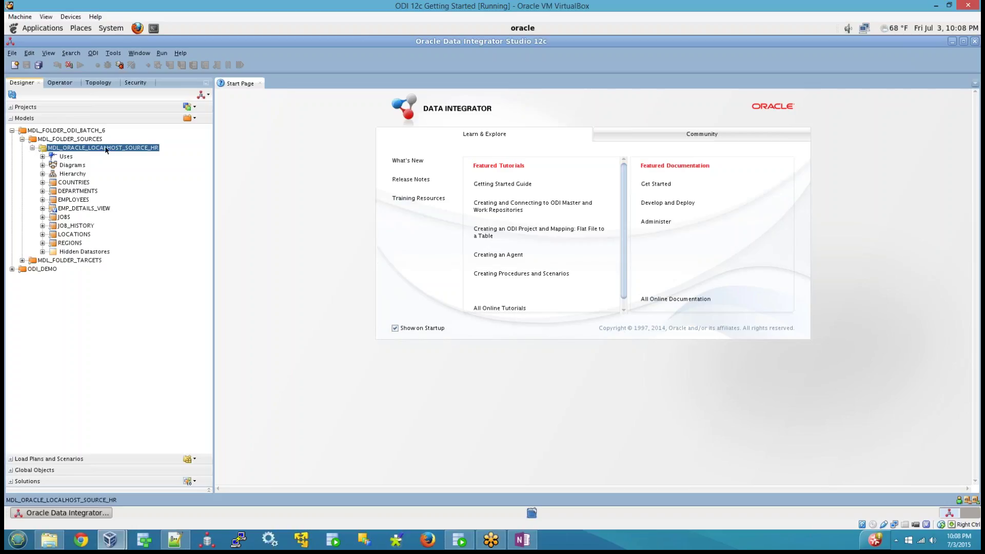
# Review the MDL_ORACLE_LOCALHOST_SOURCE_HR model's datastores and its definition, then close the model.
pyautogui.click(71, 182)
pyautogui.click(75, 193)
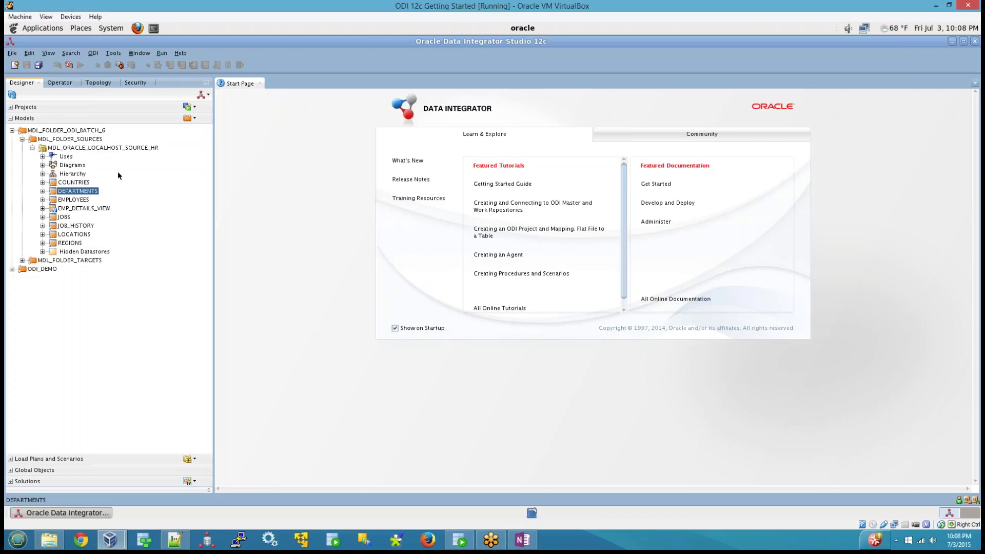
pyautogui.click(135, 148)
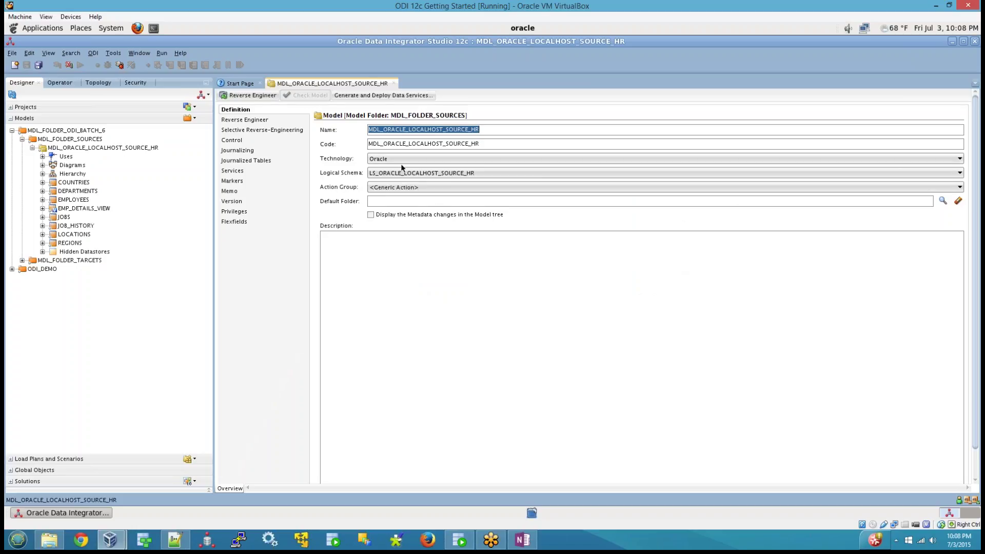
pyautogui.click(394, 83)
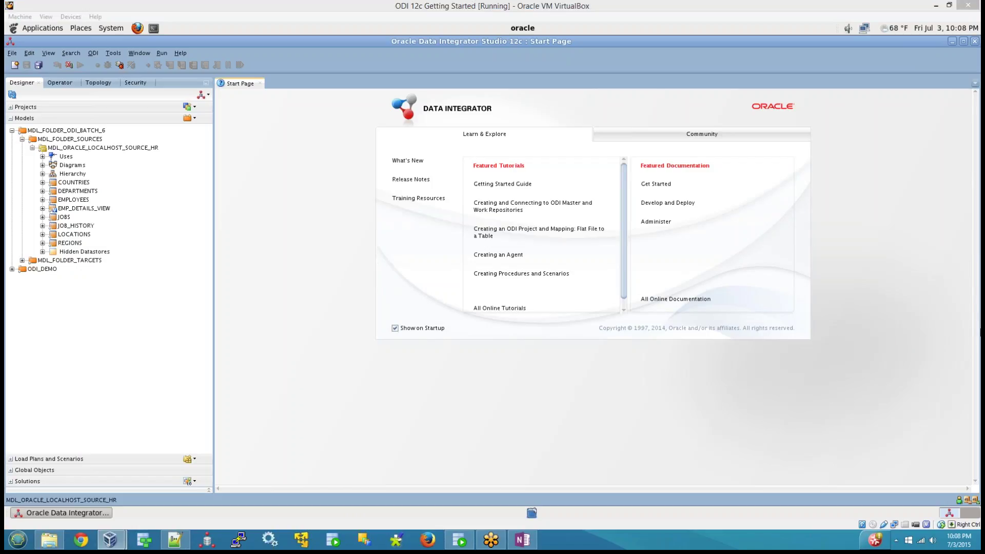
# Collapse the MDL_FOLDER_ODI_BATCH_6 model folder and expand the ODI_CLASS_BATCH_6 project.
pyautogui.doubleClick(22, 131)
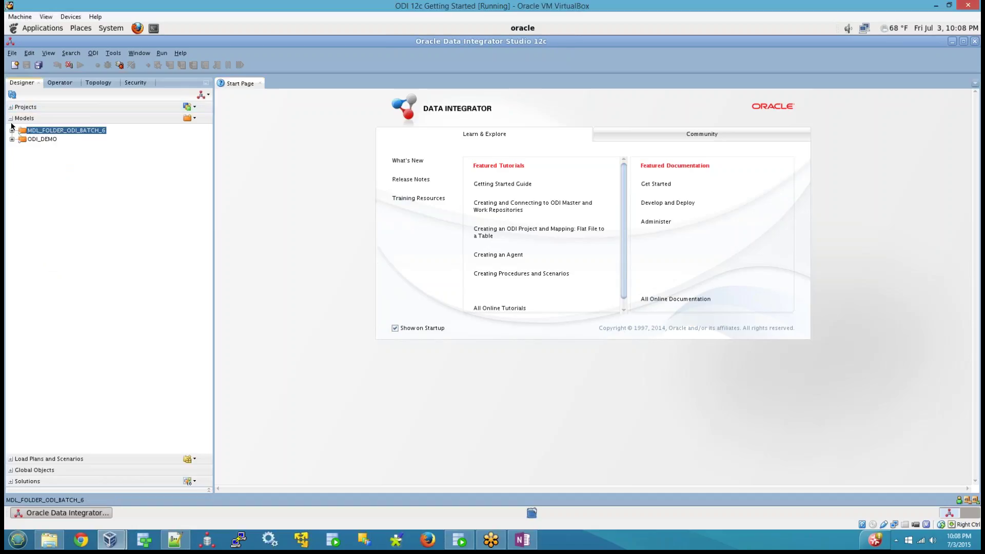
pyautogui.click(17, 107)
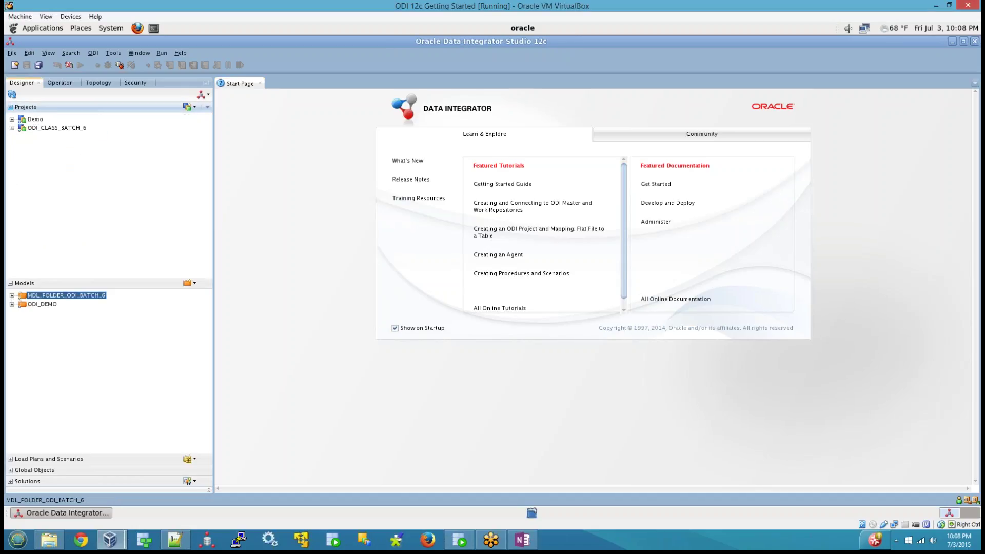
pyautogui.click(12, 128)
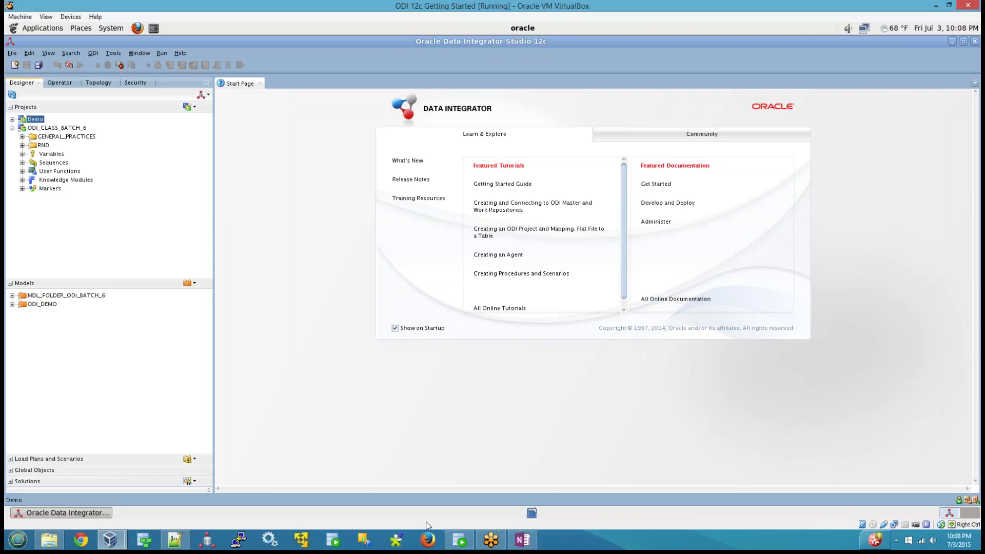
pyautogui.moveTo(507, 535)
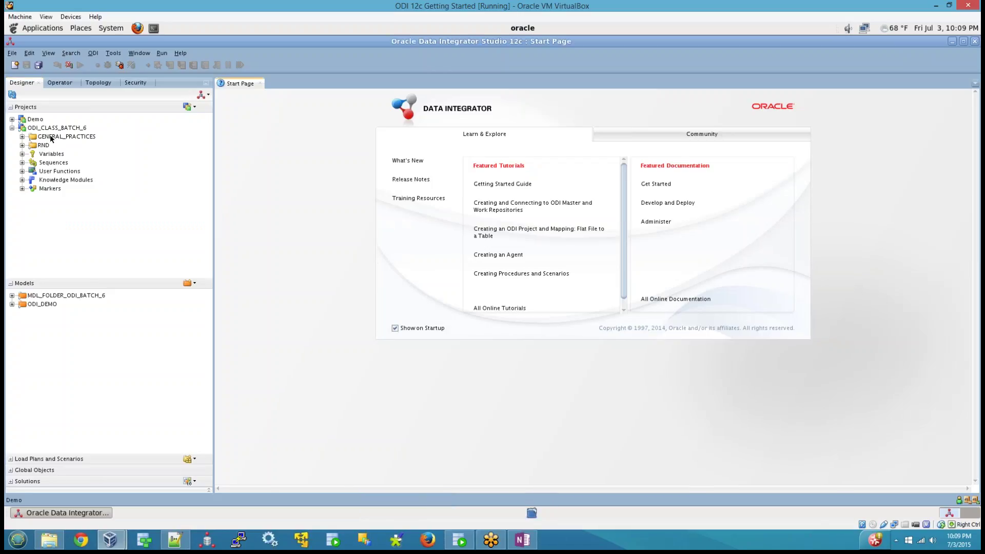
# Expand the GENERAL_PRACTICES folder and go through its packages, mappings, reusable mappings and procedures.
pyautogui.click(41, 138)
pyautogui.click(22, 137)
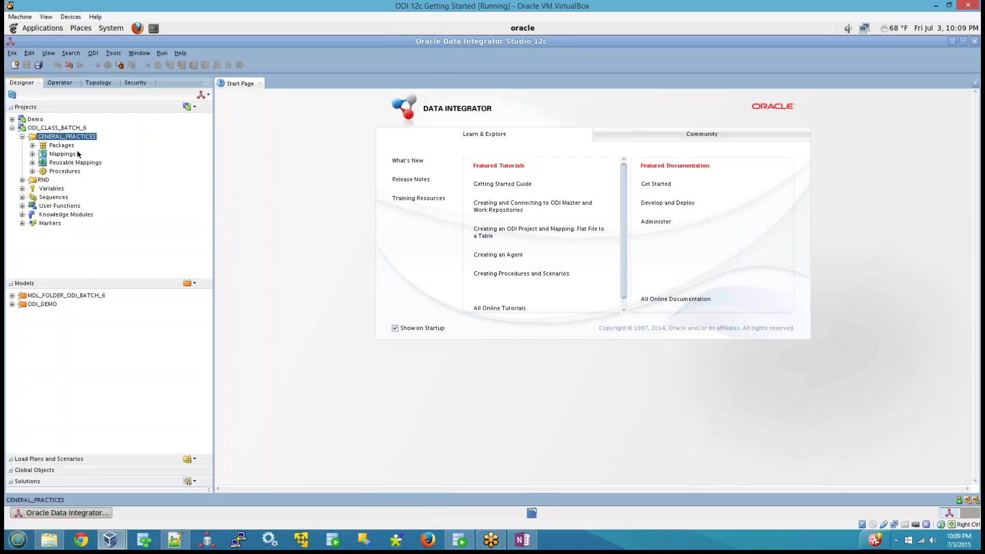
pyautogui.click(52, 146)
pyautogui.click(63, 154)
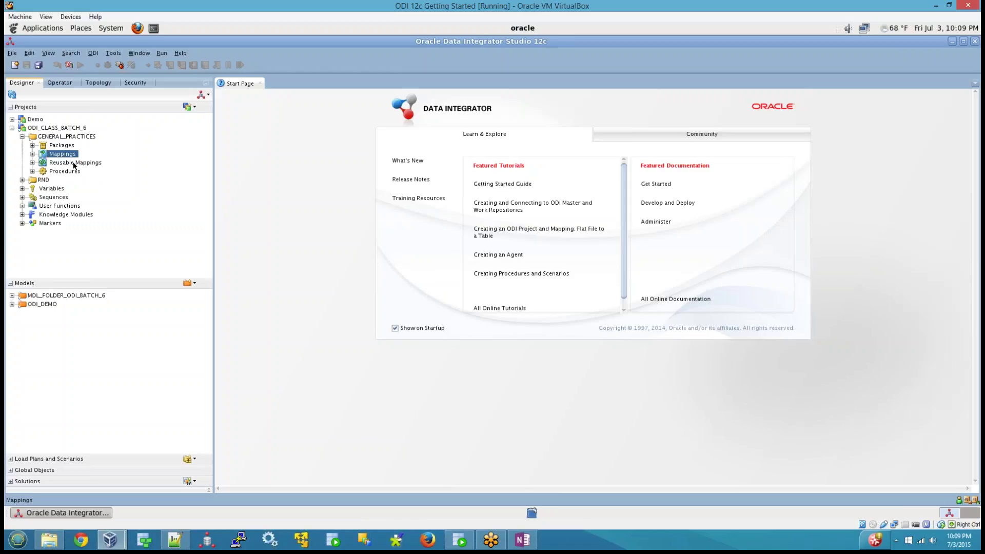
pyautogui.click(72, 162)
pyautogui.click(74, 171)
# Go through the ODI_CLASS_BATCH_6 project's variables, sequences, user functions, knowledge modules and markers.
pyautogui.click(58, 189)
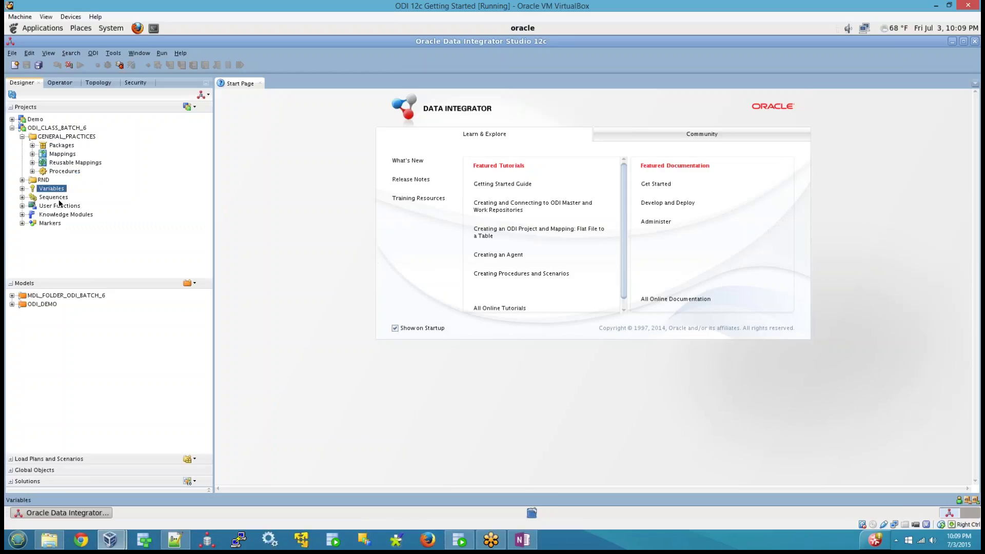
pyautogui.click(57, 198)
pyautogui.click(60, 206)
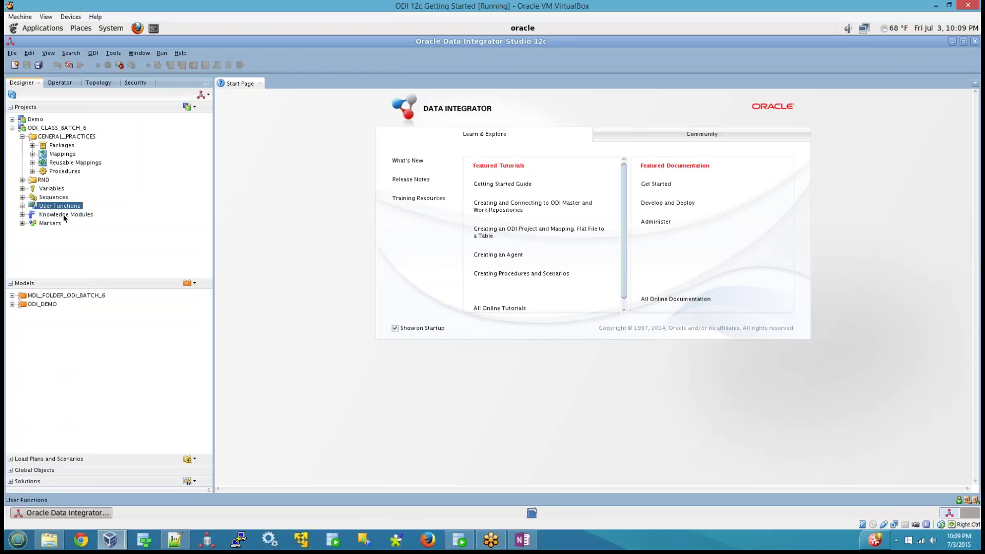
pyautogui.click(64, 214)
pyautogui.click(62, 224)
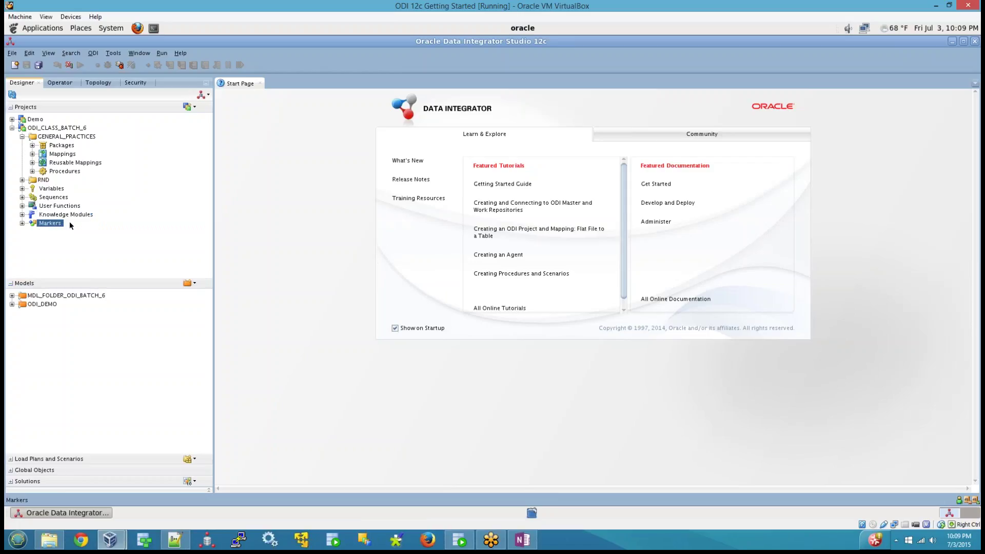
# Expand the project's Knowledge Modules and go through the types, from Reverse-Engineering (RKM) to Service (SKM).
pyautogui.click(77, 216)
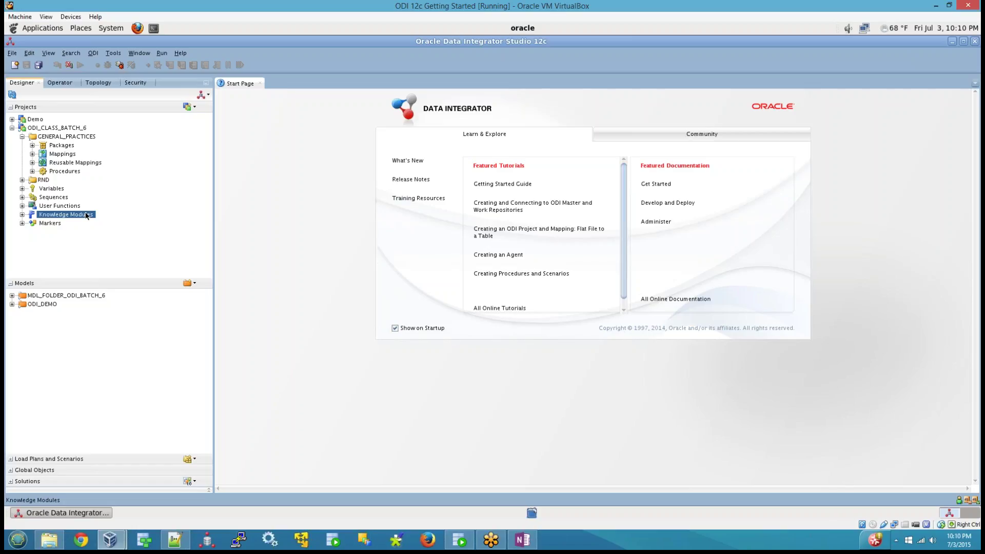
pyautogui.click(22, 215)
pyautogui.click(15, 285)
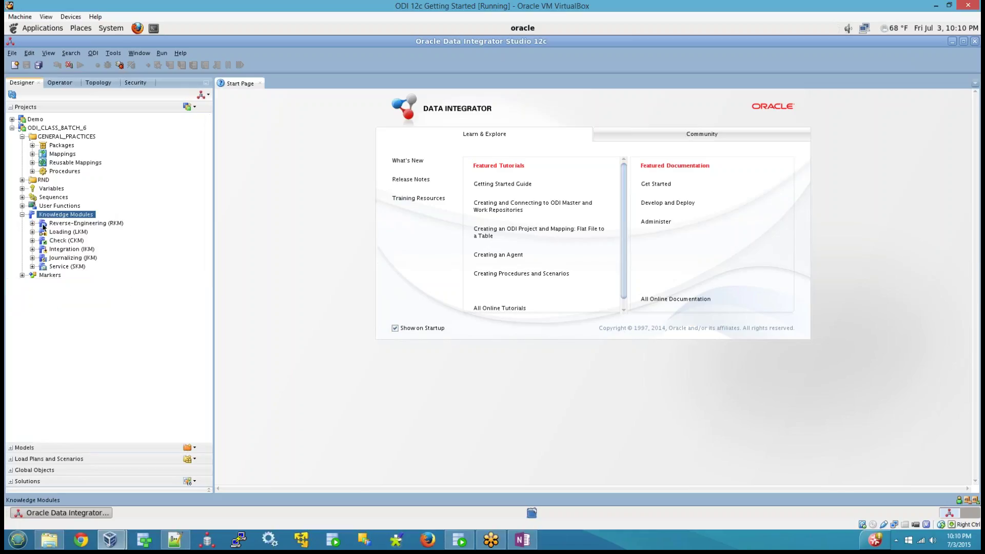
pyautogui.click(66, 224)
pyautogui.click(66, 231)
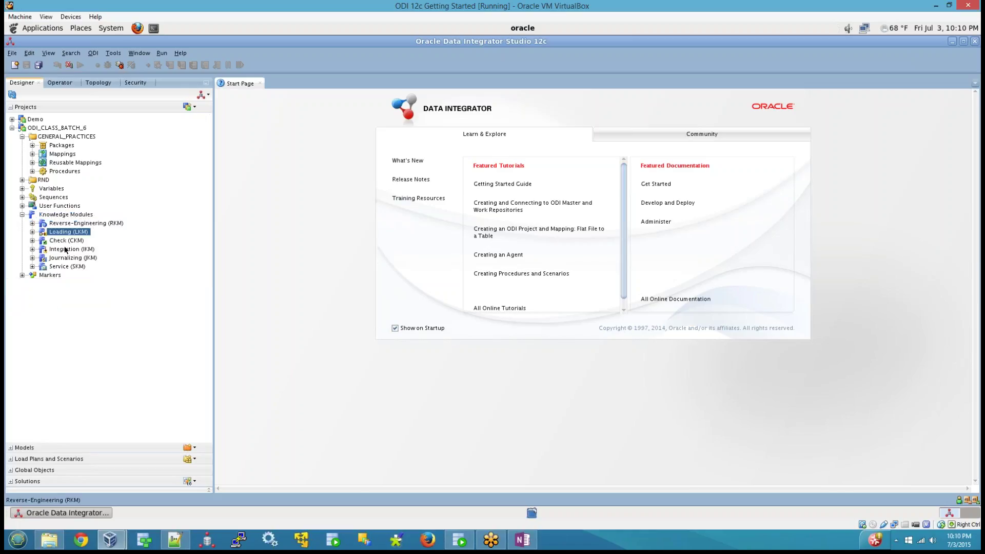
pyautogui.click(66, 247)
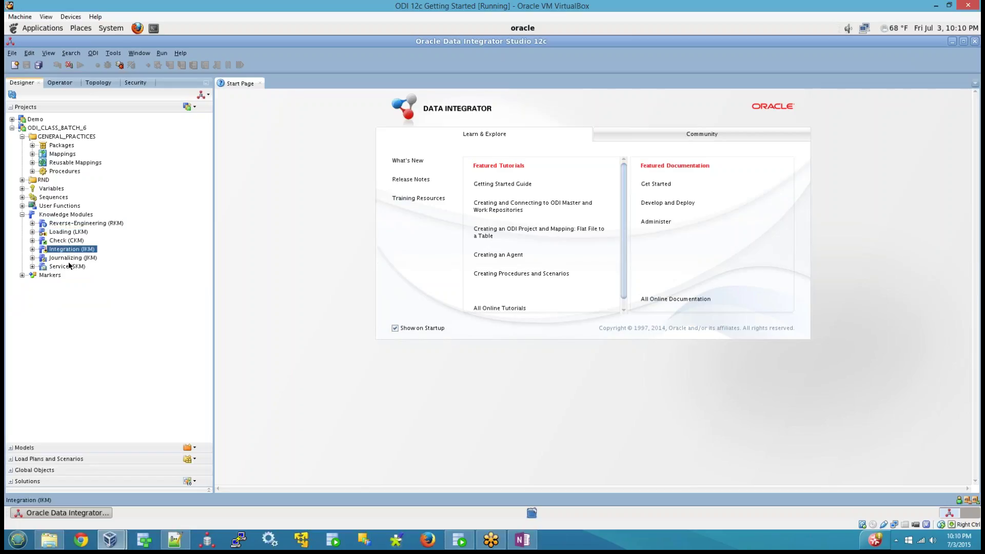
pyautogui.click(72, 259)
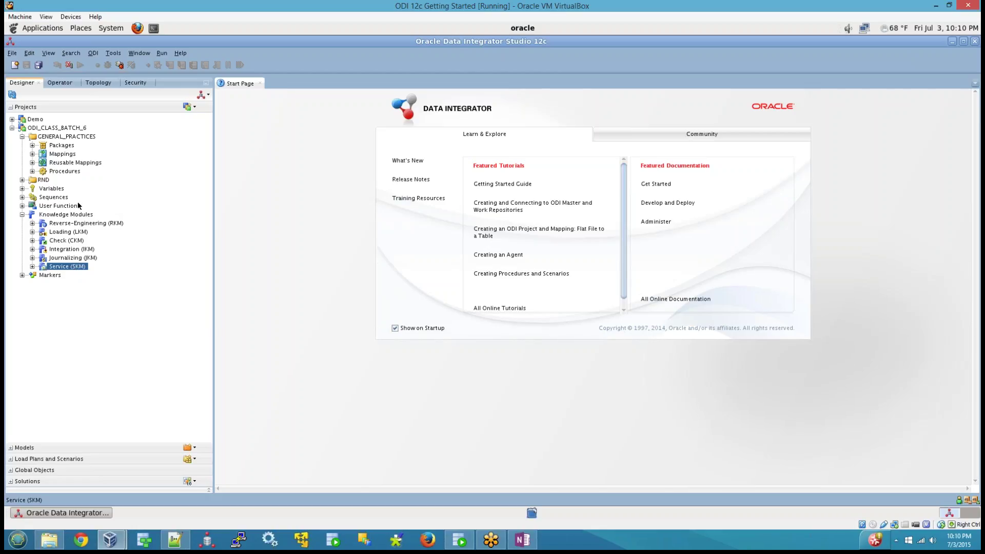
pyautogui.click(91, 225)
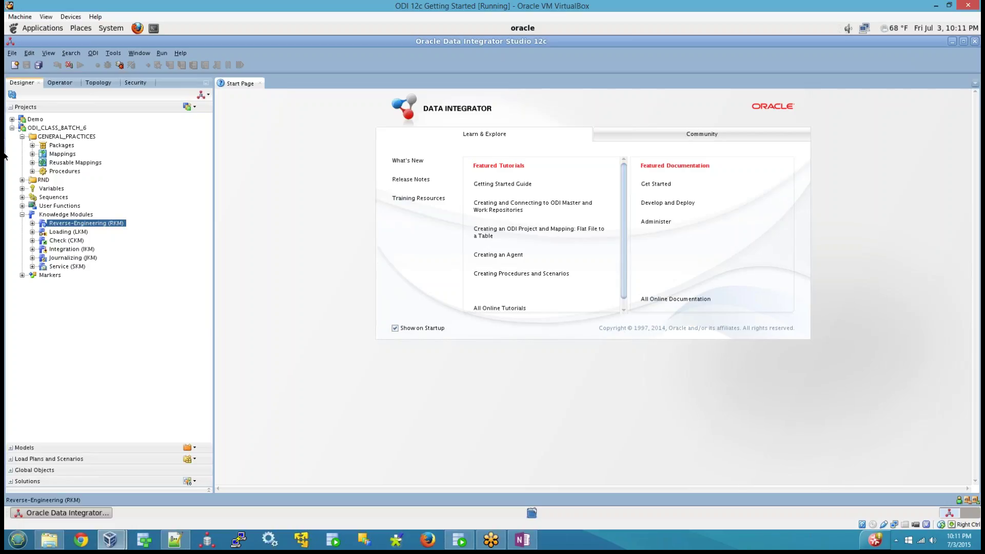
# Collapse the project and expand MDL_FOLDER_ODI_BATCH_6 down to the datastores of the HR source model.
pyautogui.click(12, 128)
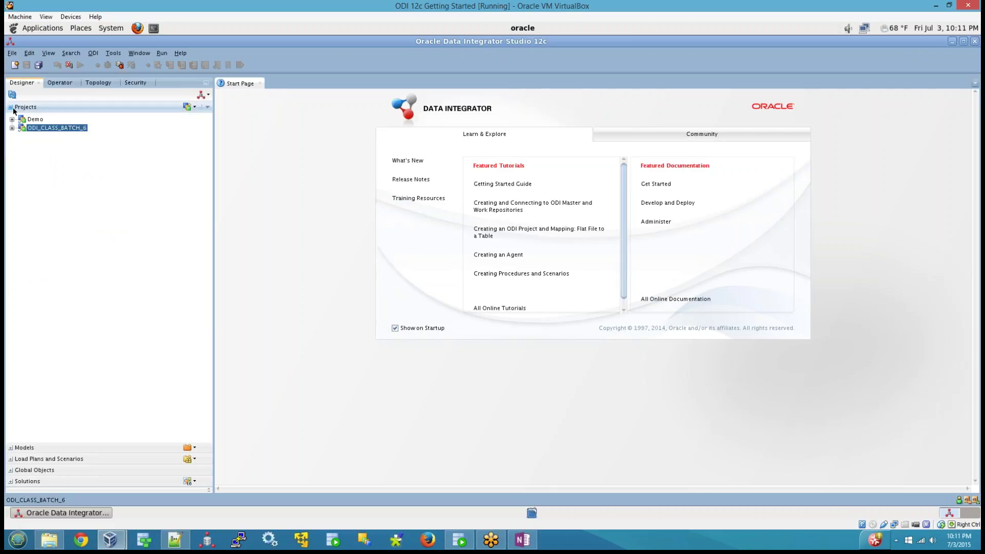
pyautogui.click(12, 108)
pyautogui.click(11, 118)
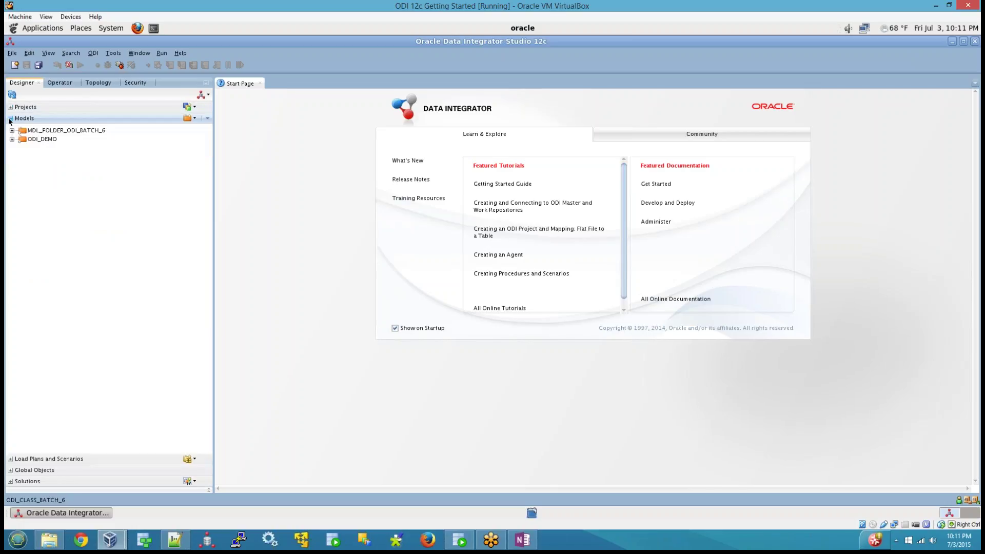
pyautogui.click(10, 131)
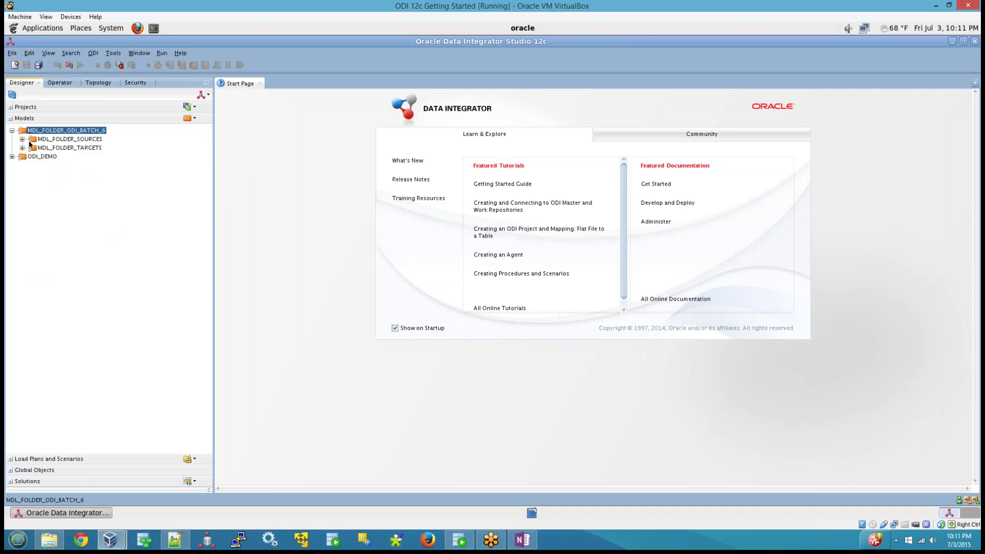
pyautogui.click(22, 139)
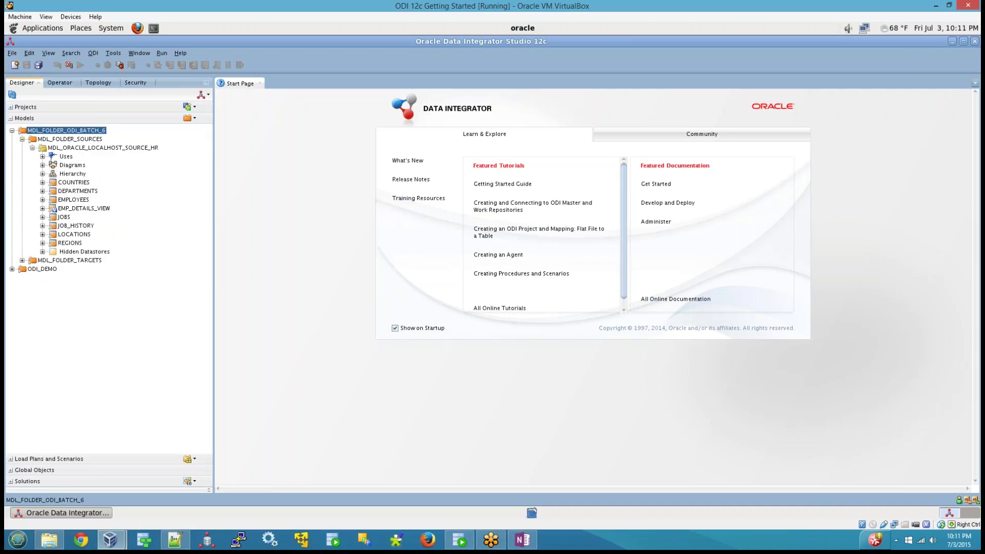
# Open the EMPLOYEES datastore of the HR source model and view its attributes.
pyautogui.click(76, 185)
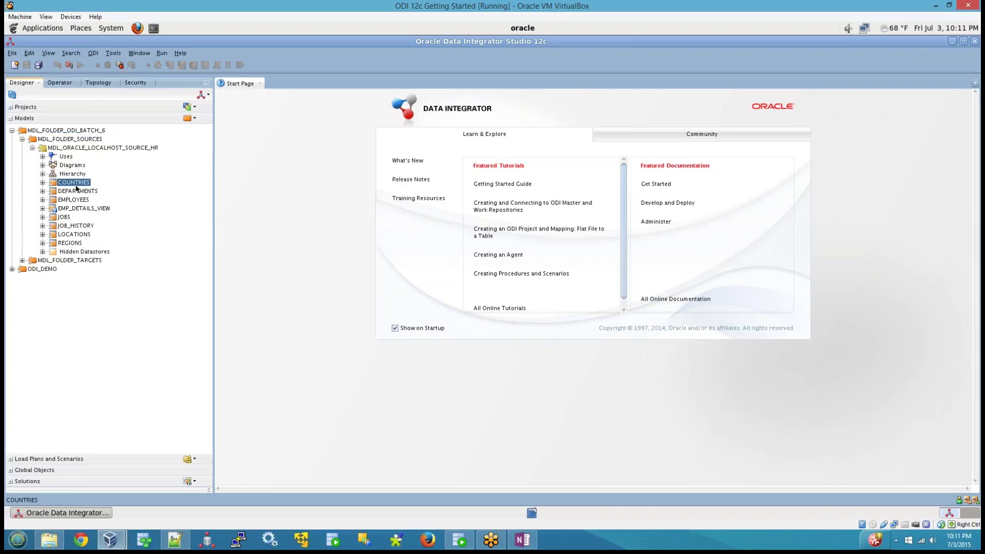
pyautogui.click(75, 201)
pyautogui.doubleClick(75, 201)
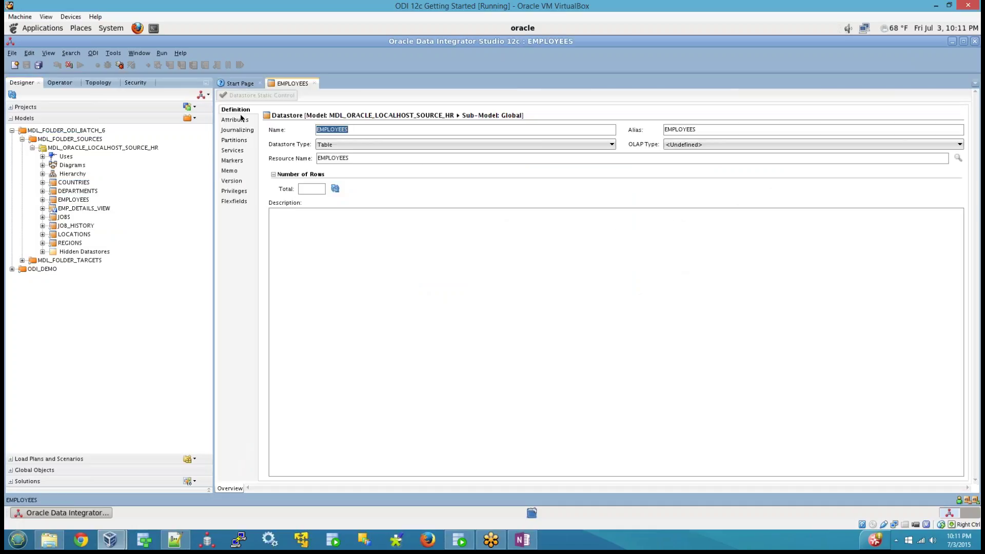
pyautogui.click(239, 120)
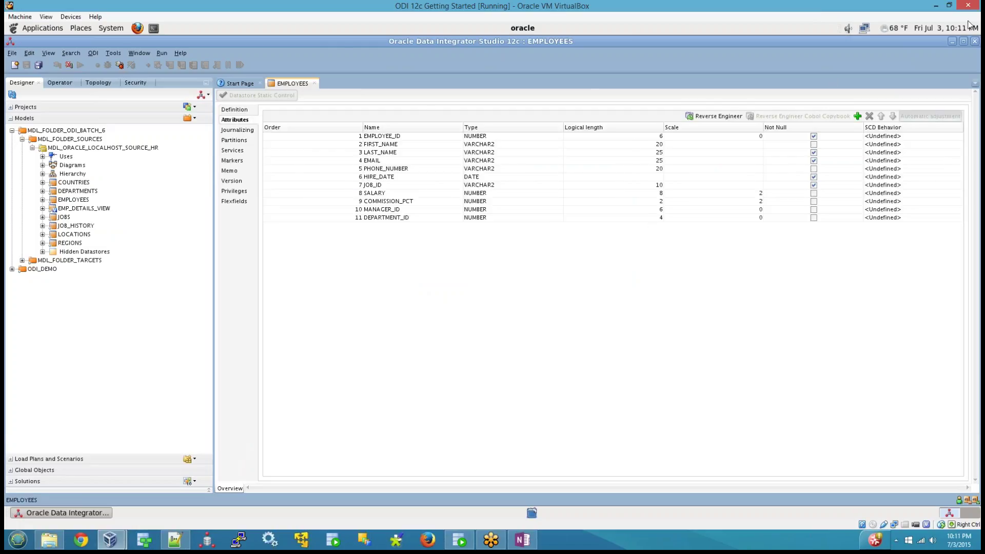
# Expand the EMPLOYEES constraints, check which attributes the EMP_JOB_FK reference links, and close the reference.
pyautogui.click(44, 201)
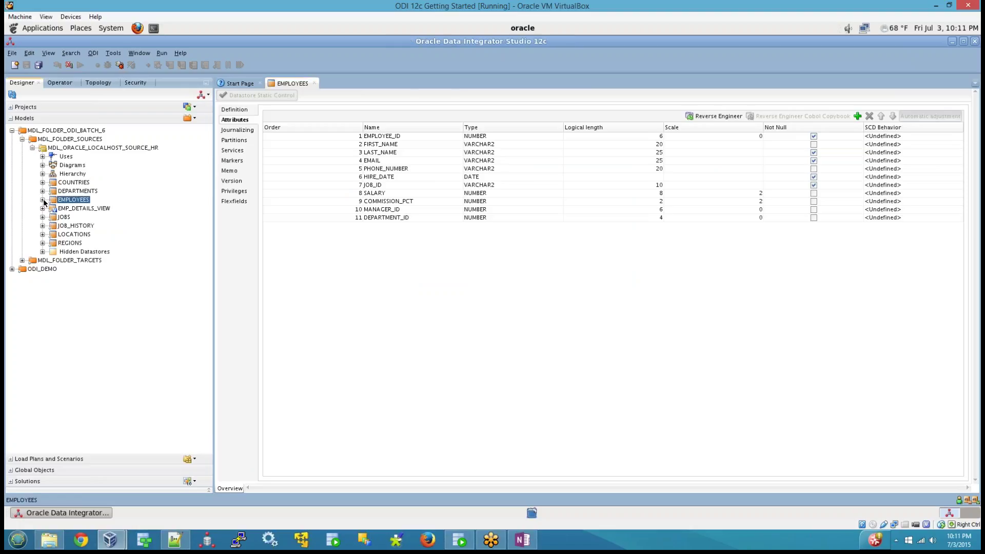
pyautogui.click(43, 200)
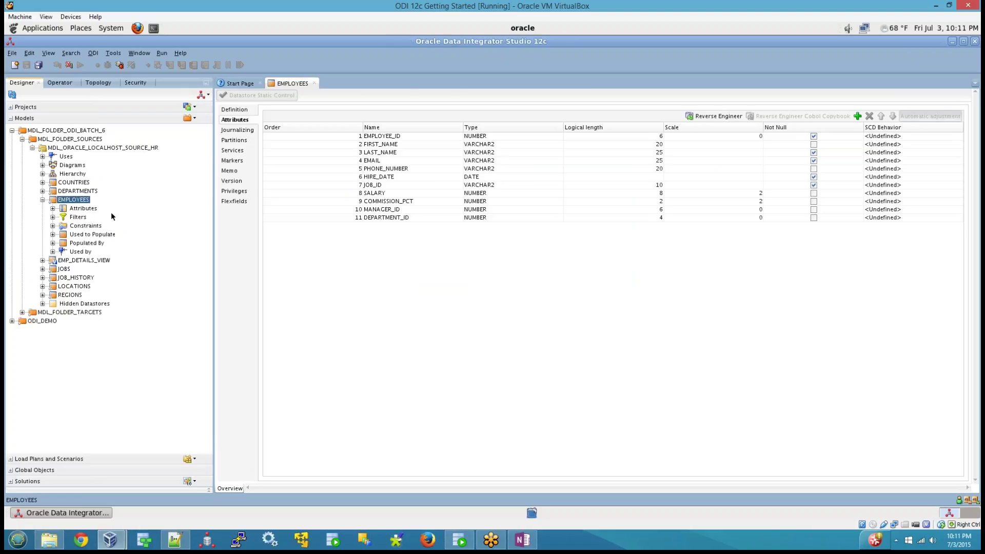
pyautogui.click(53, 226)
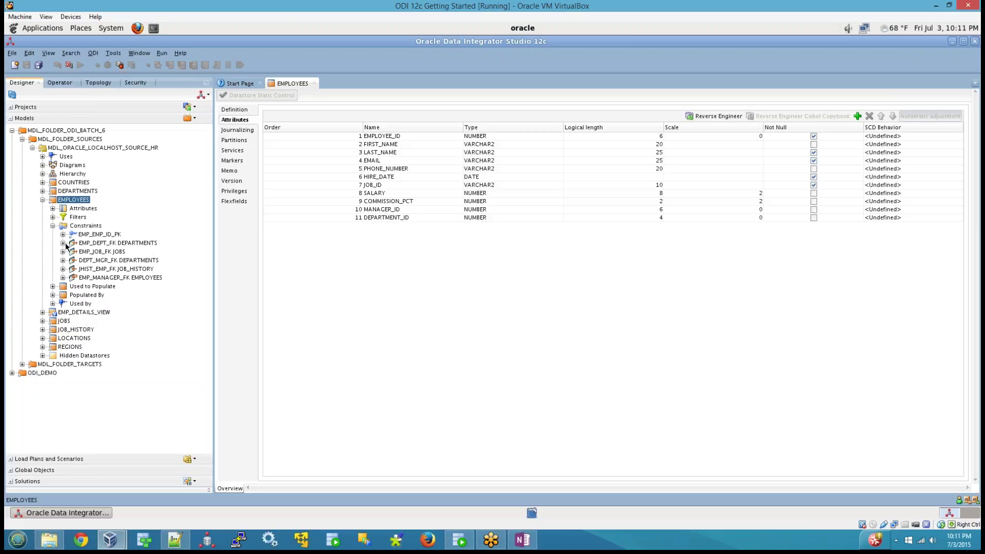
pyautogui.click(102, 235)
pyautogui.doubleClick(108, 252)
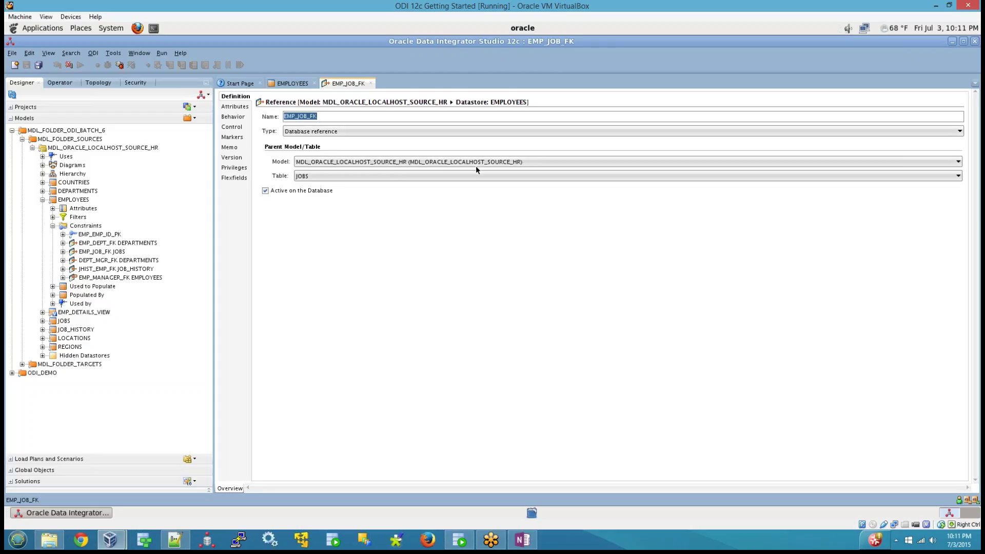
pyautogui.click(233, 106)
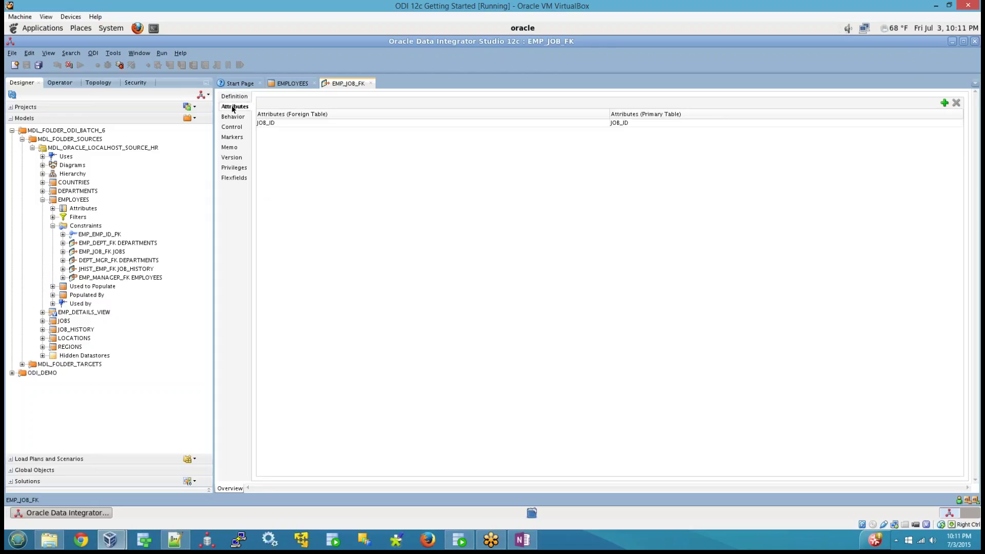
pyautogui.click(371, 83)
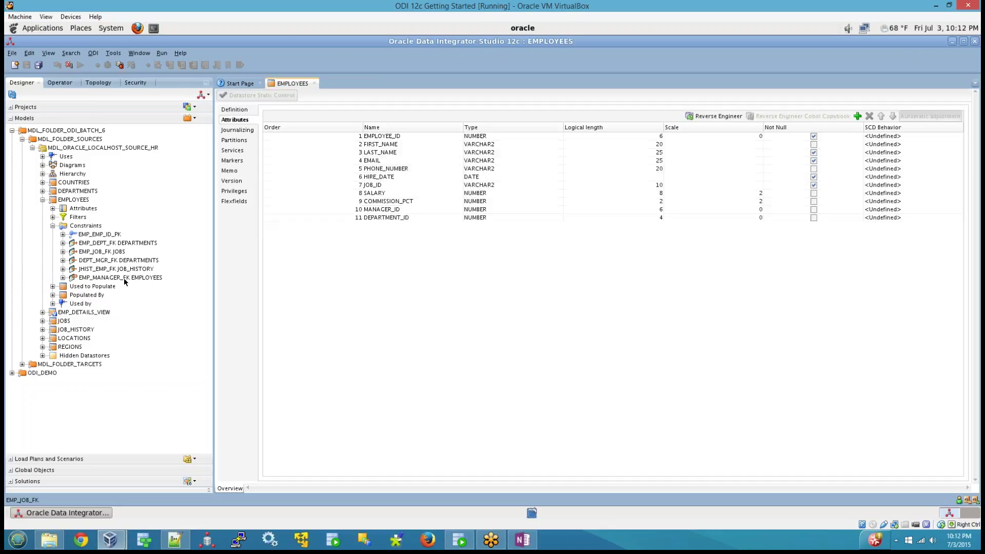
# Expand the EMPLOYEES attributes in the model tree, check their data types in the datastore editor, and close it without saving.
pyautogui.click(51, 208)
pyautogui.click(107, 251)
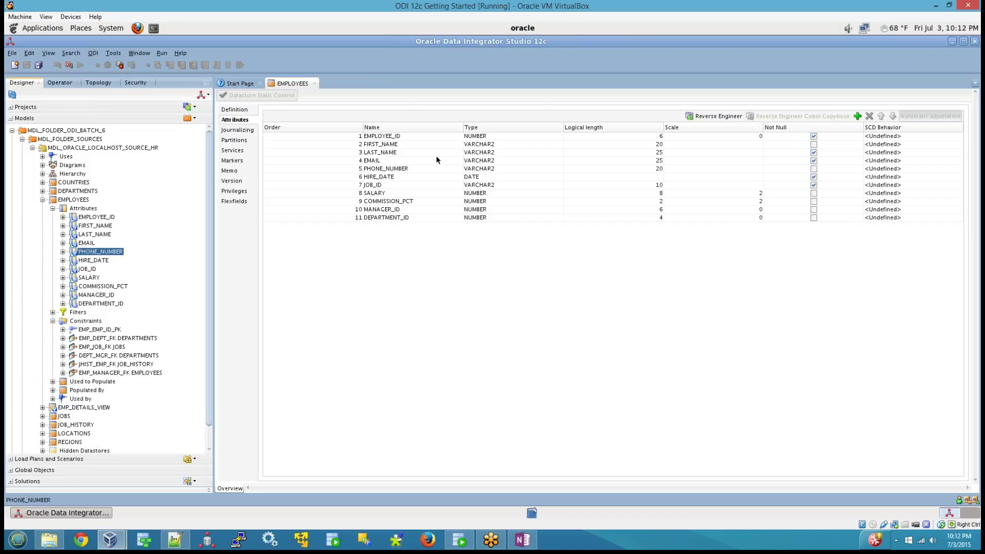
pyautogui.click(373, 139)
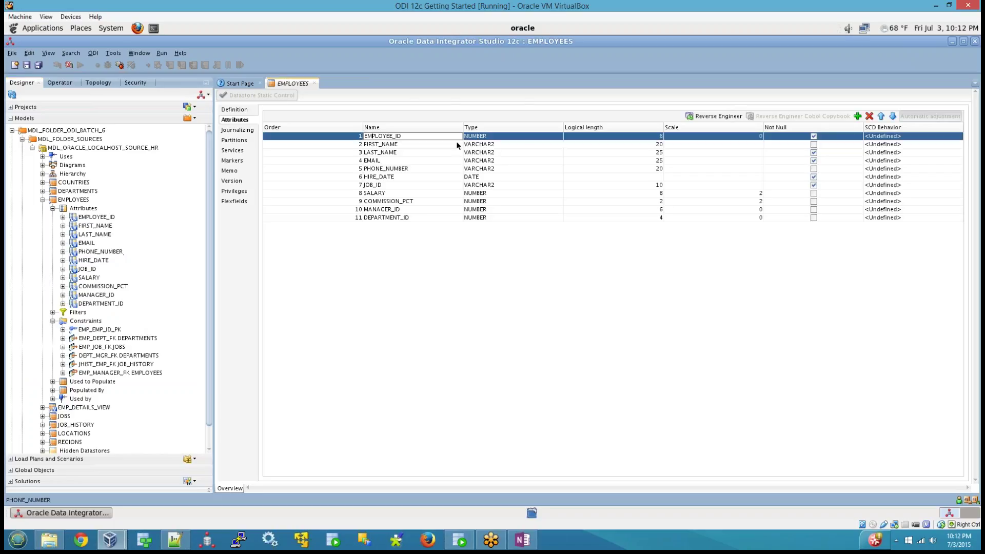
pyautogui.click(474, 137)
pyautogui.click(479, 146)
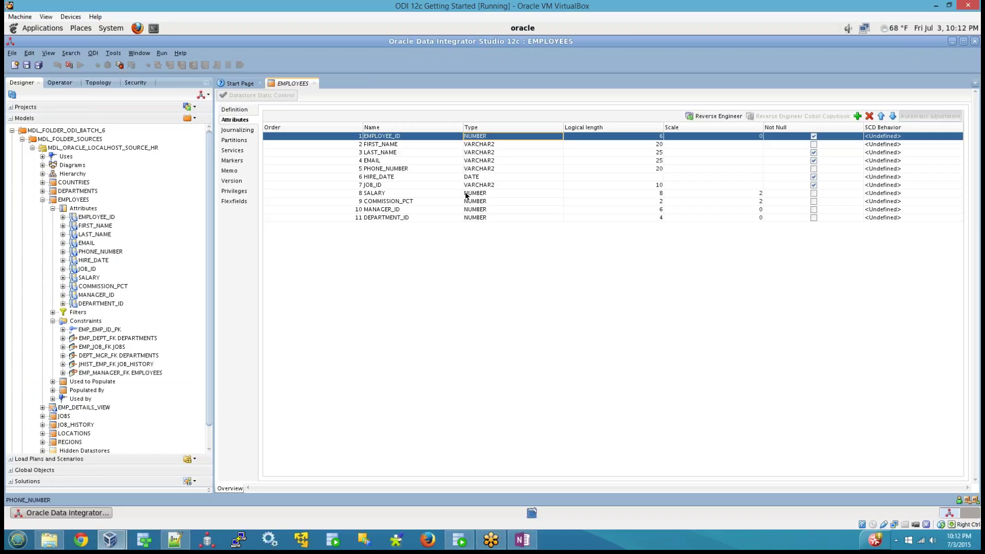
pyautogui.click(315, 83)
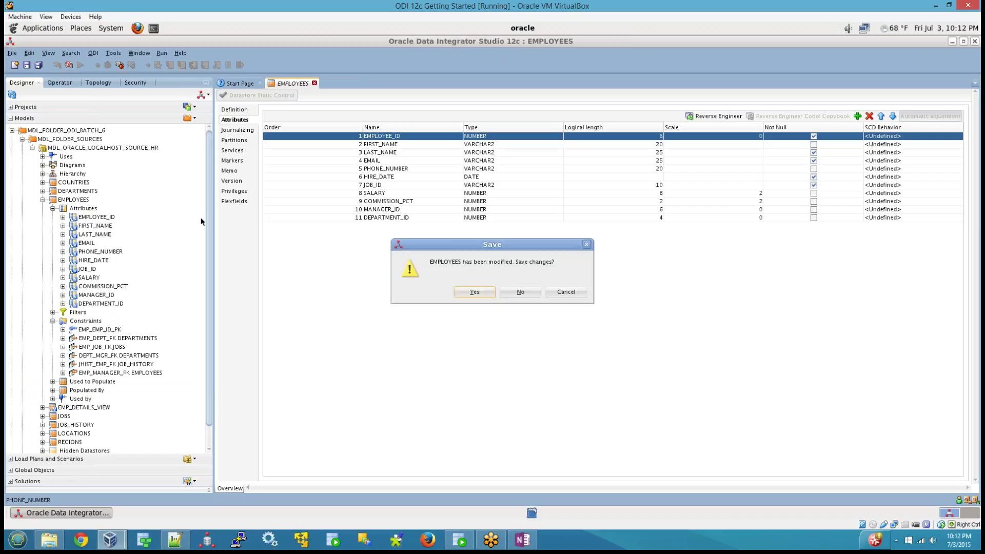
pyautogui.click(533, 290)
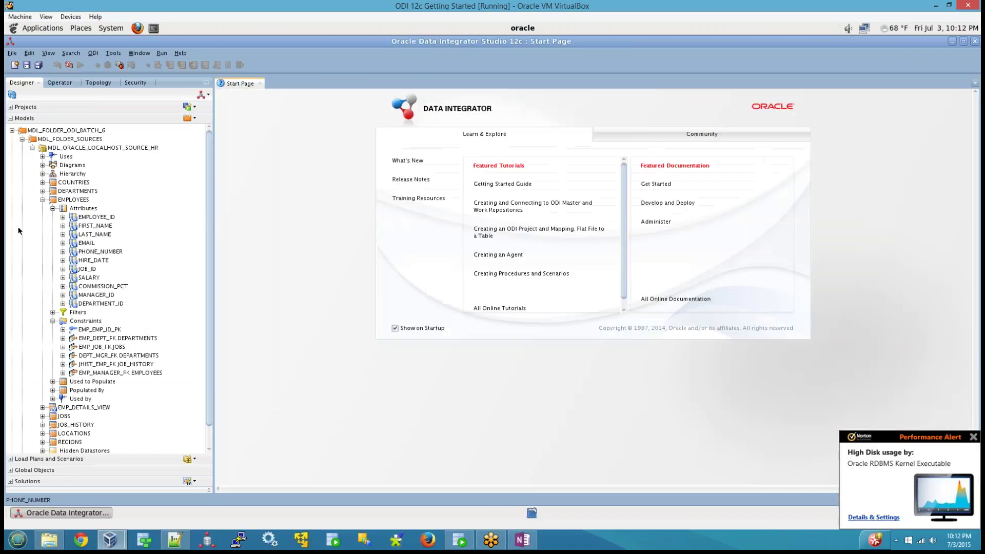
# Collapse the EMPLOYEES datastore's MDL_FOLDER_SOURCES folder and its parent MDL_FOLDER_ODI_BATCH_6.
pyautogui.click(42, 200)
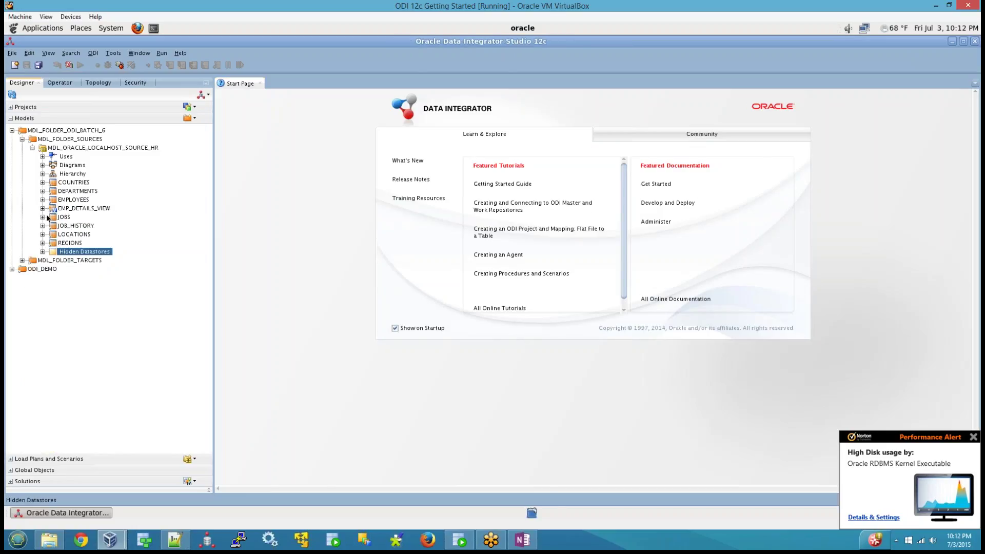
pyautogui.click(42, 199)
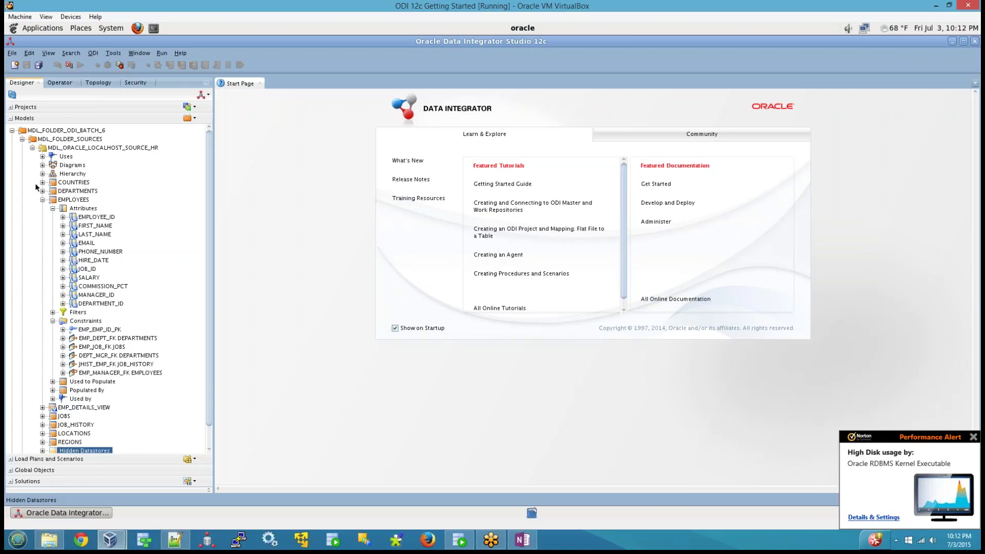
pyautogui.click(23, 140)
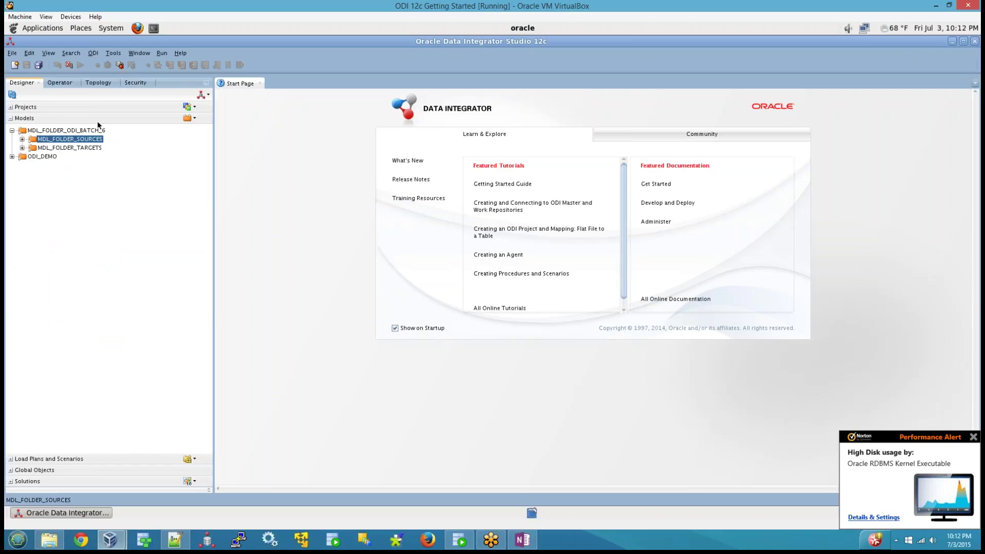
pyautogui.click(12, 130)
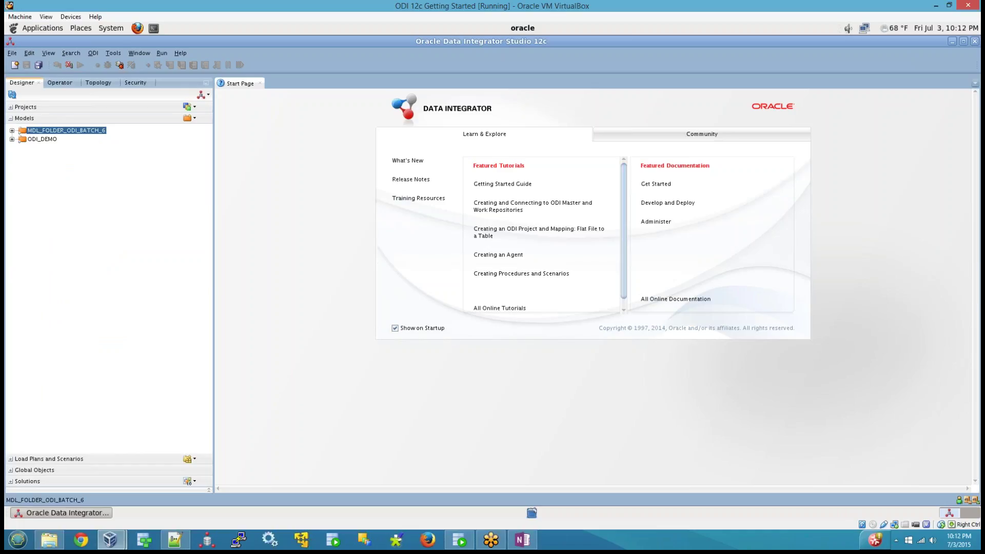
# Switch to the OneNote class notes and review the ETL/E-LT project life cycle, highlighting the item on importing source and target tables.
pyautogui.click(522, 540)
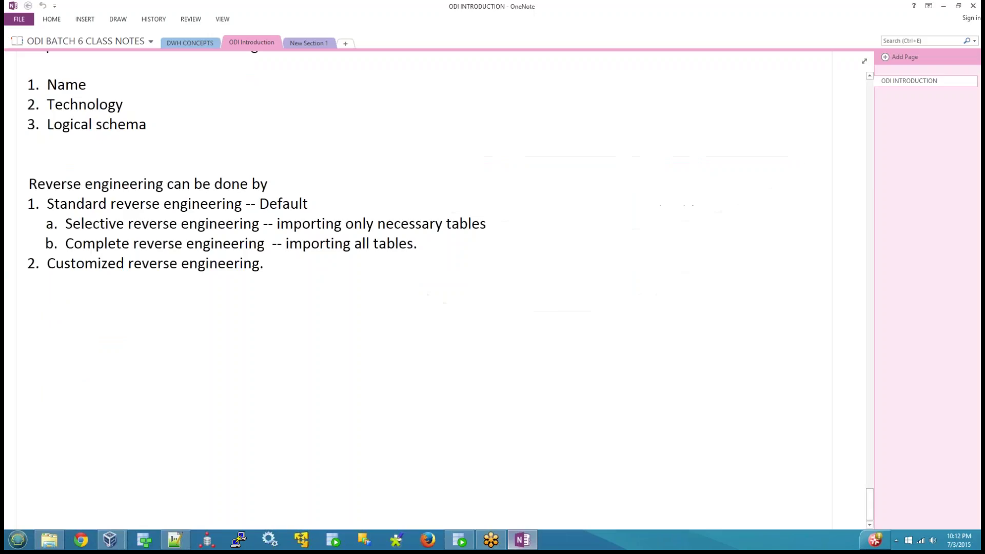
pyautogui.scroll(10, 224, 287)
pyautogui.scroll(15, 224, 287)
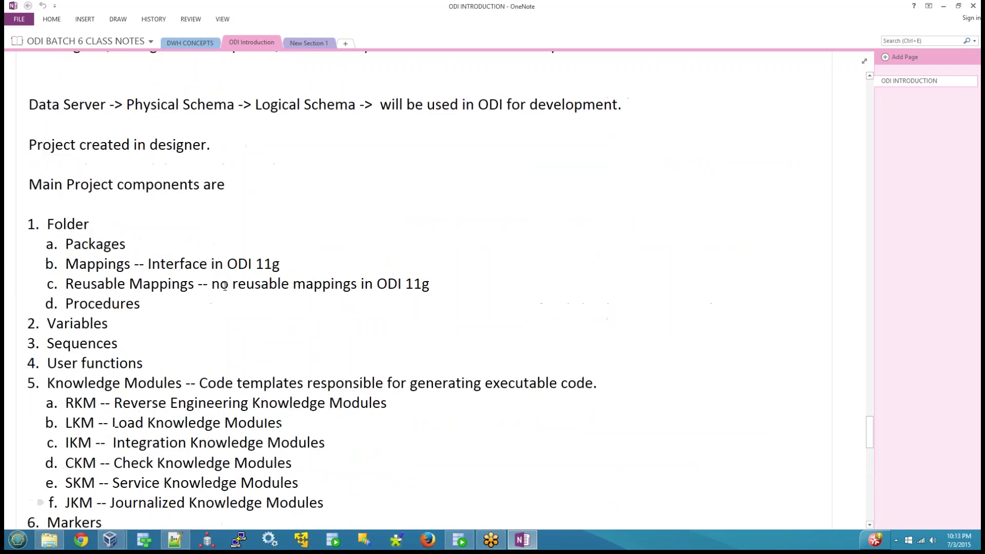
pyautogui.scroll(15, 223, 286)
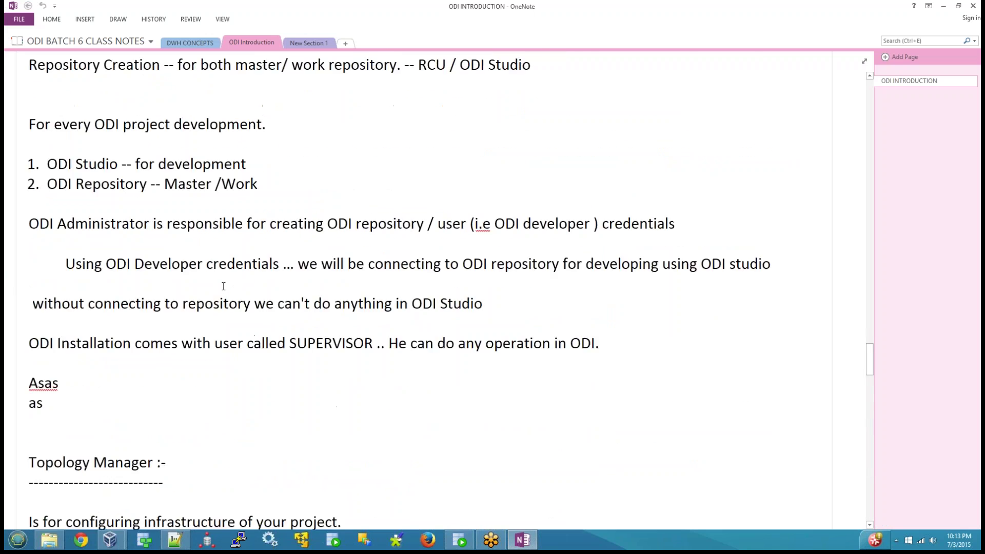
pyautogui.scroll(-3, 221, 285)
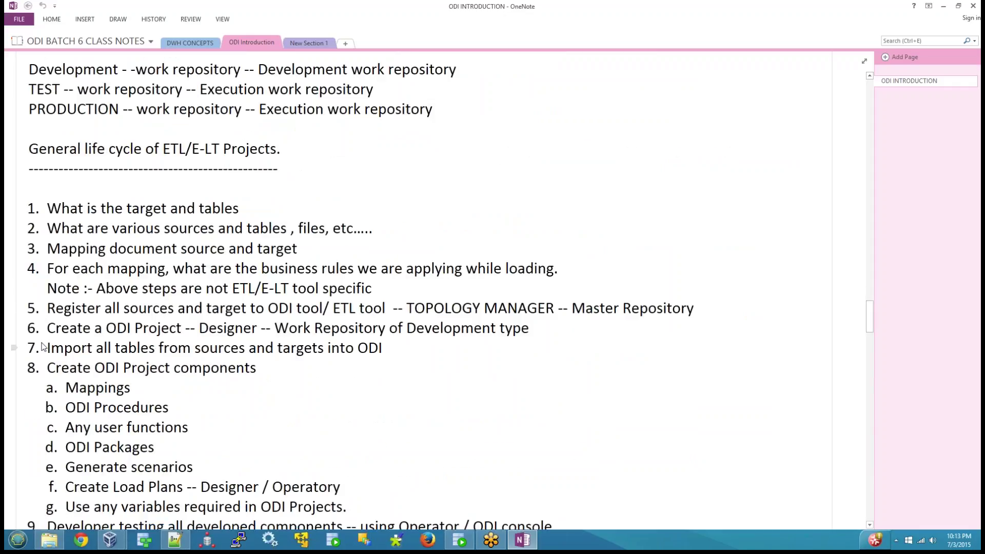
pyautogui.moveTo(315, 328); pyautogui.dragTo(532, 329)
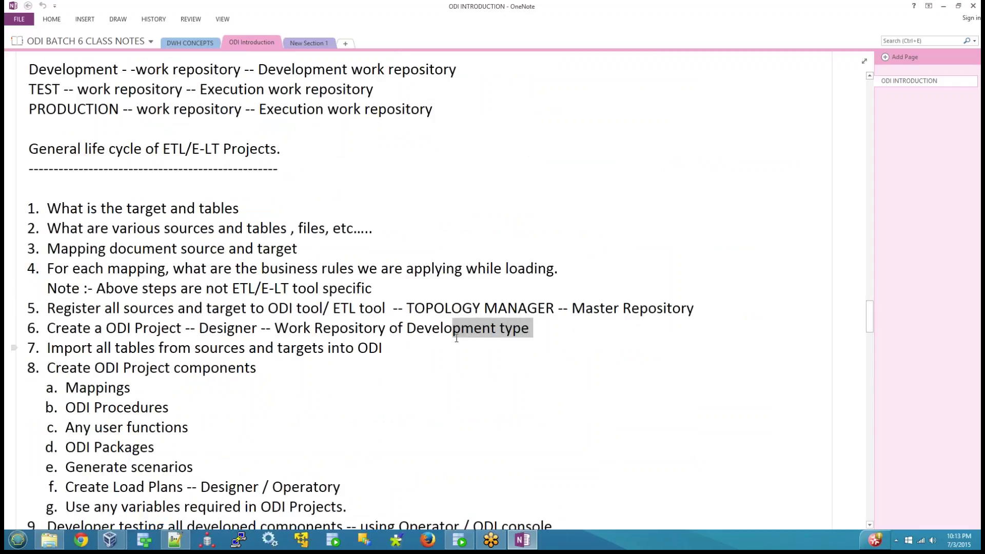
pyautogui.tripleClick(439, 353)
pyautogui.scroll(-2, 431, 349)
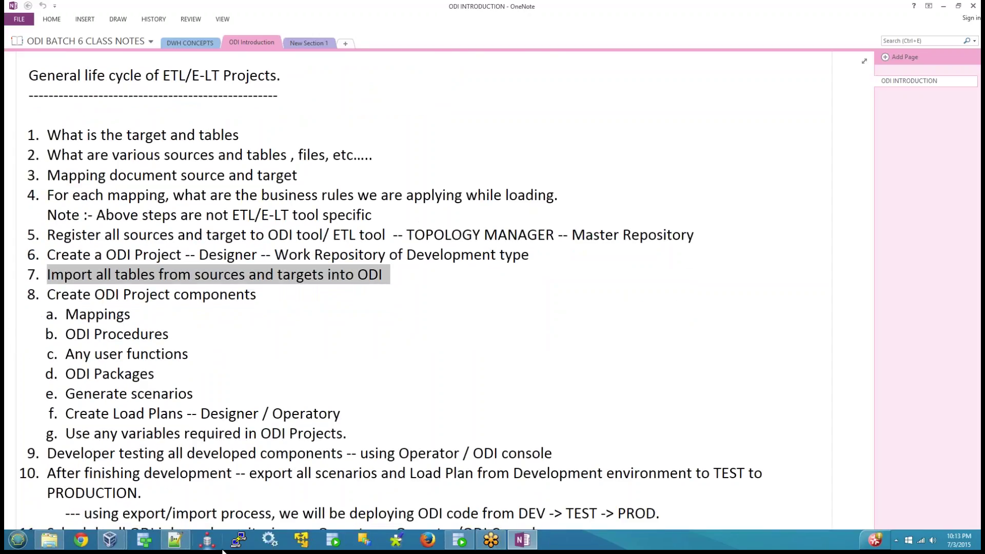
# Switch back to the ODI Studio virtual machine and expand the ODI_CLASS_BATCH_6 project.
pyautogui.moveTo(108, 543)
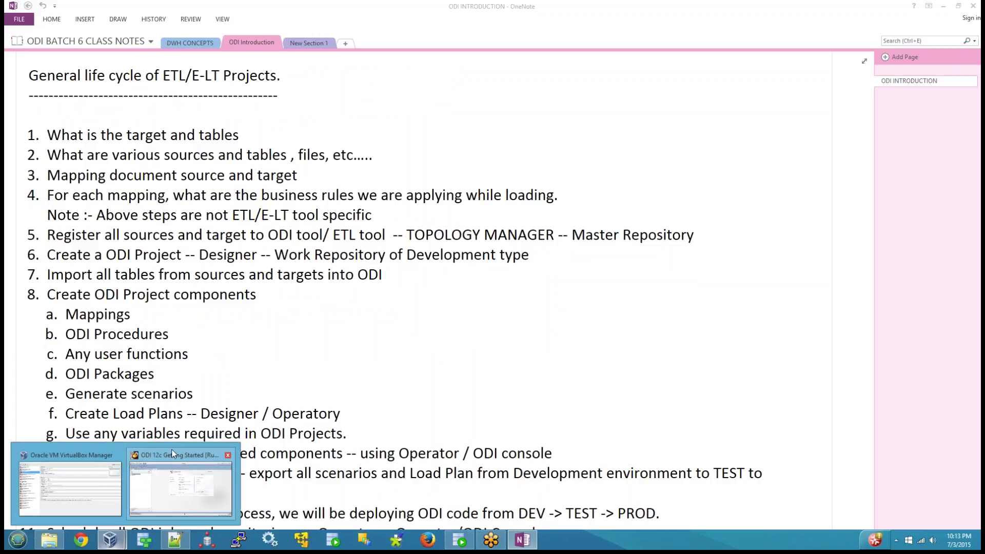
pyautogui.click(171, 448)
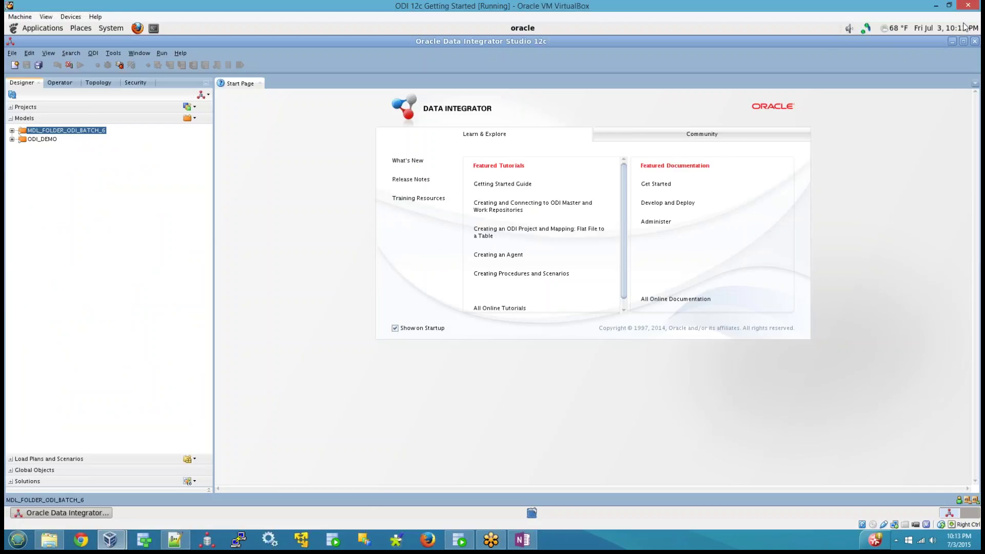
pyautogui.click(10, 118)
pyautogui.click(10, 106)
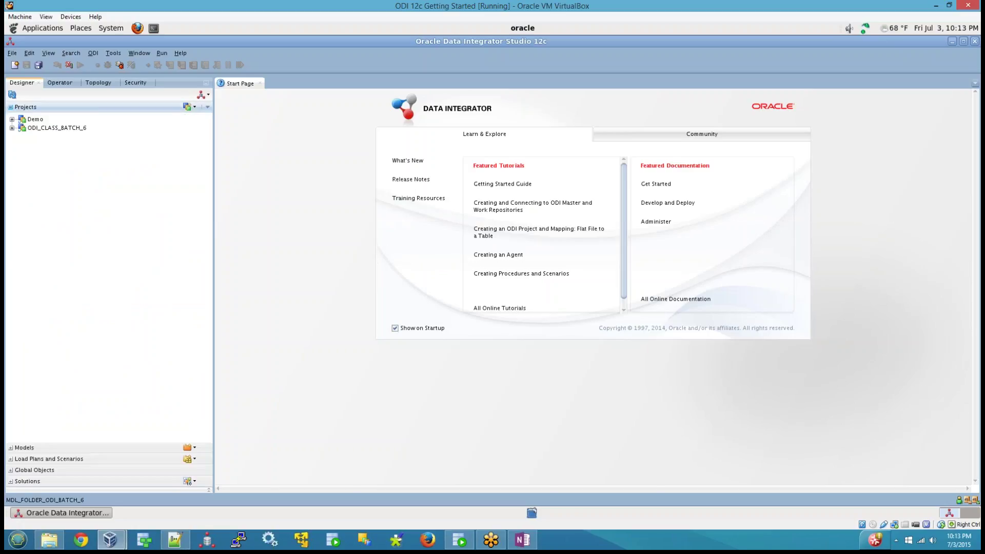
pyautogui.click(16, 127)
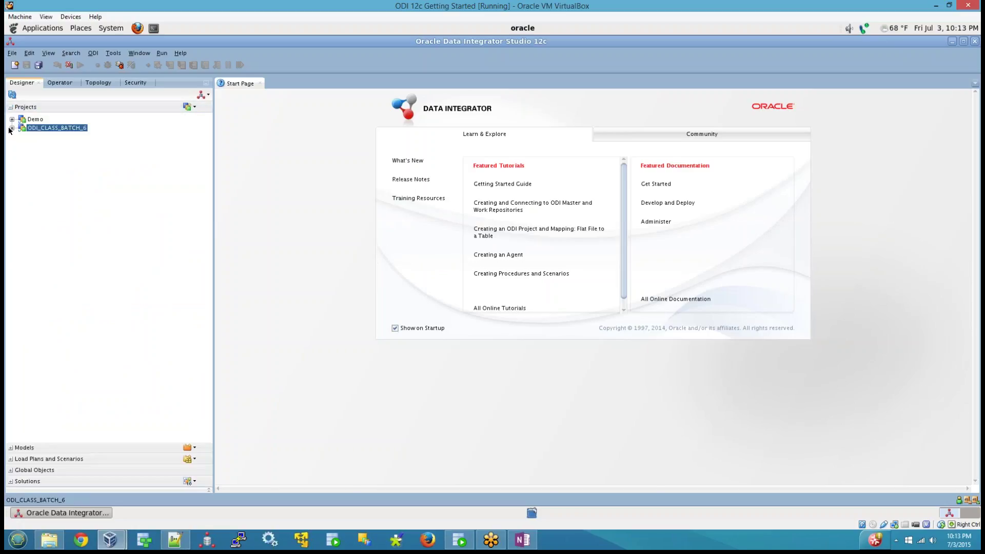
pyautogui.doubleClick(16, 127)
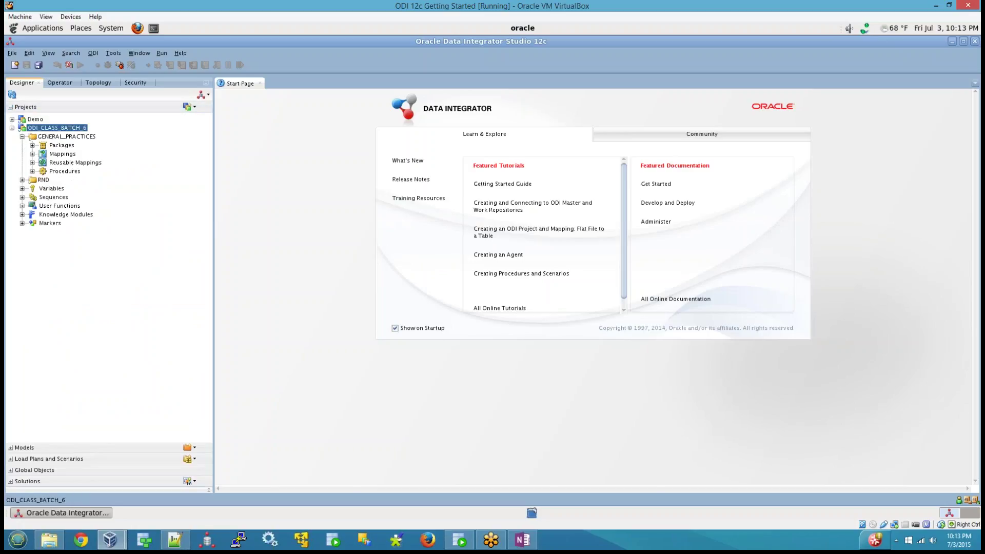
# Go through the project components from Mappings, Reusable Mappings and Procedures to Variables, Sequences, User Functions, Knowledge Modules and Markers.
pyautogui.click(62, 155)
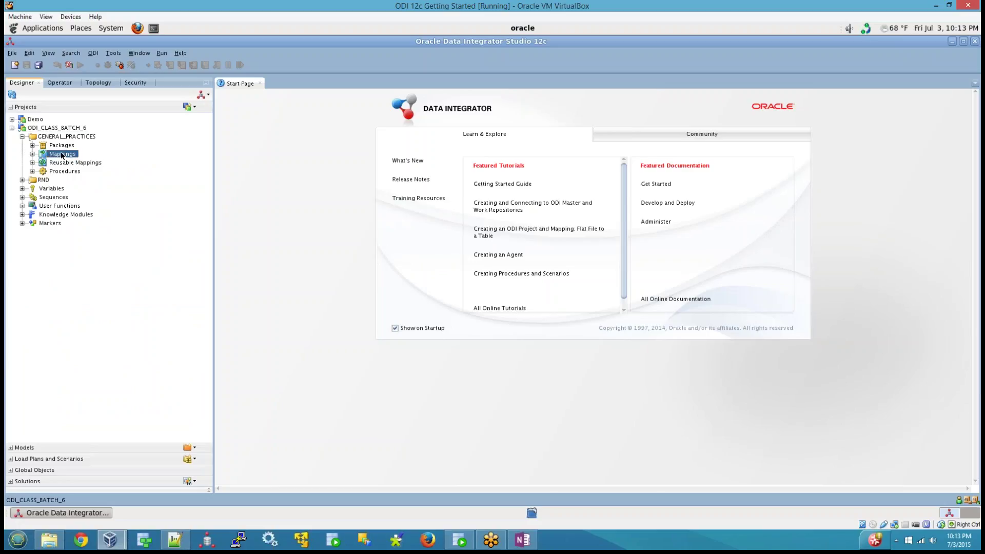
pyautogui.click(70, 165)
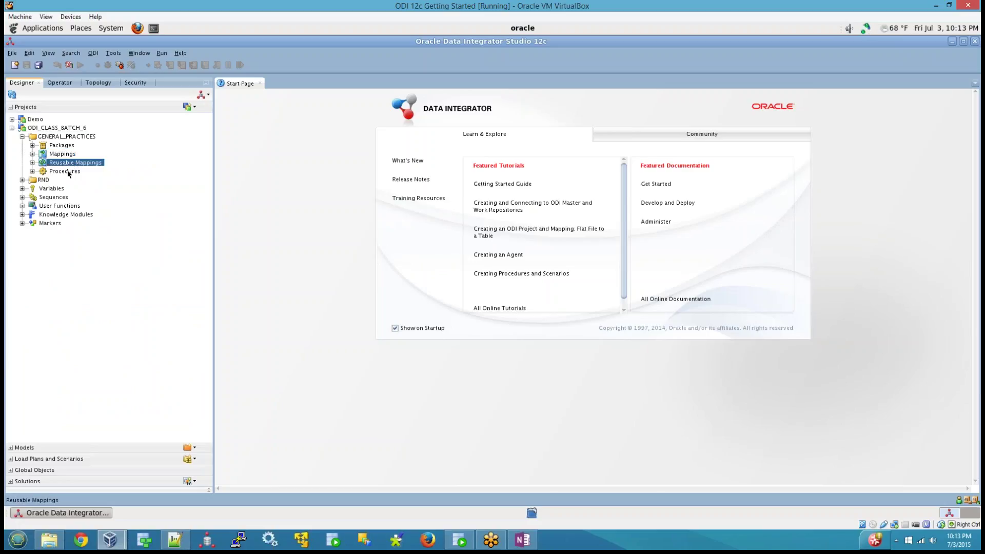
pyautogui.click(68, 172)
pyautogui.click(57, 189)
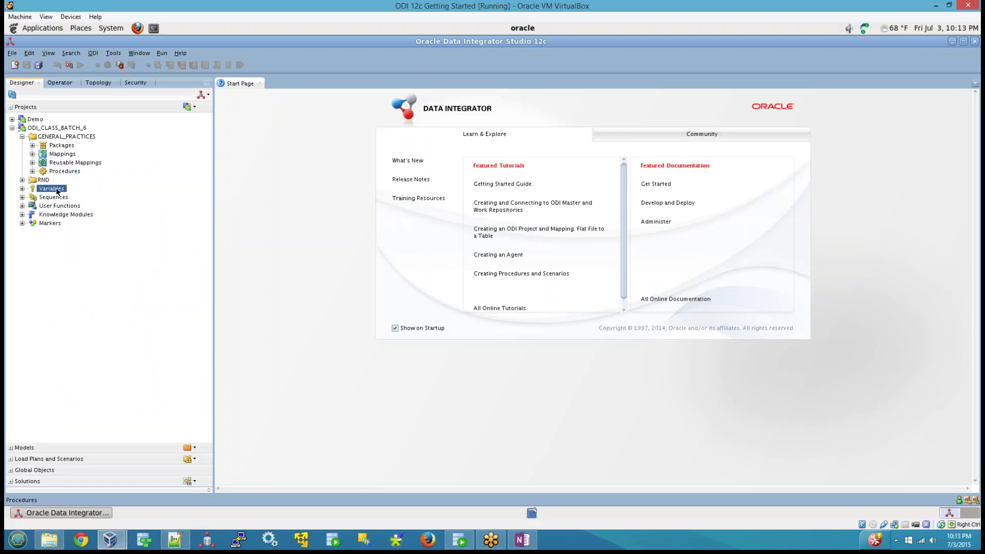
pyautogui.click(58, 198)
pyautogui.click(62, 207)
pyautogui.click(69, 216)
pyautogui.click(59, 223)
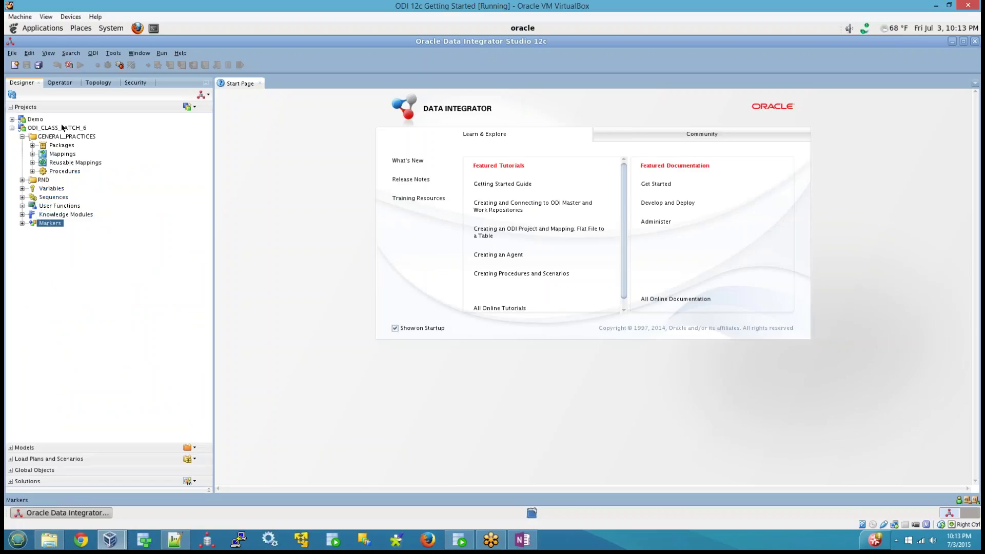
# Collapse the GENERAL_PRACTICES folder and expand the RND folder to view its components.
pyautogui.click(61, 136)
pyautogui.click(22, 137)
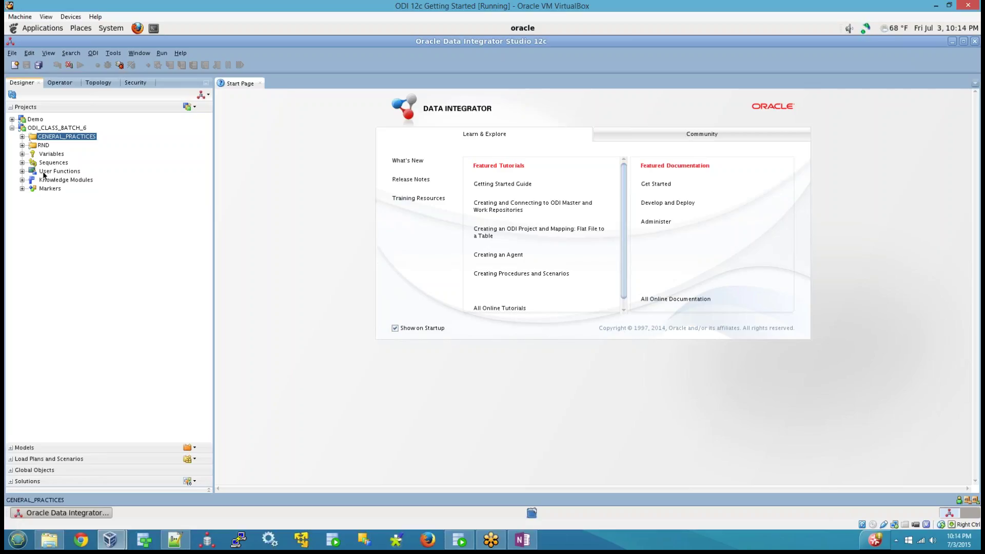
pyautogui.click(22, 145)
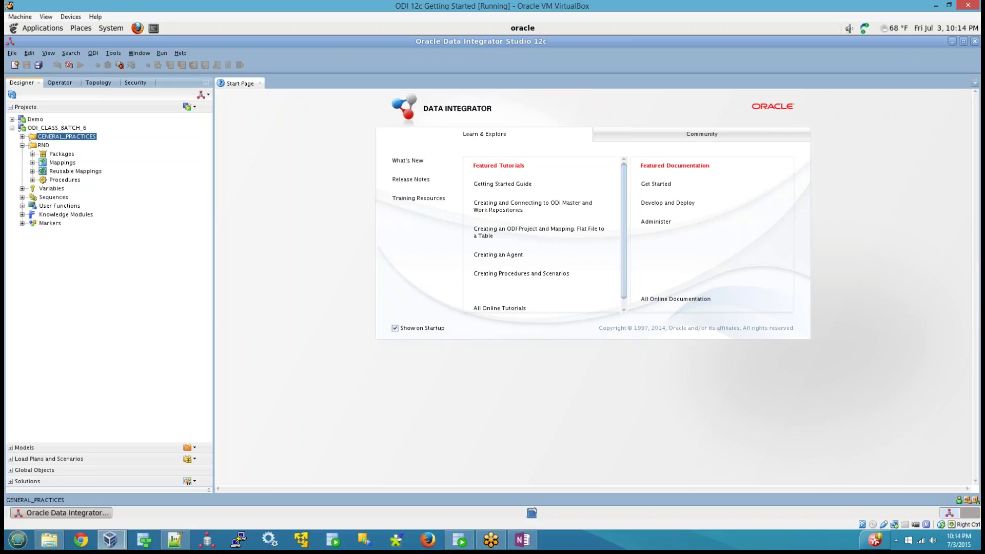
# Switch to the OneNote class notes and add the line "Topology configuration" below the reverse engineering list.
pyautogui.click(520, 540)
pyautogui.scroll(-20, 395, 351)
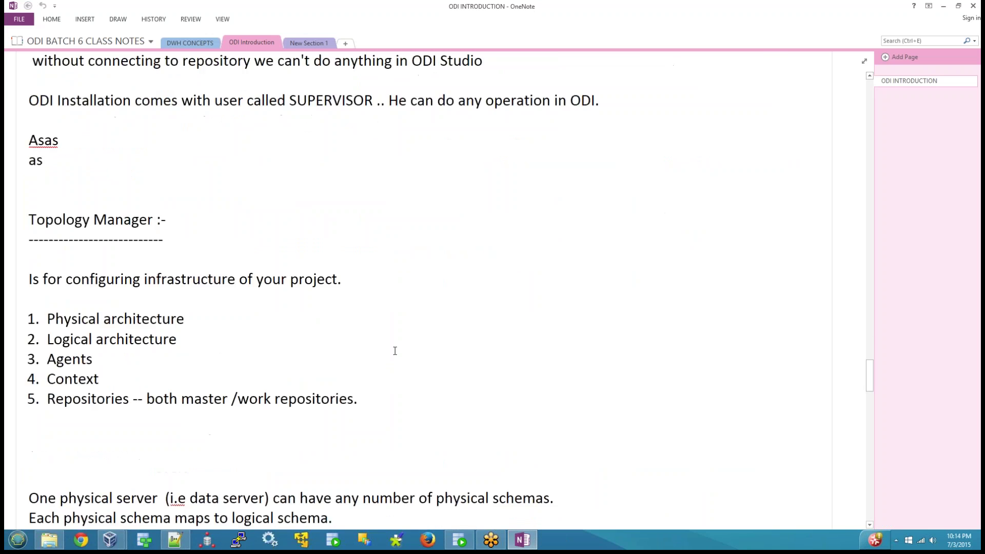
pyautogui.scroll(-20, 395, 350)
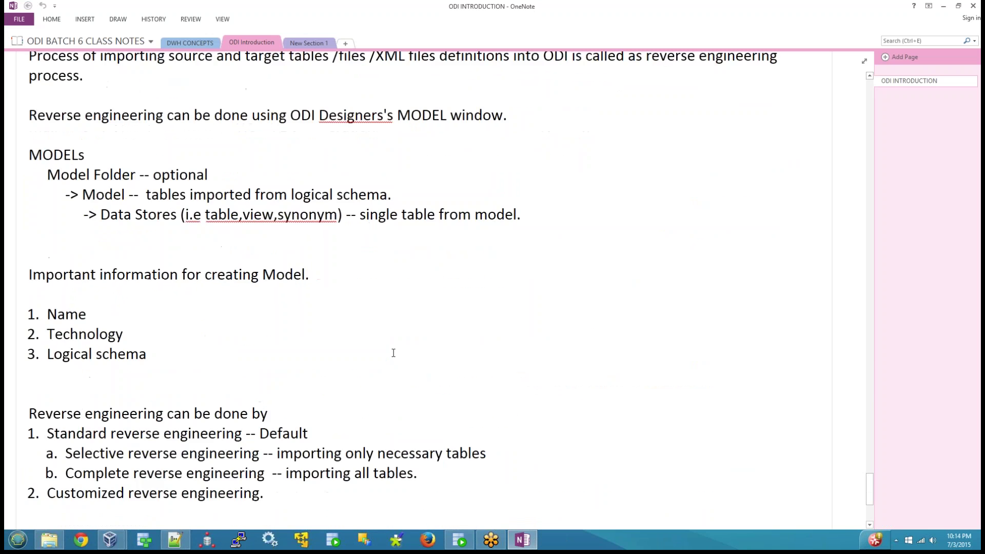
pyautogui.scroll(5, 176, 308)
pyautogui.scroll(-5, 176, 308)
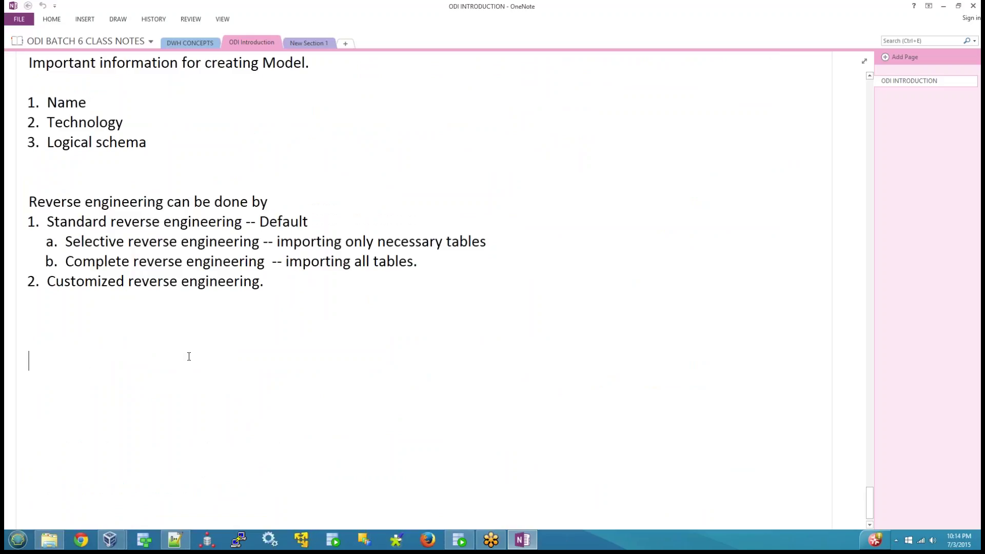
pyautogui.click(189, 356)
pyautogui.write('topology confi')
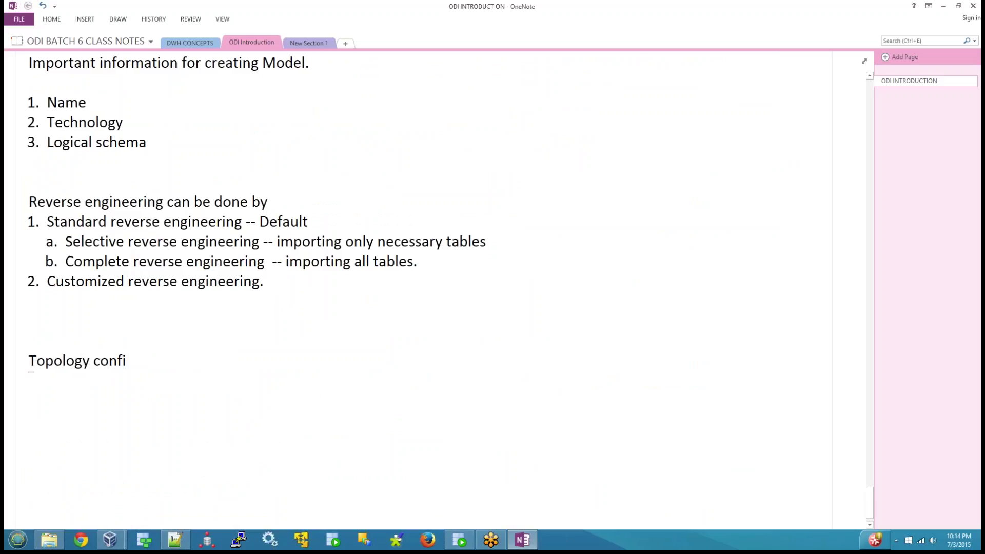
pyautogui.write('guration')
# Add "Physical" and "Logical" as indented lines under the Topology configuration heading.
pyautogui.press('Tab')
pyautogui.write('physical')
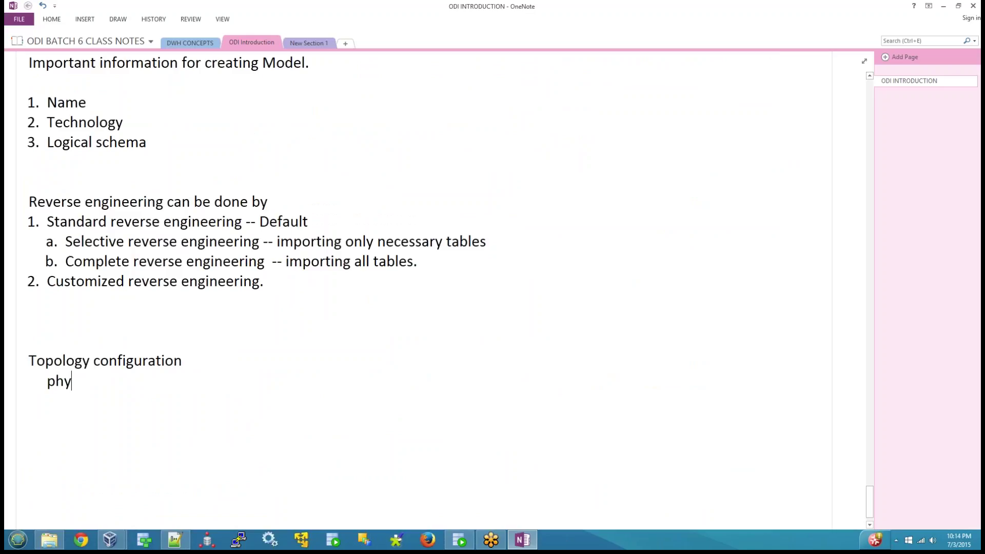
pyautogui.press('Return')
pyautogui.write('klofi')
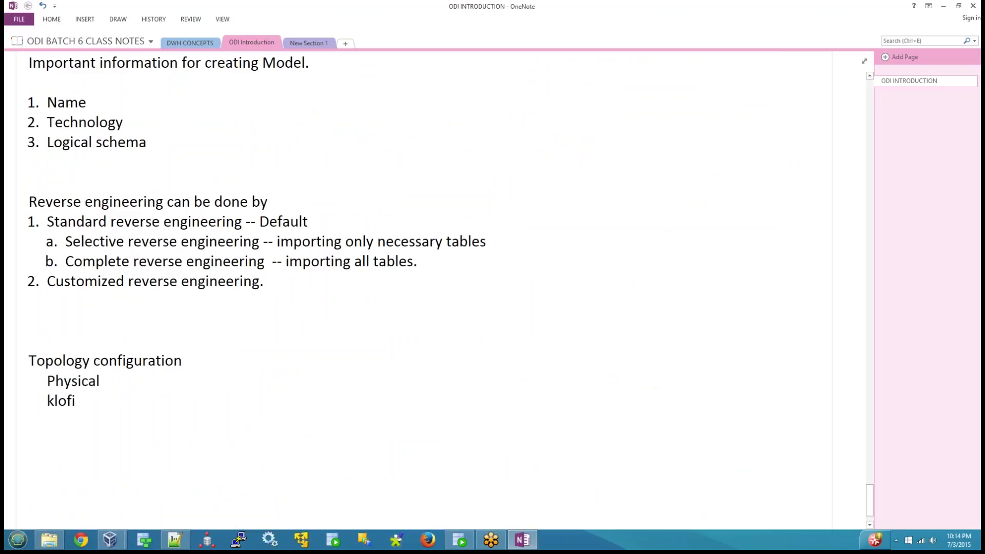
pyautogui.press('BackSpace')
pyautogui.press('BackSpace')
pyautogui.press('BackSpace')
pyautogui.press('BackSpace')
pyautogui.press('BackSpace')
pyautogui.write('logc')
pyautogui.press('BackSpace')
pyautogui.write('ical')
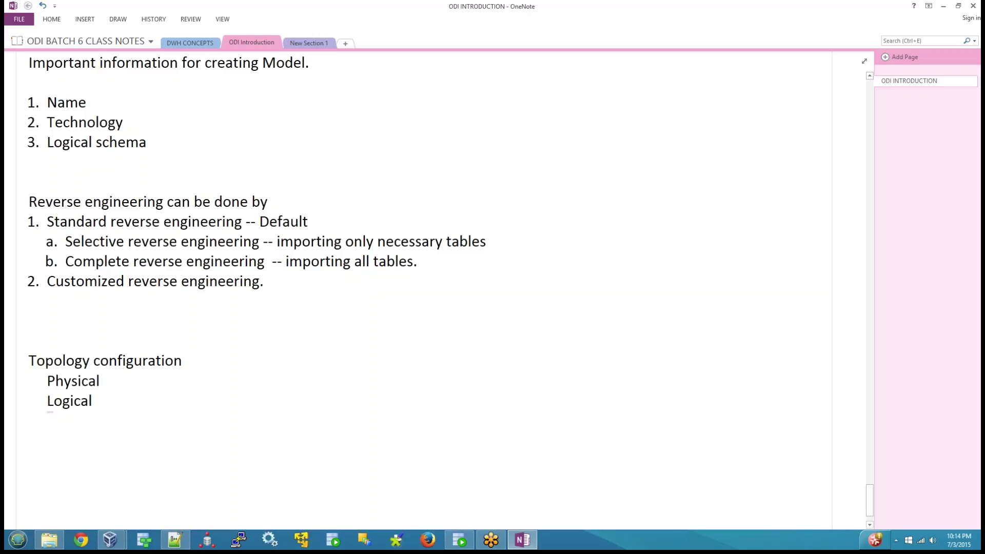
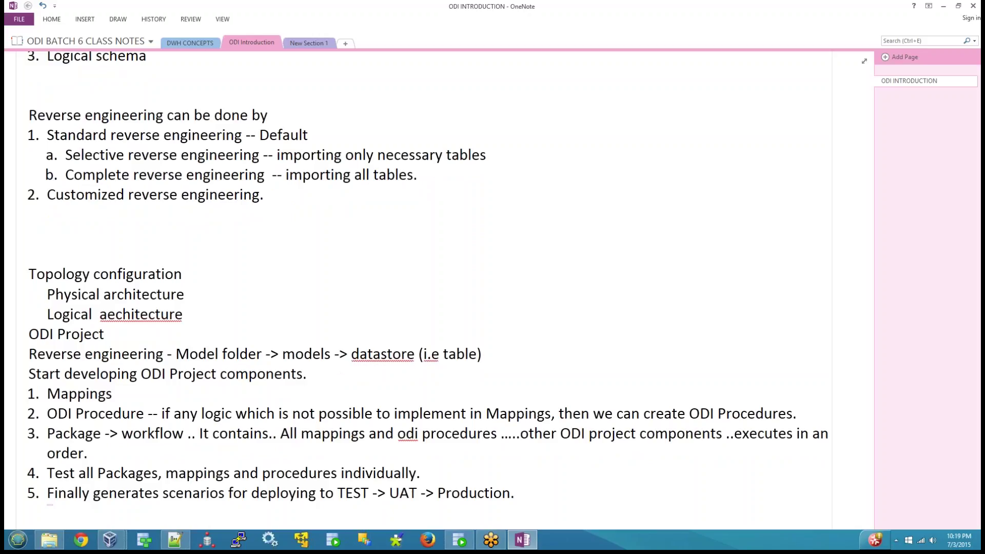
# Select the numbered list under "Start developing ODI Project components", from Mappings through the item on generating scenarios.
pyautogui.hotkey('shift', 'Home')
pyautogui.hotkey('shift', 'Up')
pyautogui.hotkey('shift', 'Up')
pyautogui.hotkey('shift', 'Up')
pyautogui.hotkey('shift', 'Up')
pyautogui.hotkey('shift', 'Up')
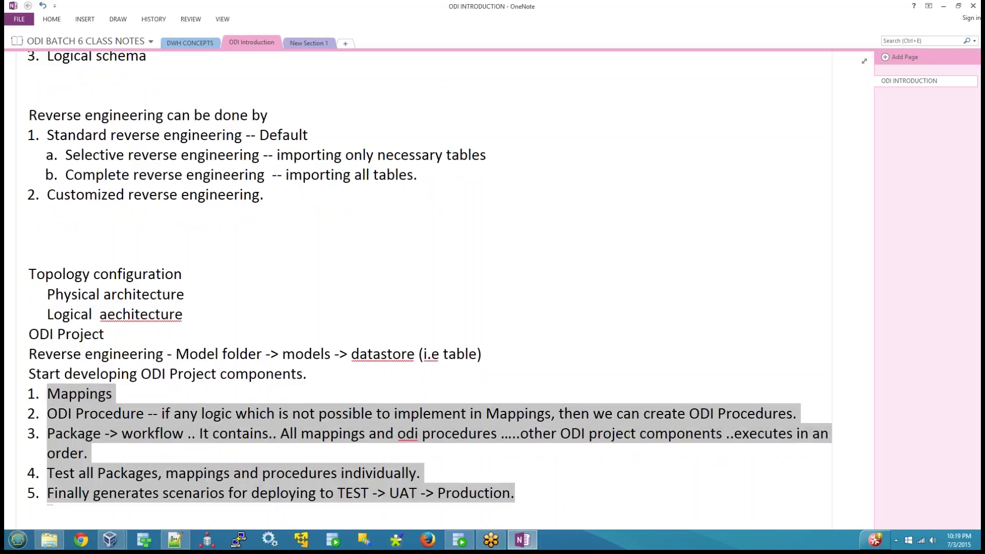
# Highlight the Mappings, Package and "Test all Packages" items of the numbered list one after another to review them.
pyautogui.press('Down')
pyautogui.hotkey('shift', 'Home')
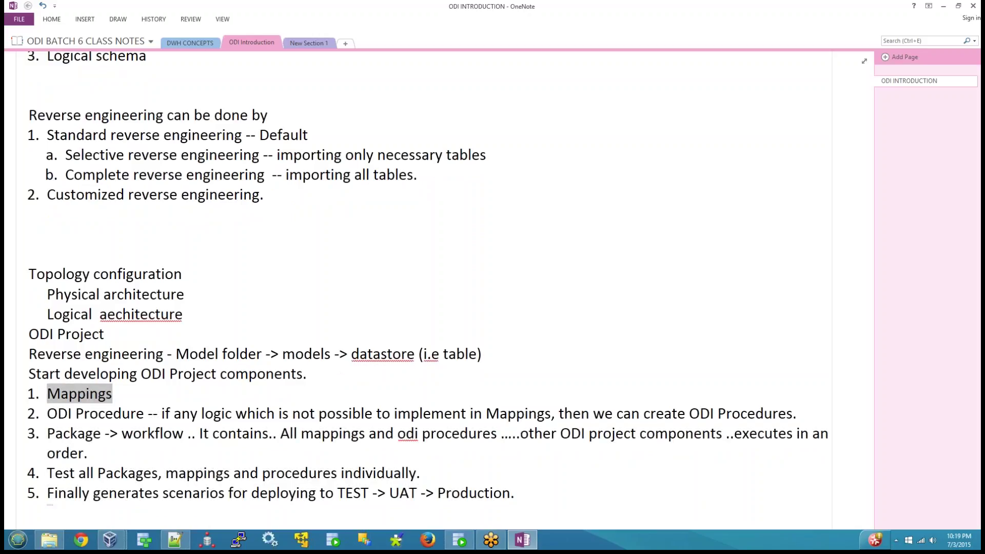
pyautogui.press('Right')
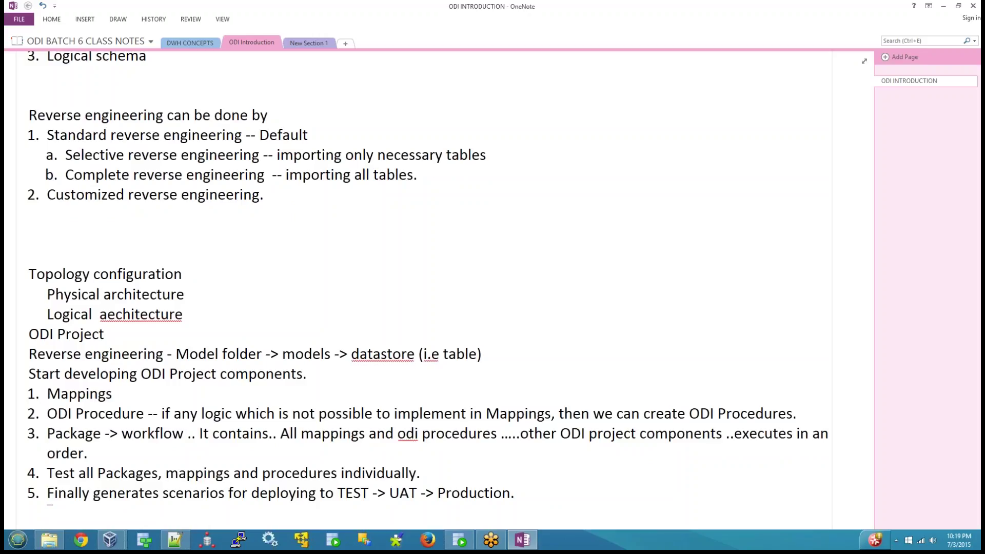
pyautogui.press('Down')
pyautogui.hotkey('shift', 'Down')
pyautogui.hotkey('shift', 'Down')
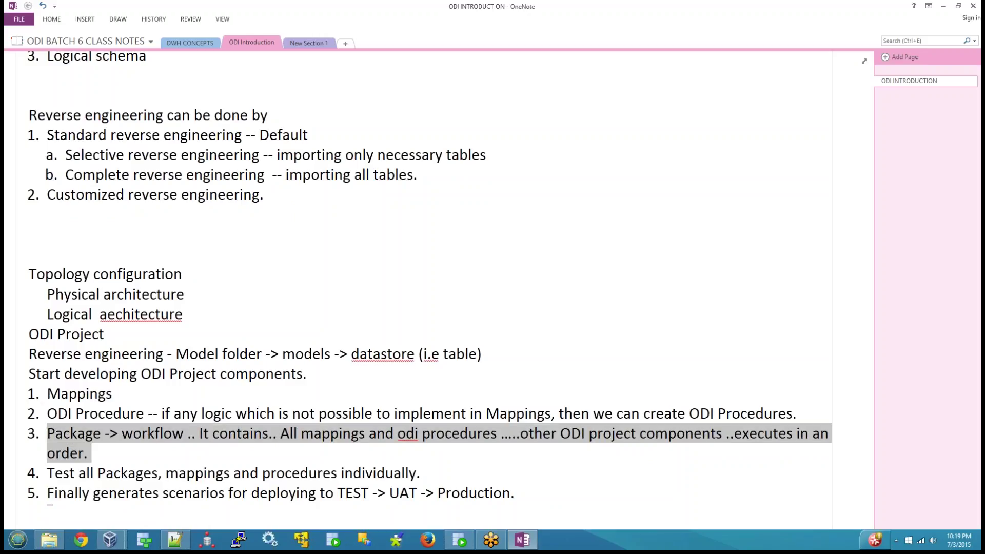
pyautogui.press('Right')
pyautogui.hotkey('shift', 'Down')
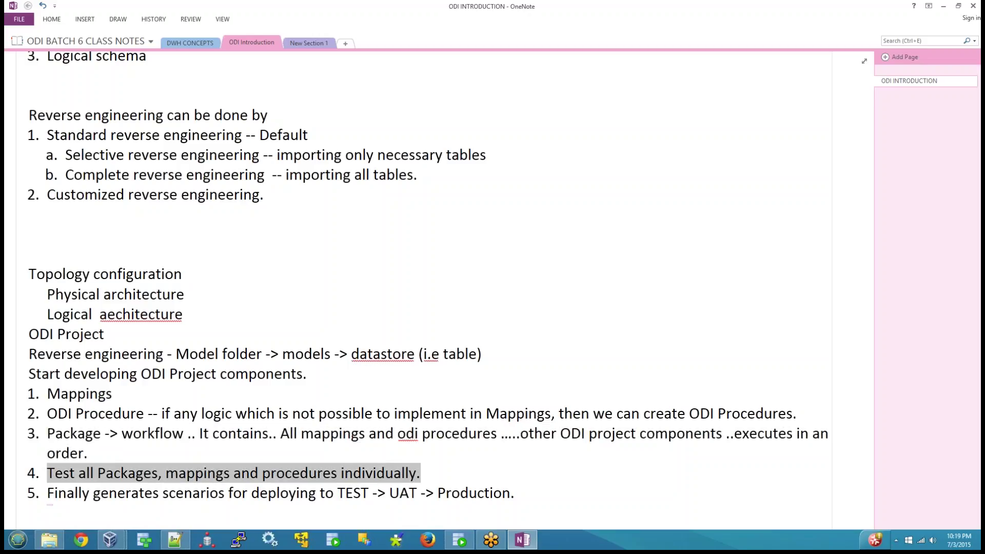
pyautogui.press('Right')
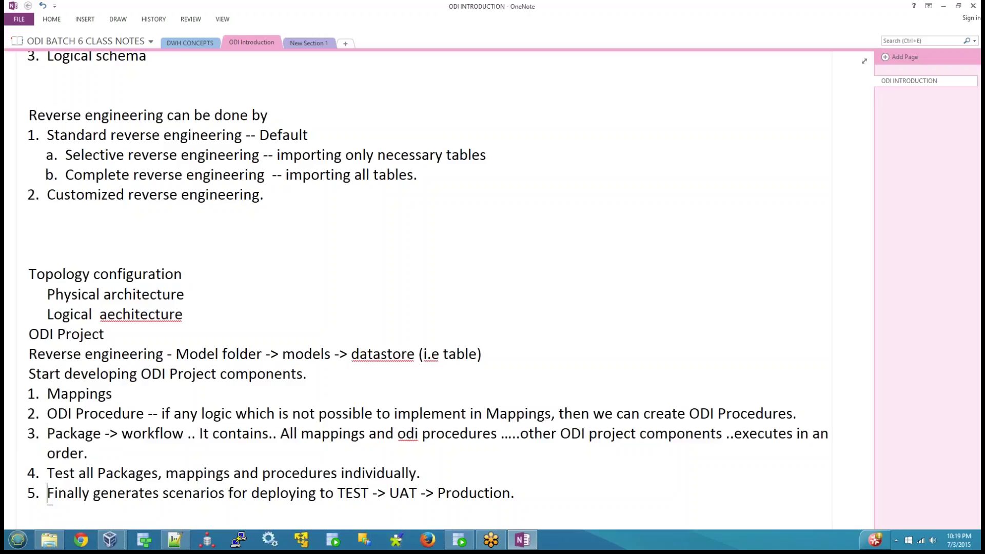
# Insert "/Load Plan" directly after "scenarios" in item 5 of the project components list.
pyautogui.press('End')
pyautogui.press('Left')
pyautogui.press('Left')
pyautogui.press('Left')
pyautogui.press('Left')
pyautogui.press('Left')
pyautogui.press('Left')
pyautogui.press('Left')
pyautogui.press('Left')
pyautogui.press('Left')
pyautogui.press('Left')
pyautogui.press('Left')
pyautogui.press('Left')
pyautogui.press('Left')
pyautogui.press('Left')
pyautogui.press('Left')
pyautogui.press('Left')
pyautogui.press('Left')
pyautogui.press('Left')
pyautogui.press('Left')
pyautogui.press('Left')
pyautogui.press('Left')
pyautogui.press('Left')
pyautogui.press('Left')
pyautogui.press('Left')
pyautogui.press('Left')
pyautogui.press('Left')
pyautogui.press('Left')
pyautogui.press('Left')
pyautogui.write('/L')
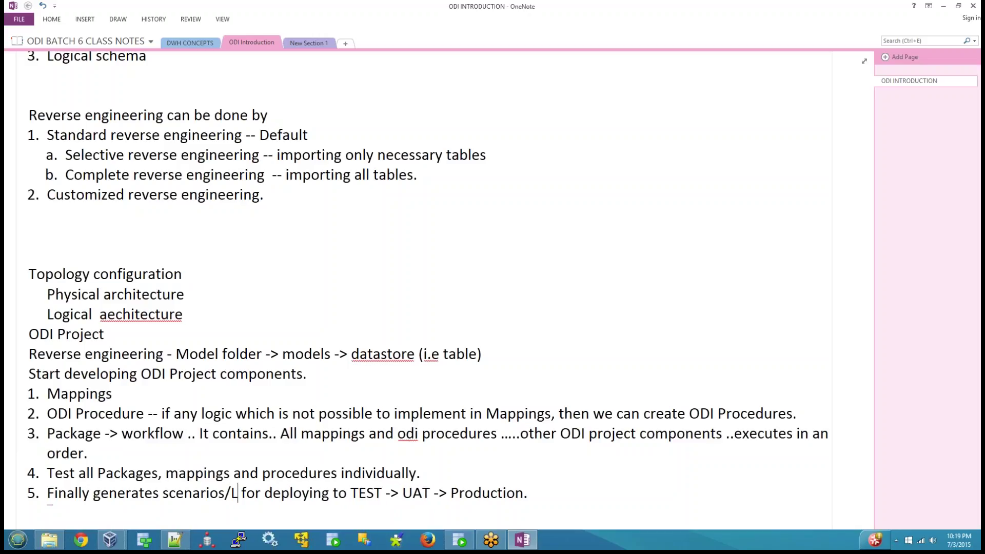
pyautogui.write('oad Plan')
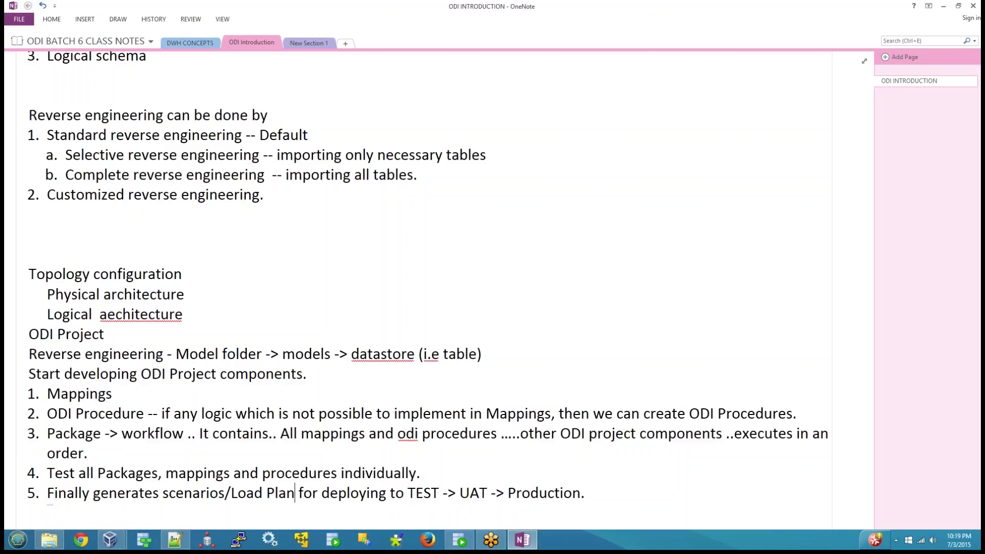
# Highlight the whole numbered list of project components, from Mappings through the scenarios/Load Plan item, to review it.
pyautogui.press('Up')
pyautogui.press('Up')
pyautogui.press('Up')
pyautogui.press('Up')
pyautogui.press('Up')
pyautogui.press('Home')
pyautogui.press('Down')
pyautogui.hotkey('shift', 'Down')
pyautogui.hotkey('shift', 'Down')
pyautogui.hotkey('shift', 'Down')
pyautogui.hotkey('shift', 'Down')
pyautogui.hotkey('shift', 'Down')
pyautogui.hotkey('shift', 'Down')
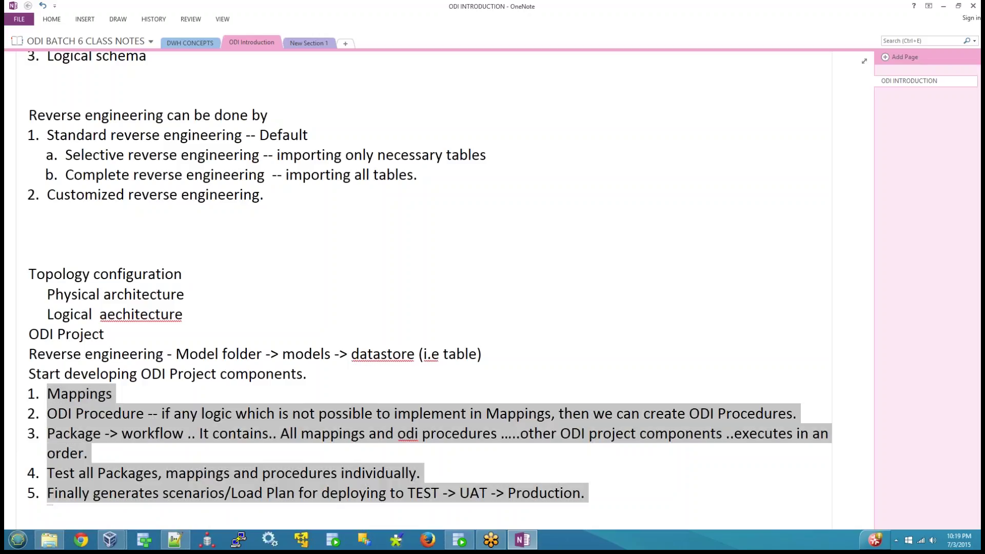
# Highlight the Package workflow item and the final scenarios/Load Plan deployment item to review them.
pyautogui.press('Up')
pyautogui.press('Up')
pyautogui.press('Up')
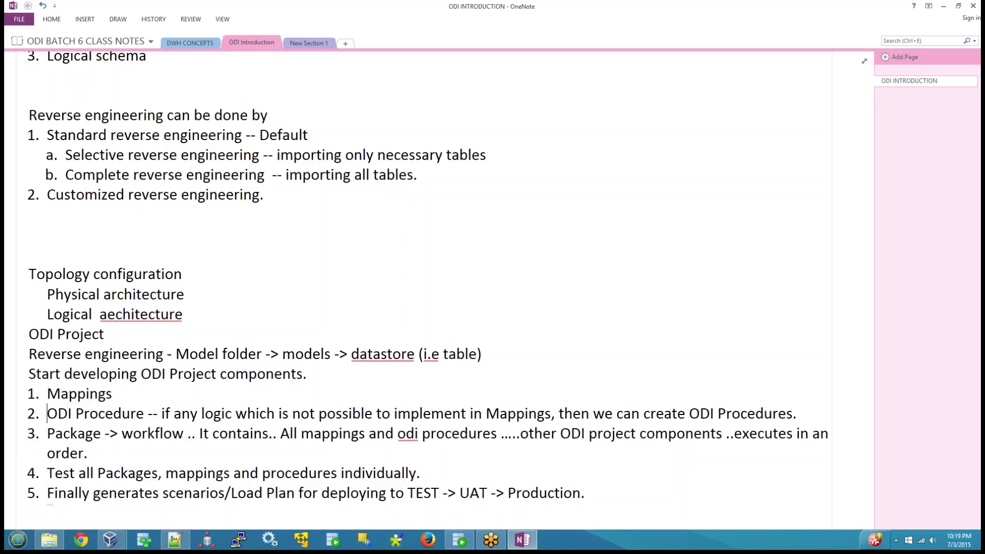
pyautogui.press('Up')
pyautogui.press('Down')
pyautogui.press('Down')
pyautogui.hotkey('shift', 'Down')
pyautogui.hotkey('shift', 'Down')
pyautogui.hotkey('shift', 'Down')
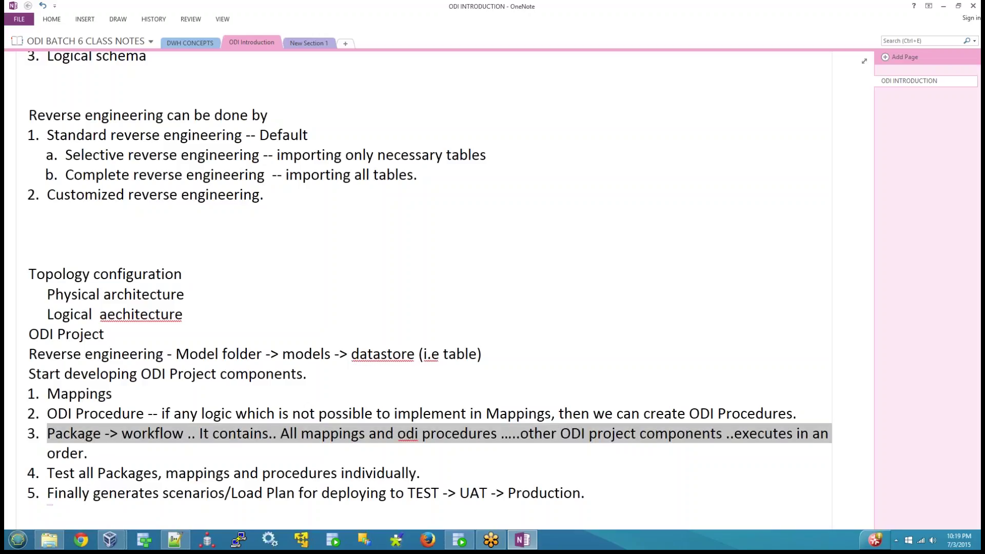
pyautogui.press('Right')
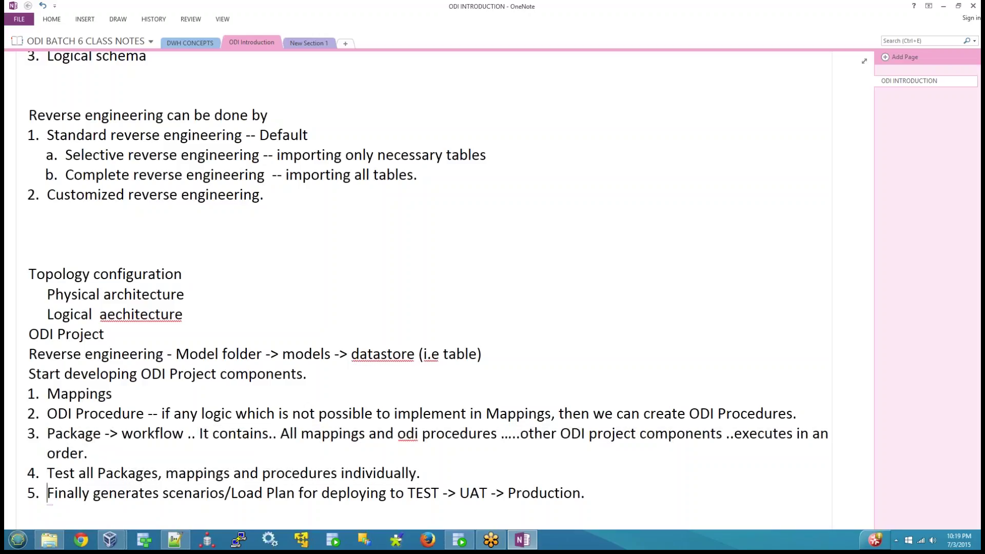
pyautogui.hotkey('shift', 'Down')
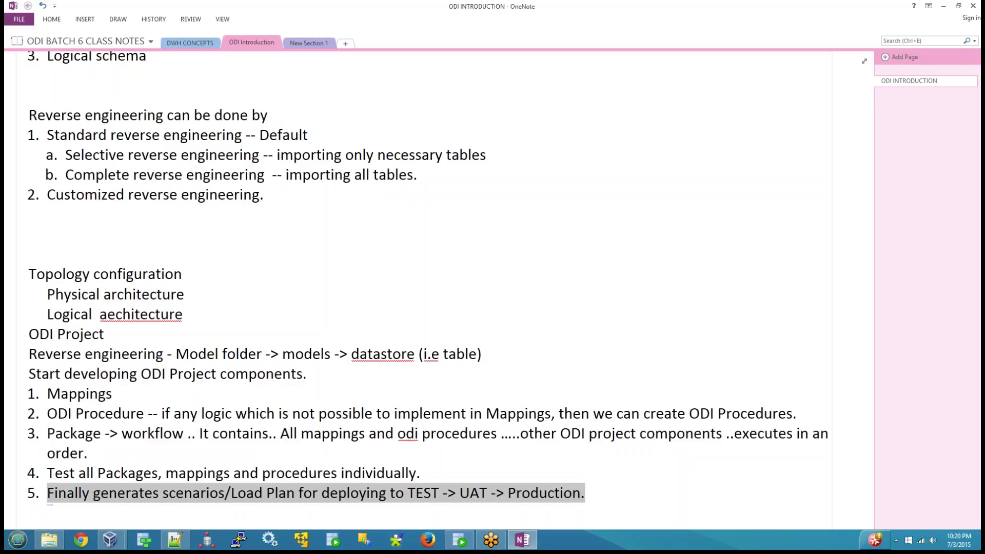
pyautogui.press('Right')
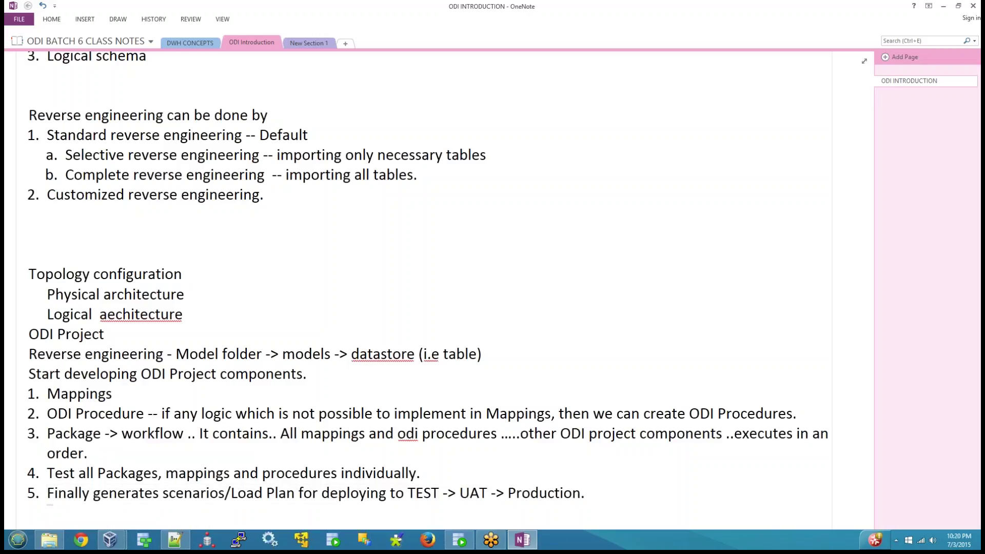
# Add the heading "Mappings :-" below the numbered list, leaving blank lines above it and a dashed line beneath it.
pyautogui.press('Return')
pyautogui.press('Return')
pyautogui.press('Return')
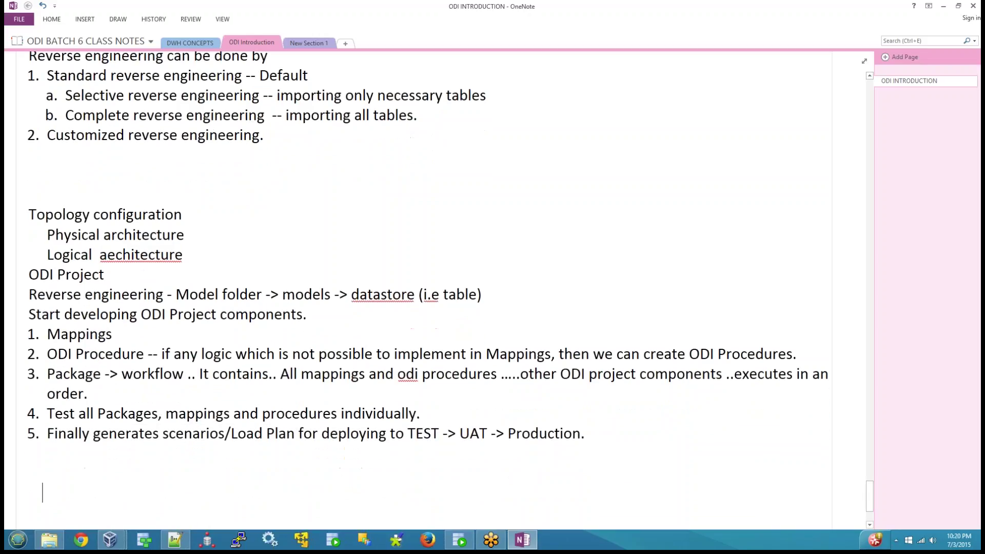
pyautogui.write('Mappings')
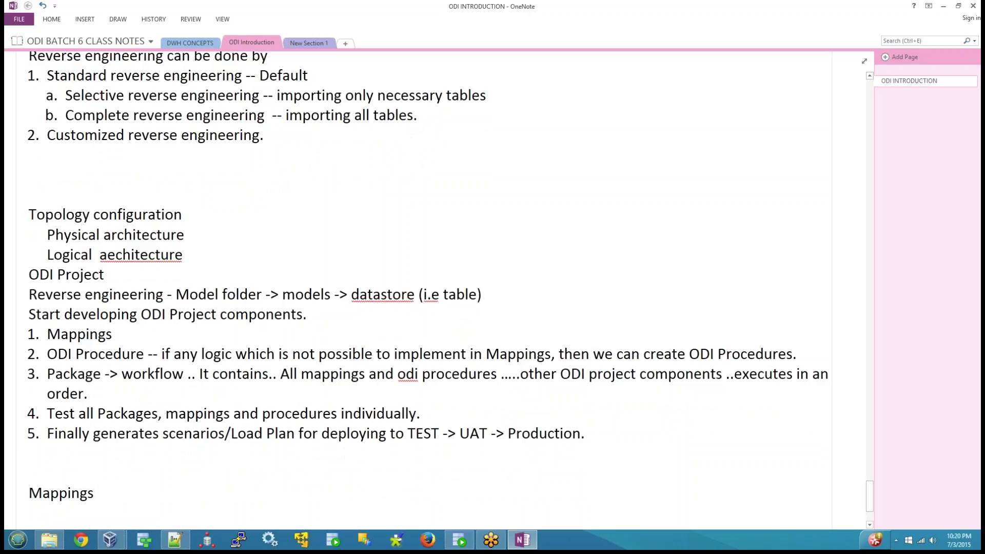
pyautogui.write(' :-')
pyautogui.press('Return')
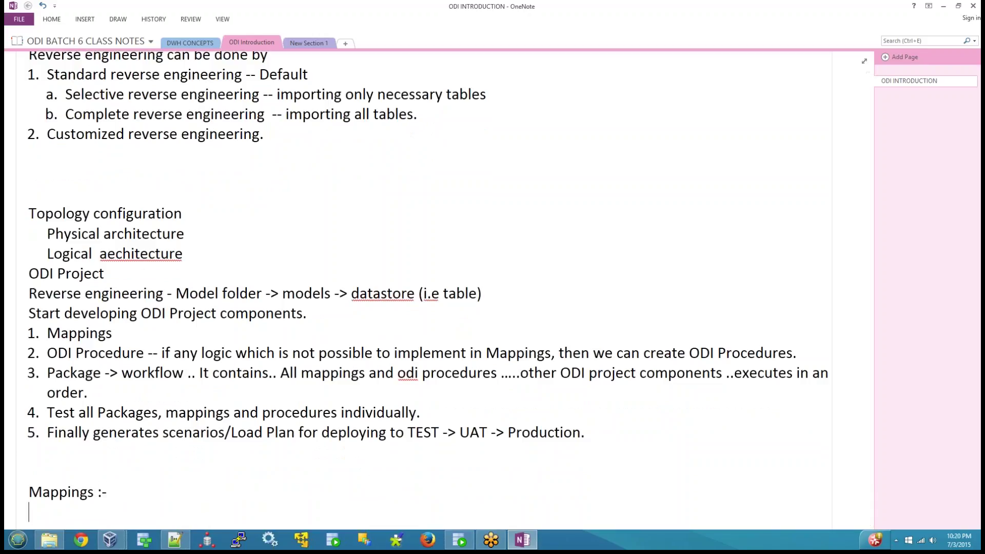
pyautogui.write('-----------')
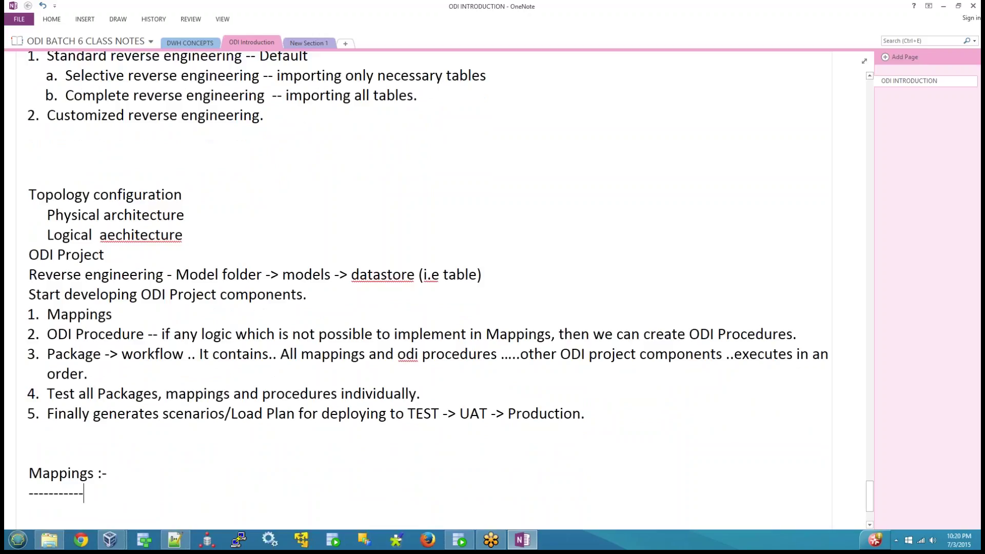
pyautogui.write('----')
pyautogui.press('Return')
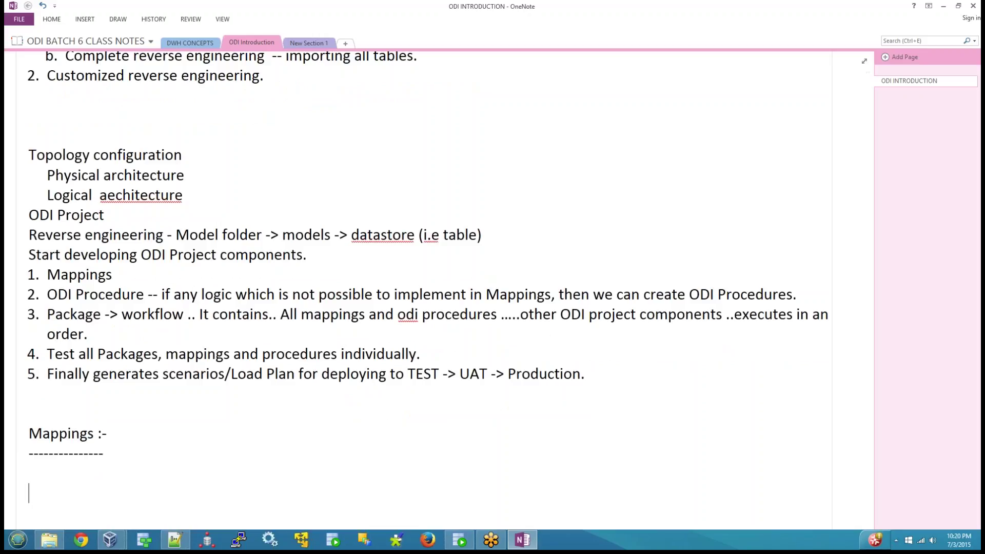
# Write "Mapping is a component, for moving data from source to target by applying all transformations." under the Mappings heading.
pyautogui.write('Mapoping')
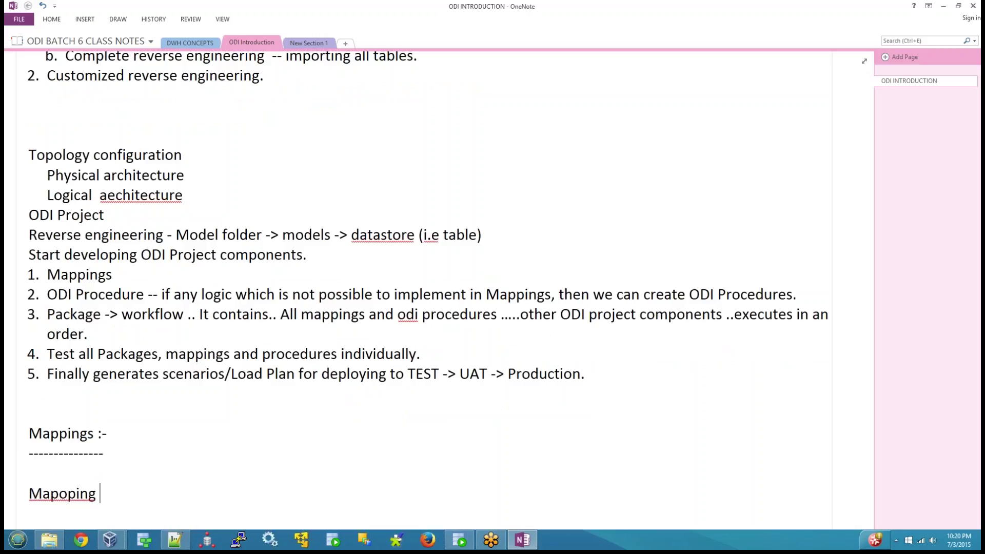
pyautogui.press('BackSpace')
pyautogui.press('BackSpace')
pyautogui.press('BackSpace')
pyautogui.press('BackSpace')
pyautogui.press('BackSpace')
pyautogui.press('BackSpace')
pyautogui.write('ping ai')
pyautogui.press('BackSpace')
pyautogui.press('BackSpace')
pyautogui.write('is a compobnent')
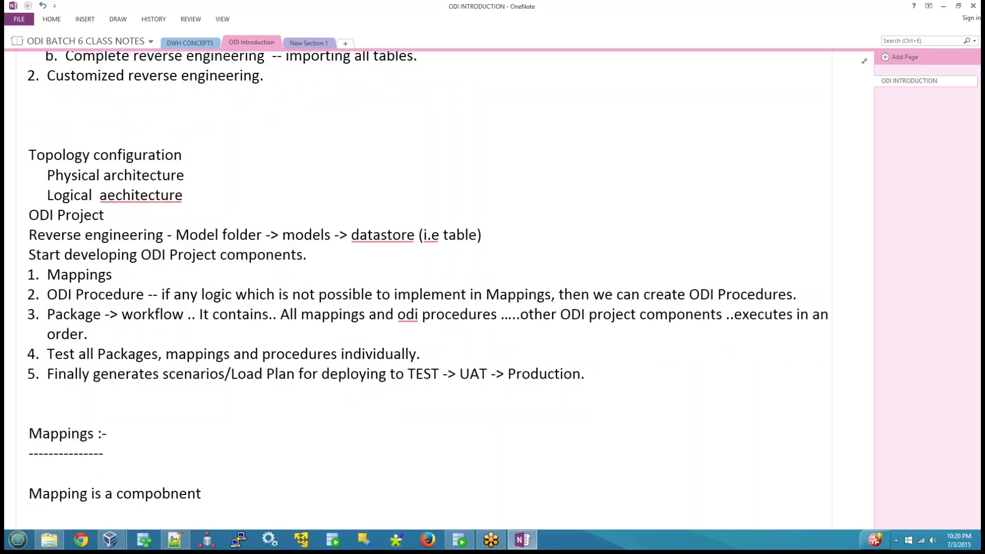
pyautogui.press('BackSpace')
pyautogui.press('BackSpace')
pyautogui.press('BackSpace')
pyautogui.press('BackSpace')
pyautogui.press('BackSpace')
pyautogui.write('nent, for moving da')
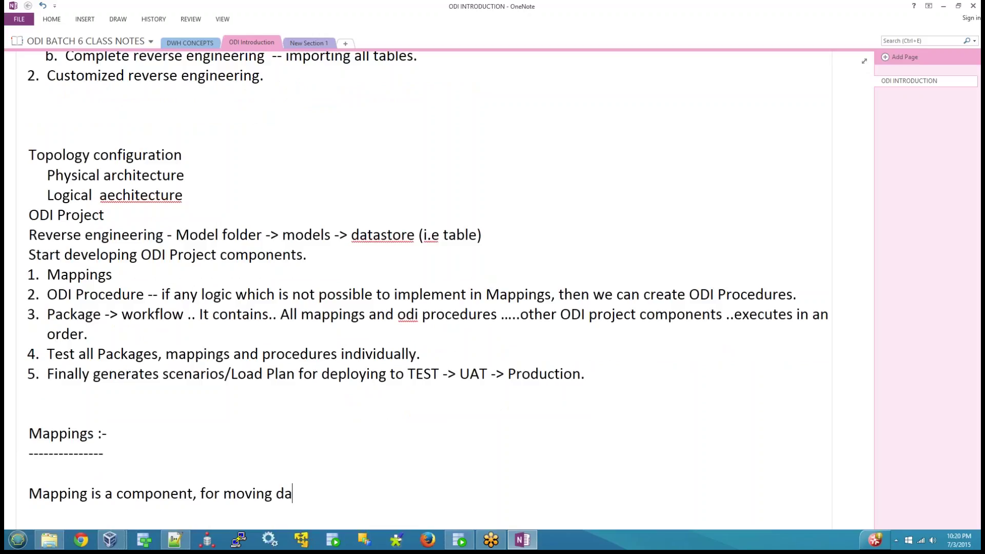
pyautogui.write('ta from source to')
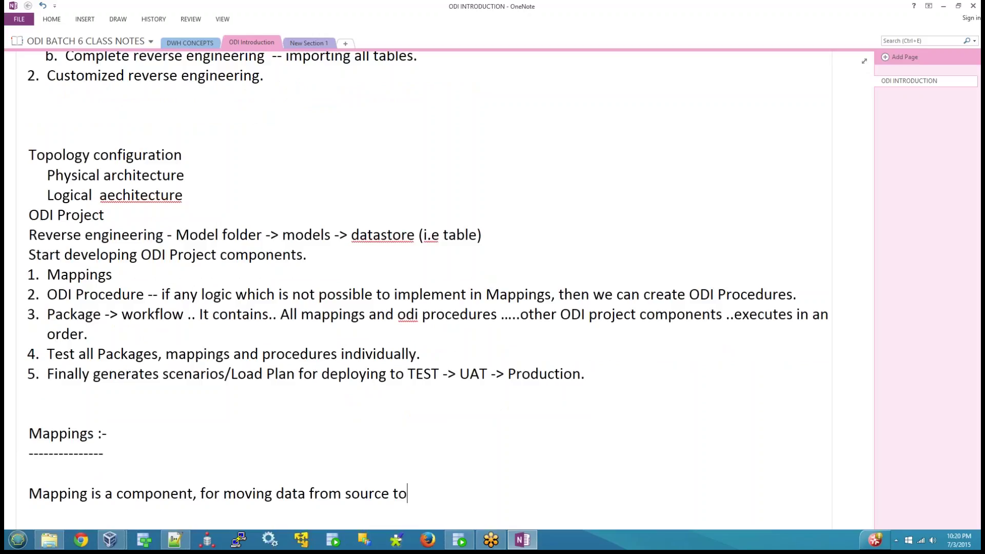
pyautogui.write(' target by app')
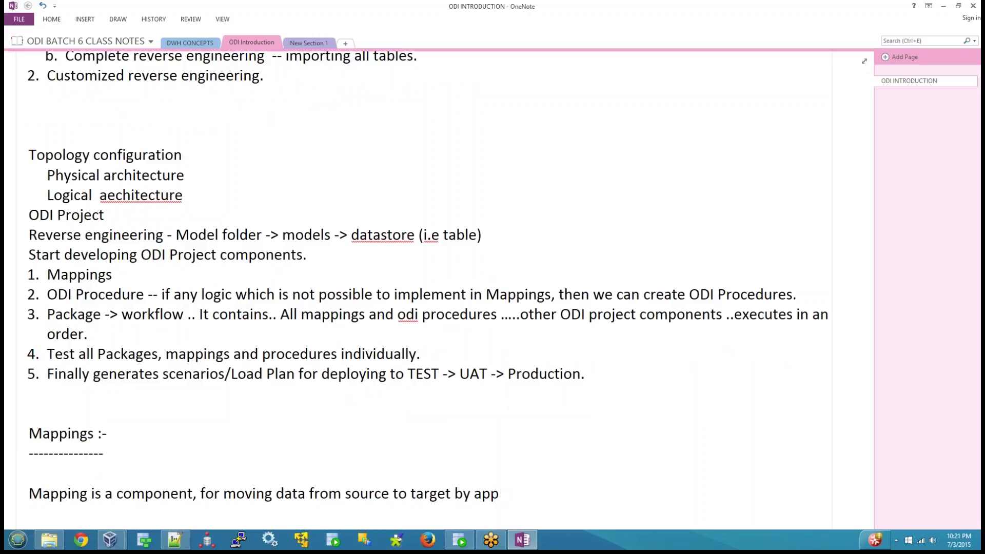
pyautogui.write('lying all transf')
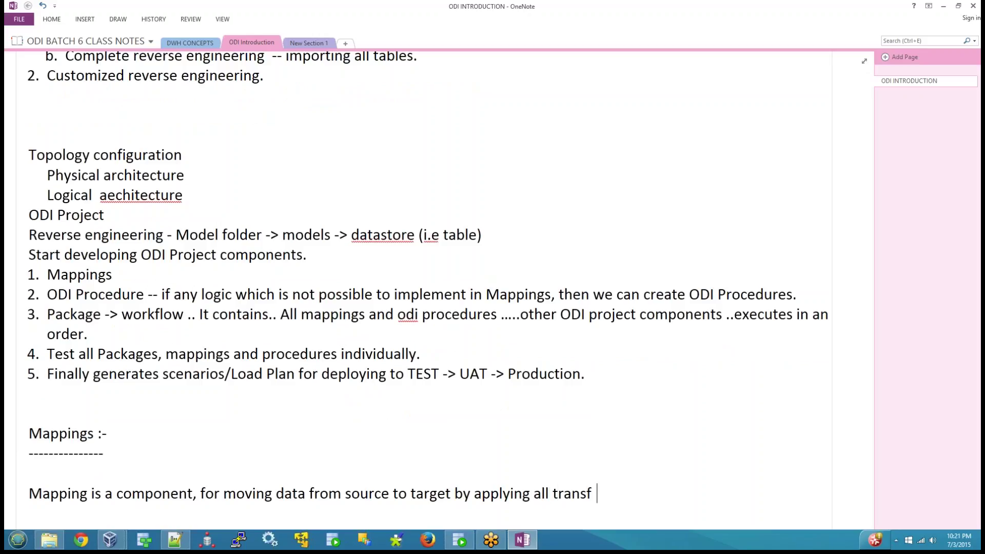
pyautogui.write('ormations.')
pyautogui.hotkey('shift', 'Home')
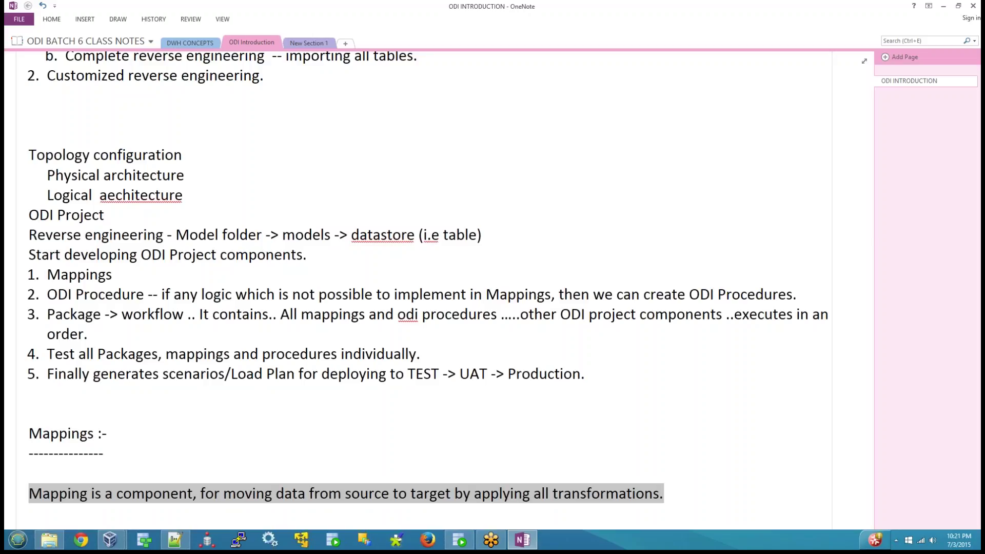
# Insert "tables" after both "source" and "target" in the mapping definition sentence.
pyautogui.press('Left')
pyautogui.scroll(-1, 450, 290)
pyautogui.press('Right')
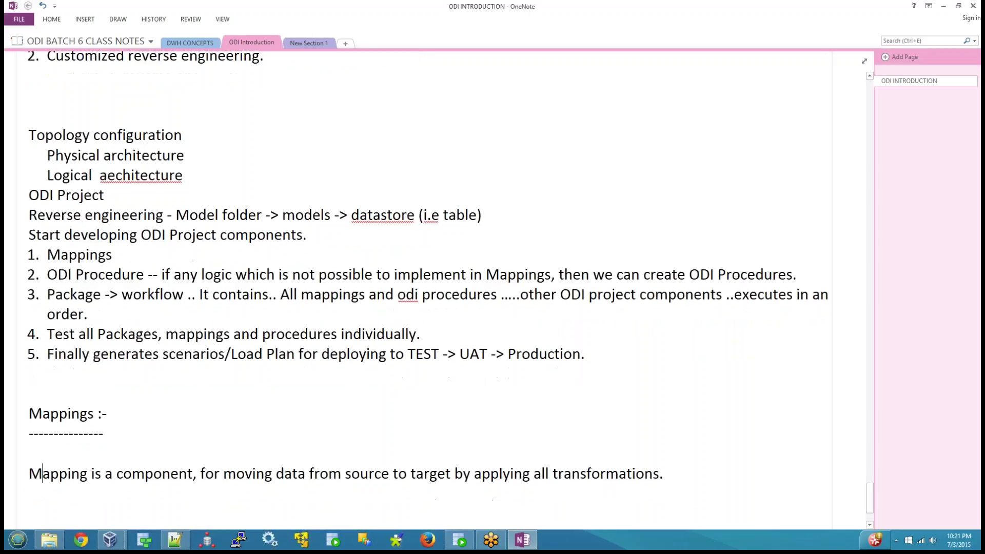
pyautogui.press('Right')
pyautogui.press('Right')
pyautogui.press('Right')
pyautogui.press('Right')
pyautogui.press('Right')
pyautogui.press('Right')
pyautogui.press('Right')
pyautogui.press('Right')
pyautogui.press('Right')
pyautogui.press('Right')
pyautogui.press('Right')
pyautogui.press('Right')
pyautogui.press('Right')
pyautogui.press('Right')
pyautogui.press('Right')
pyautogui.press('Right')
pyautogui.press('Right')
pyautogui.press('Right')
pyautogui.press('Right')
pyautogui.press('Right')
pyautogui.write('tabes')
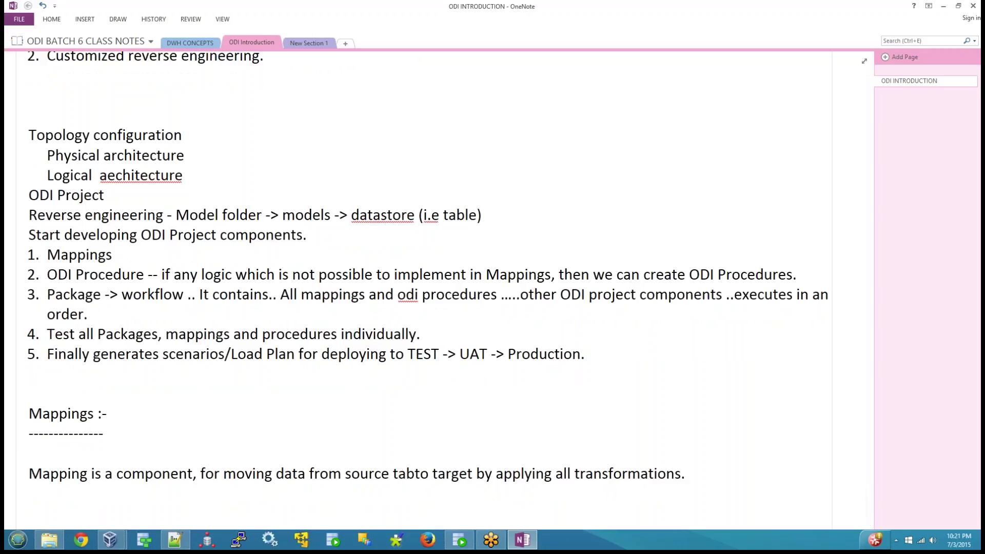
pyautogui.press('BackSpace')
pyautogui.press('BackSpace')
pyautogui.write('les to')
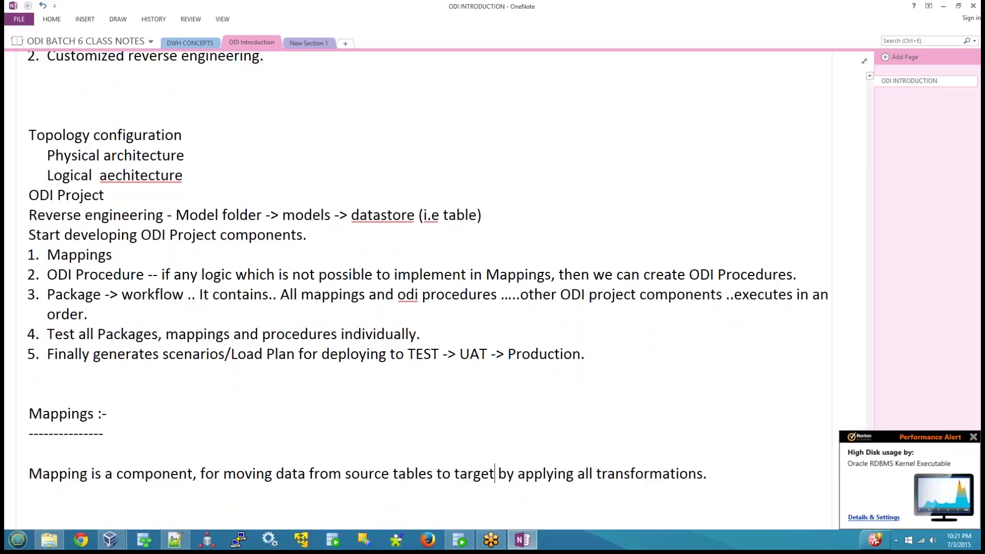
pyautogui.write(' target tables')
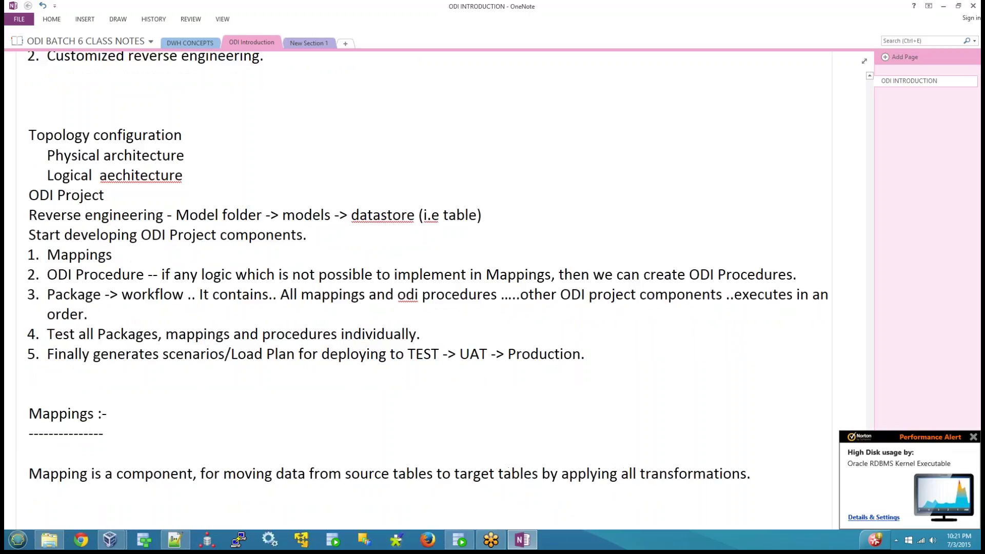
pyautogui.hotkey('shift', 'End')
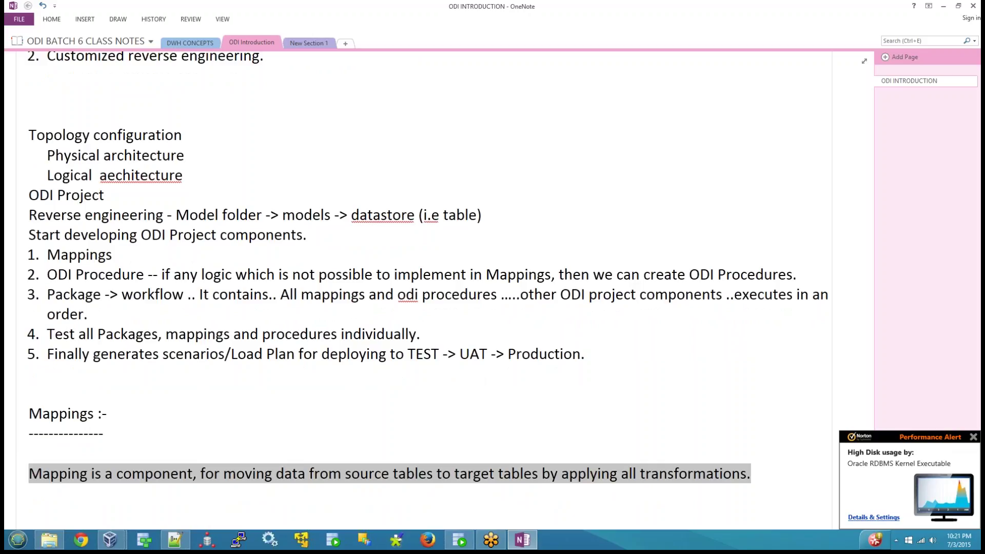
# Add the line "Mapping defines data flow from sources to targets." below the mapping definition sentence.
pyautogui.press('End')
pyautogui.press('Return')
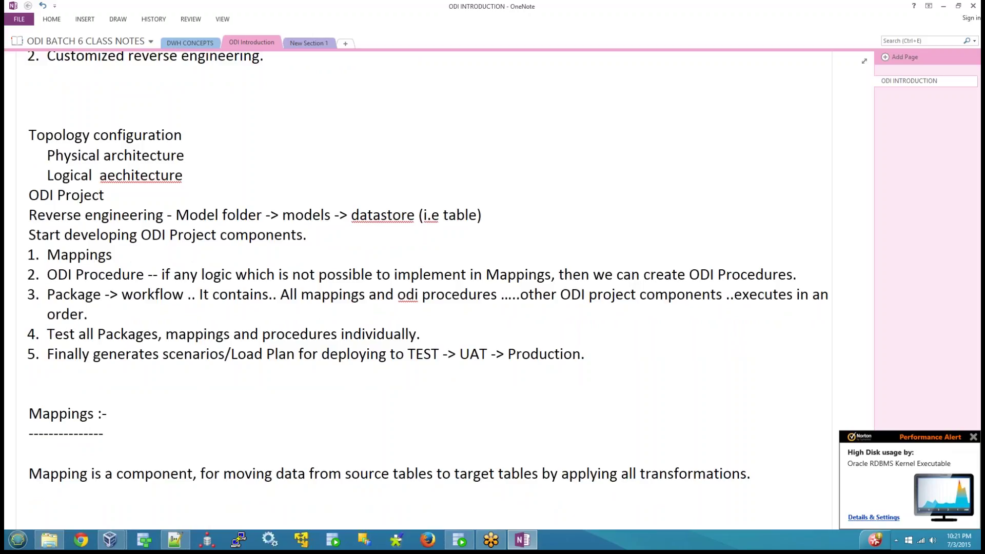
pyautogui.write('mappi')
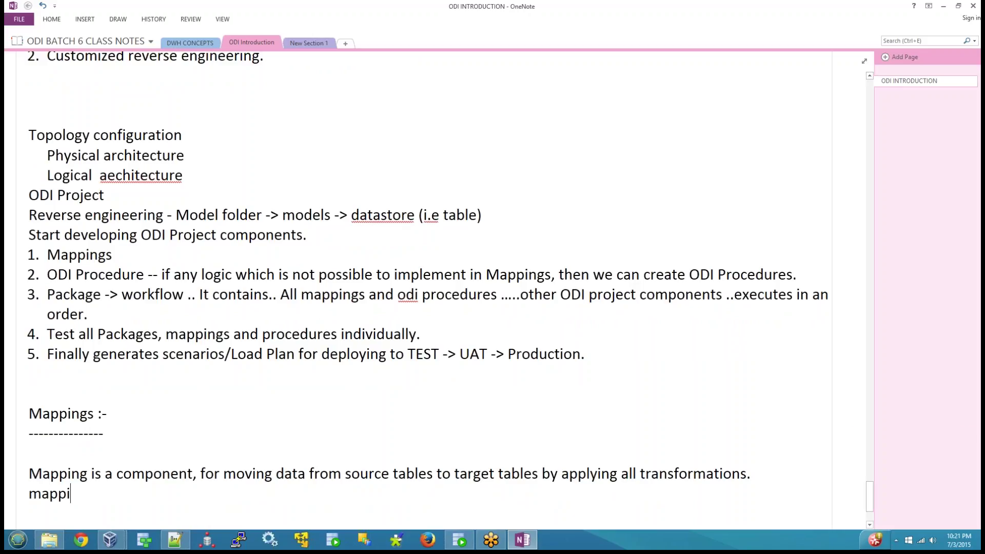
pyautogui.write('ng defines')
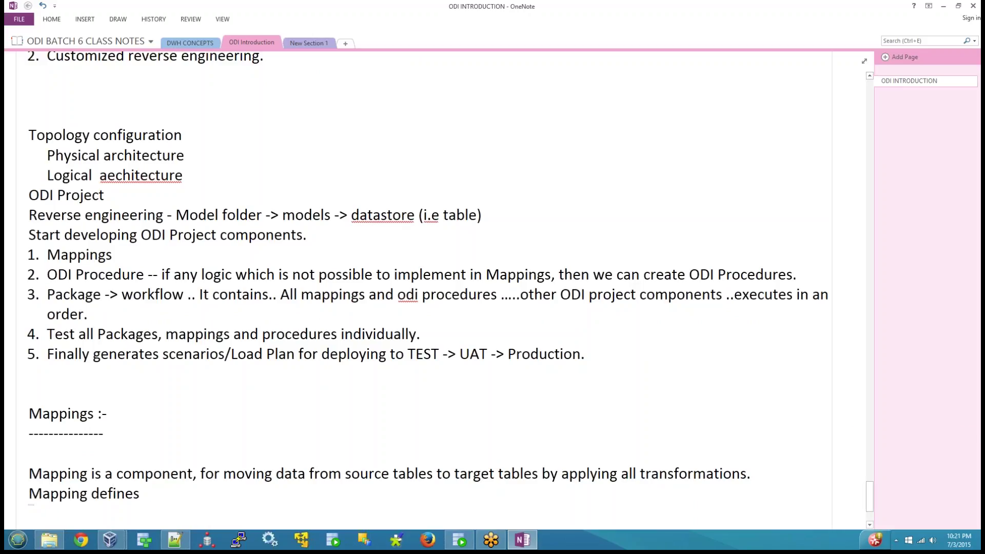
pyautogui.write(' data flow')
pyautogui.write(' ro')
pyautogui.press('BackSpace')
pyautogui.press('BackSpace')
pyautogui.press('BackSpace')
pyautogui.write('fro')
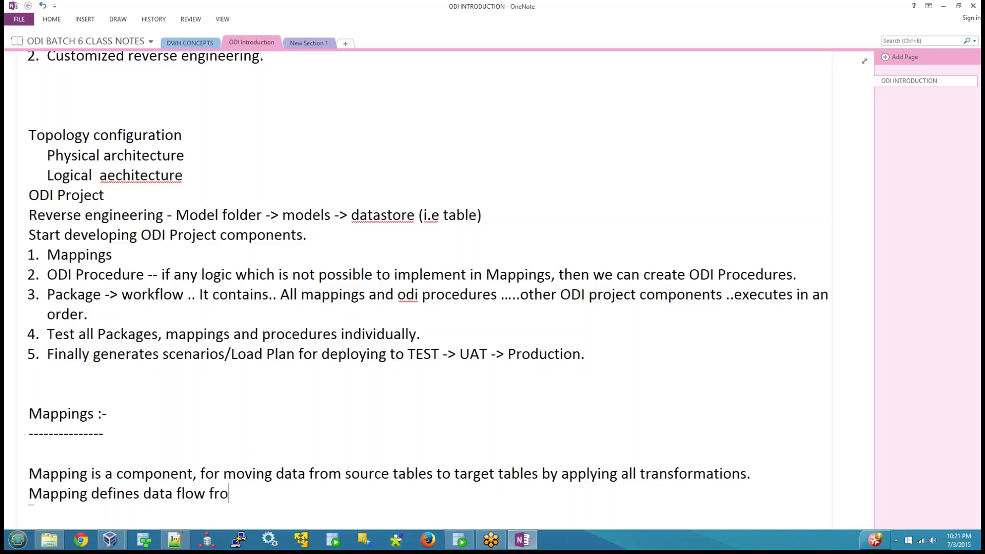
pyautogui.press('BackSpace')
pyautogui.press('BackSpace')
pyautogui.write('rom sou')
pyautogui.press('BackSpace')
pyautogui.write('rces')
pyautogui.press('BackSpace')
pyautogui.press('BackSpace')
pyautogui.press('BackSpace')
pyautogui.press('BackSpace')
pyautogui.write('urces to ')
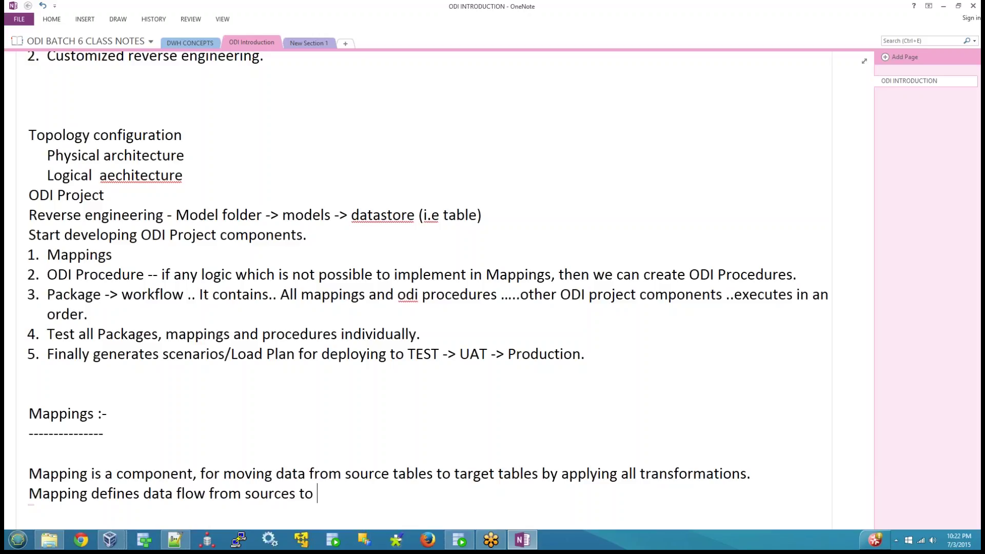
pyautogui.write('targets./')
pyautogui.press('BackSpace')
# Highlight the data flow sentence and the mapping definition sentence in turn to review them.
pyautogui.hotkey('shift', 'Home')
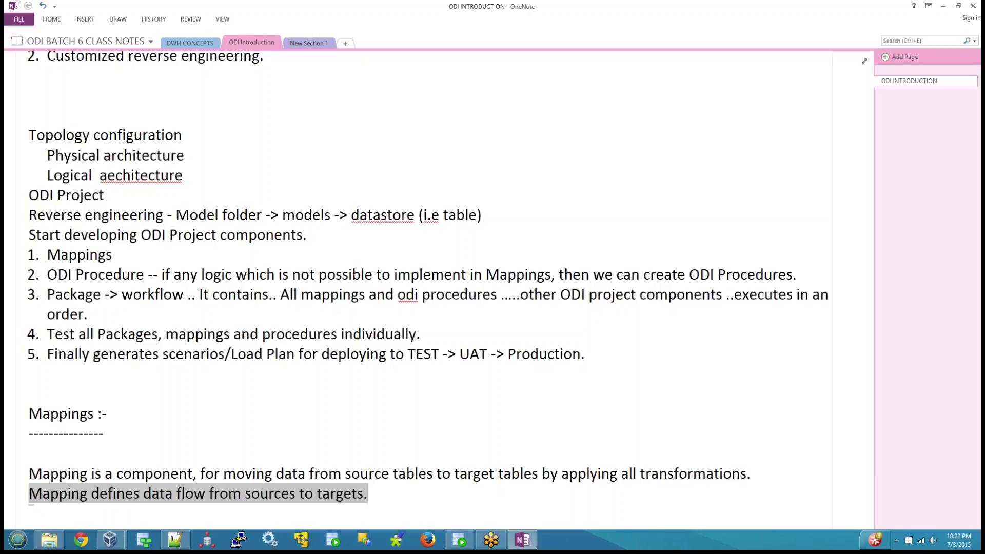
pyautogui.press('Right')
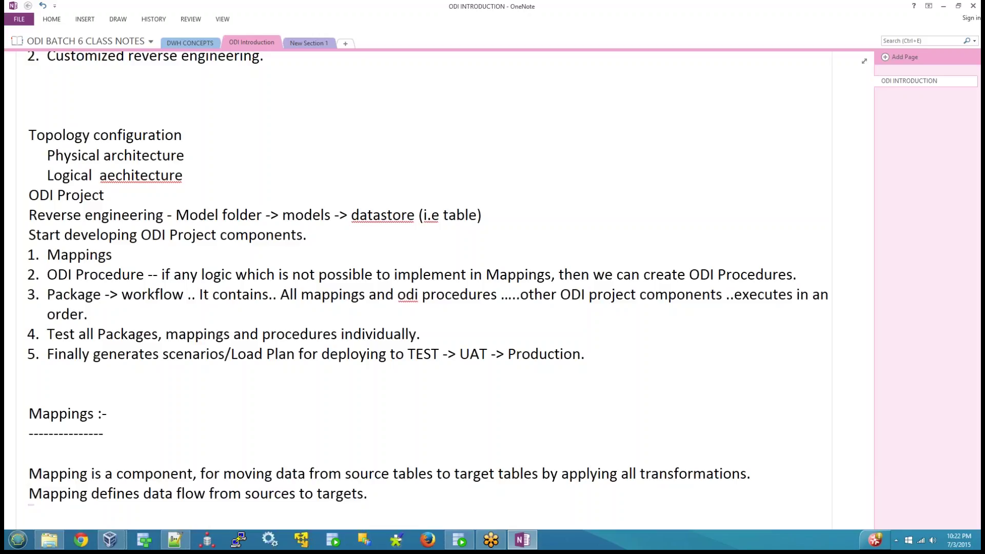
pyautogui.hotkey('shift', 'Up')
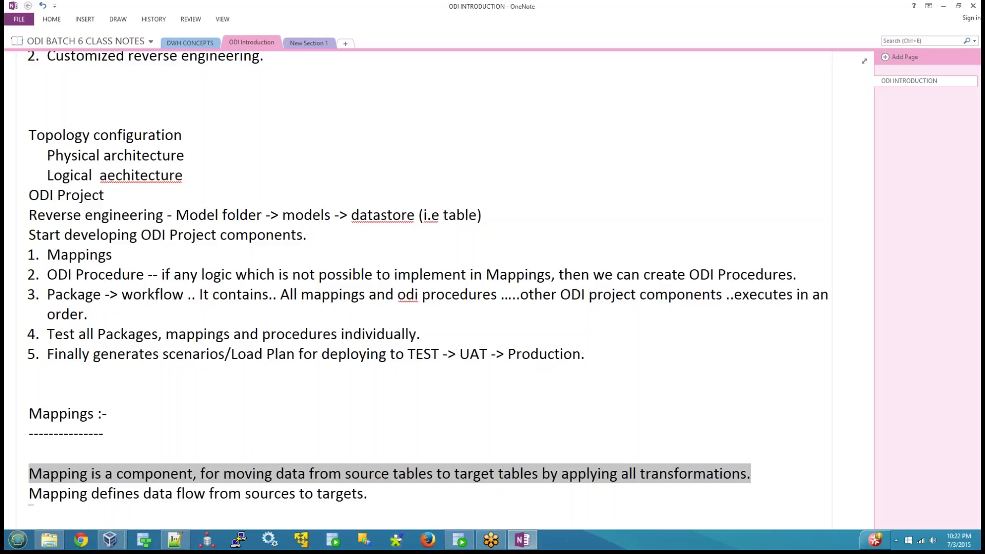
pyautogui.press('Right')
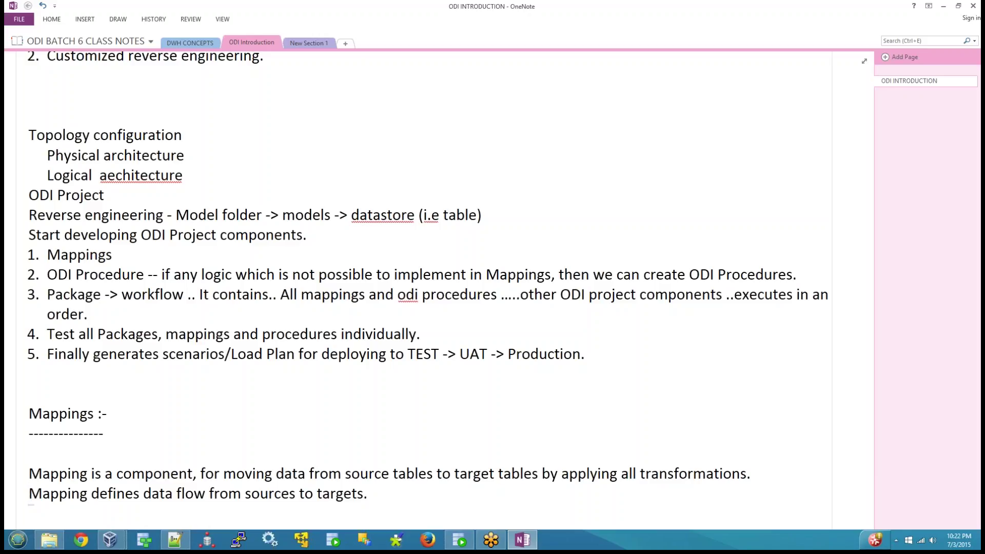
# Add the line "Mappings will be created in mapping editor." below the data flow sentence.
pyautogui.press('Down')
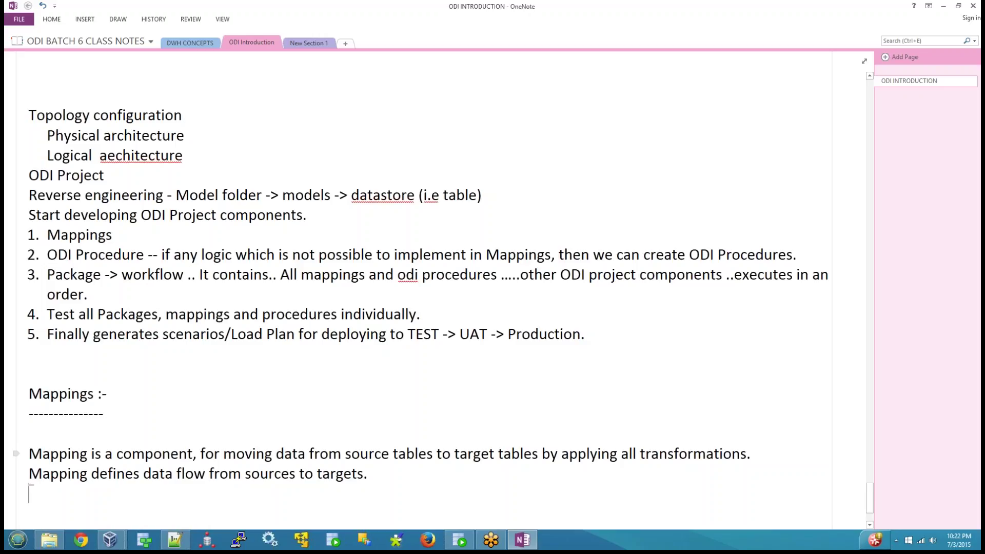
pyautogui.write('Mappings will ')
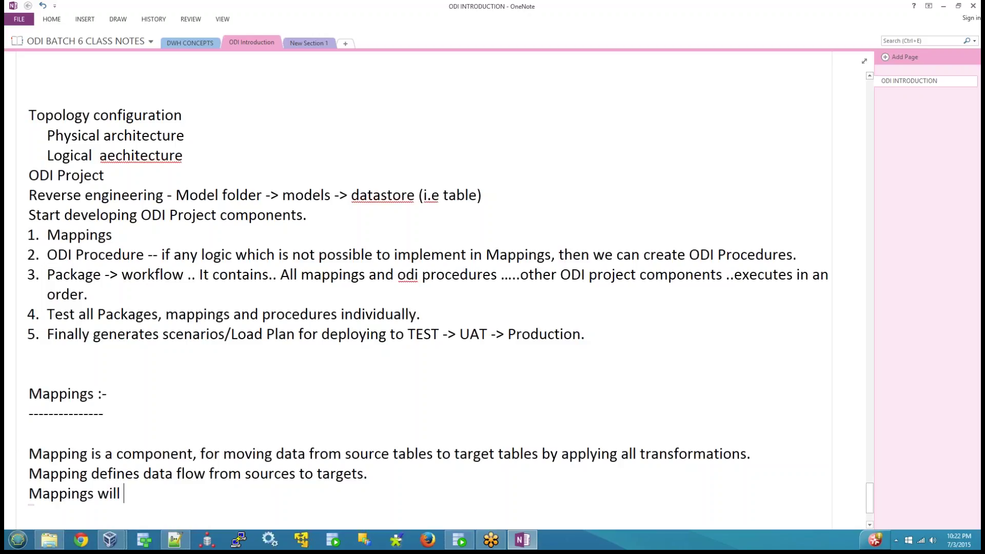
pyautogui.write('be c')
pyautogui.press('BackSpace')
pyautogui.press('BackSpace')
pyautogui.write('e created in pr')
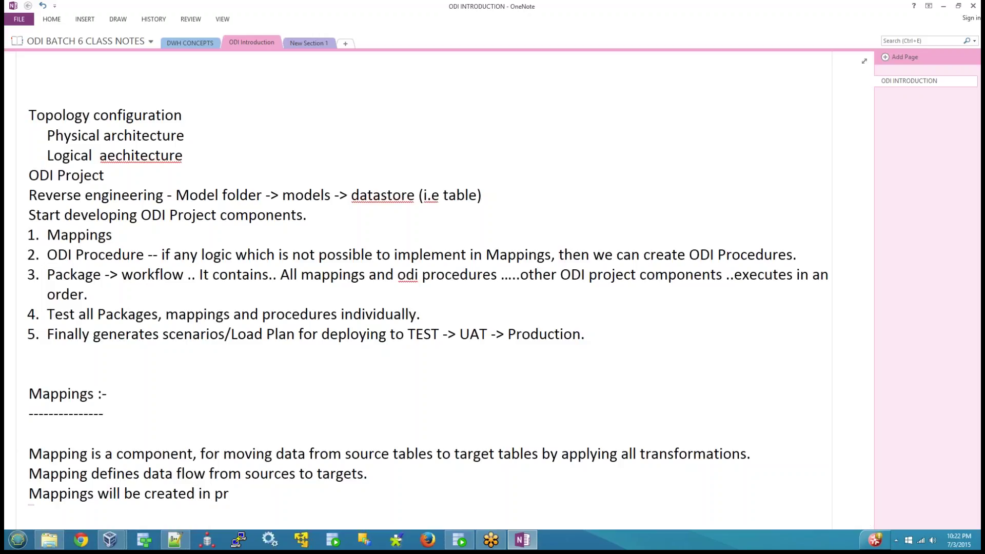
pyautogui.press('BackSpace')
pyautogui.press('BackSpace')
pyautogui.write('mapping editor.')
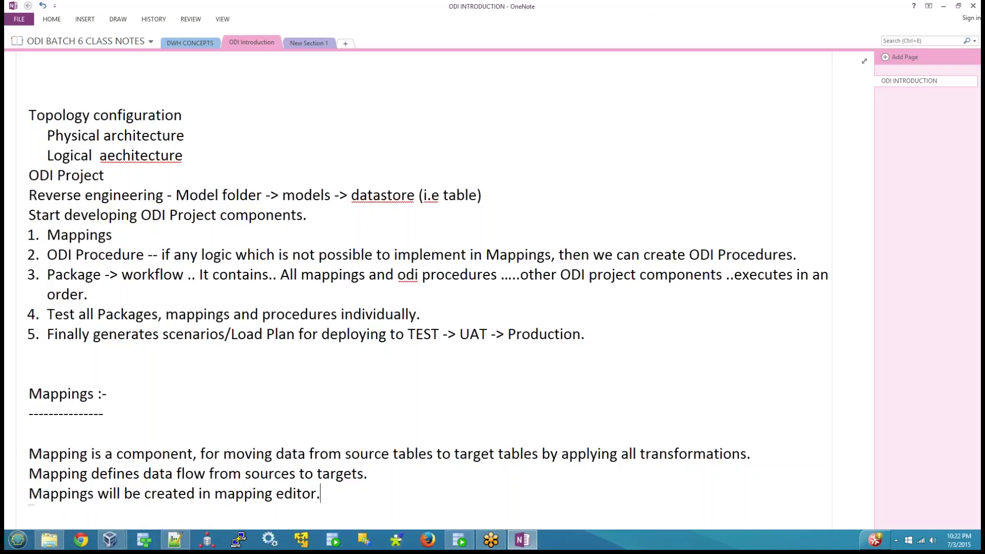
# Switch to ODI Studio in the ODI 12c virtual machine and create a mapping named "map_tables_2_table_example" in the RND folder of ODI_CLASS_BATCH_6.
pyautogui.moveTo(110, 540)
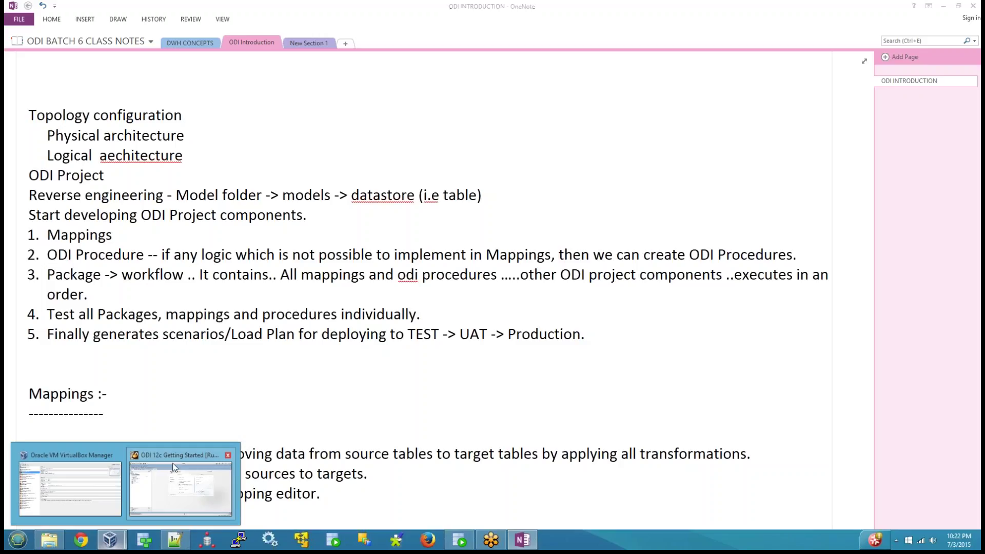
pyautogui.click(173, 467)
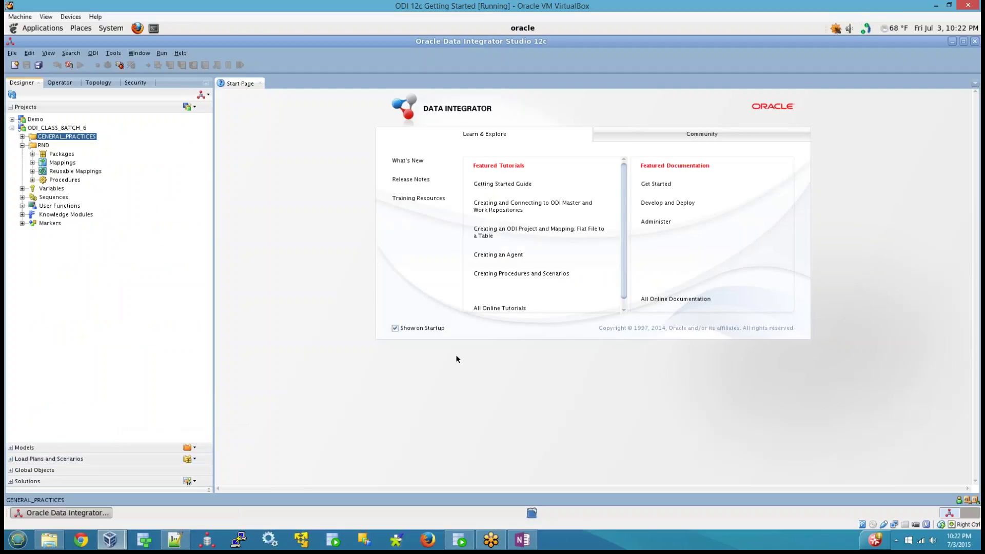
pyautogui.click(61, 163)
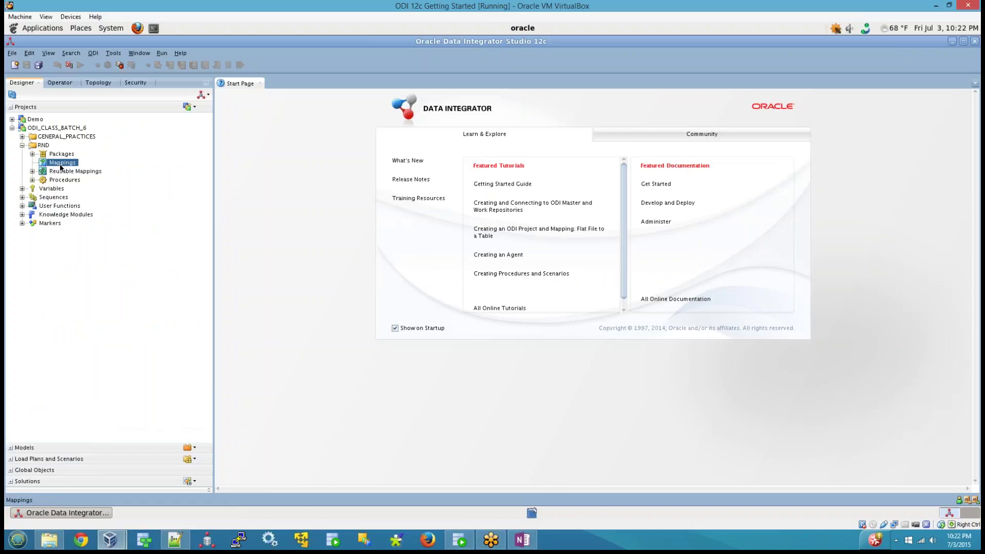
pyautogui.rightClick(60, 165)
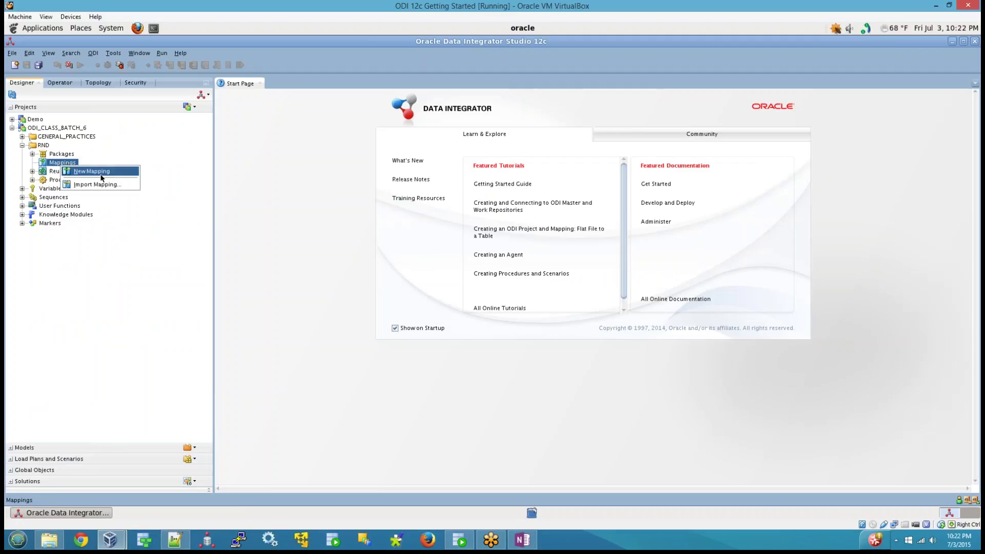
pyautogui.click(100, 174)
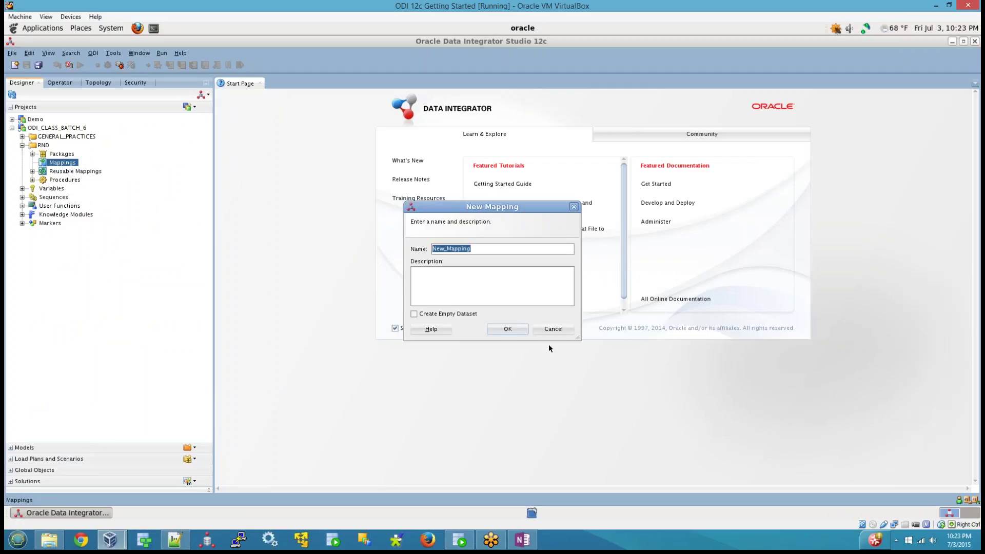
pyautogui.write('map_tables_2_table_Example')
pyautogui.press('BackSpace')
pyautogui.press('BackSpace')
pyautogui.press('BackSpace')
pyautogui.press('BackSpace')
pyautogui.press('BackSpace')
pyautogui.press('BackSpace')
pyautogui.press('BackSpace')
pyautogui.write('example')
pyautogui.click(502, 330)
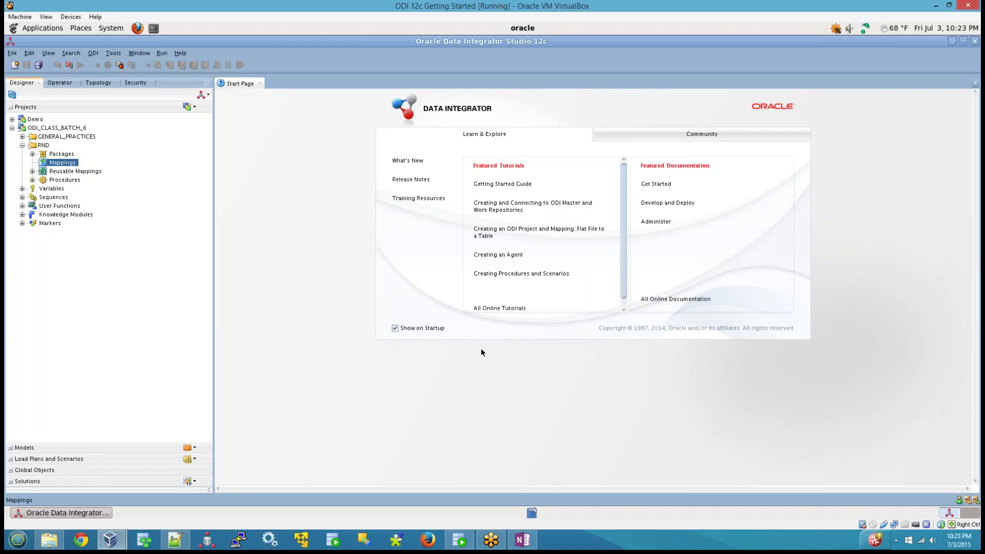
# Open Task Manager to check the computer's resource usage, and close it.
pyautogui.rightClick(622, 545)
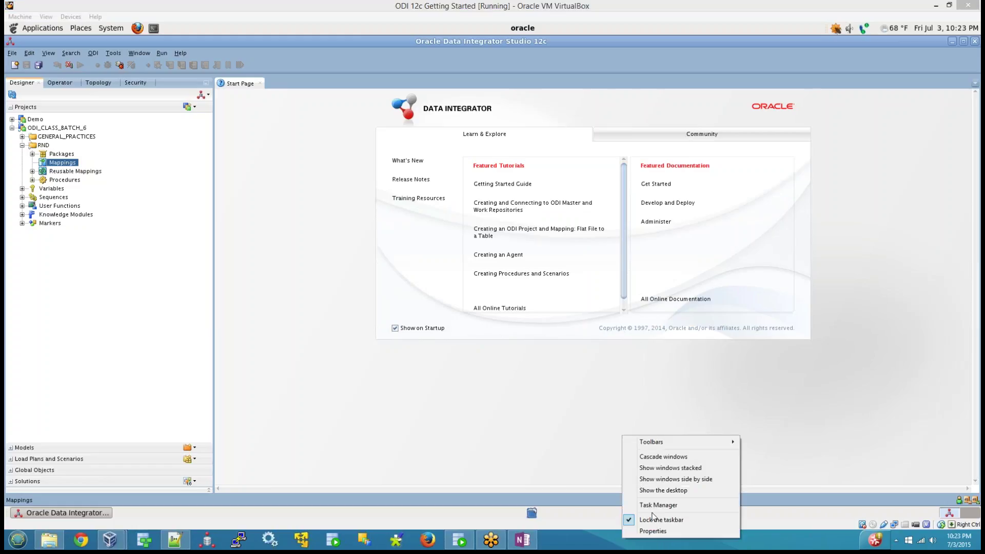
pyautogui.press('Escape')
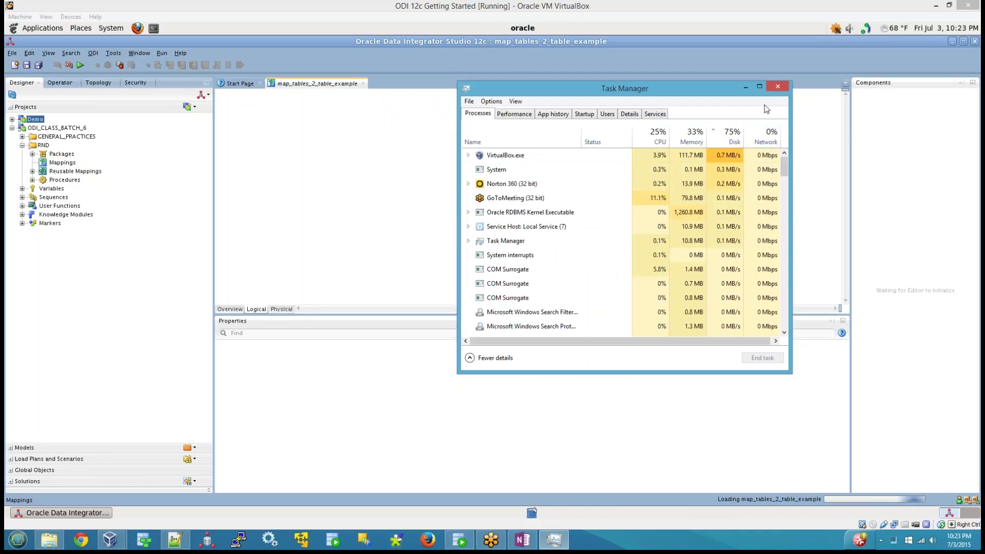
pyautogui.click(775, 90)
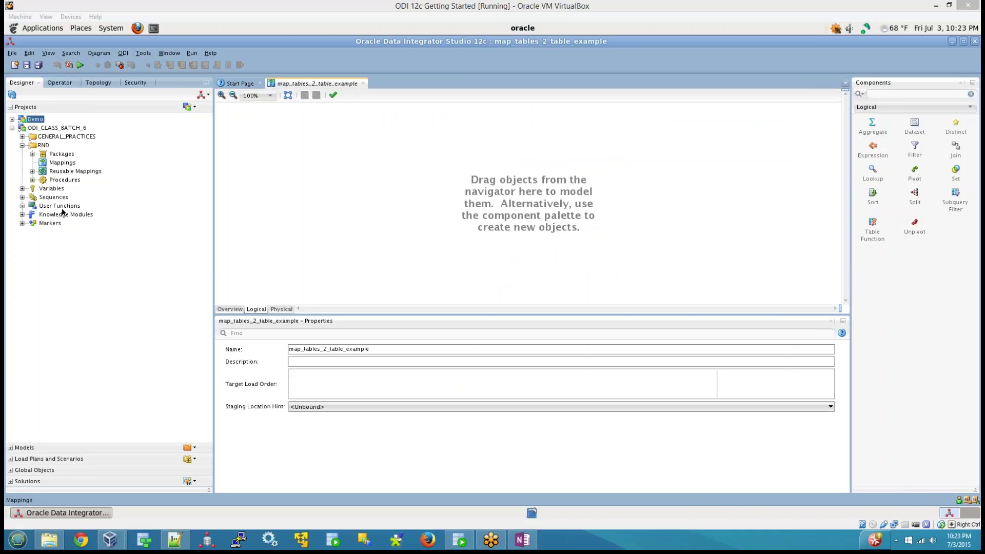
# Collapse the Projects section to view the other Designer sections, and expand it again.
pyautogui.click(11, 107)
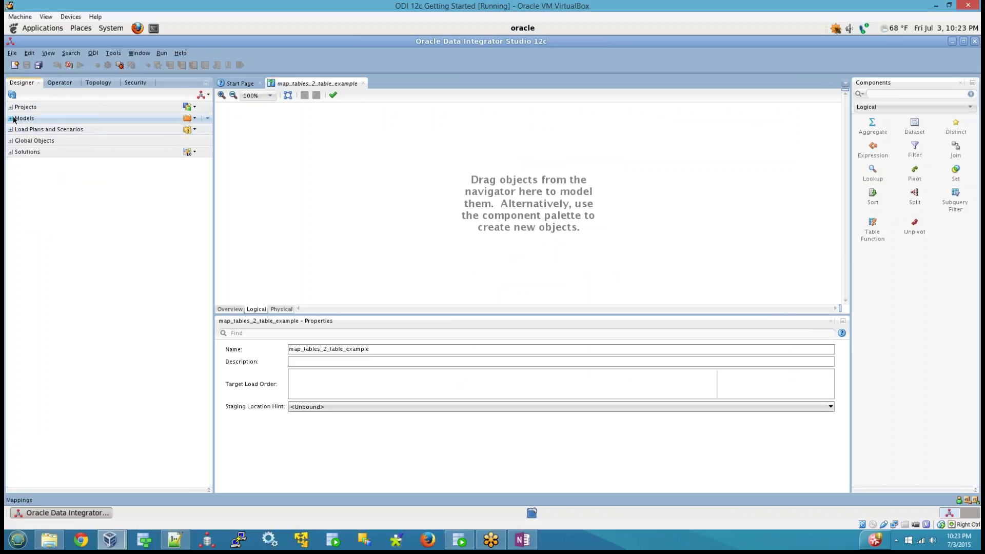
pyautogui.click(11, 108)
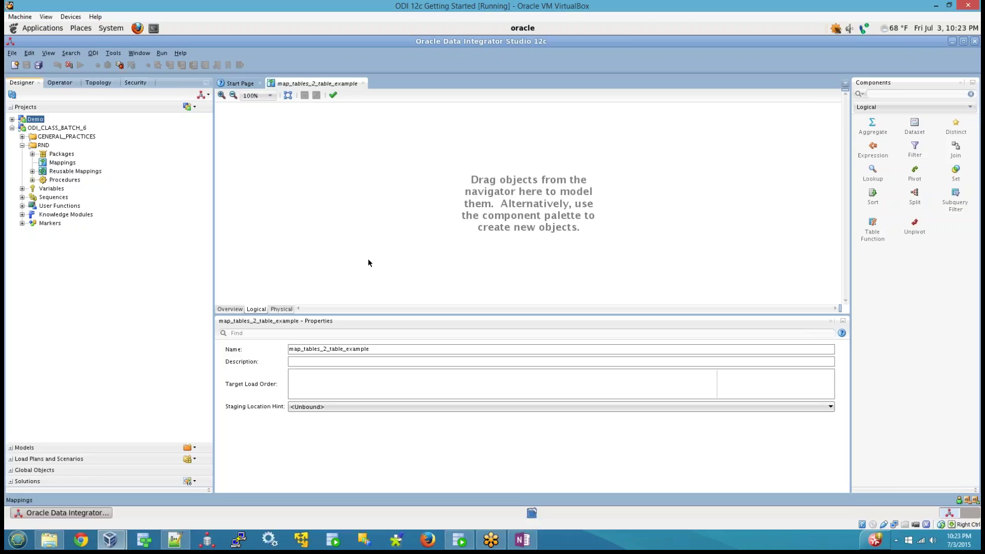
pyautogui.moveTo(578, 143); pyautogui.dragTo(433, 251)
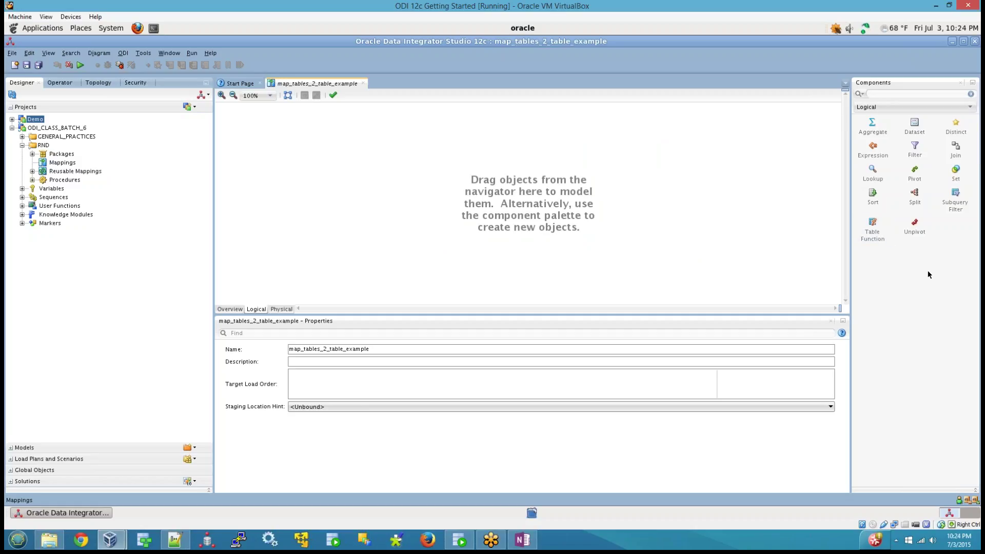
# Switch to OneNote to highlight "applying all transformations." in the mapping definition, and return to the mapping editor in ODI Studio.
pyautogui.click(529, 540)
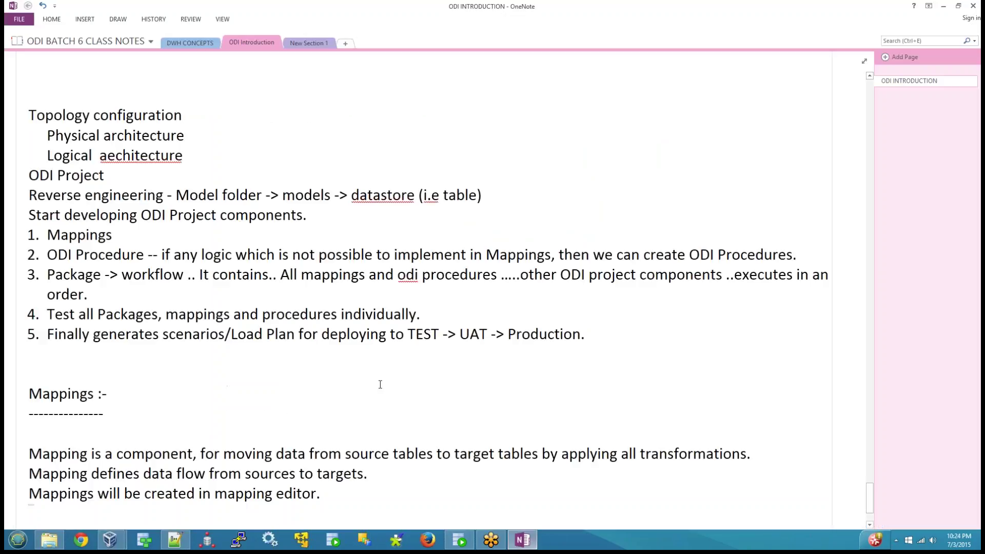
pyautogui.moveTo(768, 457); pyautogui.dragTo(554, 458)
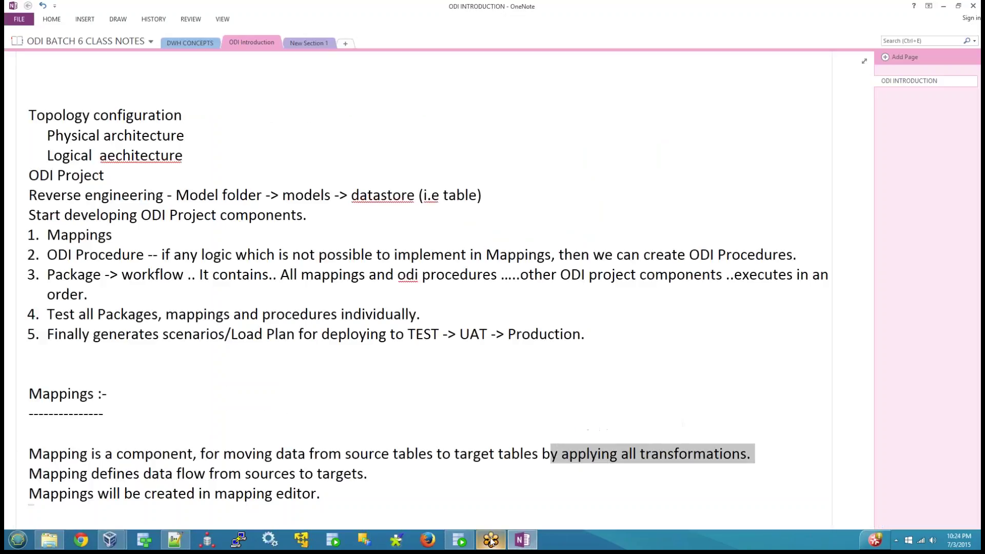
pyautogui.click(114, 537)
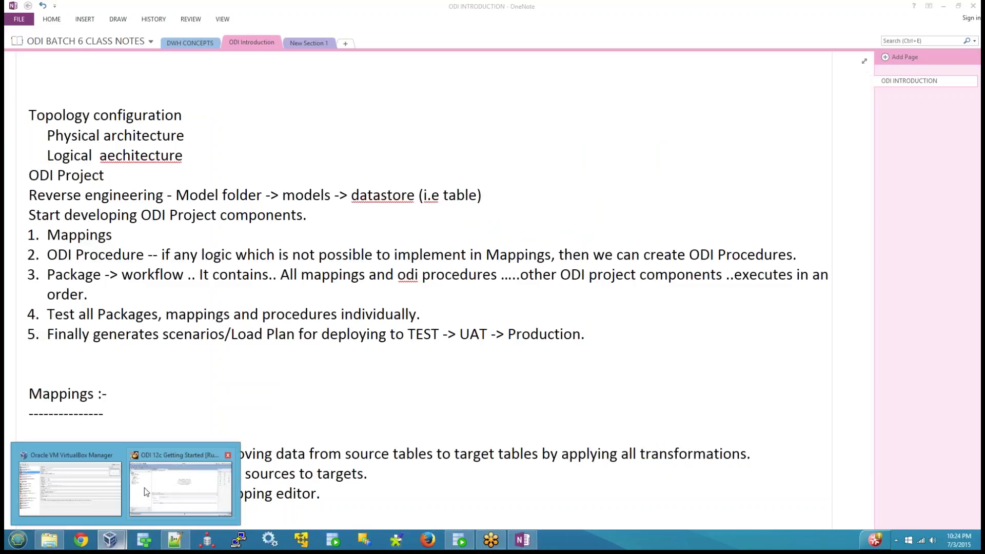
pyautogui.click(164, 457)
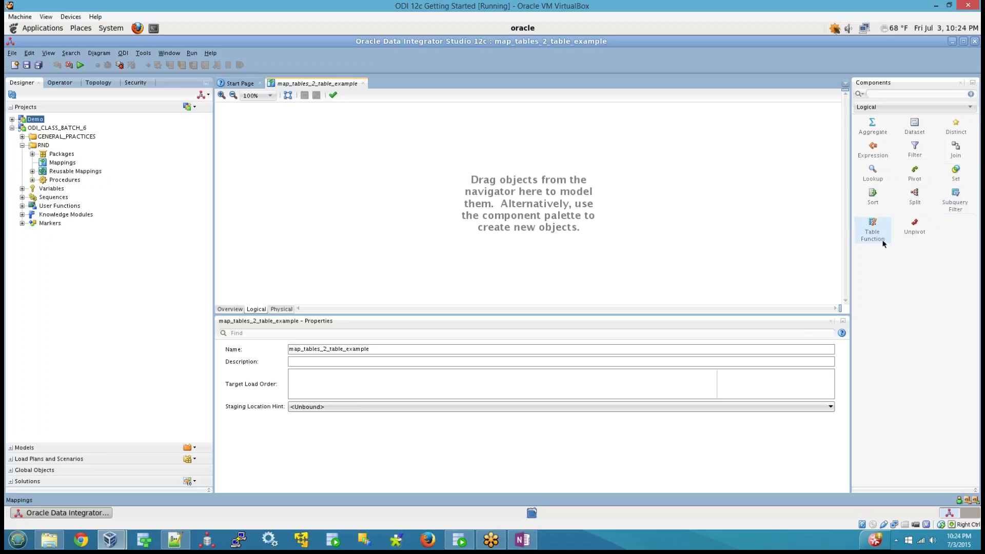
pyautogui.click(874, 285)
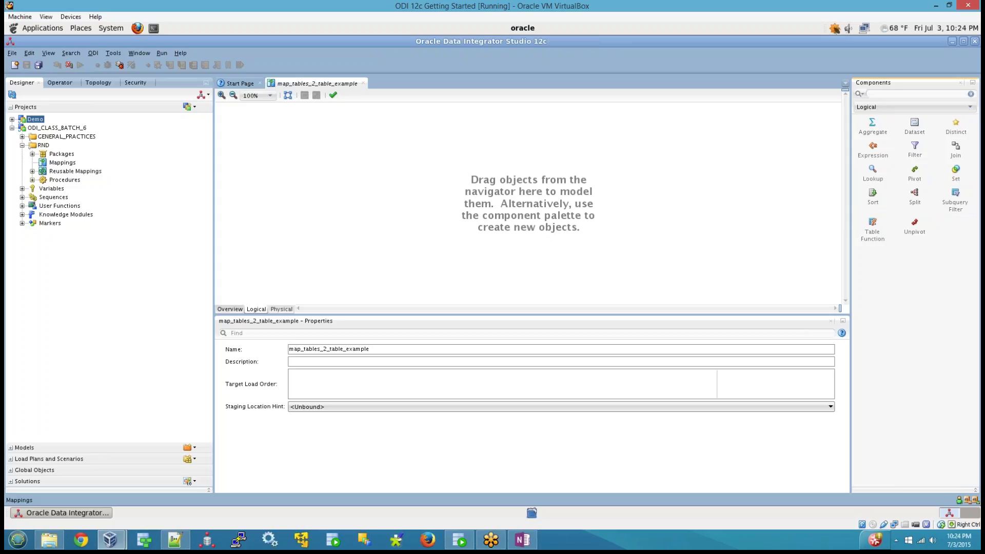
# Enter the mapping description "First sample mapping using table as source and table taget" in its overview, and return to the logical diagram.
pyautogui.click(229, 309)
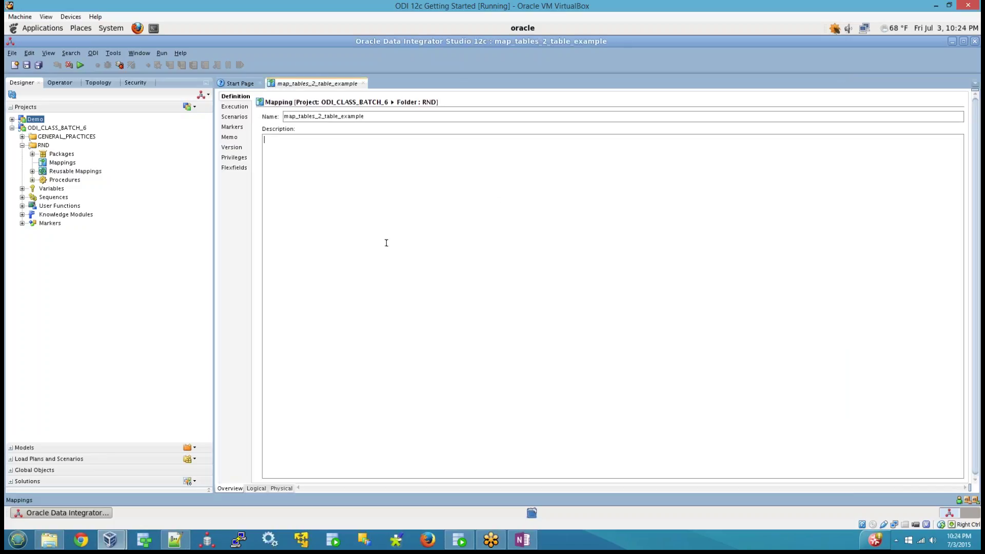
pyautogui.write('irst sample mapping using table as source and tsa')
pyautogui.press('BackSpace')
pyautogui.press('BackSpace')
pyautogui.press('BackSpace')
pyautogui.write('able tag')
pyautogui.click(255, 490)
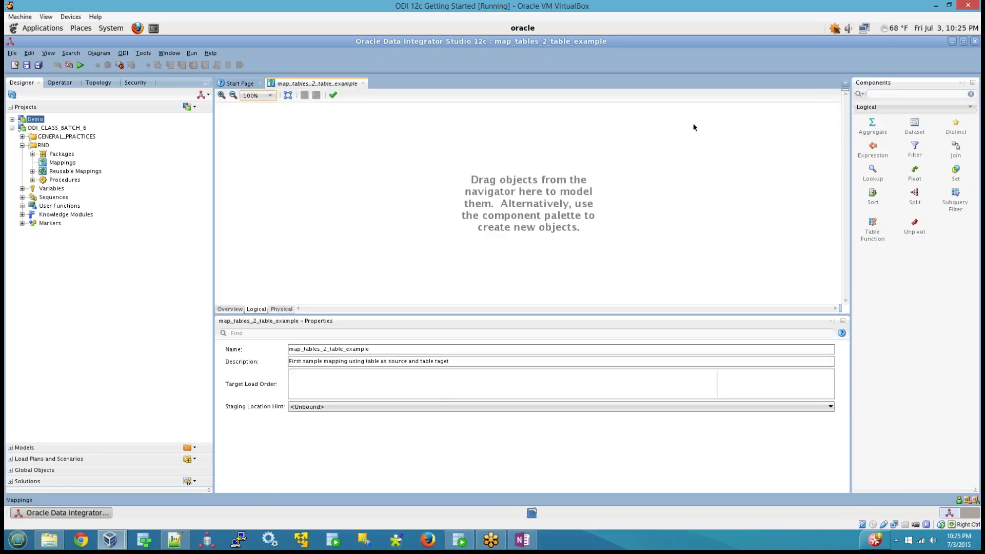
# View the physical design of the mapping and compare it with the logical diagram.
pyautogui.click(280, 310)
pyautogui.click(255, 309)
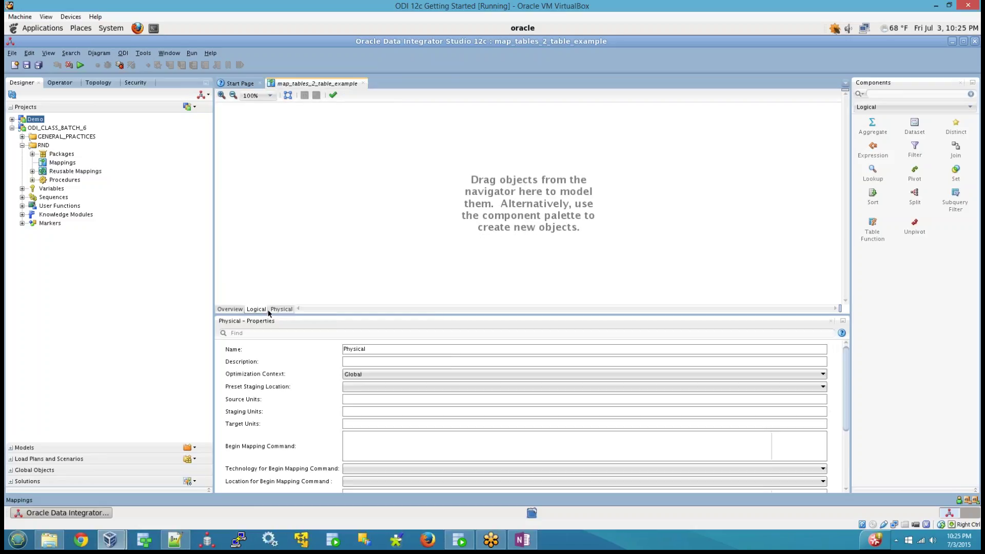
pyautogui.click(288, 309)
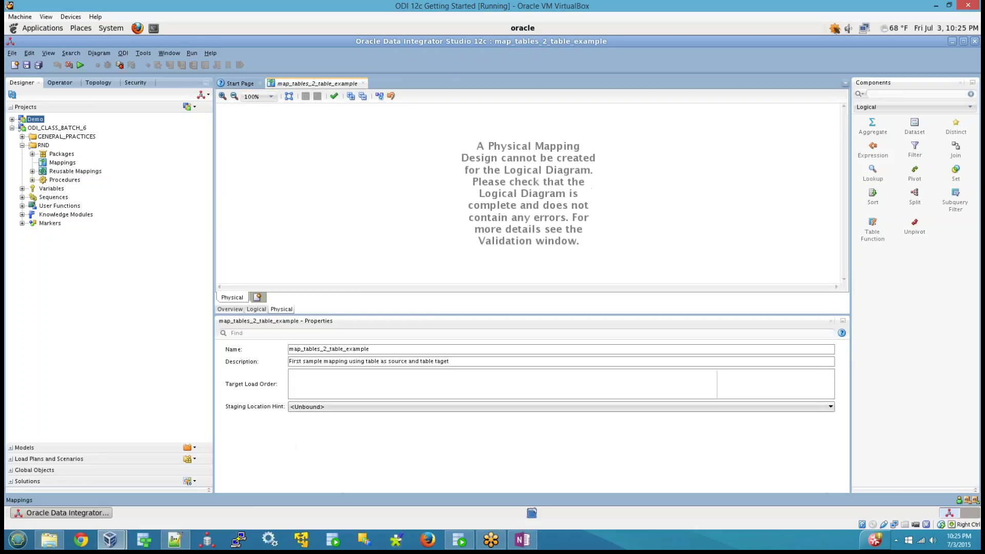
# Switch to OneNote to view the mapping notes, and return to the mapping's logical diagram in ODI Studio.
pyautogui.click(522, 540)
pyautogui.scroll(-3, 343, 455)
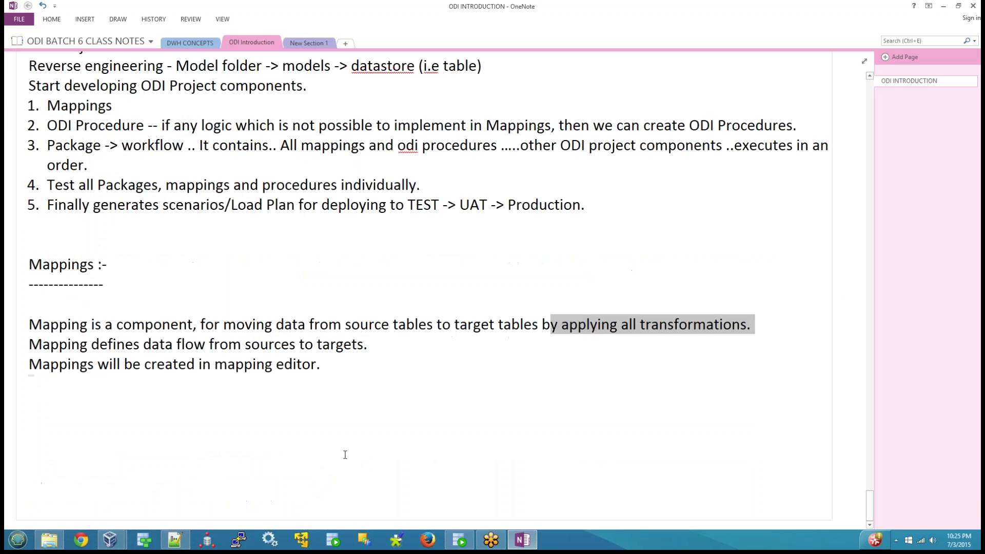
pyautogui.moveTo(110, 540)
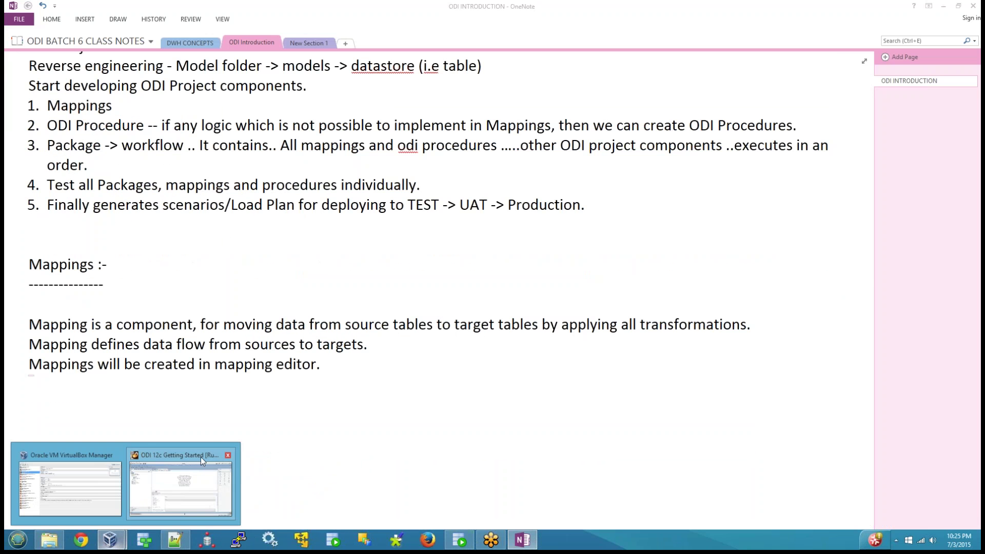
pyautogui.click(201, 458)
pyautogui.click(262, 309)
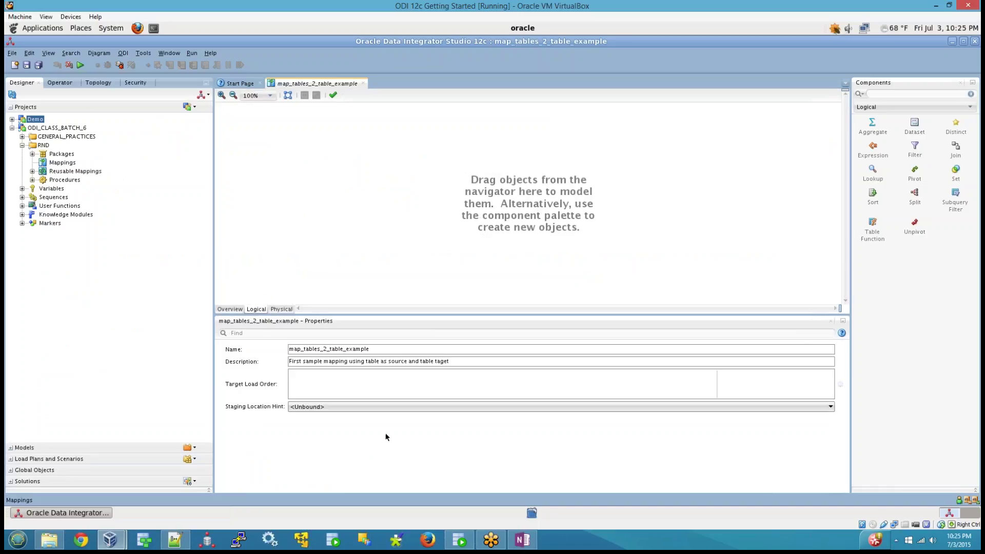
# Switch to OneNote to highlight "data flow from sources to targets." in the mapping notes, and return to ODI Studio.
pyautogui.click(523, 540)
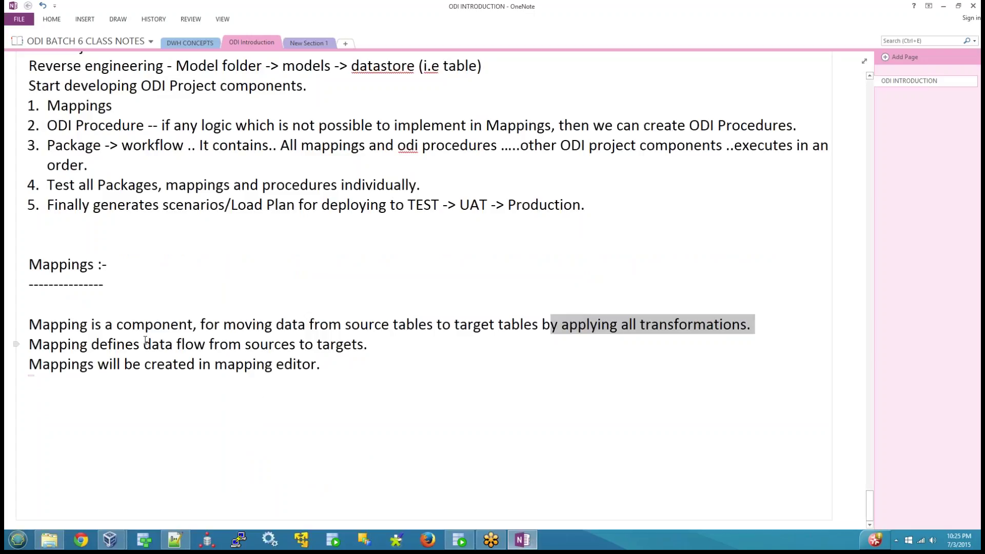
pyautogui.moveTo(145, 340); pyautogui.dragTo(383, 339)
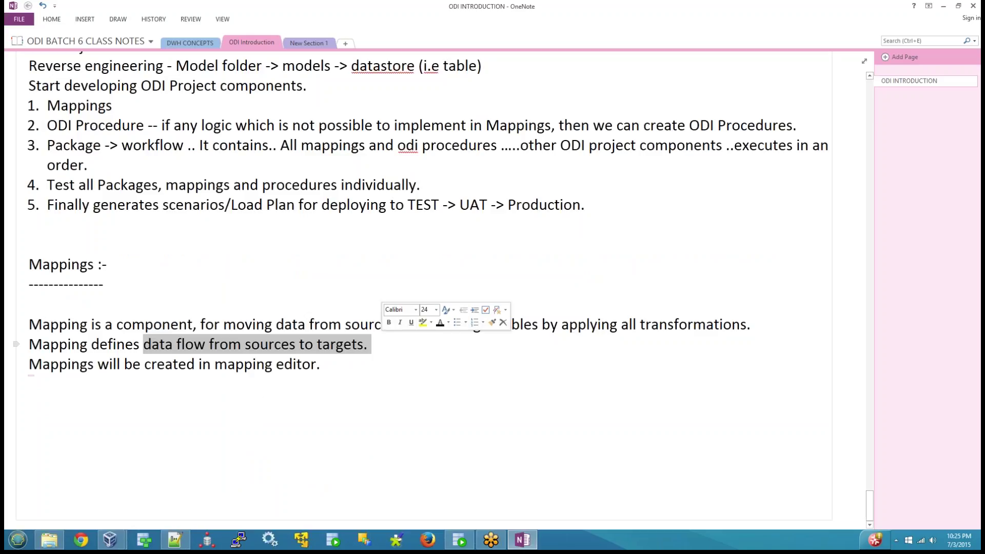
pyautogui.click(522, 540)
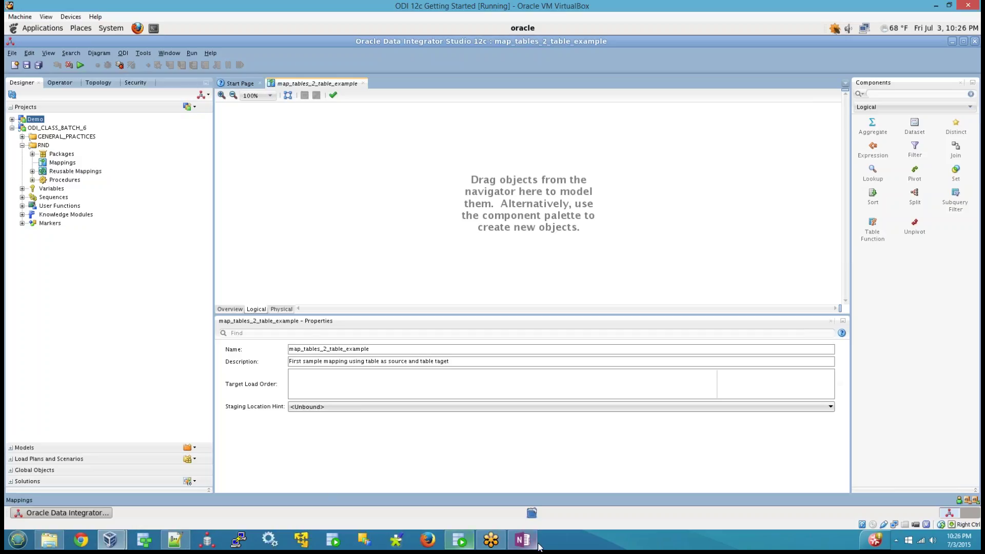
# Switch to OneNote to highlight the part of the mapping definition from "source tables" to "transformations", and return to ODI Studio.
pyautogui.moveTo(531, 547)
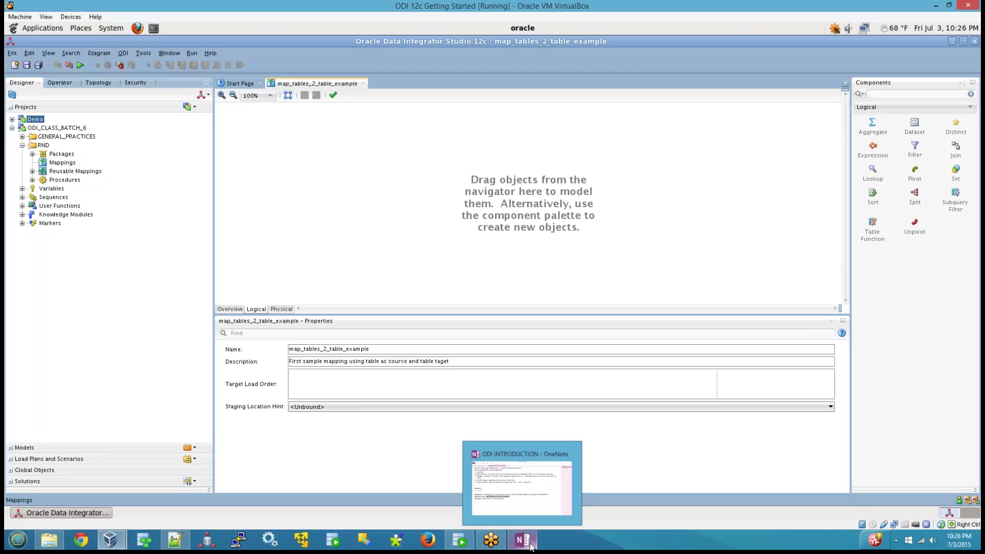
pyautogui.click(521, 545)
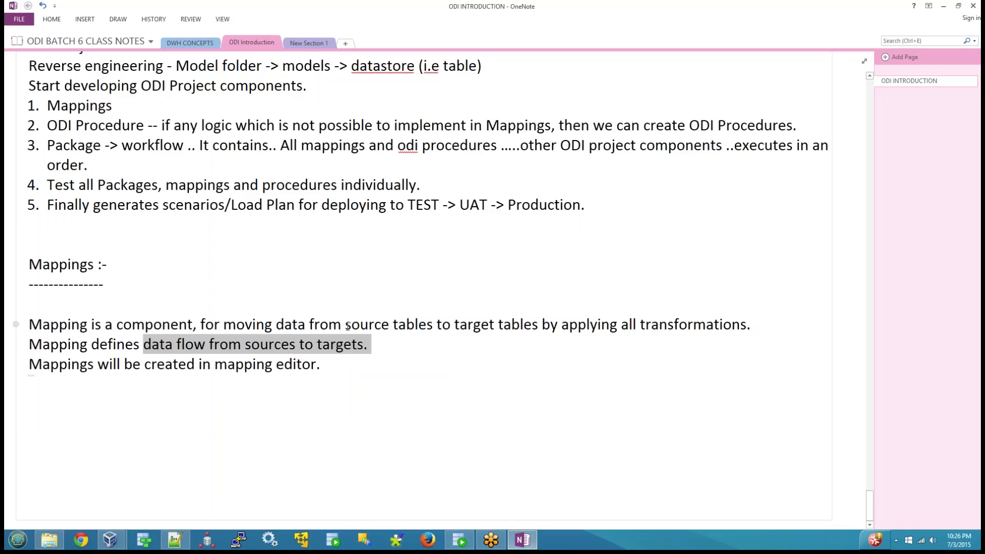
pyautogui.moveTo(347, 327); pyautogui.dragTo(733, 327)
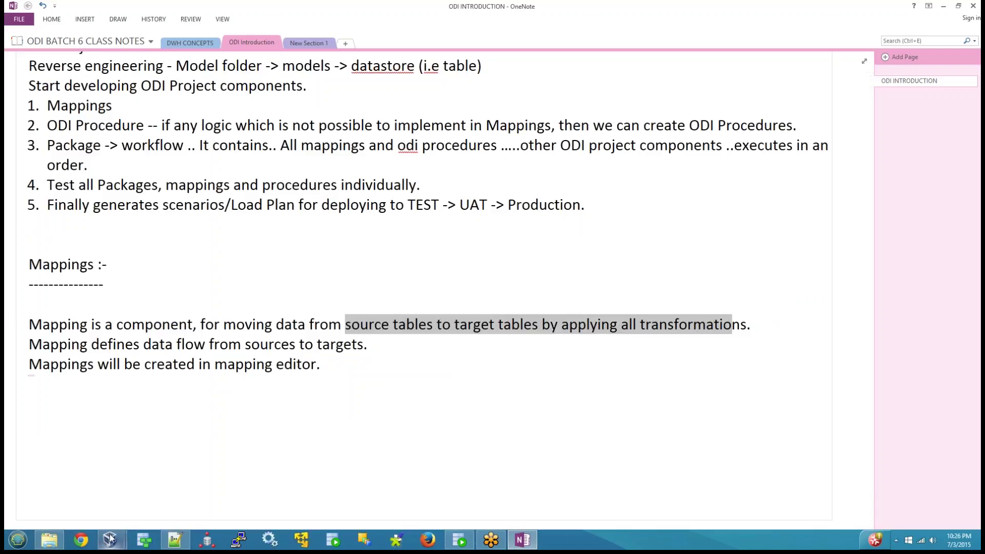
pyautogui.moveTo(110, 538)
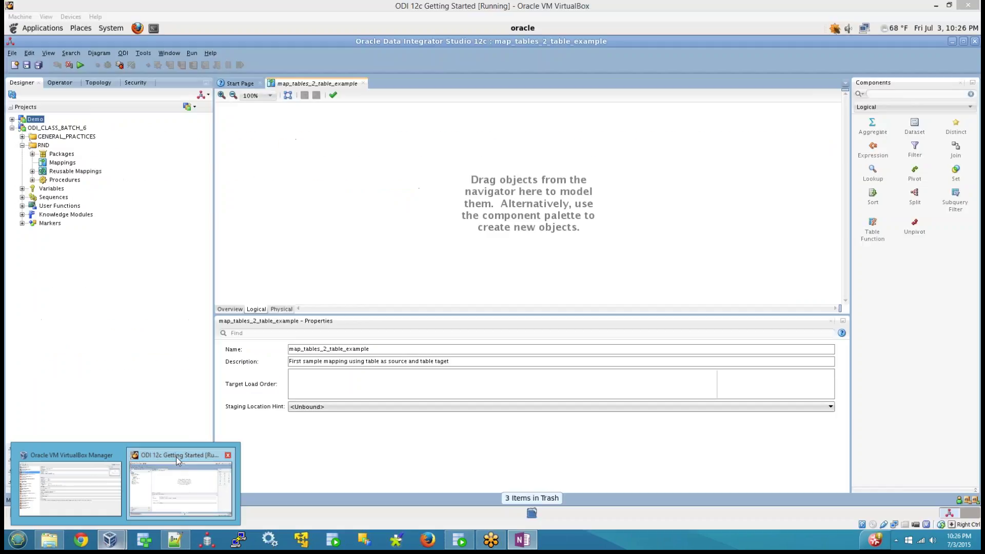
pyautogui.click(176, 457)
# Start a numbered list below the mapping notes in OneNote with "What are sources tables -> import source tables to mapping editors logical flow.".
pyautogui.click(522, 540)
pyautogui.click(228, 428)
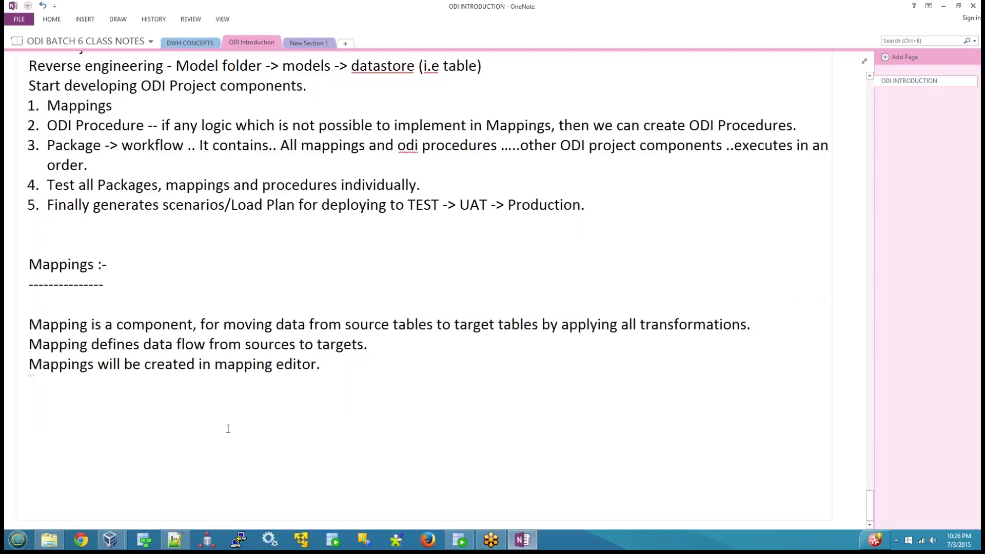
pyautogui.write('1. what are sour')
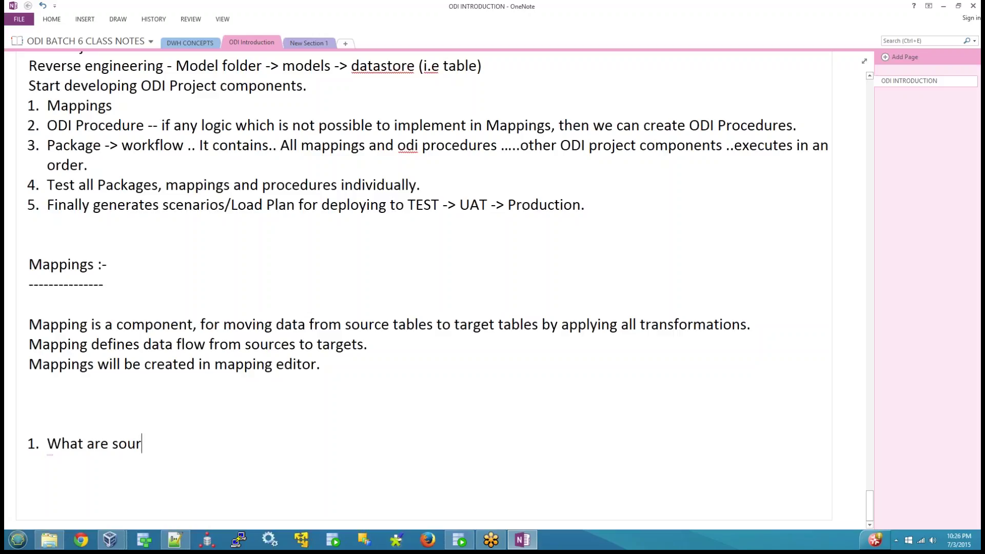
pyautogui.write('ces tables ->')
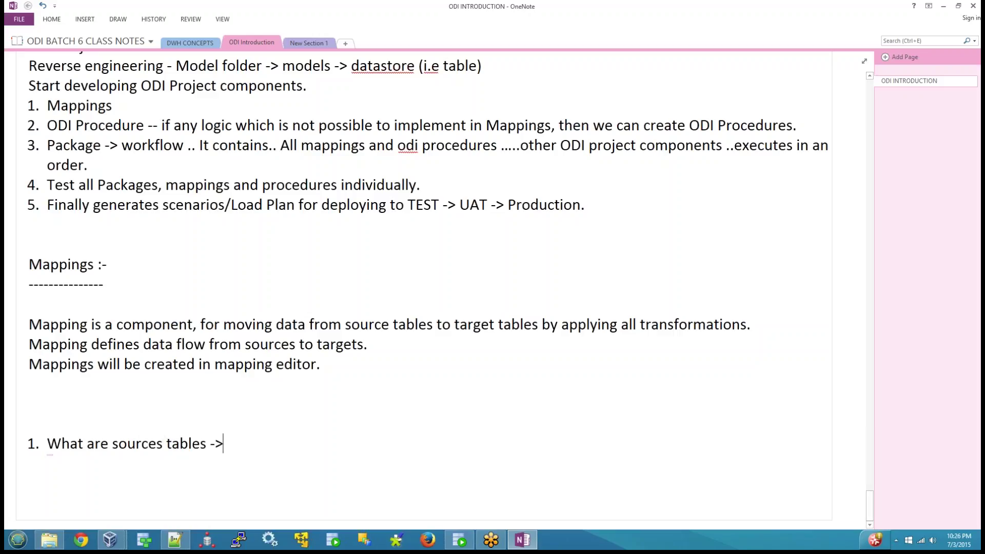
pyautogui.write(' imoprt')
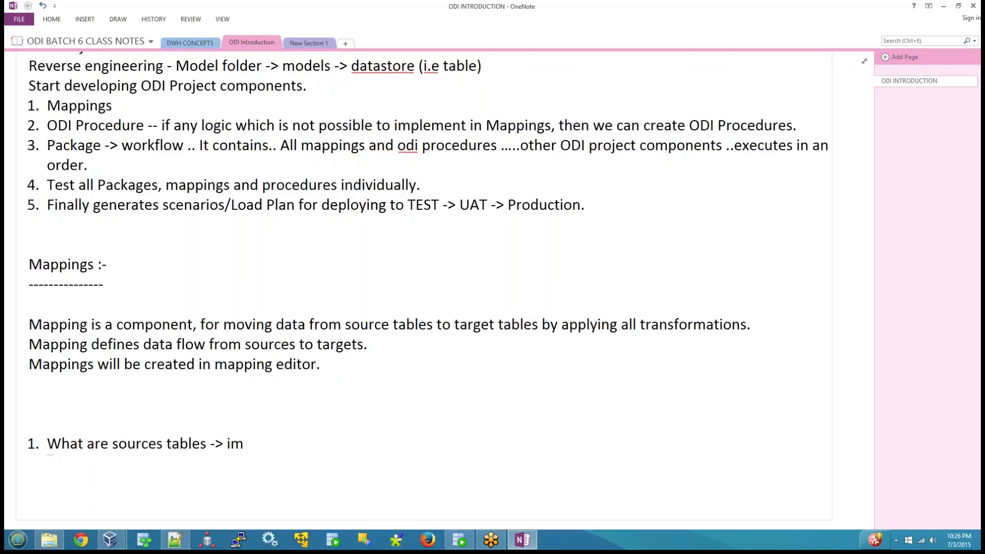
pyautogui.press('BackSpace')
pyautogui.press('BackSpace')
pyautogui.press('BackSpace')
pyautogui.press('BackSpace')
pyautogui.write('port soruc')
pyautogui.press('BackSpace')
pyautogui.press('BackSpace')
pyautogui.press('BackSpace')
pyautogui.write('urce table')
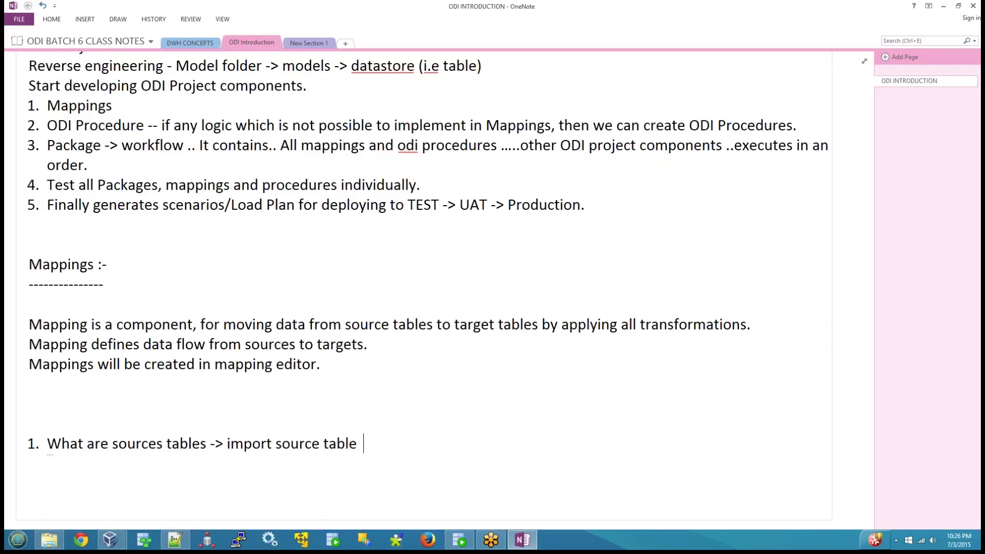
pyautogui.write('s  to mapping edi')
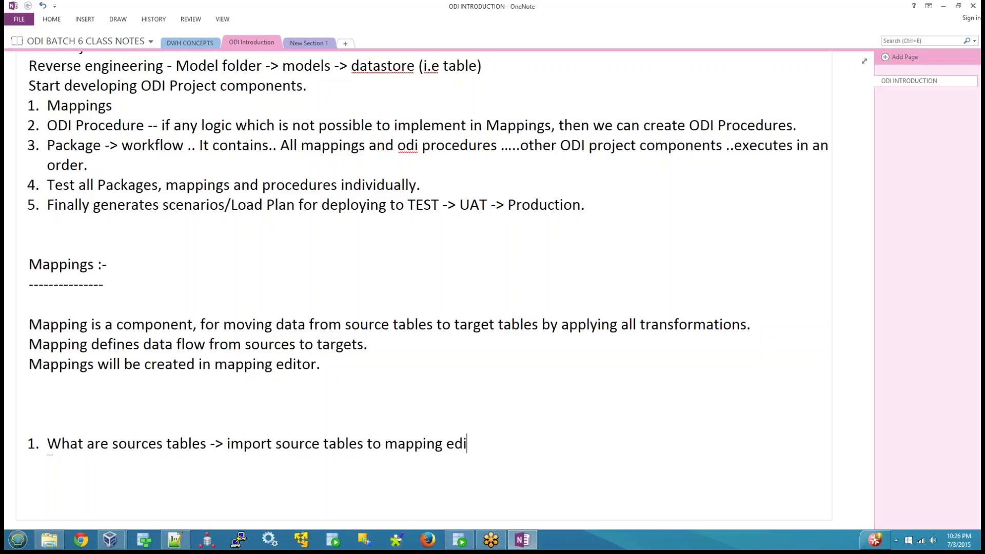
pyautogui.write('tors logical')
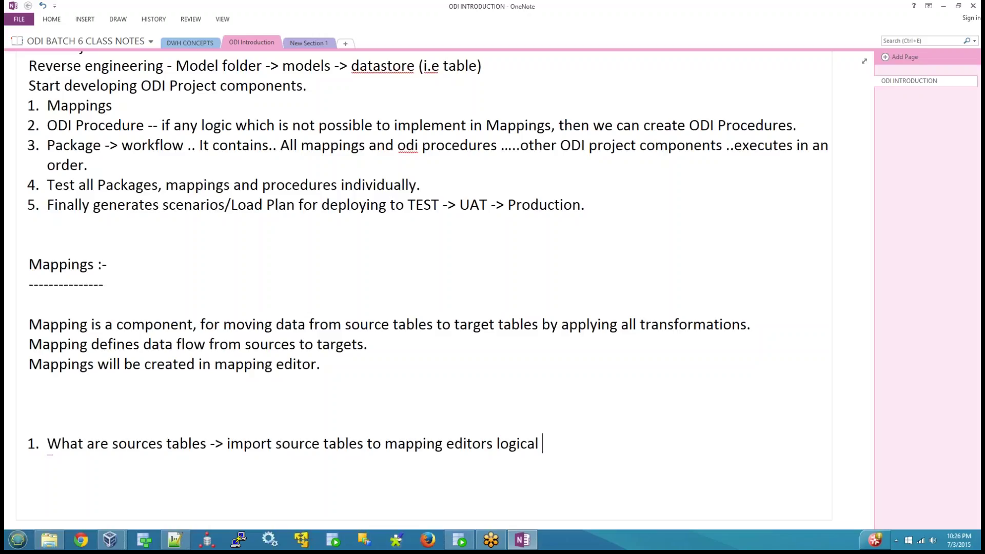
pyautogui.press('BackSpace')
pyautogui.press('BackSpace')
pyautogui.press('BackSpace')
pyautogui.press('BackSpace')
pyautogui.press('BackSpace')
pyautogui.press('BackSpace')
pyautogui.press('BackSpace')
pyautogui.write('ogical floe')
pyautogui.press('BackSpace')
pyautogui.write('w.')
pyautogui.press('Return')
# Add the second list item "What are target tables -> import target tables to mapping editors logical flow.".
pyautogui.write('2')
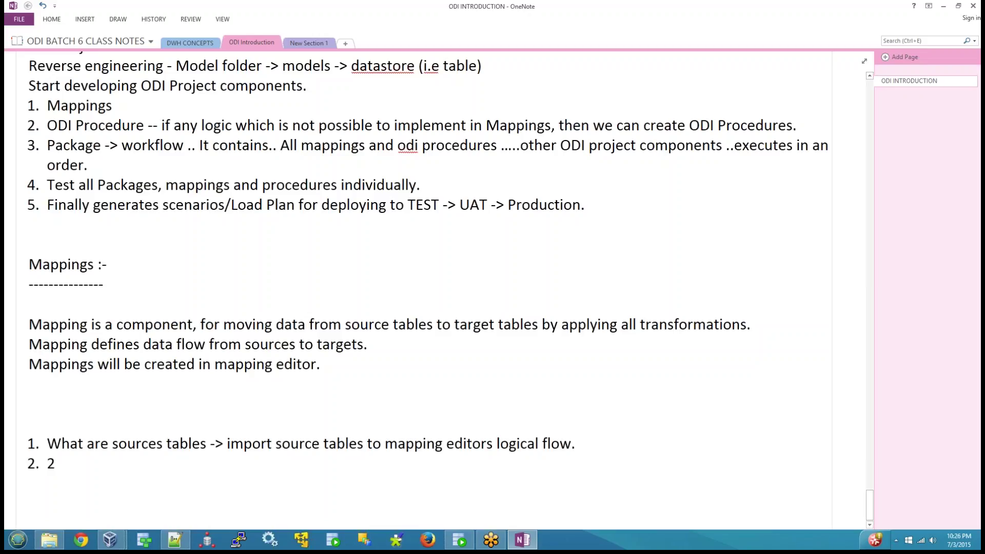
pyautogui.press('BackSpace')
pyautogui.write('What are target table')
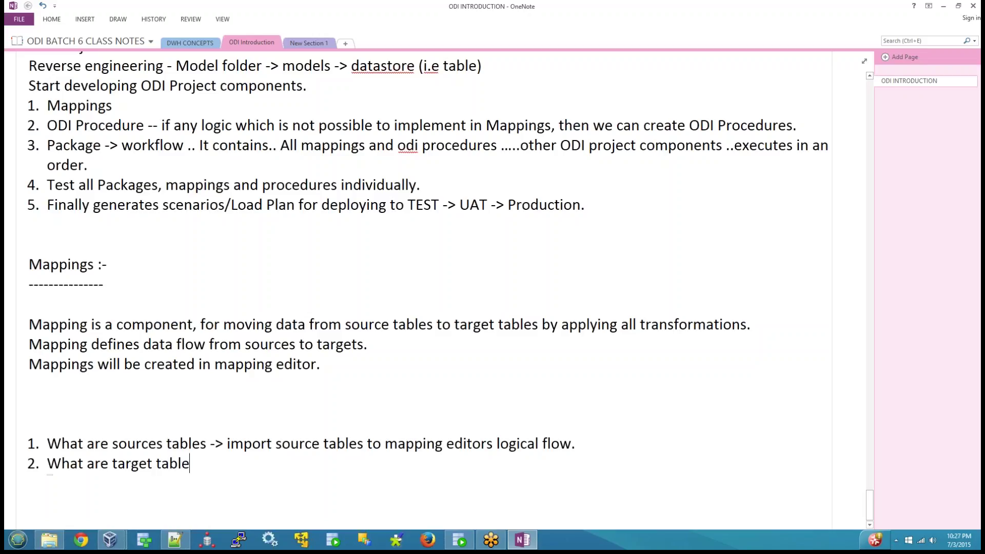
pyautogui.write('s -> import ')
pyautogui.write('target table')
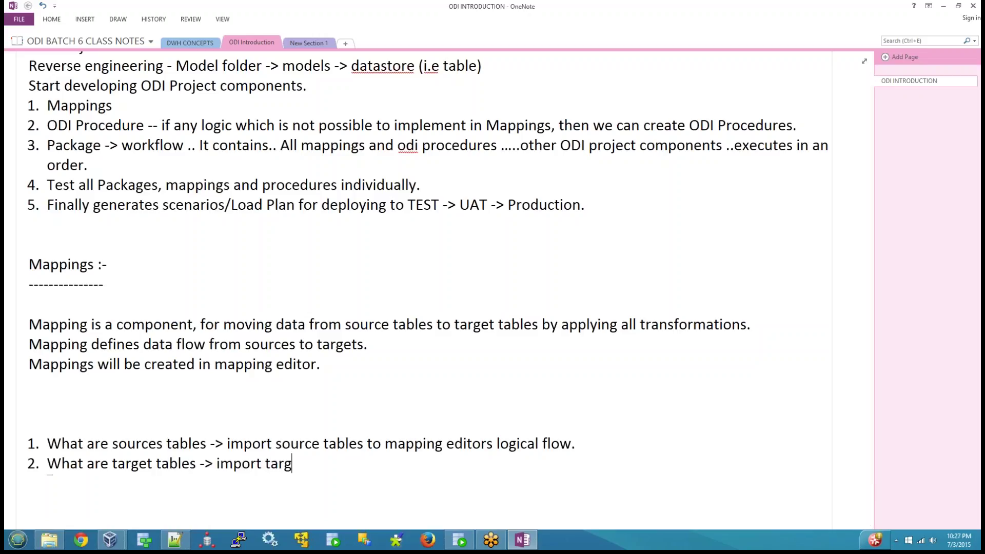
pyautogui.write('s to m')
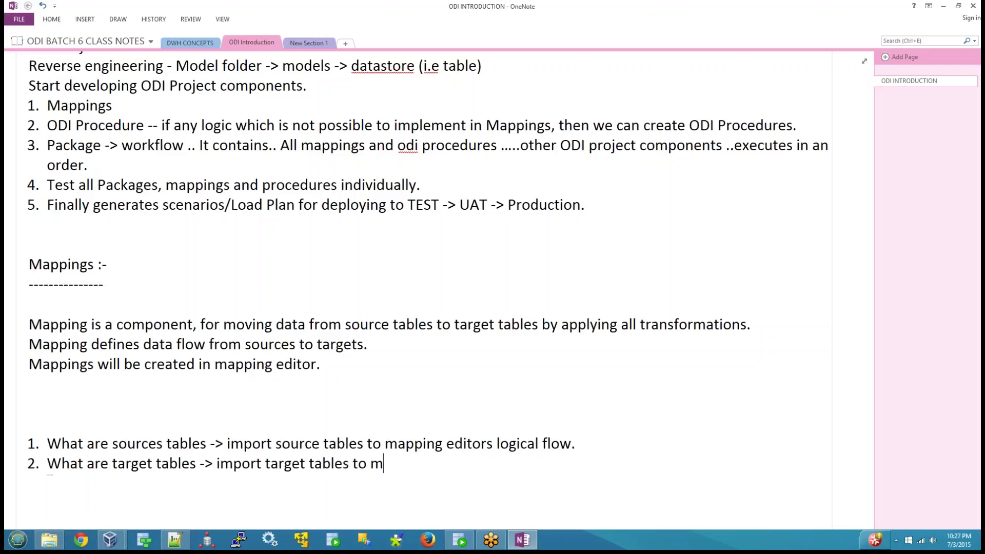
pyautogui.write('apping edi')
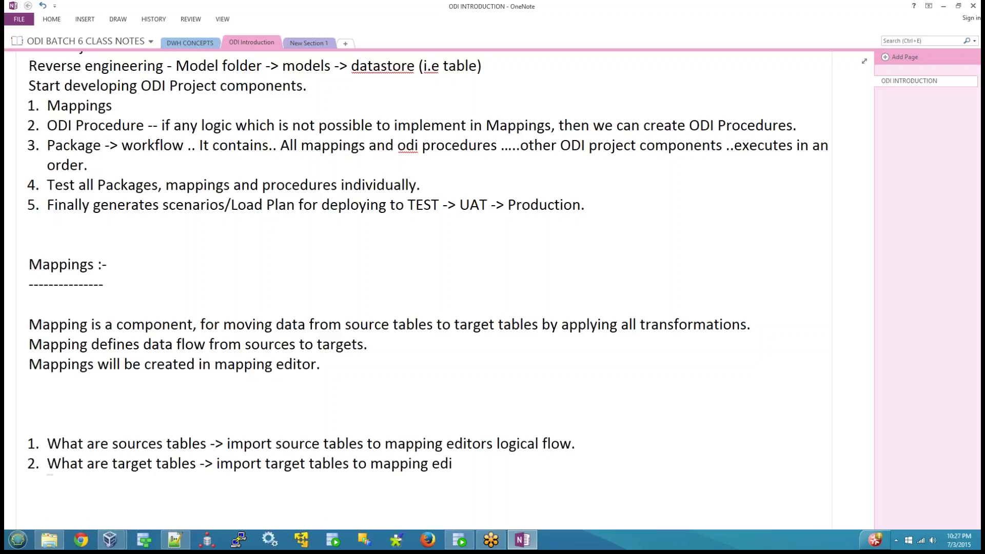
pyautogui.write('tors logical floe')
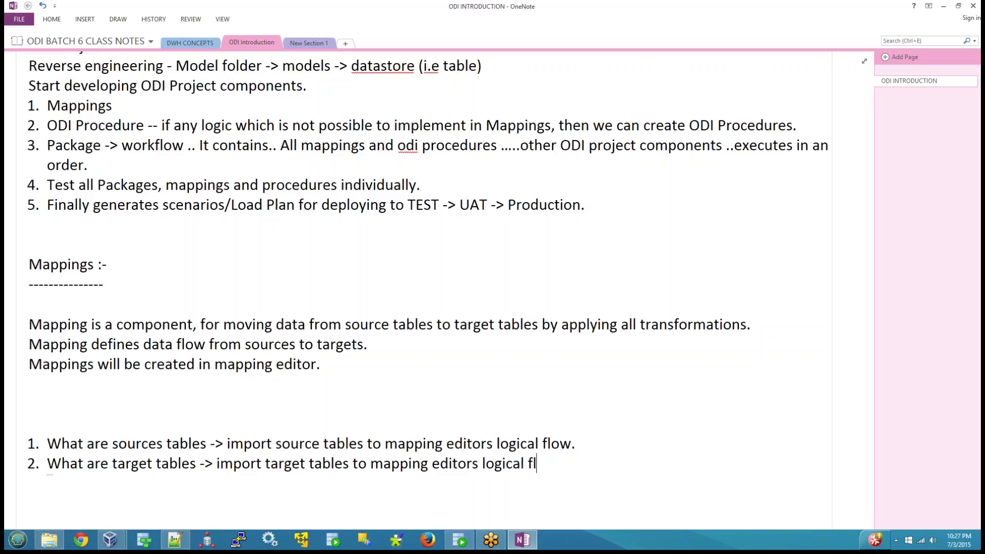
pyautogui.press('BackSpace')
pyautogui.write('s.')
pyautogui.press('Return')
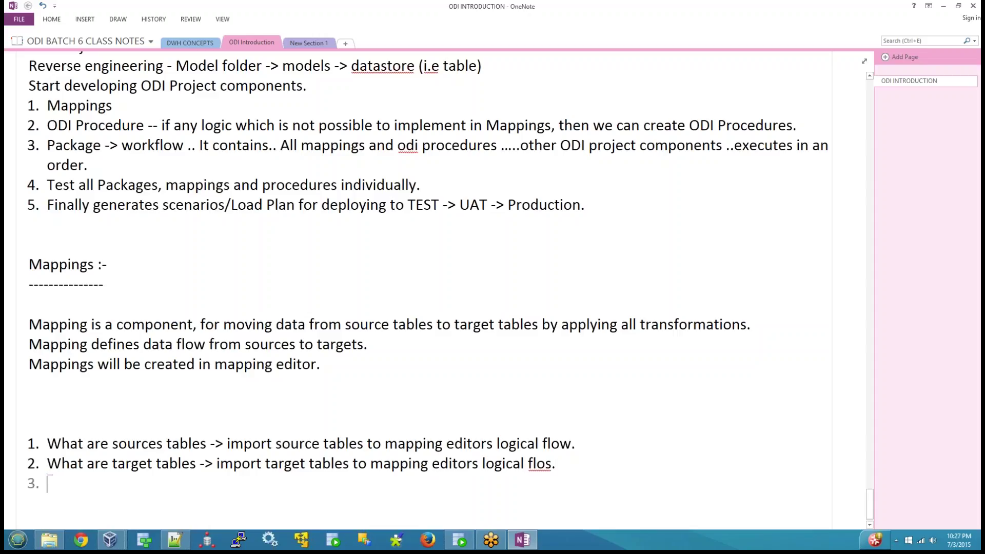
pyautogui.press('BackSpace')
pyautogui.press('BackSpace')
pyautogui.press('BackSpace')
pyautogui.write('w')
pyautogui.press('BackSpace')
pyautogui.press('BackSpace')
pyautogui.write('w')
# Add the third list item "Use any transformations (i.e mapping components) between source and targets.".
pyautogui.write('use ')
pyautogui.write('any t')
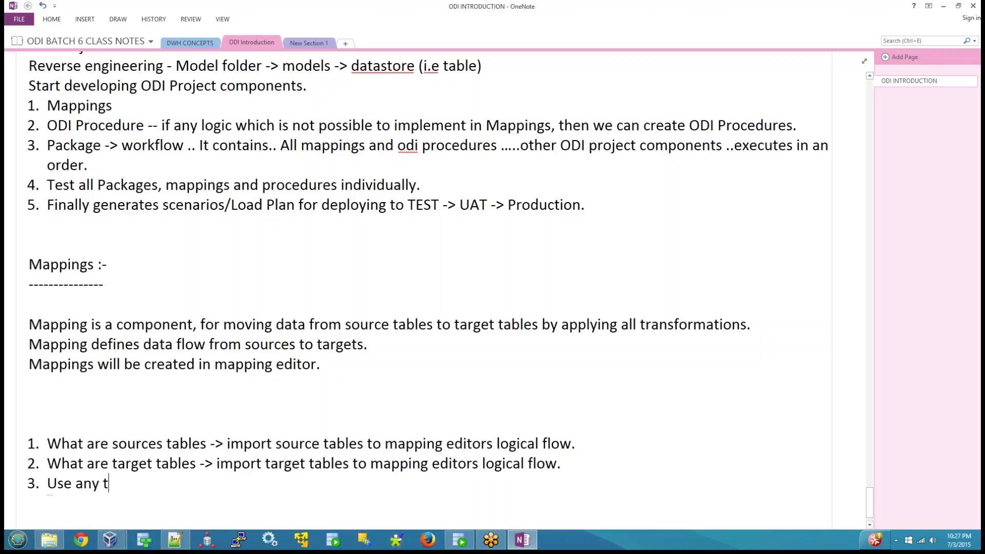
pyautogui.write('ransformations ')
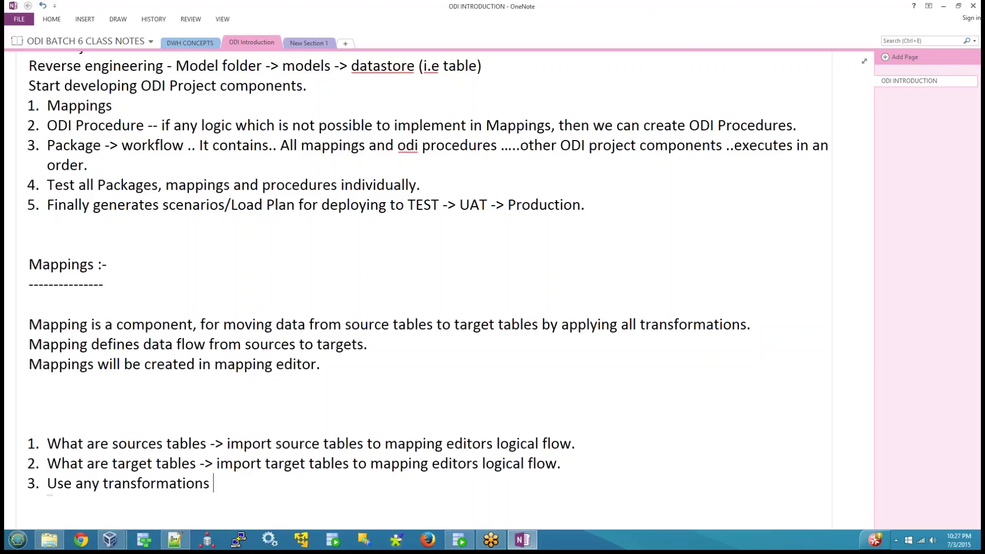
pyautogui.write('(i.e mappi')
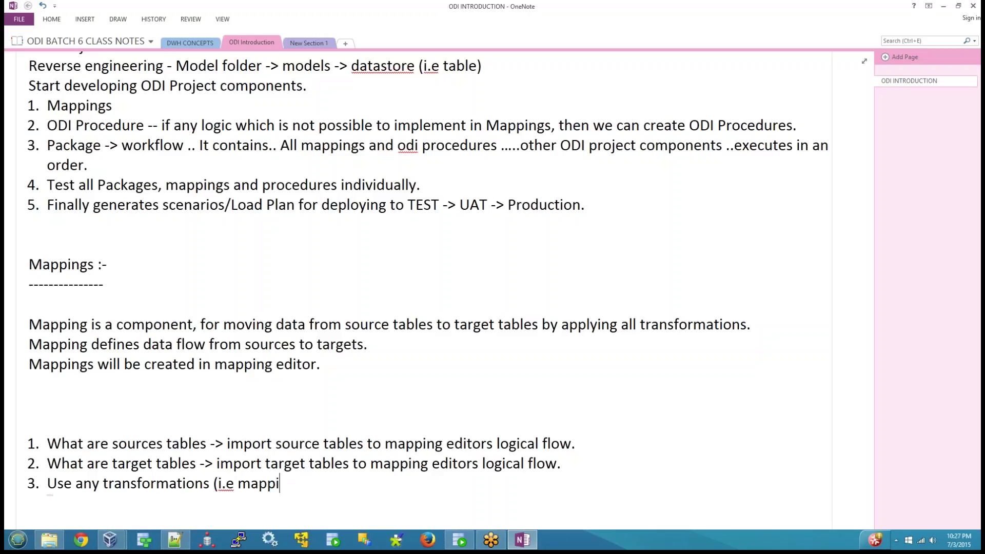
pyautogui.write('ng components bet')
pyautogui.press('BackSpace')
pyautogui.press('BackSpace')
pyautogui.press('BackSpace')
pyautogui.press('BackSpace')
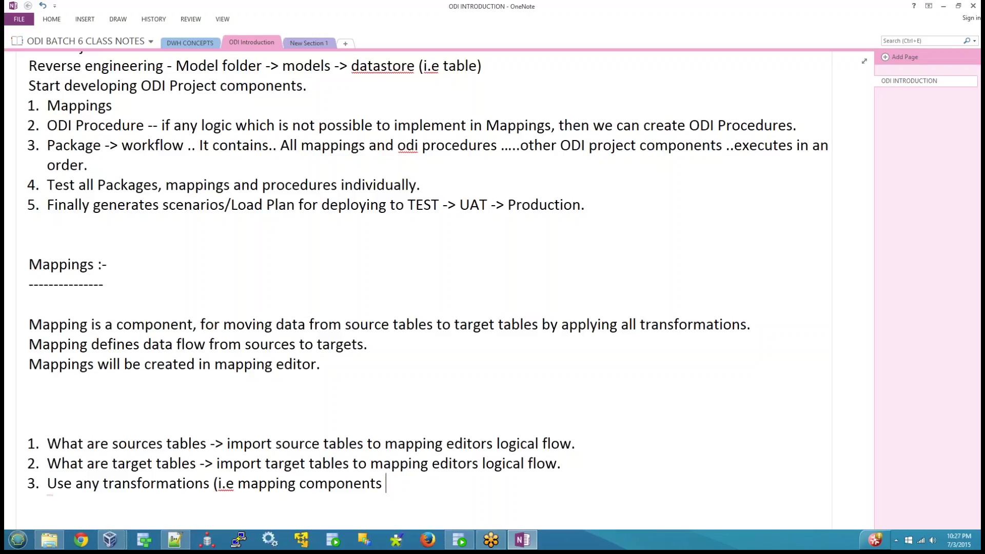
pyautogui.write(') between source to')
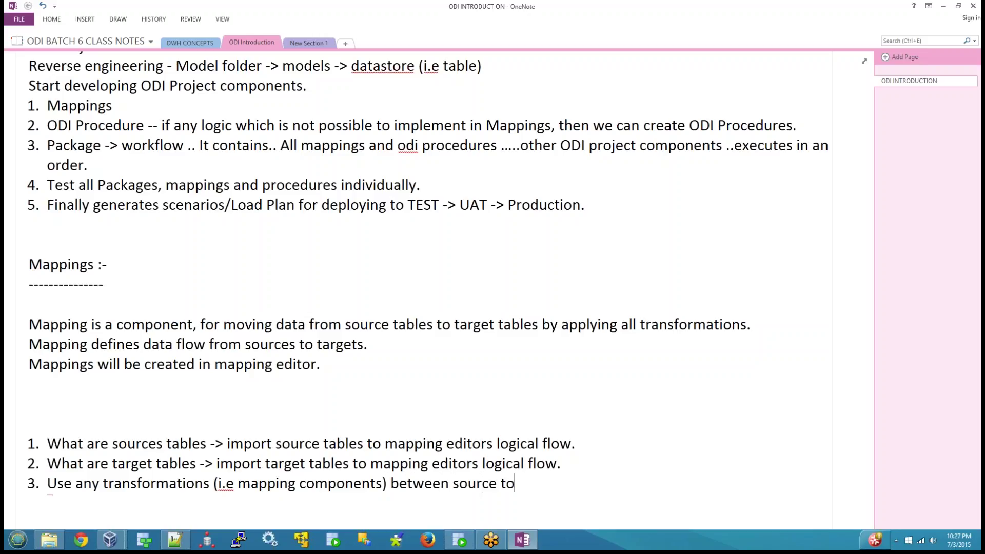
pyautogui.press('BackSpace')
pyautogui.press('BackSpace')
pyautogui.write('and targets./')
pyautogui.press('BackSpace')
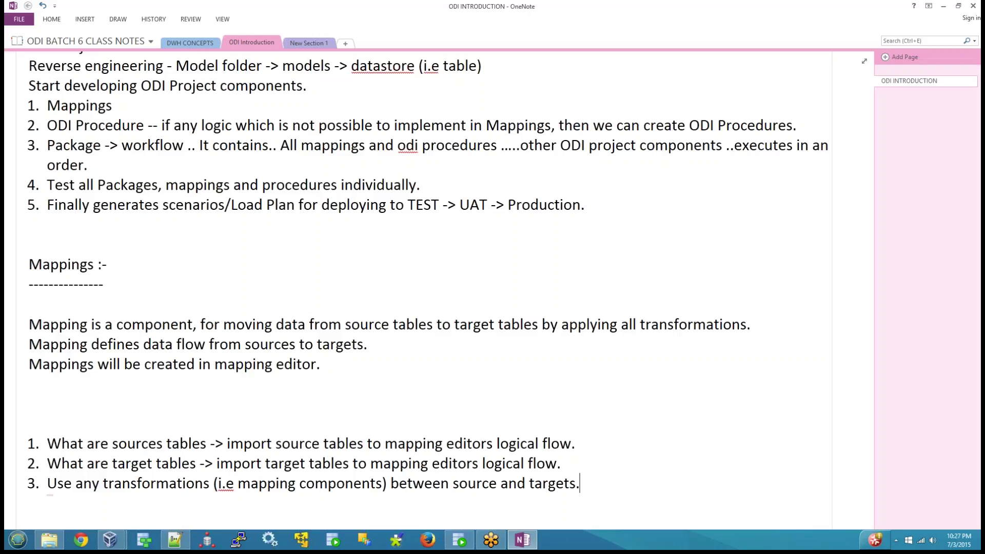
# Add the fourth list item "Map all target columns." to the mapping notes.
pyautogui.hotkey('shift', 'Home')
pyautogui.press('End')
pyautogui.press('Return')
pyautogui.write('mapp')
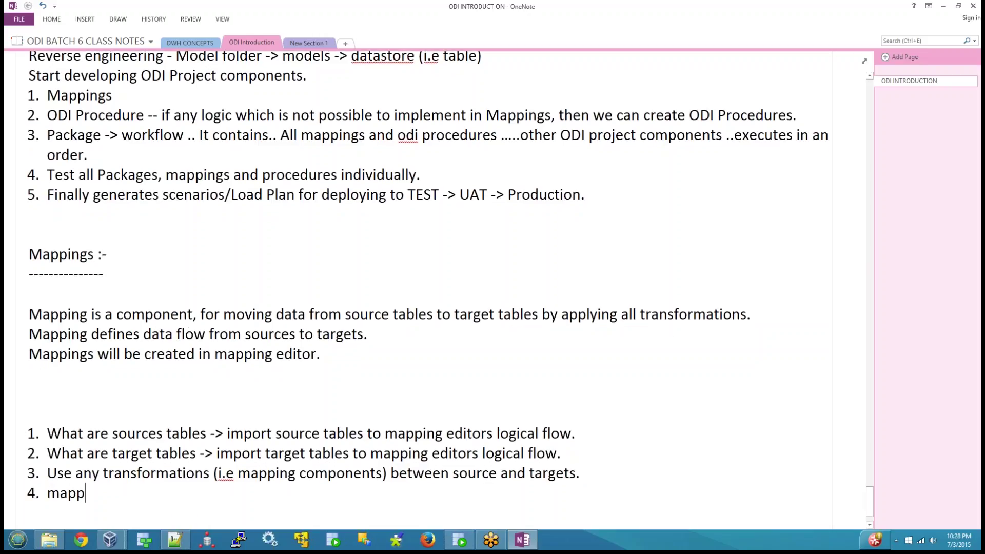
pyautogui.write('ing')
pyautogui.press('BackSpace')
pyautogui.press('BackSpace')
pyautogui.press('BackSpace')
pyautogui.press('BackSpace')
pyautogui.write('all target colums.')
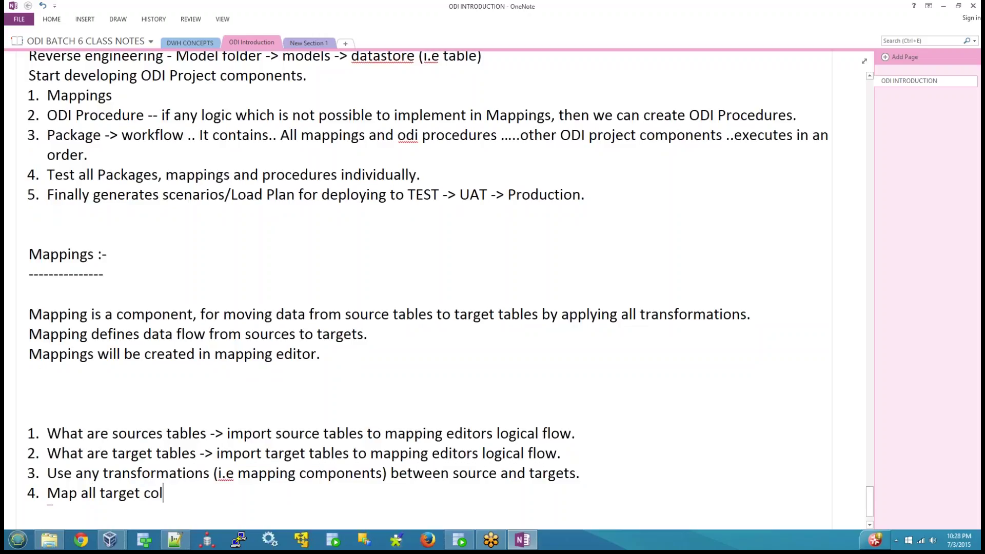
pyautogui.press('BackSpace')
pyautogui.press('BackSpace')
pyautogui.write('ns.')
# Switch back to the map_tables_2_table_example mapping editor in ODI Studio.
pyautogui.click(118, 544)
pyautogui.click(183, 472)
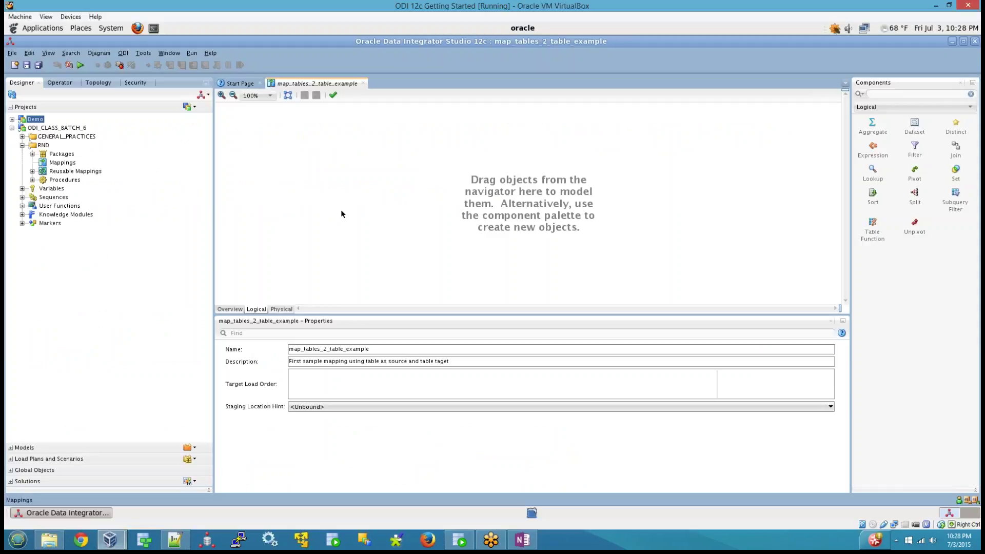
pyautogui.moveTo(468, 540)
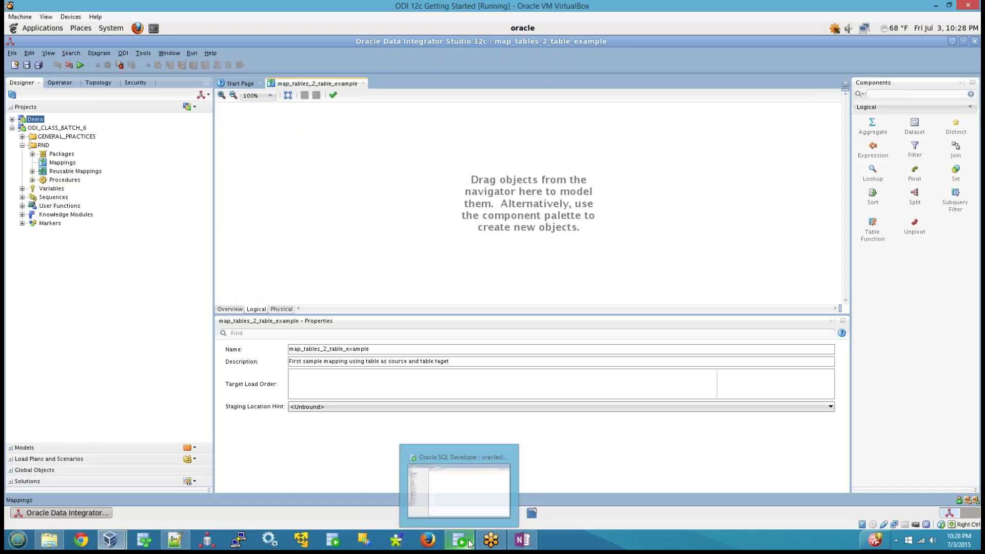
pyautogui.moveTo(109, 541)
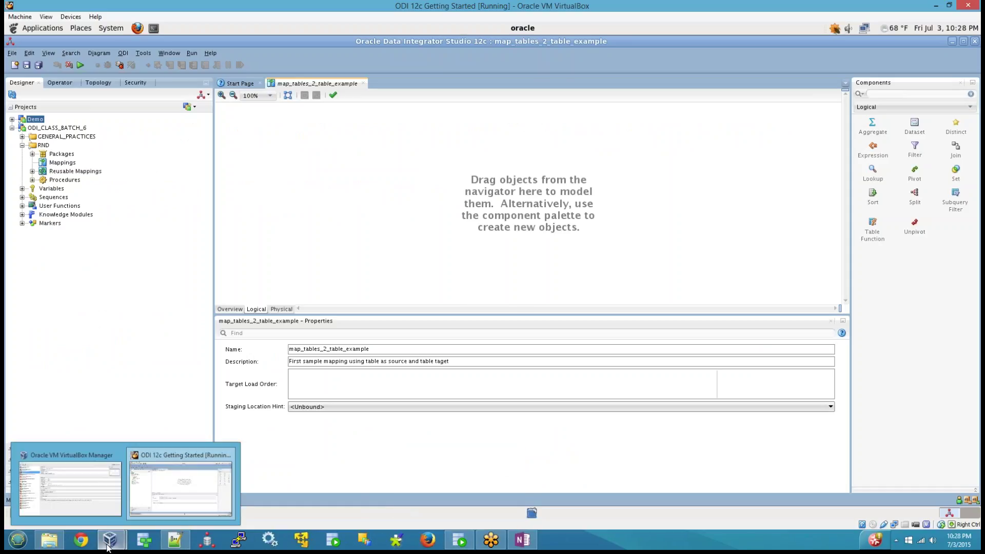
# Open a terminal in the virtual machine and launch SQL Developer in the background with "sqldeveloper &".
pyautogui.click(187, 463)
pyautogui.click(153, 27)
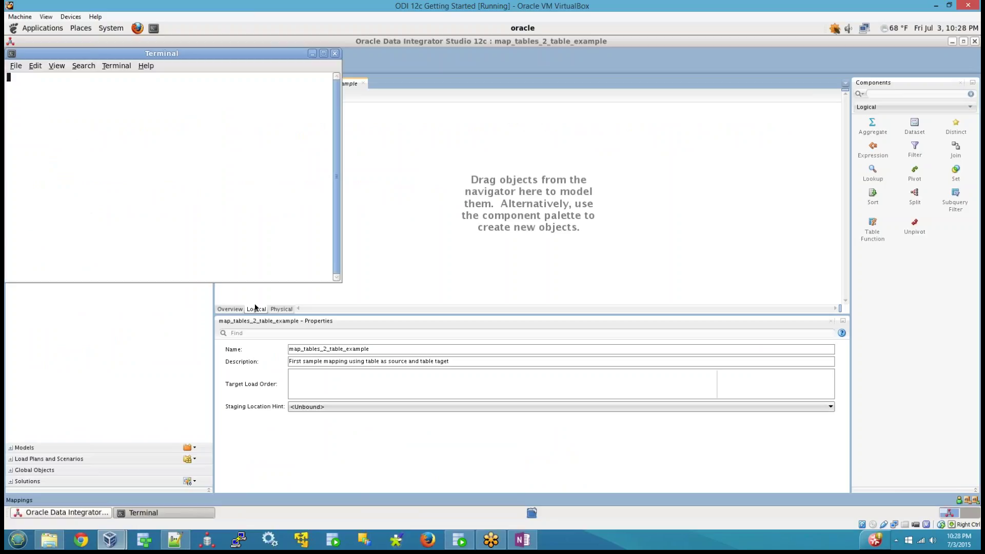
pyautogui.write('sql')
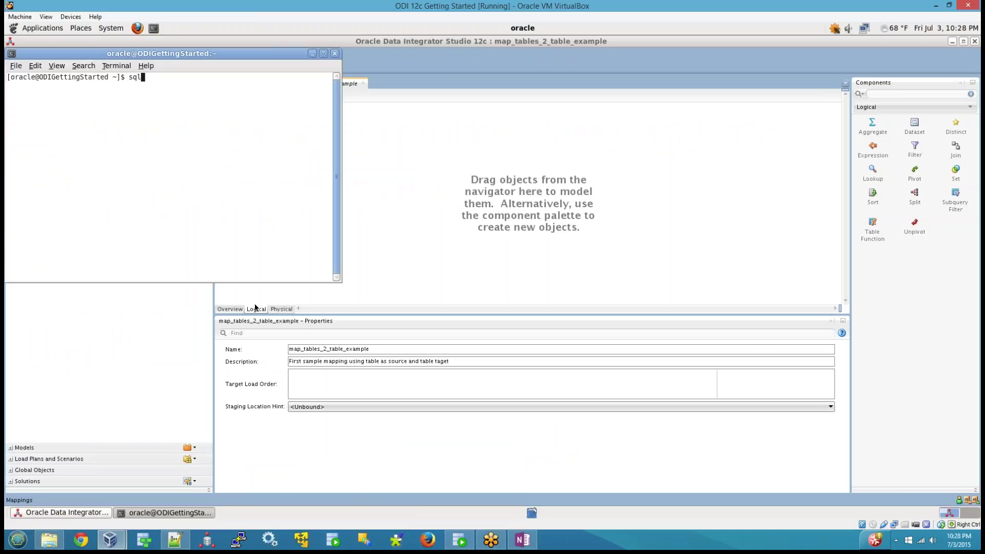
pyautogui.write('develper')
pyautogui.press('BackSpace')
pyautogui.press('BackSpace')
pyautogui.press('BackSpace')
pyautogui.press('Tab')
pyautogui.write('&')
pyautogui.press('Return')
pyautogui.press('Return')
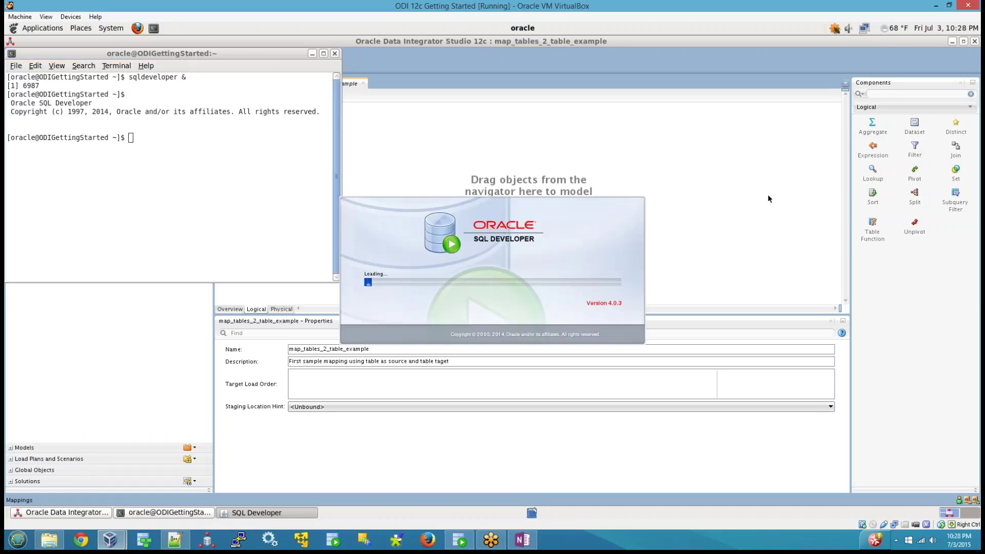
# Return to ODI Studio and expand the models down to the tables in MDL_FOLDER_SOURCES, dismissing SQL Developer's Java version error.
pyautogui.click(768, 194)
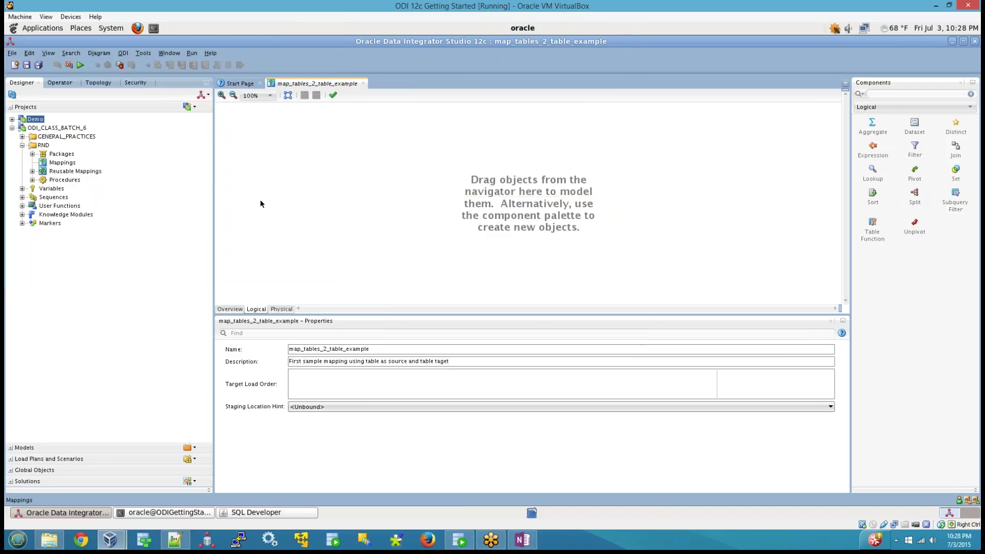
pyautogui.click(24, 448)
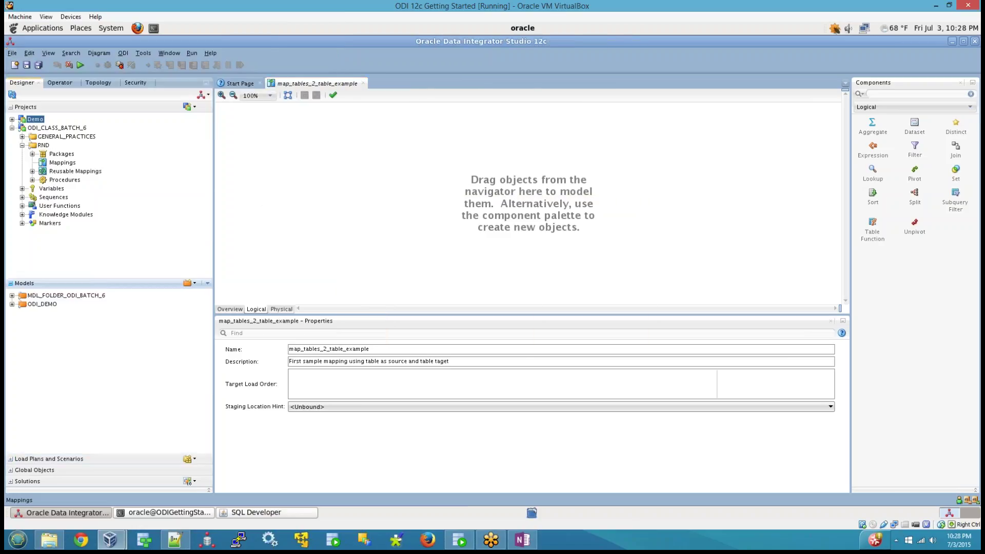
pyautogui.click(12, 296)
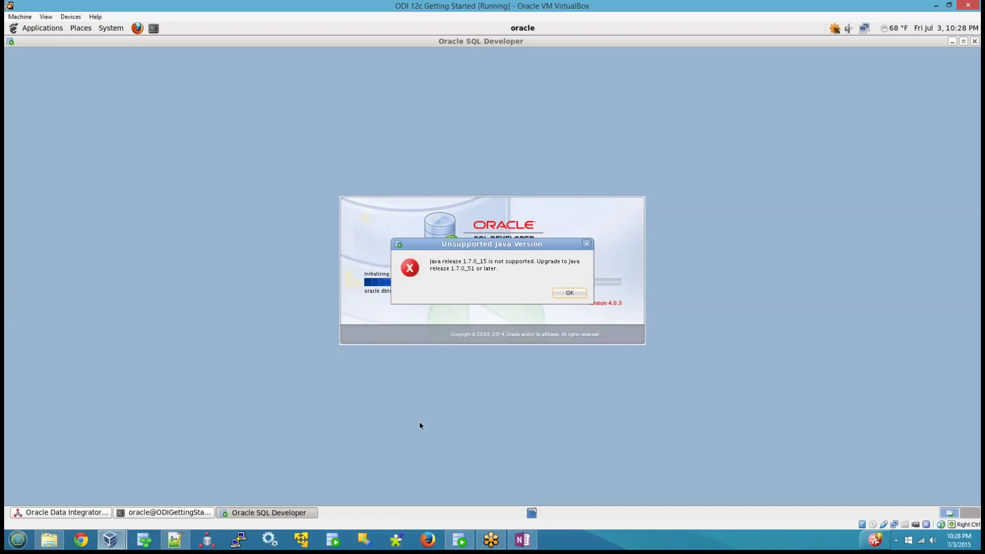
pyautogui.click(570, 293)
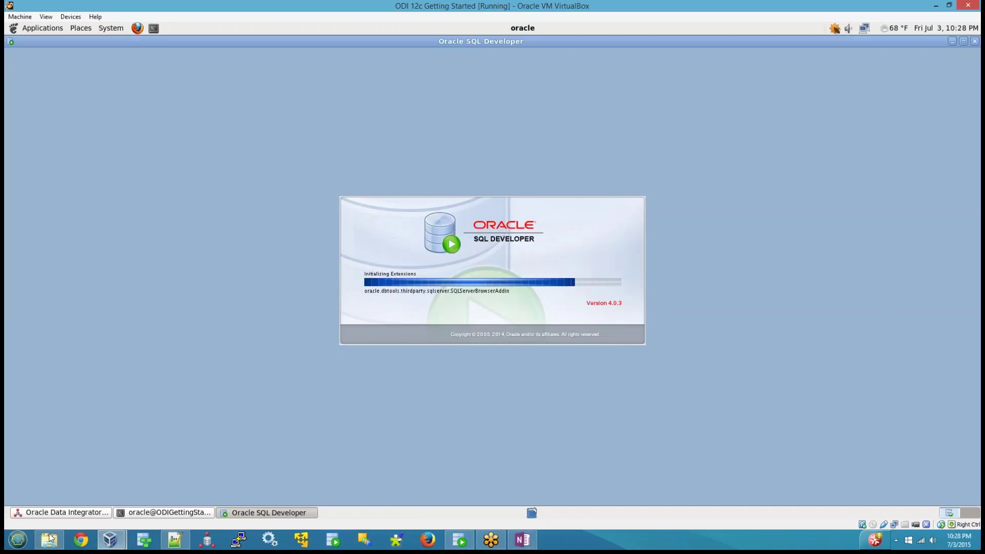
pyautogui.click(65, 510)
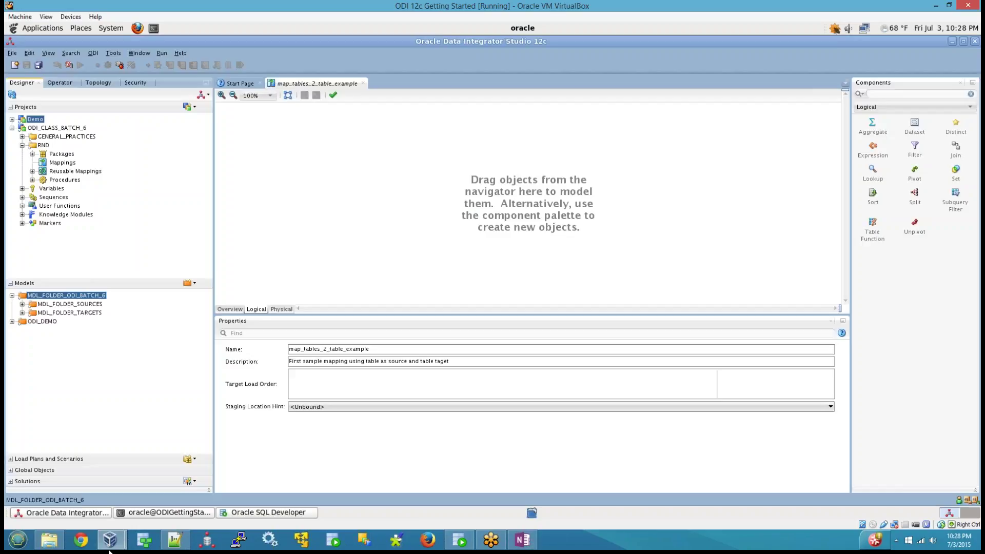
pyautogui.click(23, 304)
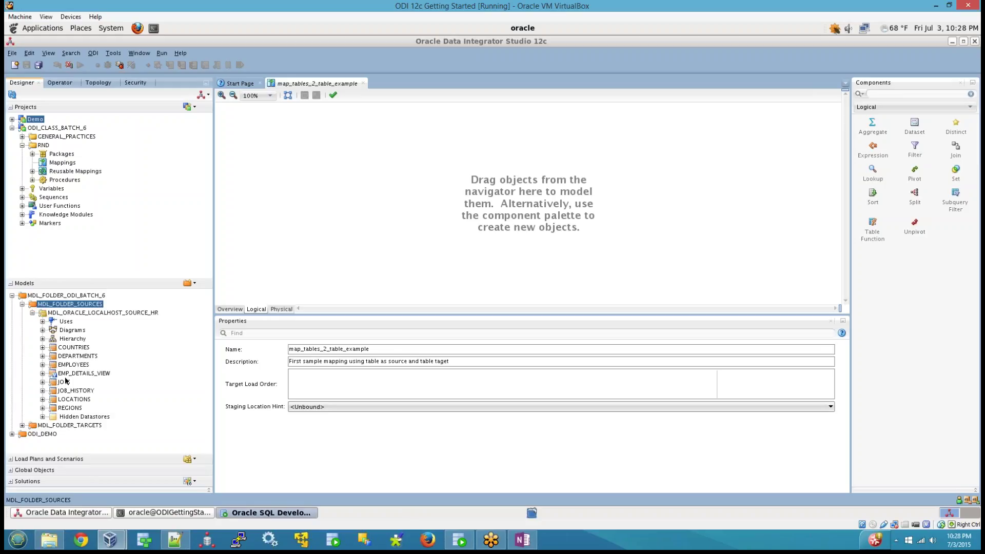
# Add the EMPLOYEES source table to the logical flow of map_tables_2_table_example.
pyautogui.click(72, 365)
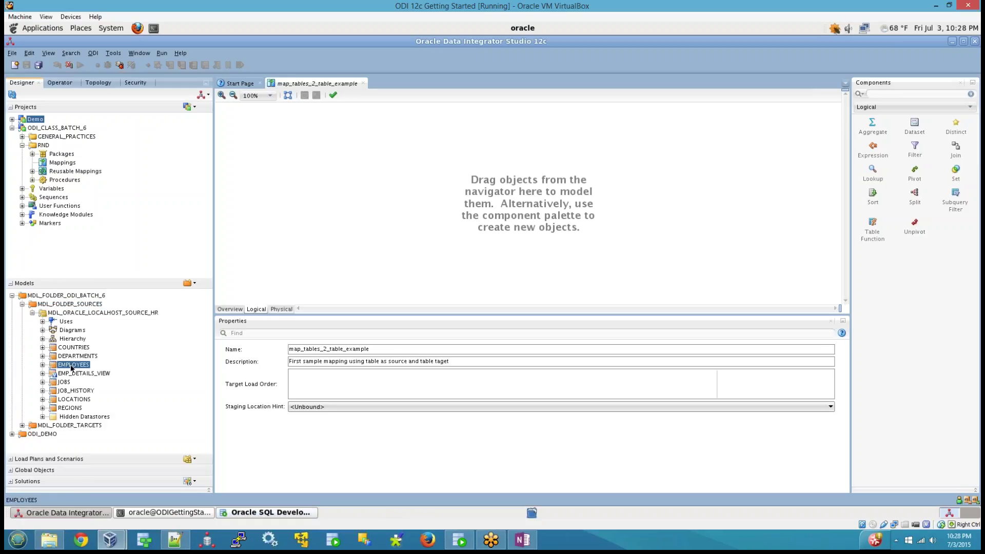
pyautogui.moveTo(72, 368); pyautogui.dragTo(255, 188)
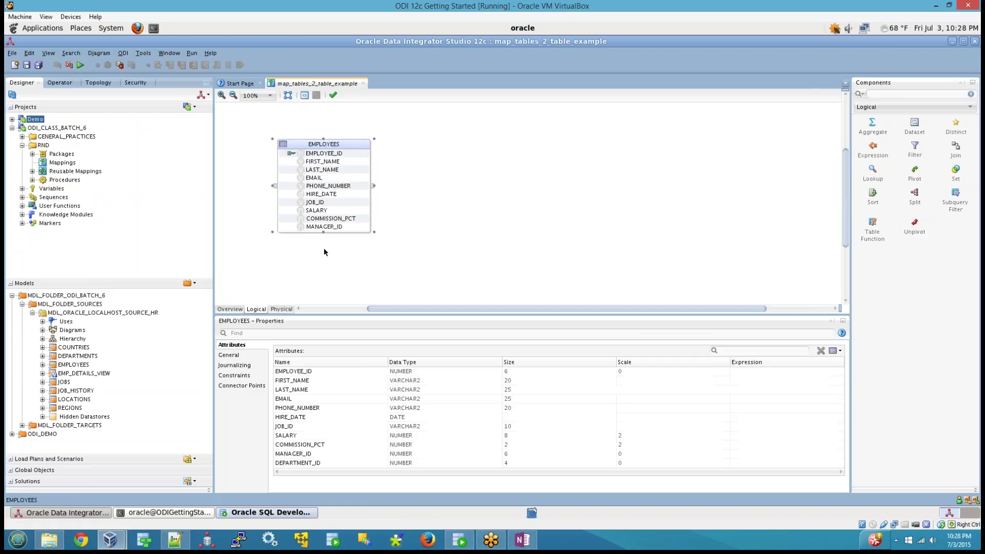
pyautogui.click(419, 250)
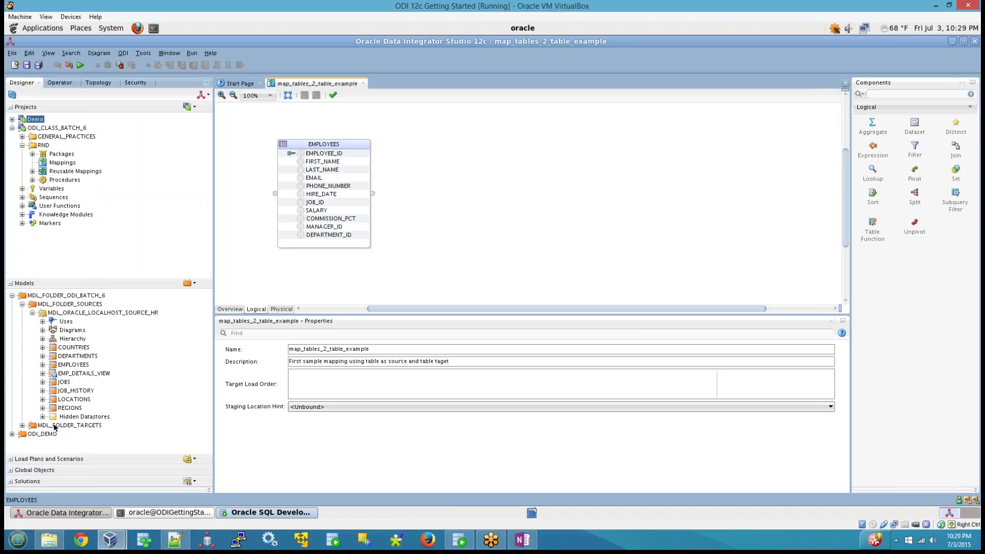
# Expand MDL_FOLDER_TARGETS in the models tree down to its target tables.
pyautogui.click(22, 425)
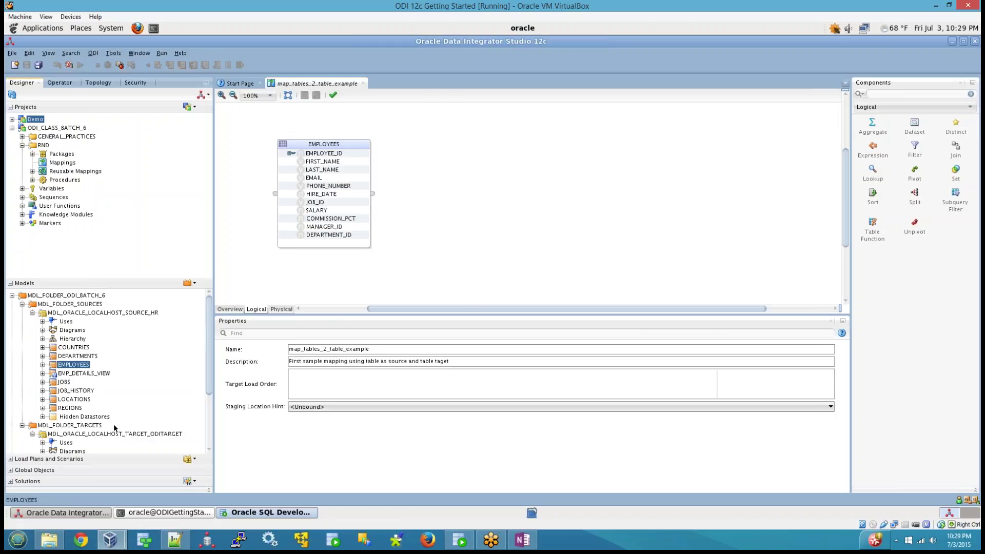
pyautogui.doubleClick(118, 427)
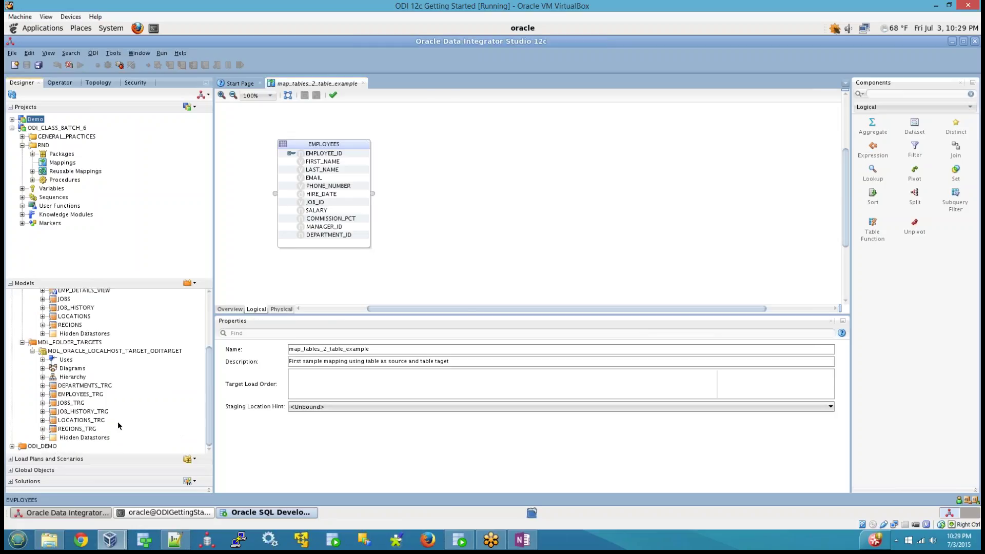
# Add the EMPLOYEES_TRG target table to the logical flow of map_tables_2_table_example, across from EMPLOYEES.
pyautogui.click(80, 394)
pyautogui.moveTo(79, 394); pyautogui.dragTo(610, 150)
pyautogui.click(517, 271)
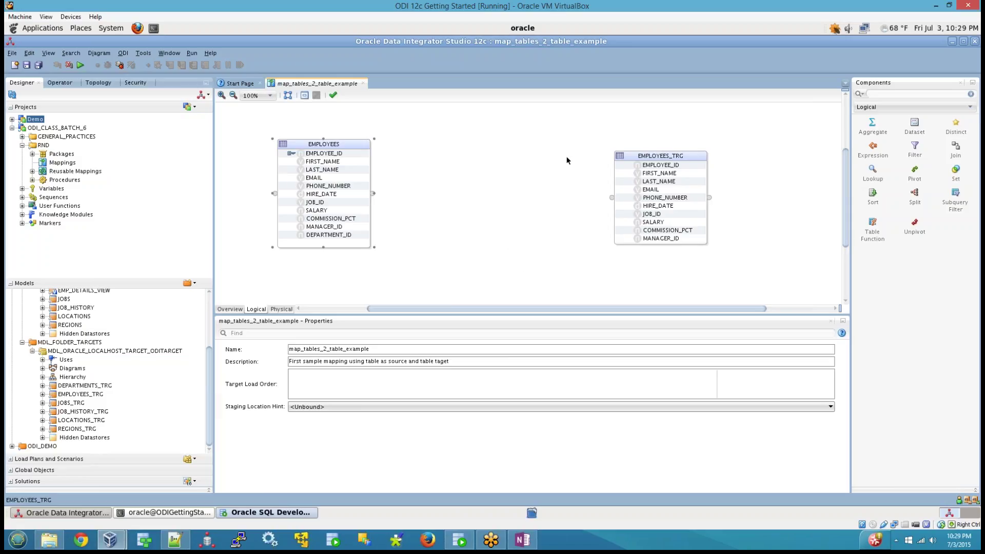
pyautogui.click(636, 159)
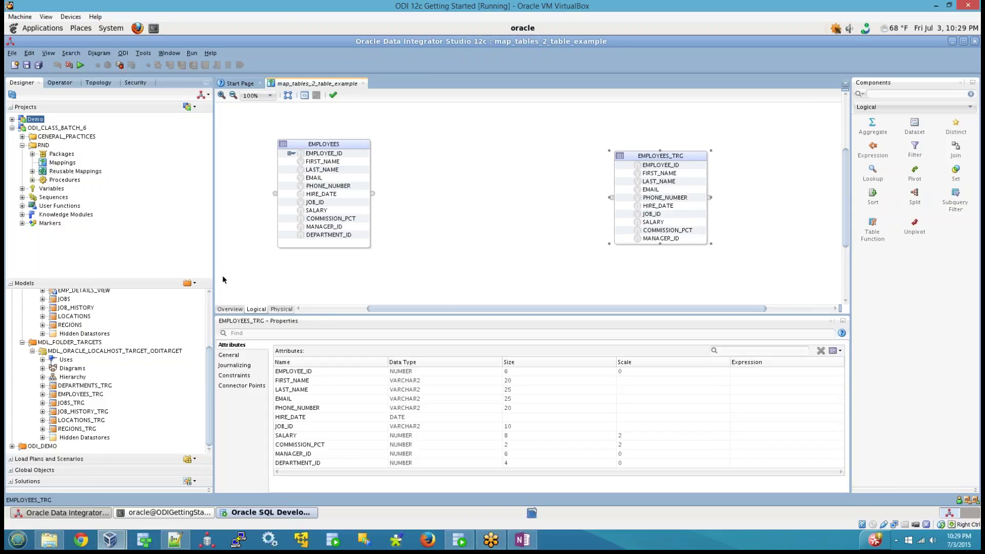
# Move EMPLOYEES_TRG out of the shared execution unit in the mapping's physical design.
pyautogui.click(282, 310)
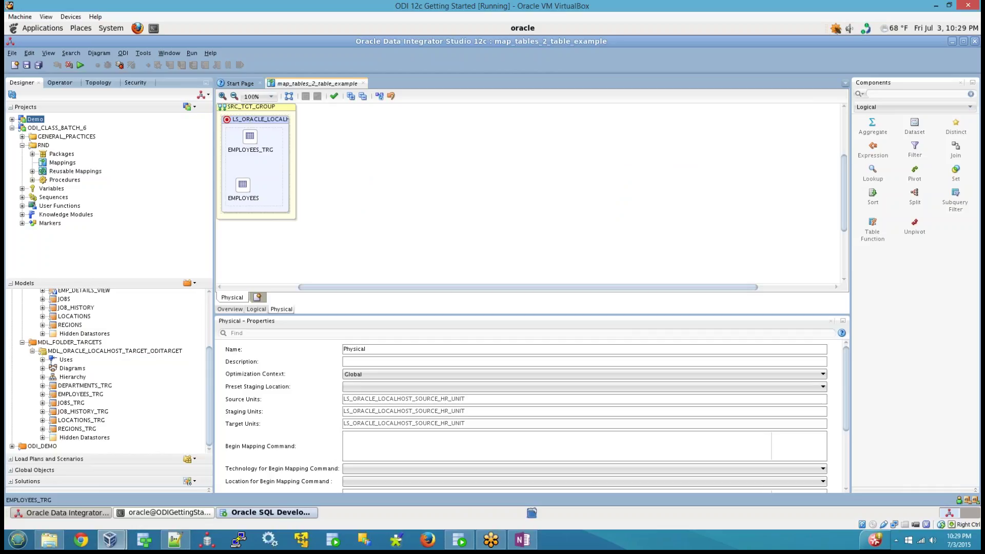
pyautogui.moveTo(251, 135); pyautogui.dragTo(523, 134)
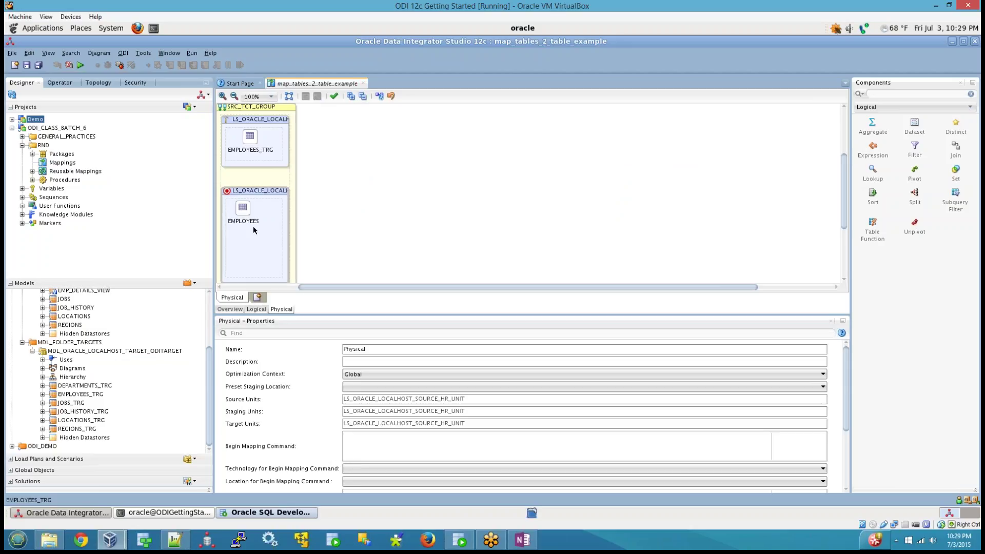
pyautogui.rightClick(252, 192)
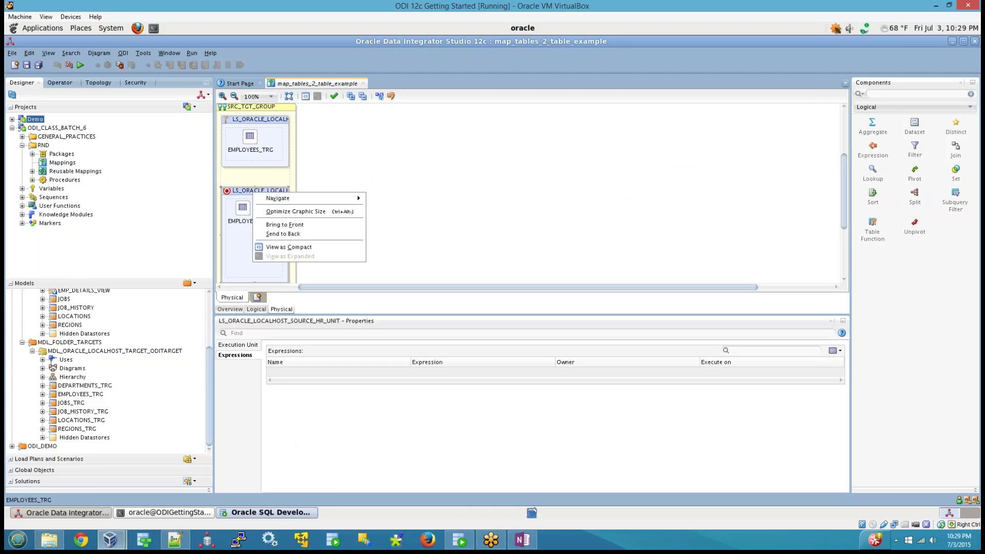
# Close map_tables_2_table_example without saving and create a mapping named map_table_2_table_example under RND.
pyautogui.click(364, 83)
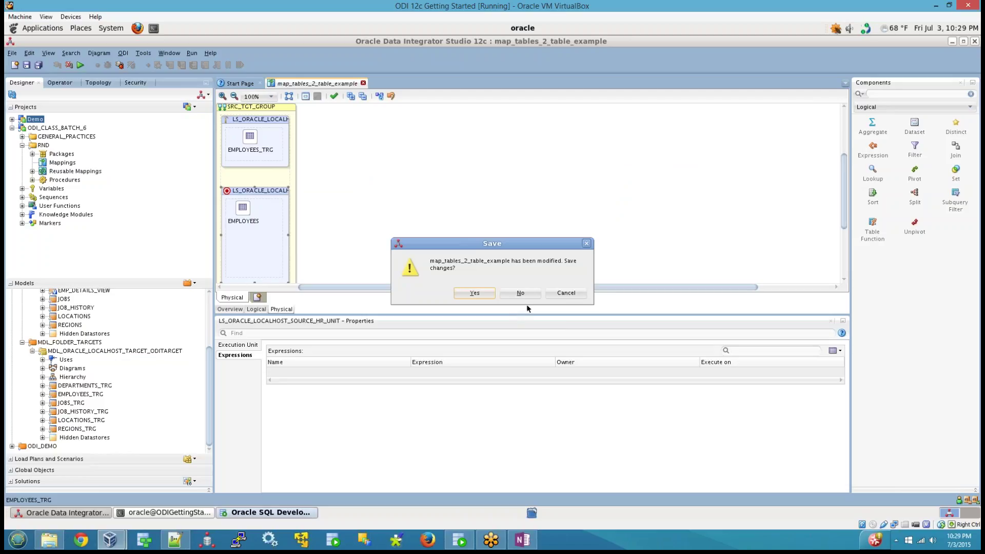
pyautogui.click(519, 292)
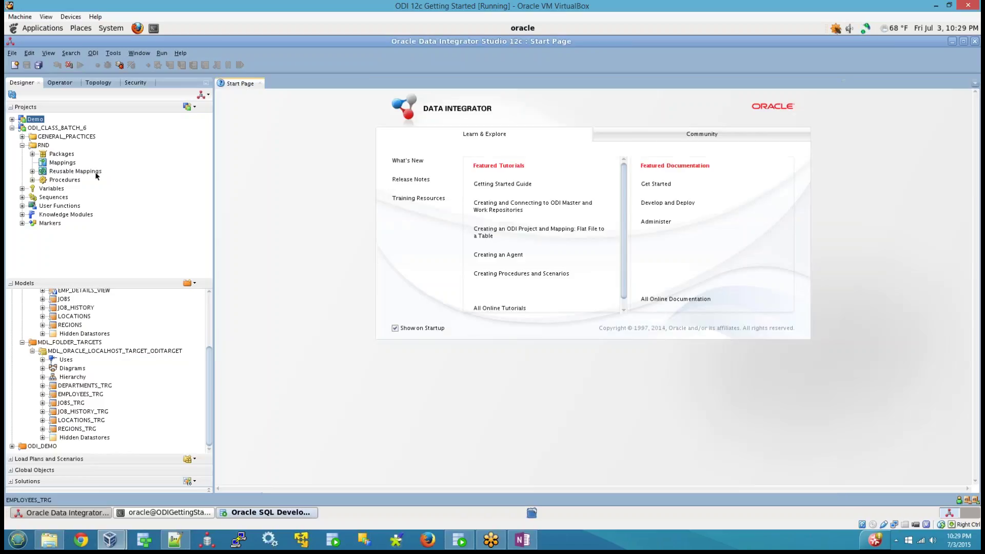
pyautogui.rightClick(77, 163)
pyautogui.click(97, 168)
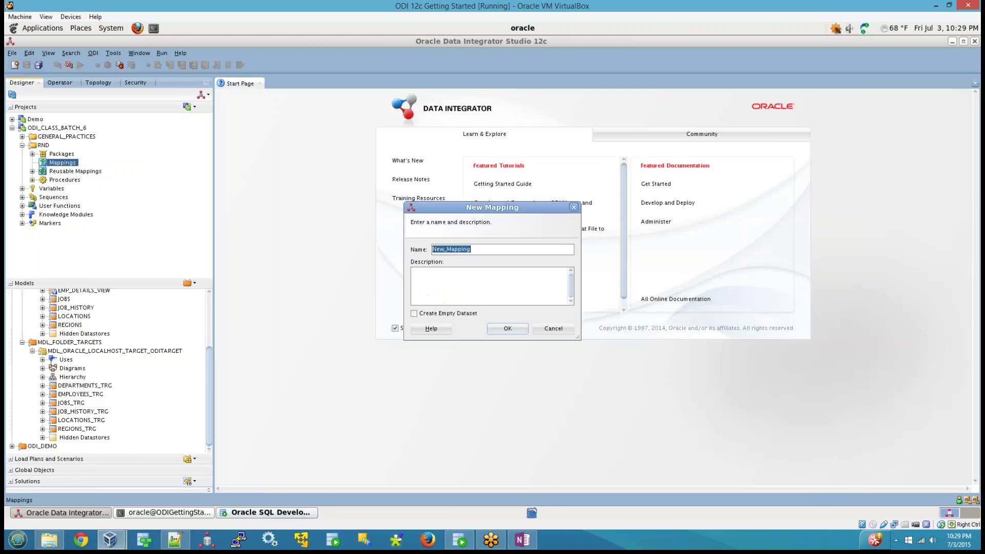
pyautogui.write('map')
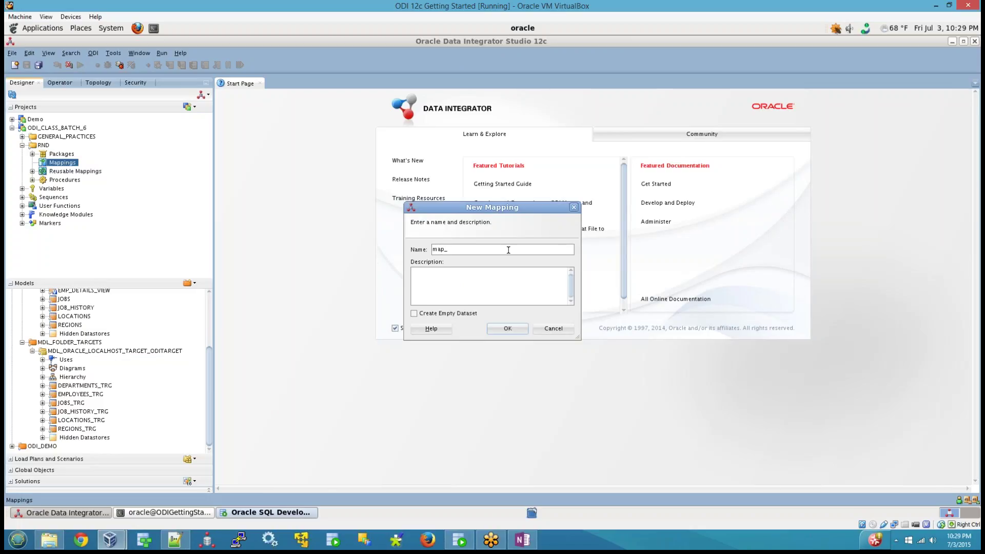
pyautogui.write('_tables')
pyautogui.press('BackSpace')
pyautogui.press('BackSpace')
pyautogui.write('_@')
pyautogui.press('BackSpace')
pyautogui.press('BackSpace')
pyautogui.write('2_Table')
pyautogui.press('BackSpace')
pyautogui.press('BackSpace')
pyautogui.press('BackSpace')
pyautogui.press('BackSpace')
pyautogui.write('table_example')
pyautogui.press('Return')
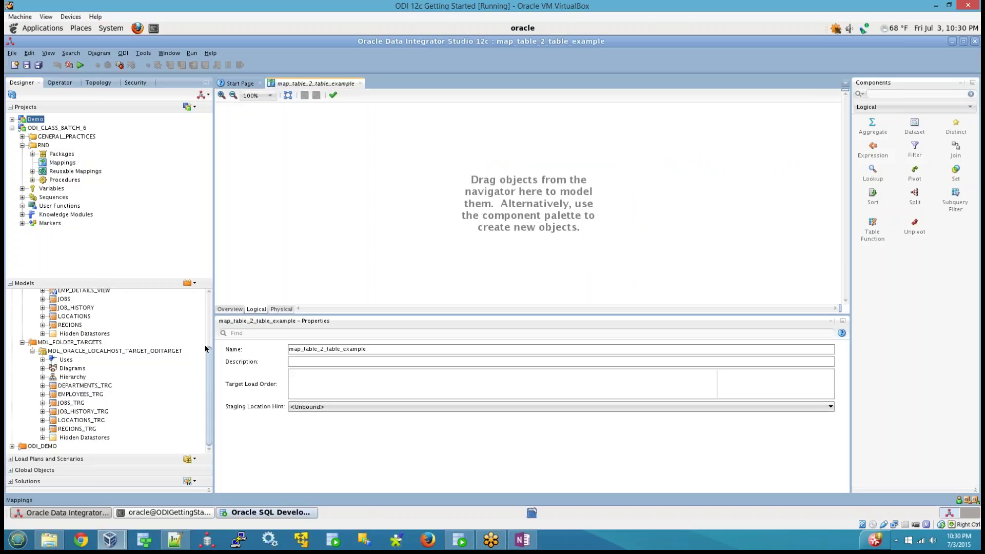
# Add the EMPLOYEES source table and the EMPLOYEES_TRG target table to the new mapping's logical flow.
pyautogui.moveTo(211, 360); pyautogui.dragTo(210, 337)
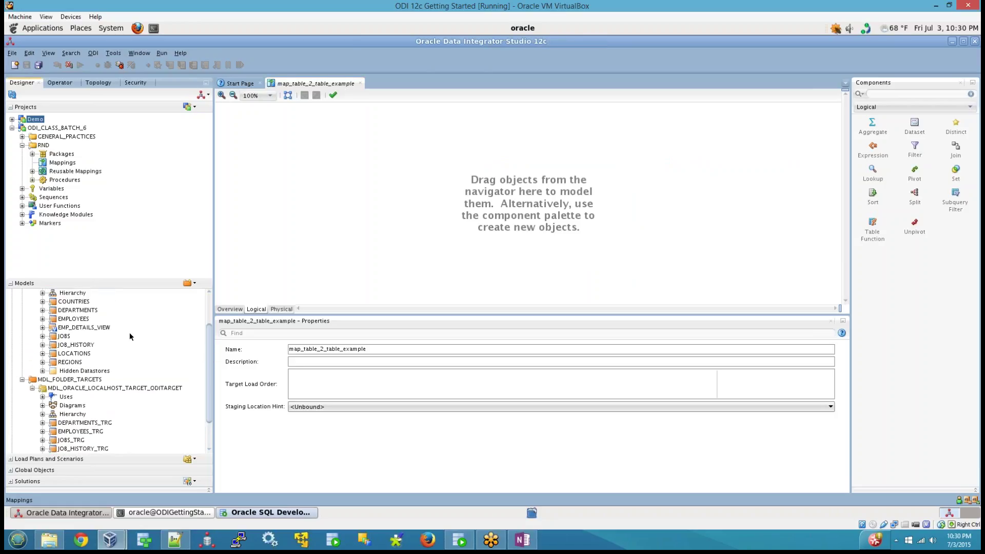
pyautogui.moveTo(62, 321); pyautogui.dragTo(326, 153)
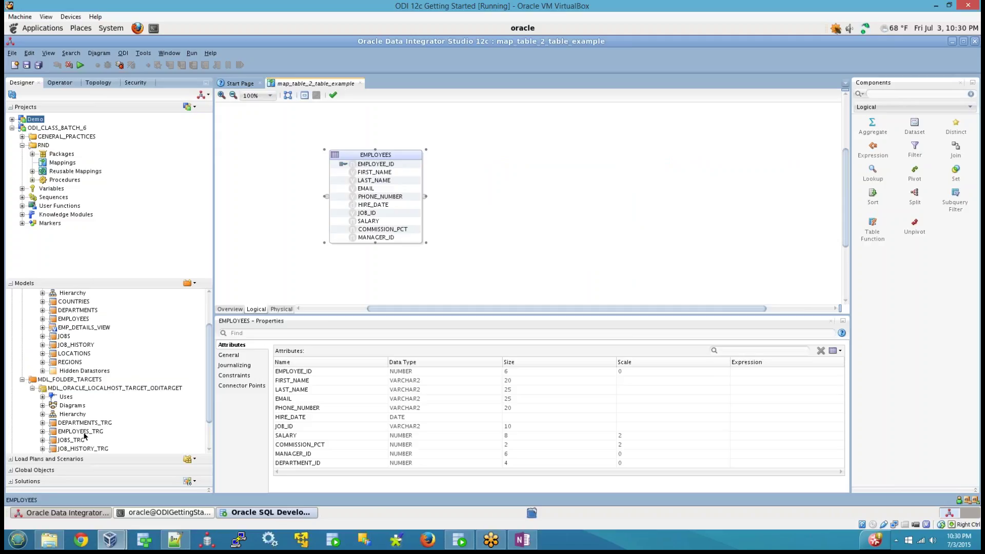
pyautogui.moveTo(82, 432); pyautogui.dragTo(749, 176)
pyautogui.click(521, 214)
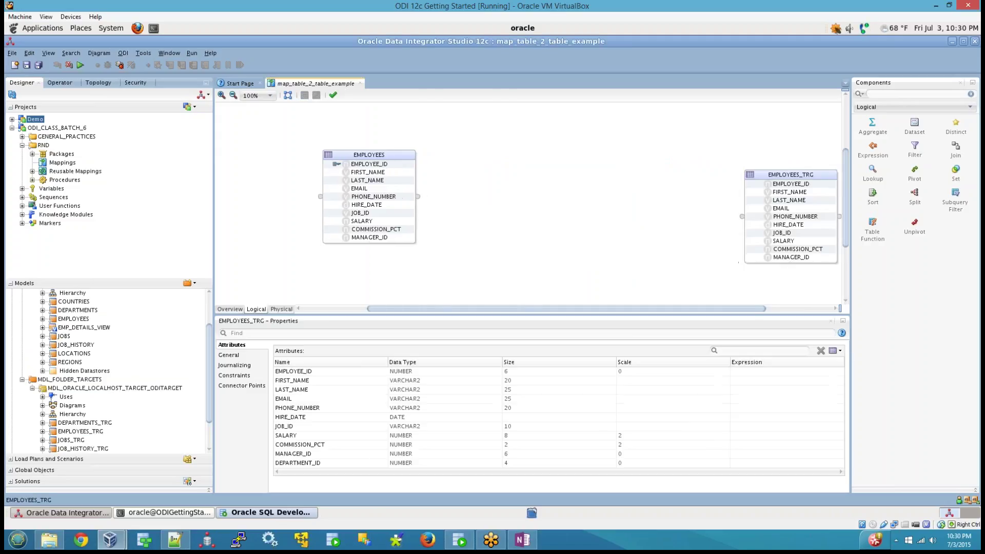
# Move EMPLOYEES_TRG closer to EMPLOYEES so the two tables sit roughly level in the logical diagram.
pyautogui.moveTo(575, 312)
pyautogui.mouseDown()
pyautogui.moveTo(661, 306)
pyautogui.moveTo(553, 305)
pyautogui.moveTo(570, 309)
pyautogui.mouseUp()
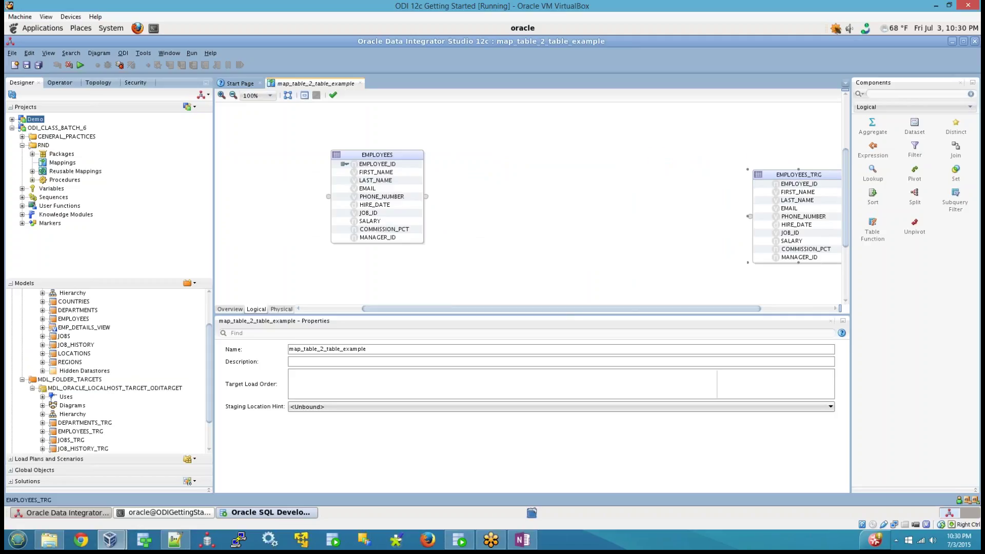
pyautogui.moveTo(795, 174); pyautogui.dragTo(683, 153)
pyautogui.click(468, 269)
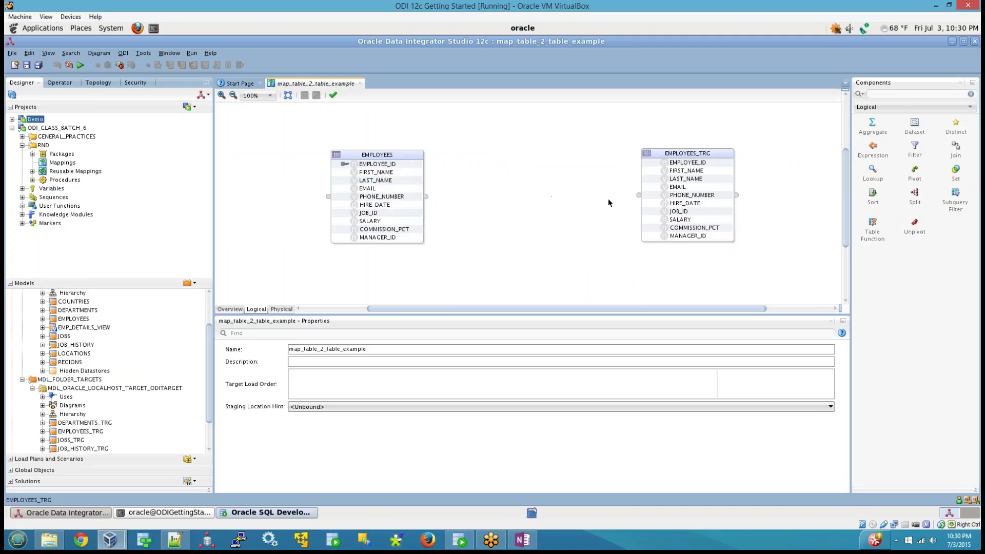
# Inspect both tables' connector ports and try to connect EMPLOYEES to EMPLOYEES_TRG, cancelling the attribute matching.
pyautogui.moveTo(309, 132); pyautogui.dragTo(465, 260)
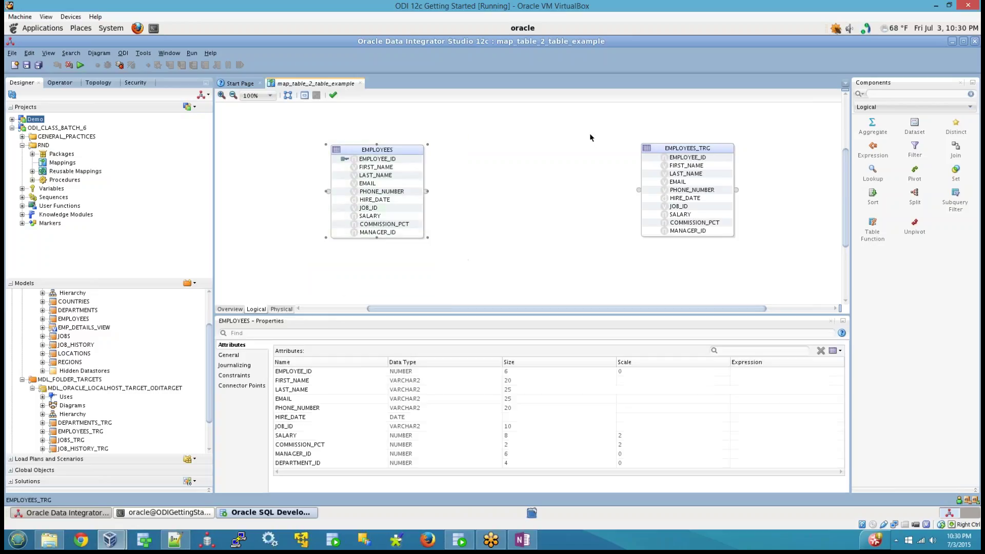
pyautogui.moveTo(597, 159); pyautogui.dragTo(824, 244)
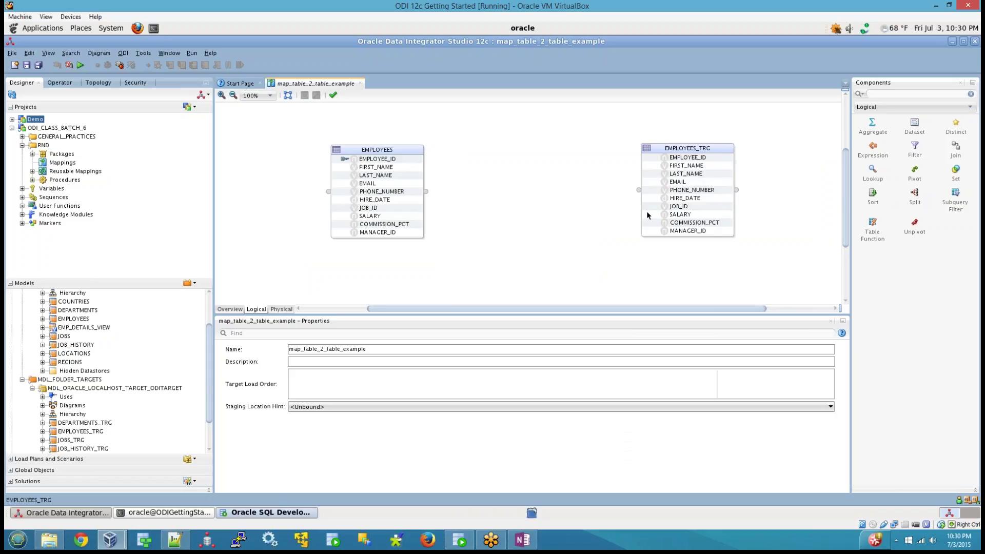
pyautogui.click(638, 190)
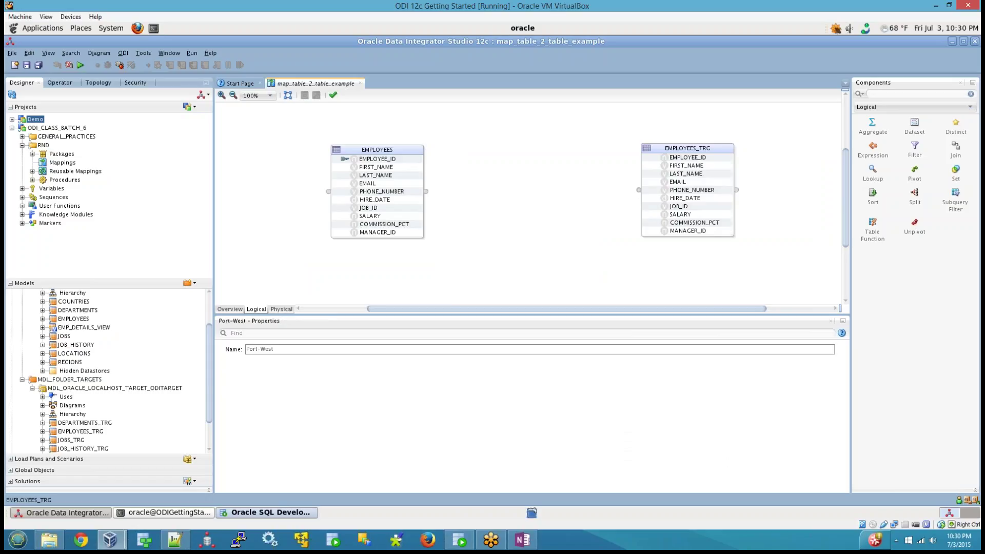
pyautogui.click(738, 189)
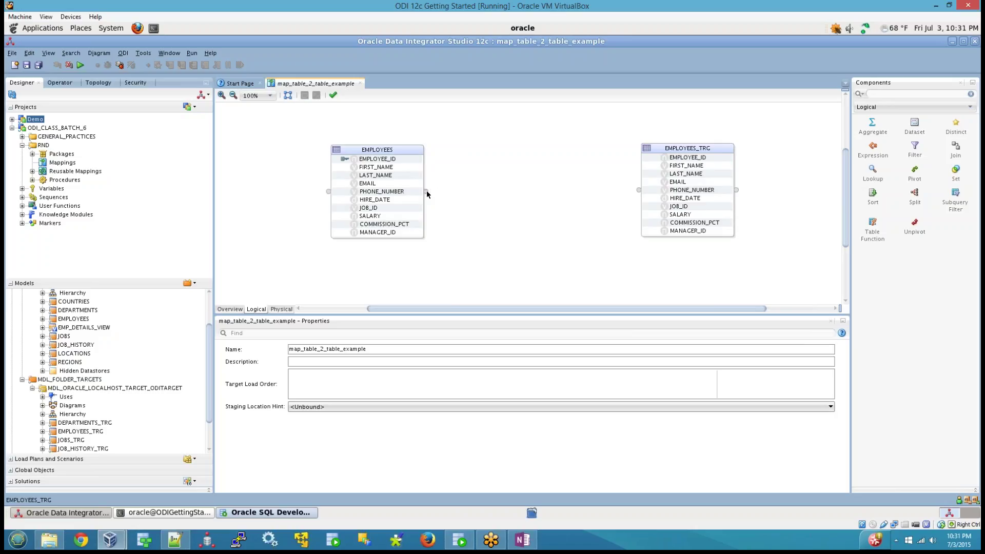
pyautogui.moveTo(428, 193); pyautogui.dragTo(641, 193)
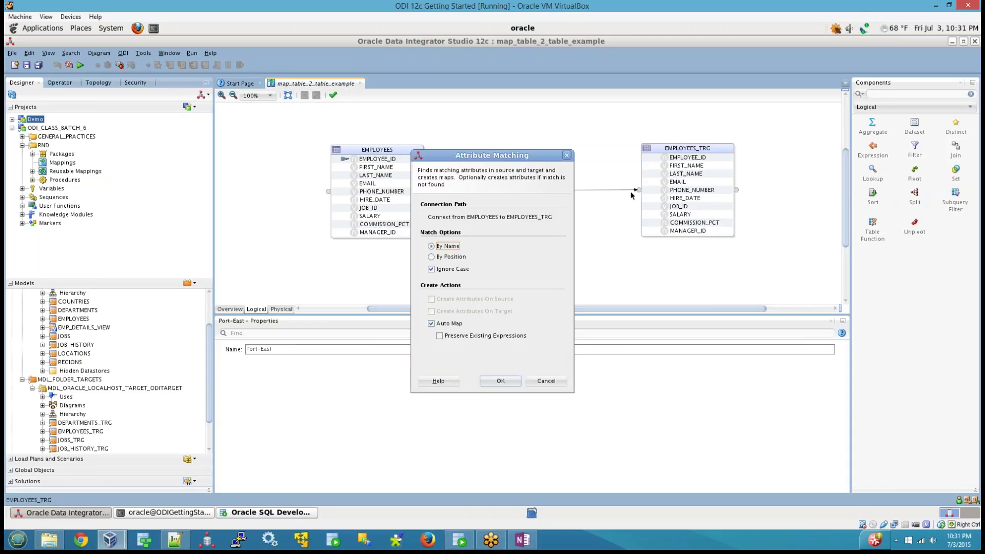
pyautogui.click(545, 381)
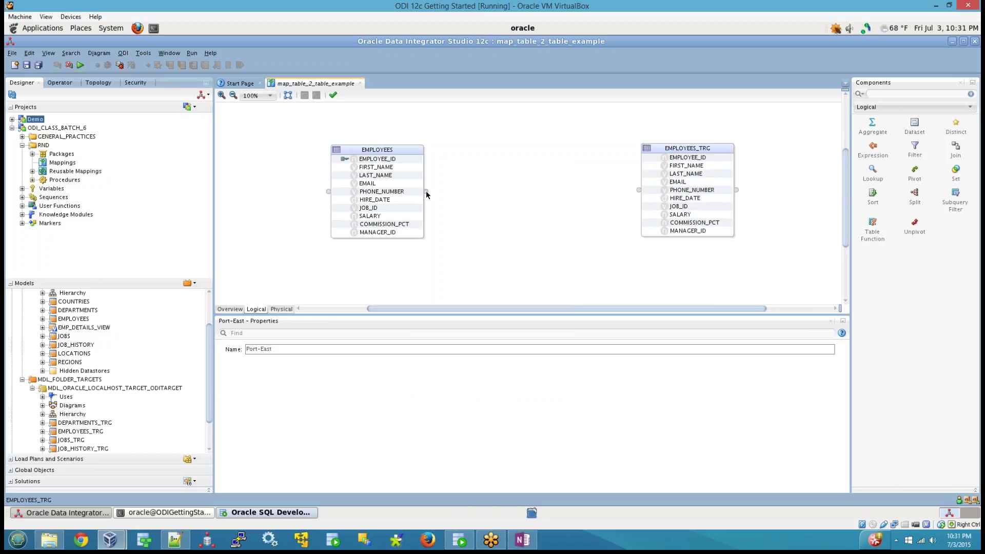
# Connect EMPLOYEES to EMPLOYEES_TRG, auto-mapping the attributes by name with case ignored.
pyautogui.moveTo(428, 192); pyautogui.dragTo(639, 190)
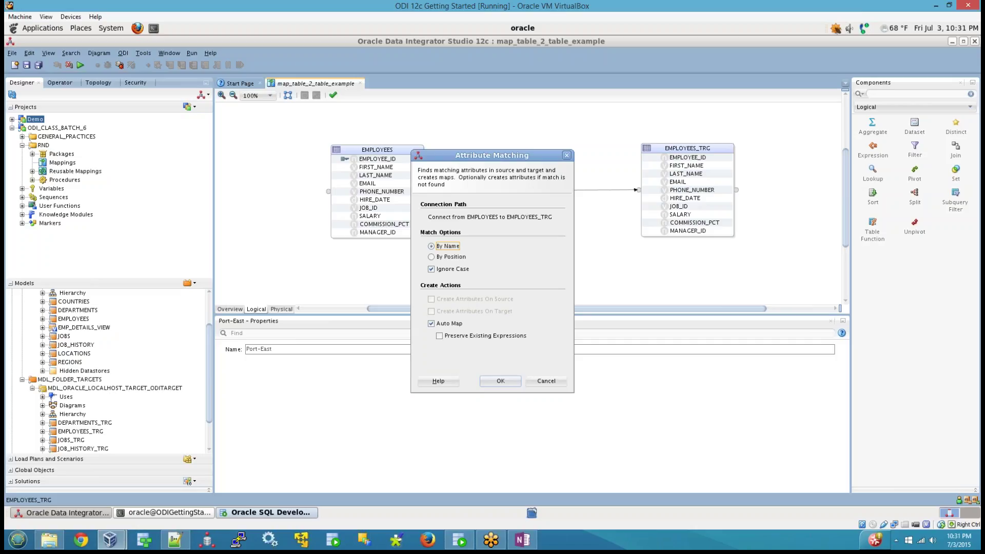
pyautogui.moveTo(492, 159); pyautogui.dragTo(538, 235)
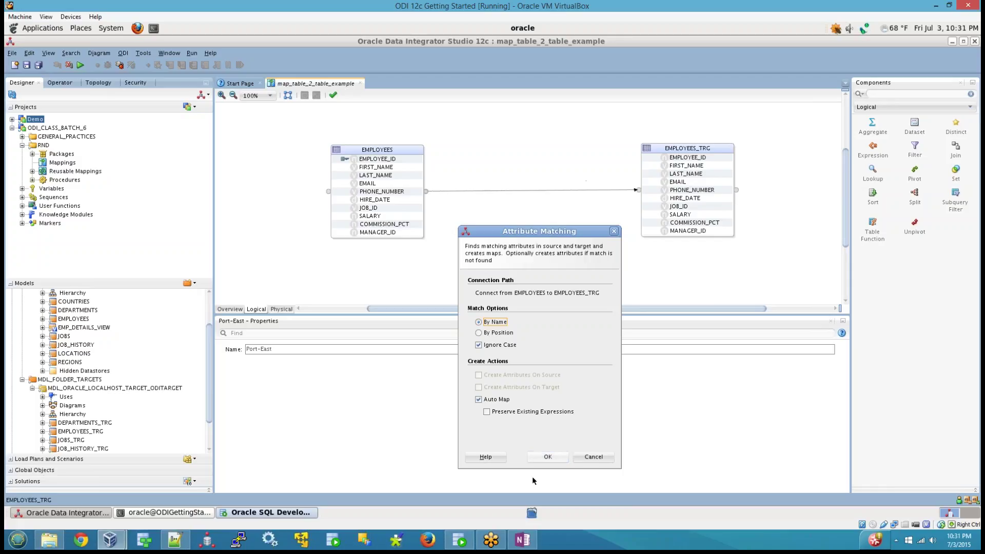
pyautogui.click(548, 456)
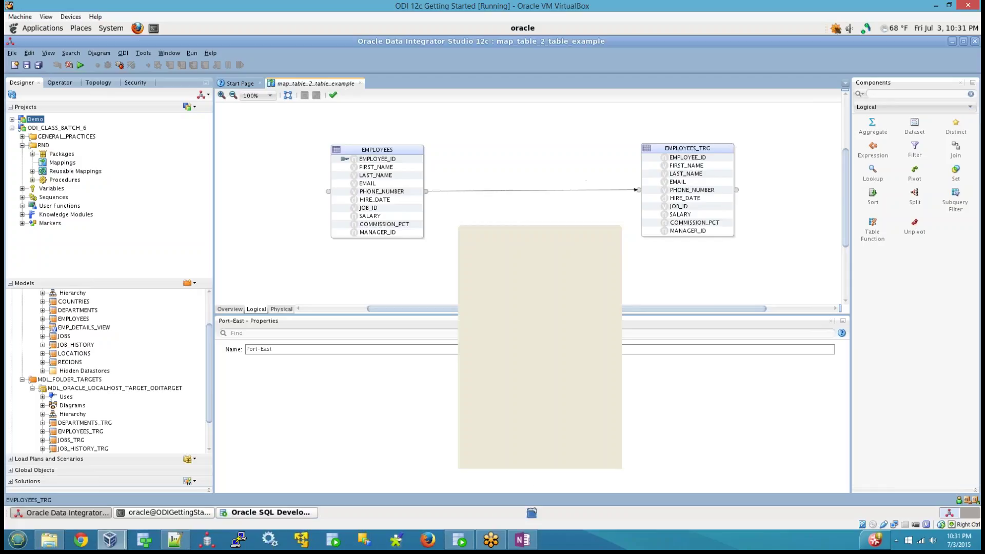
# Examine the mapping expressions of the EMPLOYEE_ID and FIRST_NAME attributes in EMPLOYEES_TRG.
pyautogui.click(513, 205)
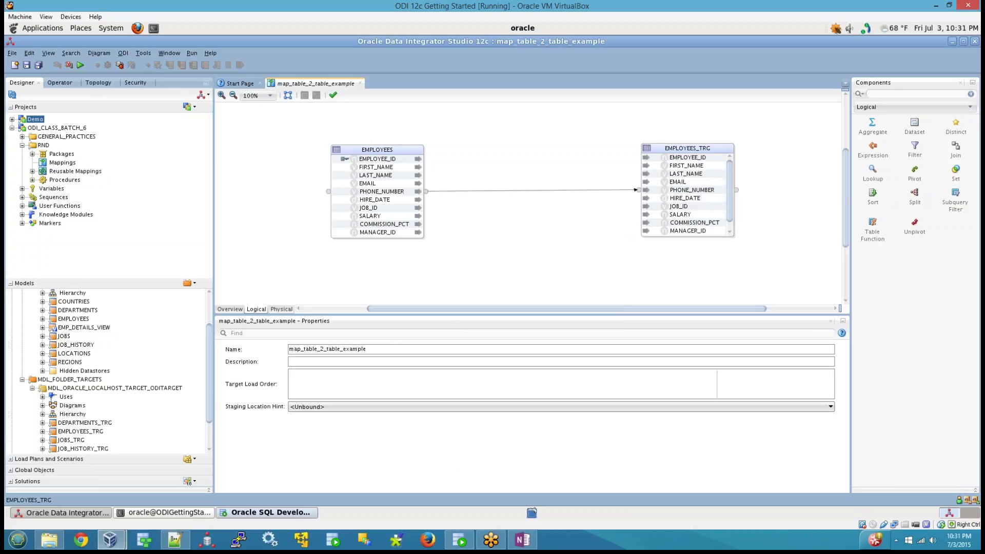
pyautogui.click(687, 157)
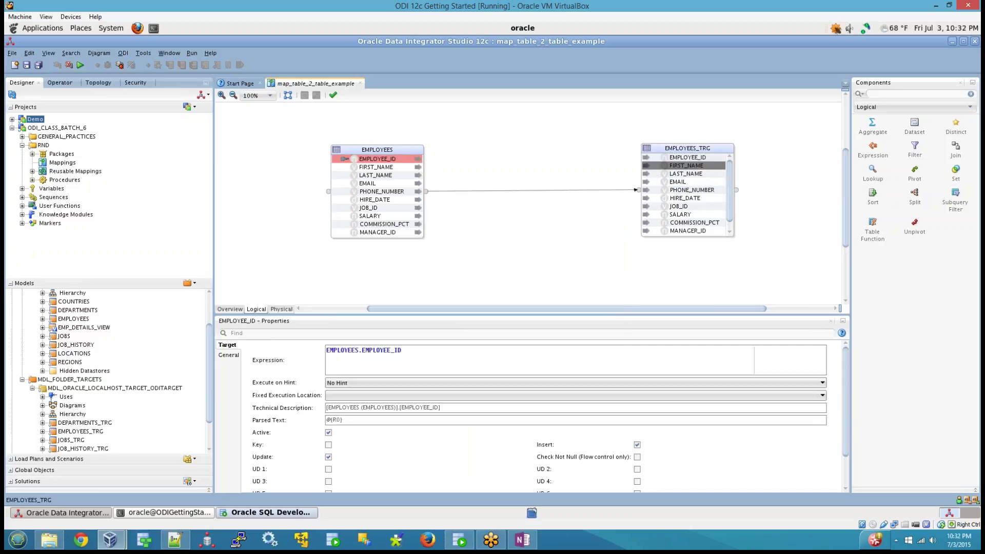
pyautogui.click(709, 165)
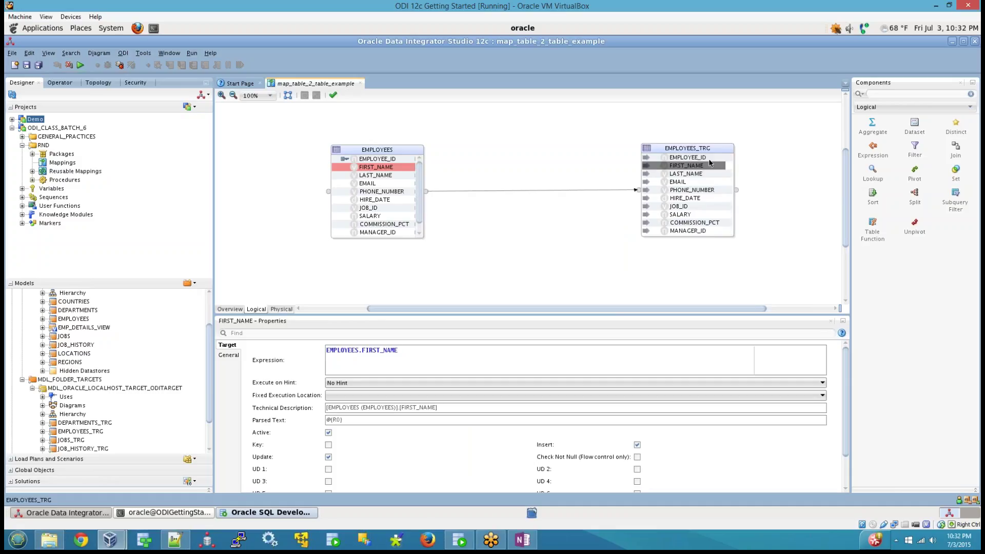
# Examine the mapping expressions of the LAST_NAME, EMAIL and EMPLOYEE_ID columns in the EMPLOYEES_TRG target datastore.
pyautogui.press('Down')
pyautogui.press('Down')
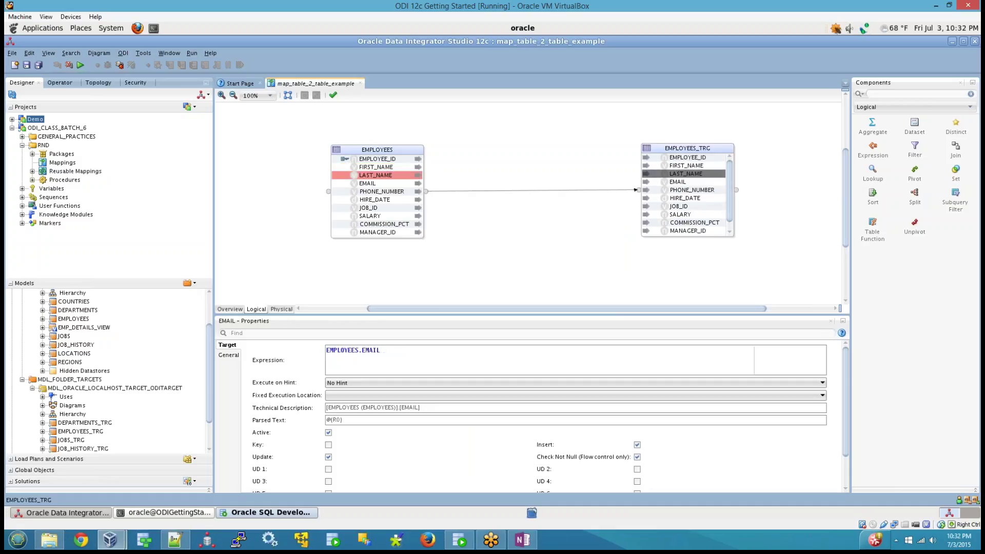
pyautogui.click(515, 218)
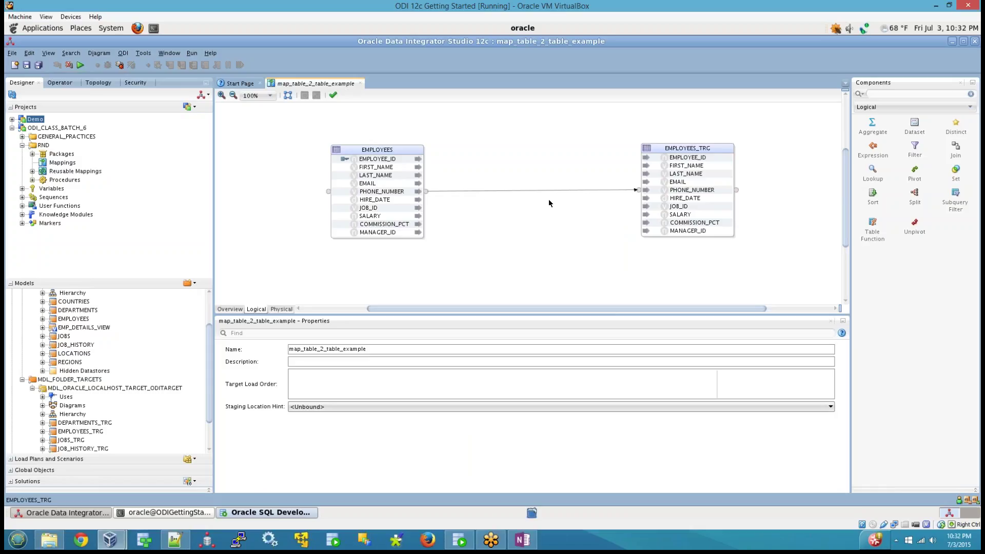
pyautogui.click(700, 157)
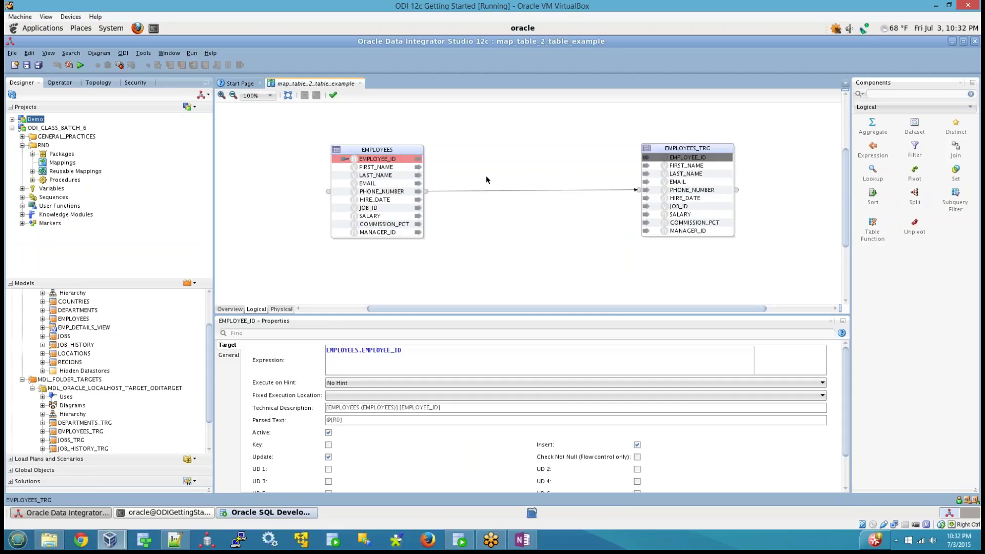
pyautogui.moveTo(489, 171); pyautogui.dragTo(496, 199)
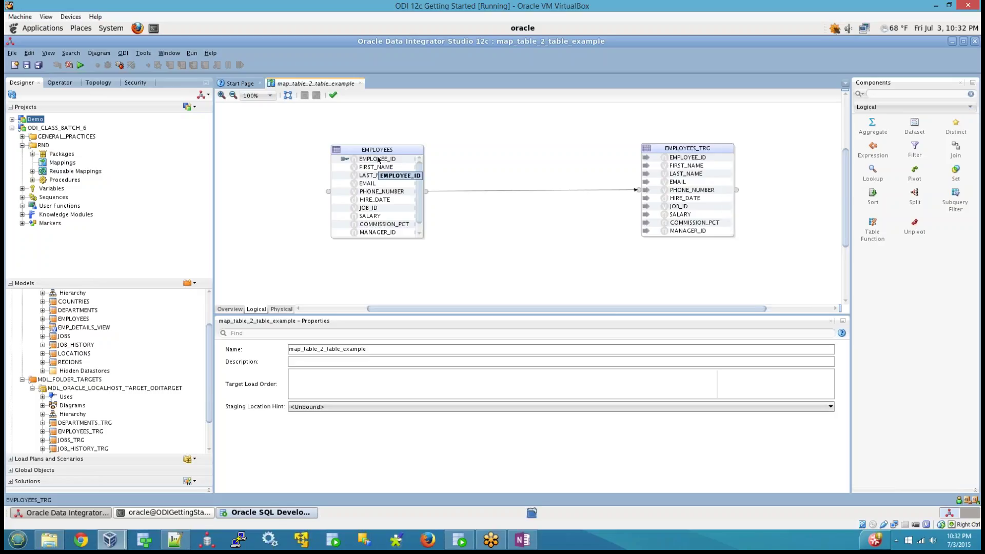
# Reposition the EMPLOYEES and EMPLOYEES_TRG datastores together, higher and further left in the logical diagram.
pyautogui.moveTo(335, 123); pyautogui.dragTo(506, 249)
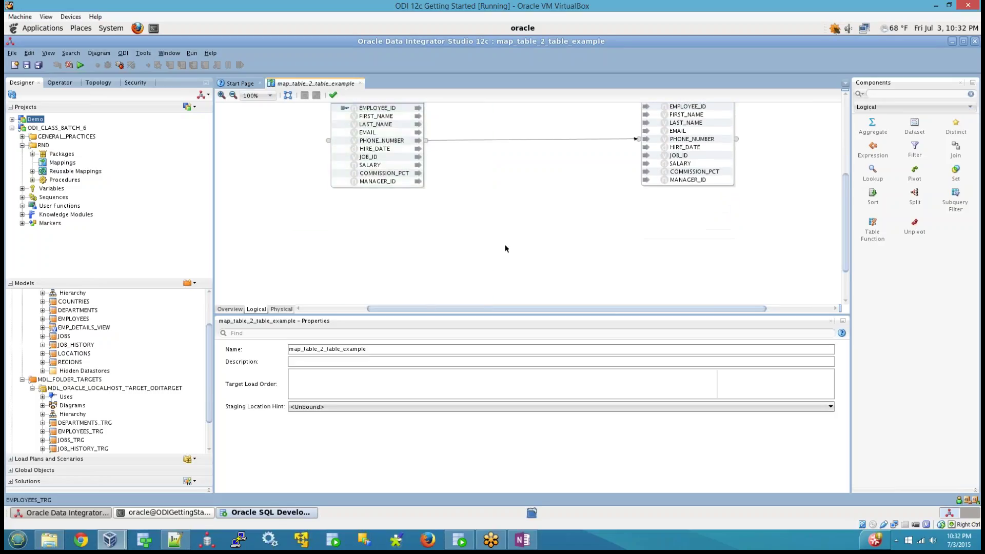
pyautogui.moveTo(846, 213); pyautogui.dragTo(828, 187)
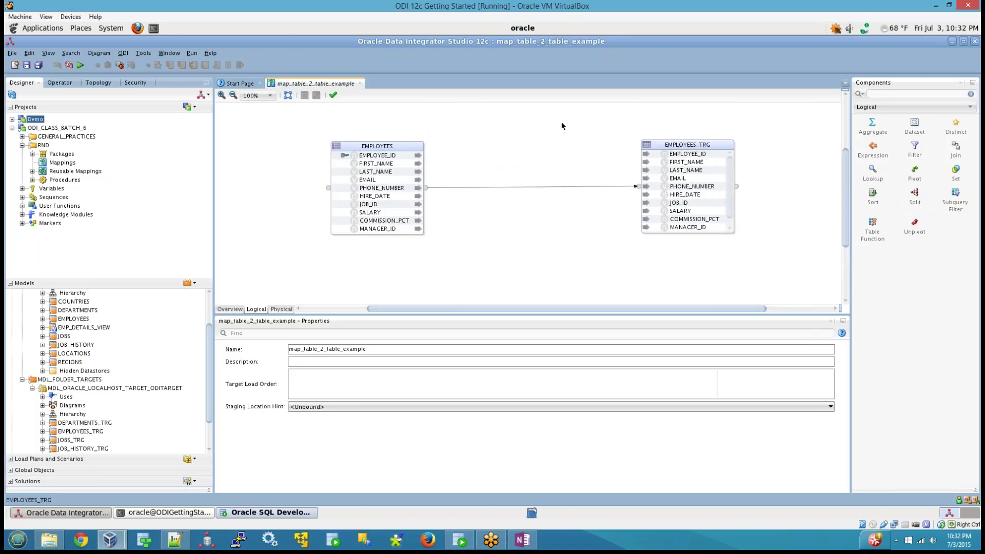
pyautogui.moveTo(561, 121); pyautogui.dragTo(707, 230)
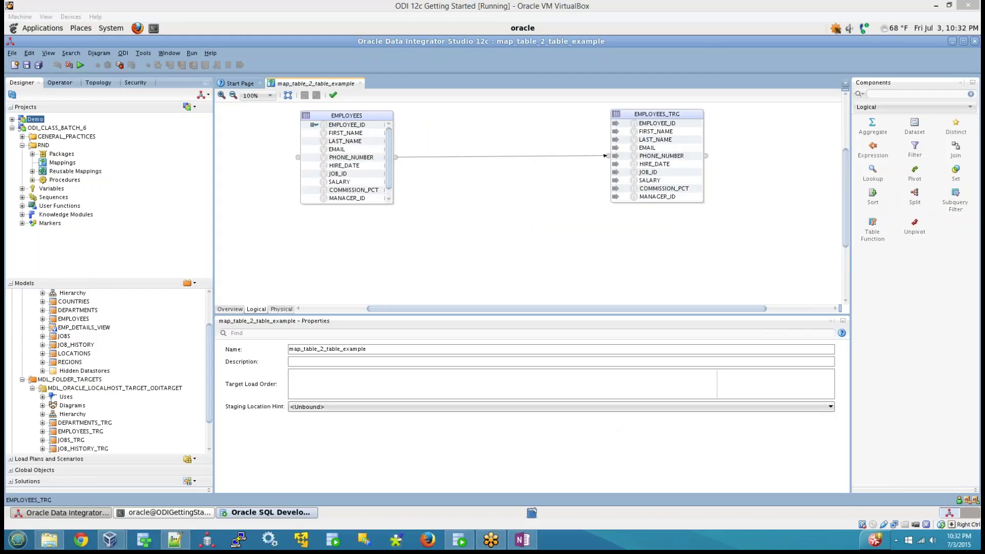
pyautogui.click(528, 210)
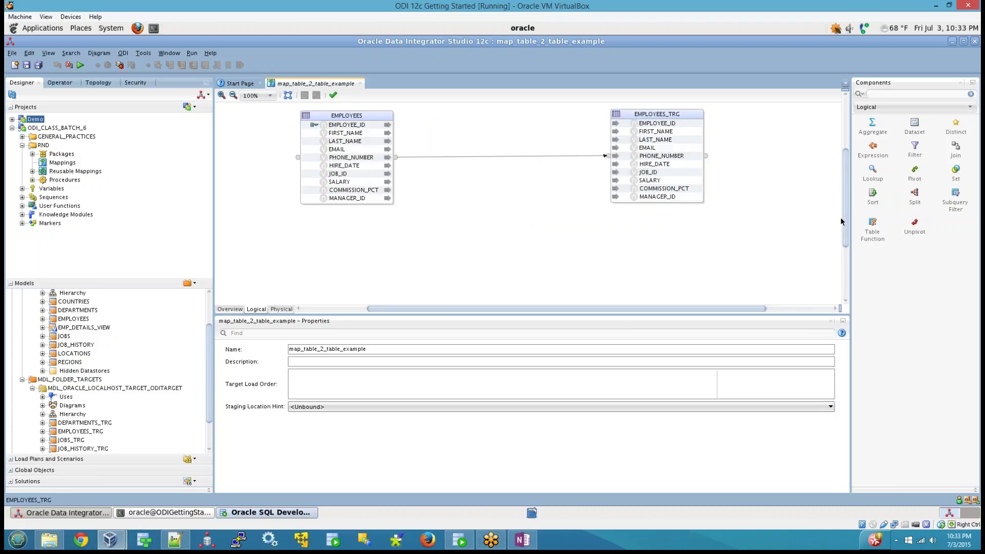
pyautogui.moveTo(846, 211); pyautogui.dragTo(843, 184)
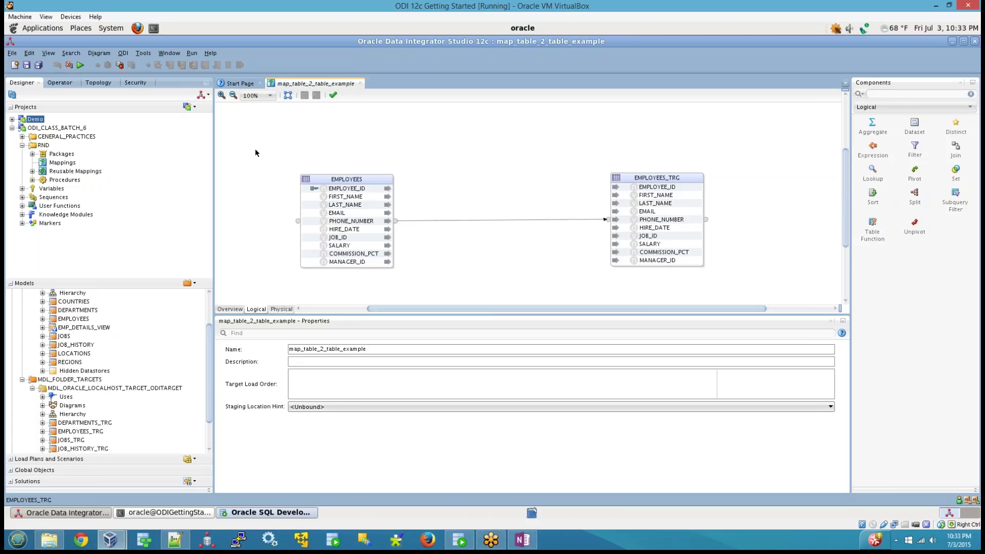
pyautogui.moveTo(259, 149); pyautogui.dragTo(743, 279)
pyautogui.moveTo(357, 179); pyautogui.dragTo(355, 132)
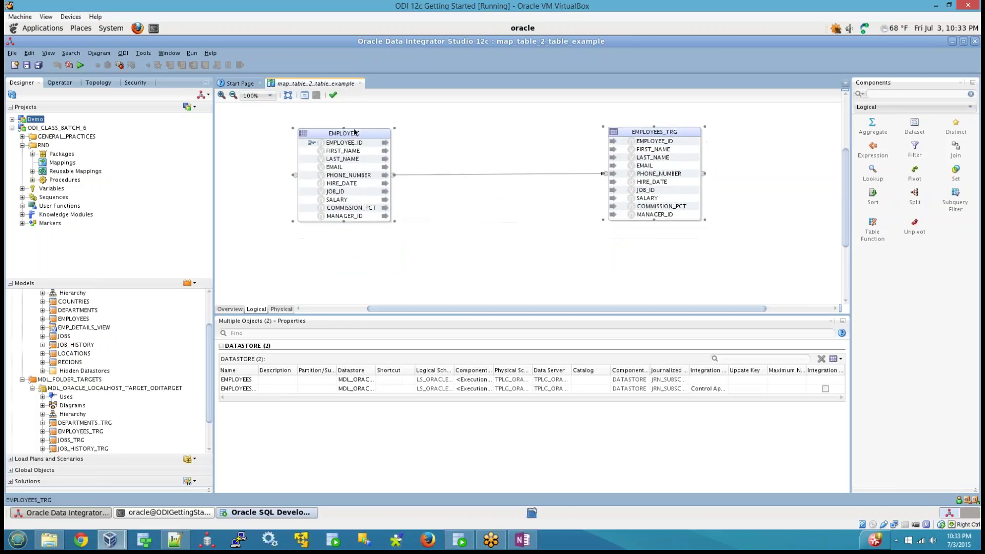
pyautogui.click(490, 298)
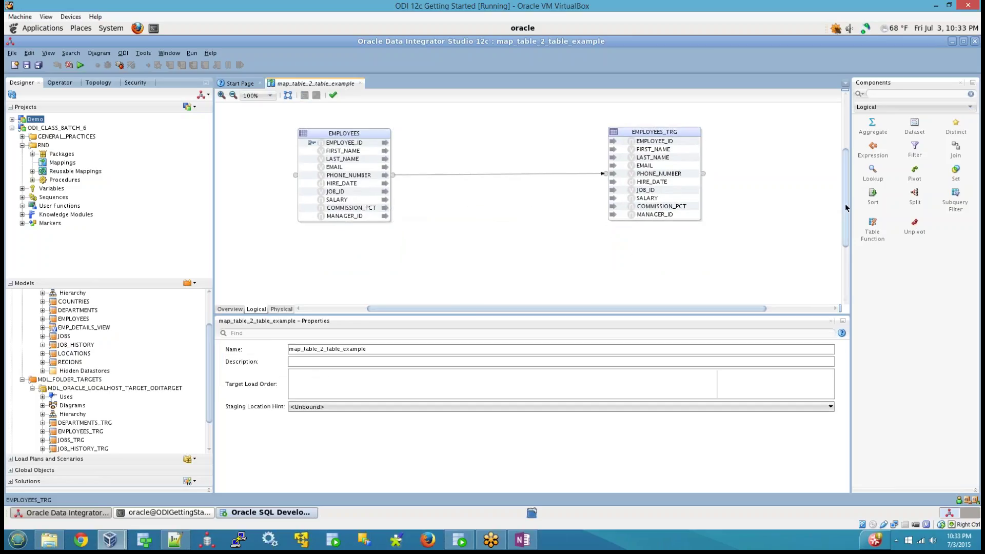
pyautogui.moveTo(845, 207)
pyautogui.mouseDown()
pyautogui.moveTo(847, 174)
pyautogui.moveTo(847, 193)
pyautogui.mouseUp()
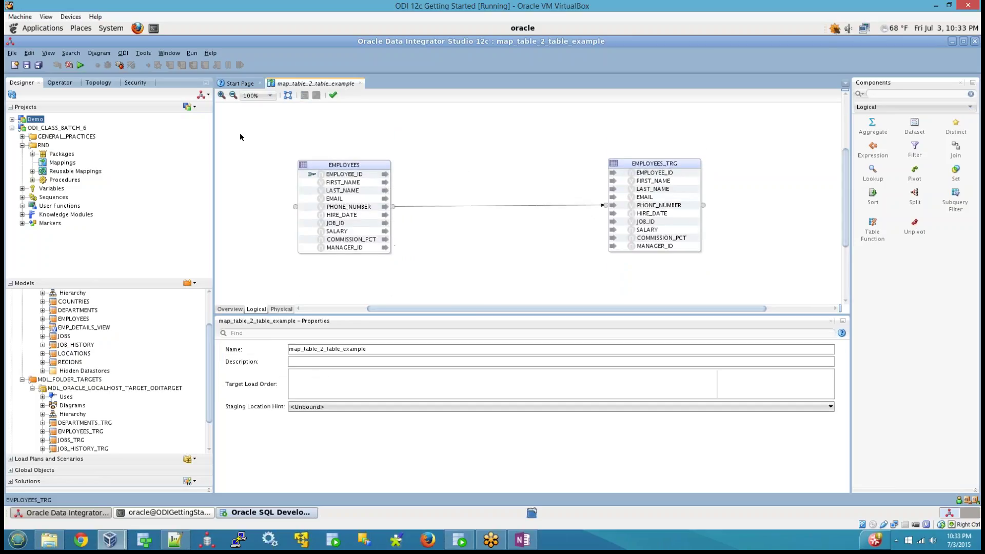
pyautogui.moveTo(240, 137); pyautogui.dragTo(827, 297)
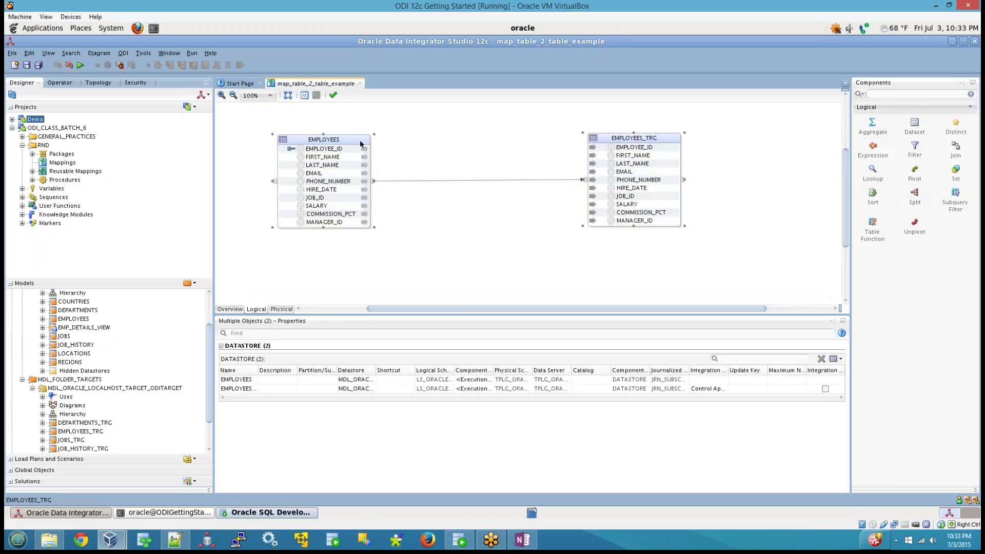
pyautogui.moveTo(360, 145); pyautogui.dragTo(359, 109)
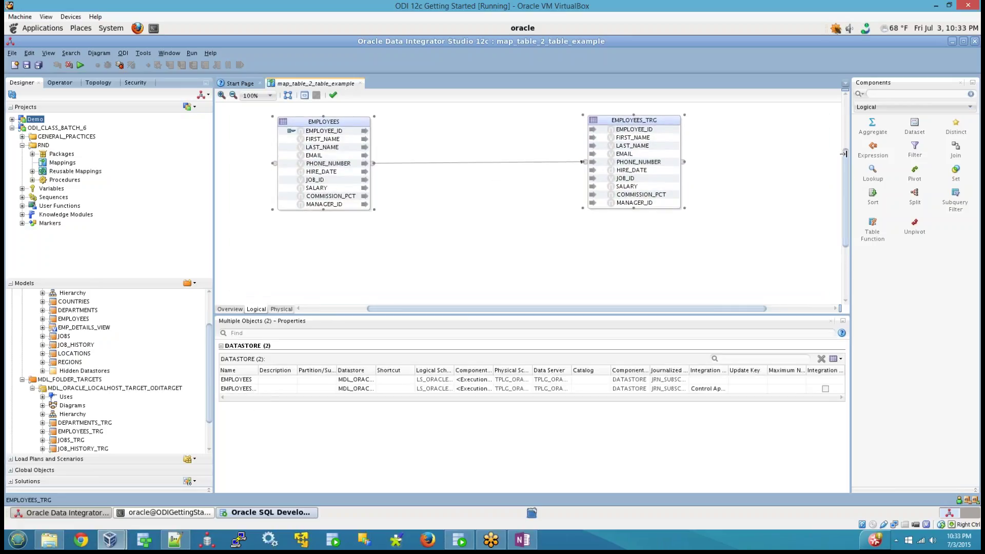
pyautogui.moveTo(844, 154); pyautogui.dragTo(838, 154)
pyautogui.click(278, 154)
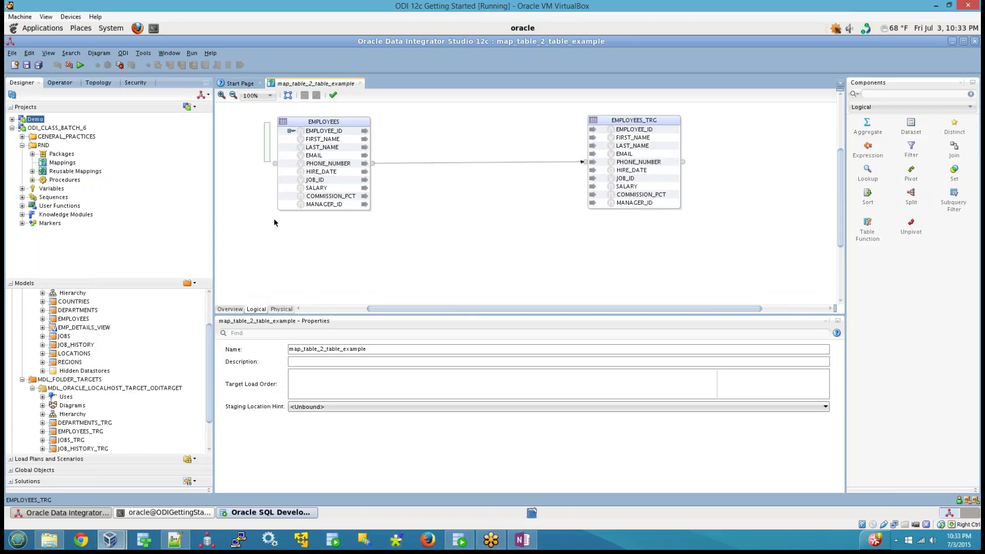
# Delete the connection from EMPLOYEES to EMPLOYEES_TRG while preserving downstream expressions.
pyautogui.moveTo(275, 222); pyautogui.dragTo(395, 269)
pyautogui.moveTo(512, 110); pyautogui.dragTo(802, 250)
pyautogui.press('Delete')
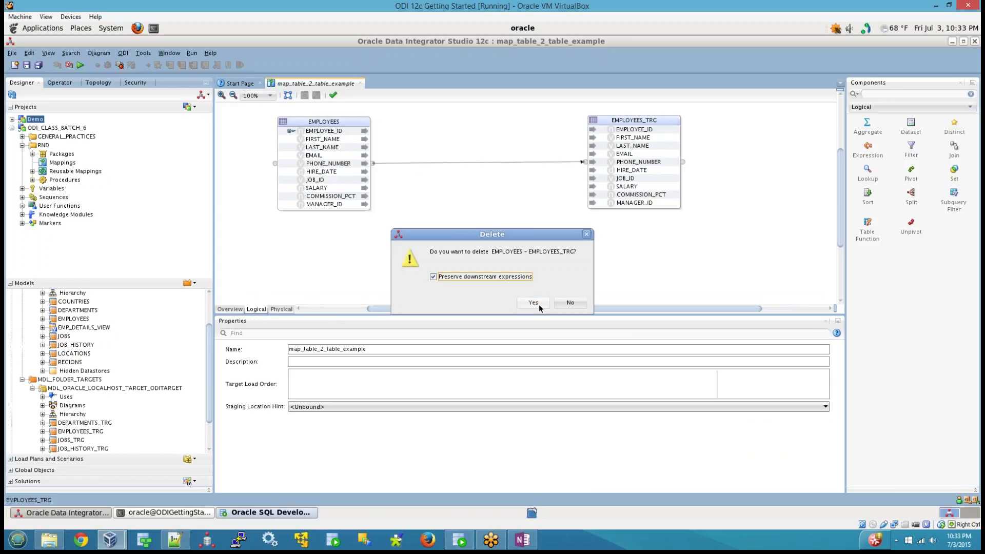
pyautogui.click(511, 280)
pyautogui.click(534, 303)
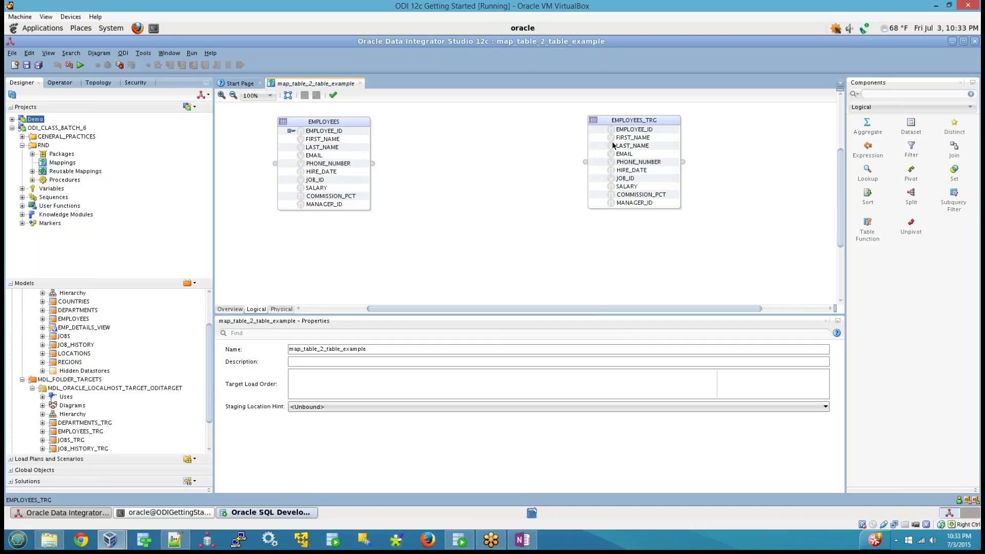
# Review the attributes, general properties and connector points of EMPLOYEES_TRG, and the general properties of EMPLOYEES.
pyautogui.click(626, 121)
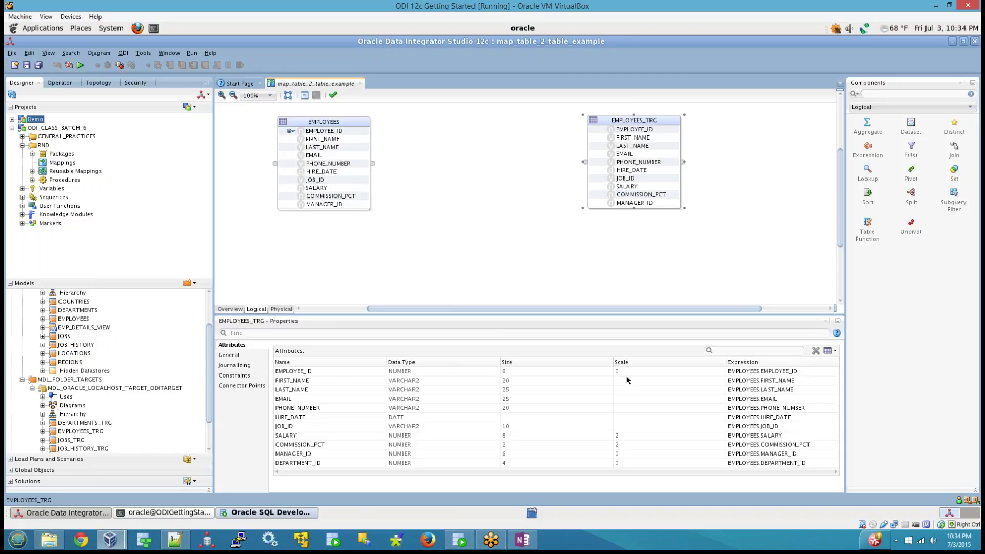
pyautogui.click(229, 356)
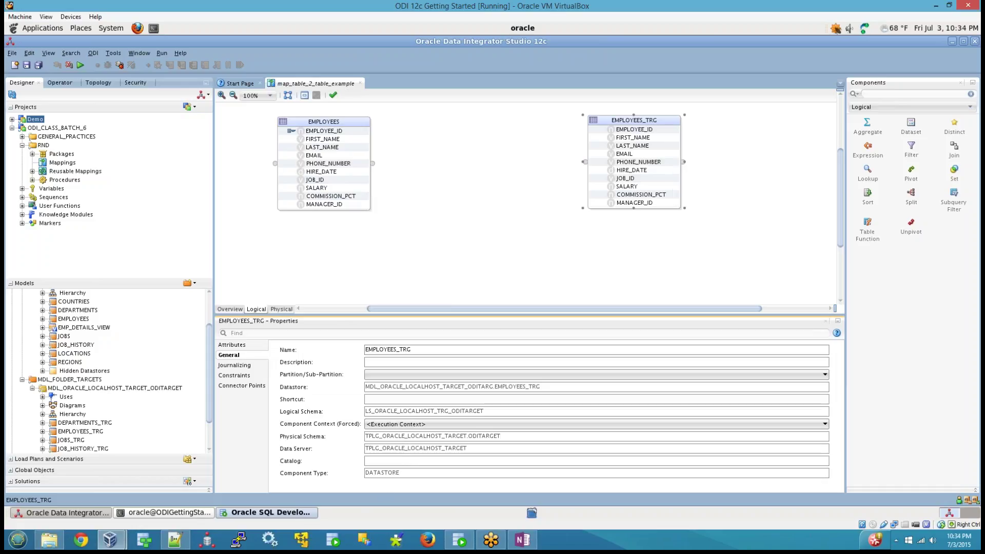
pyautogui.click(349, 122)
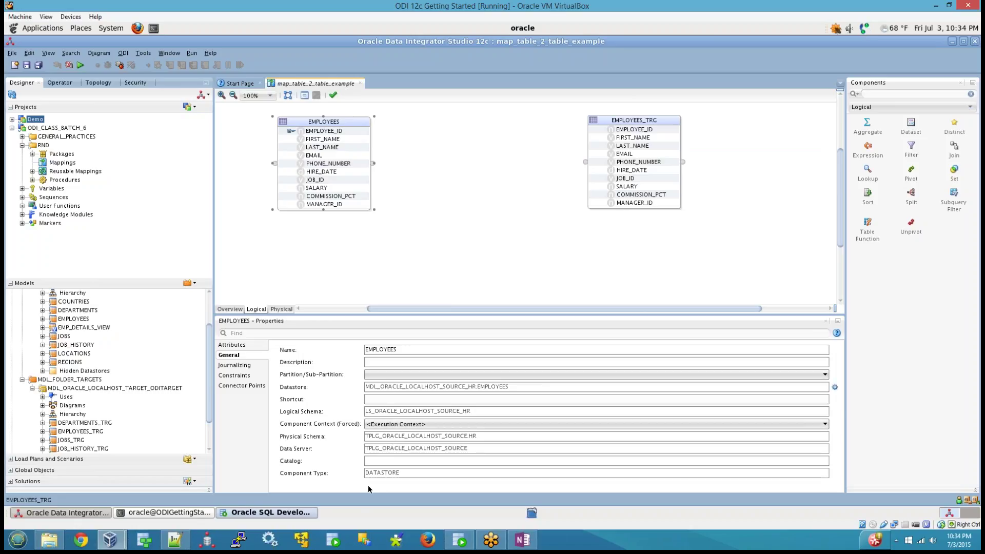
pyautogui.click(486, 221)
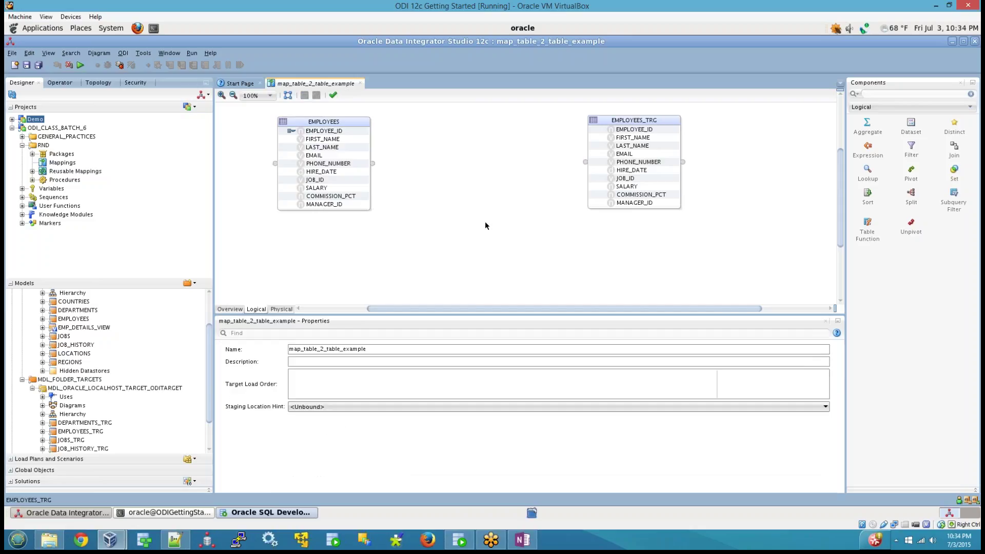
pyautogui.click(612, 119)
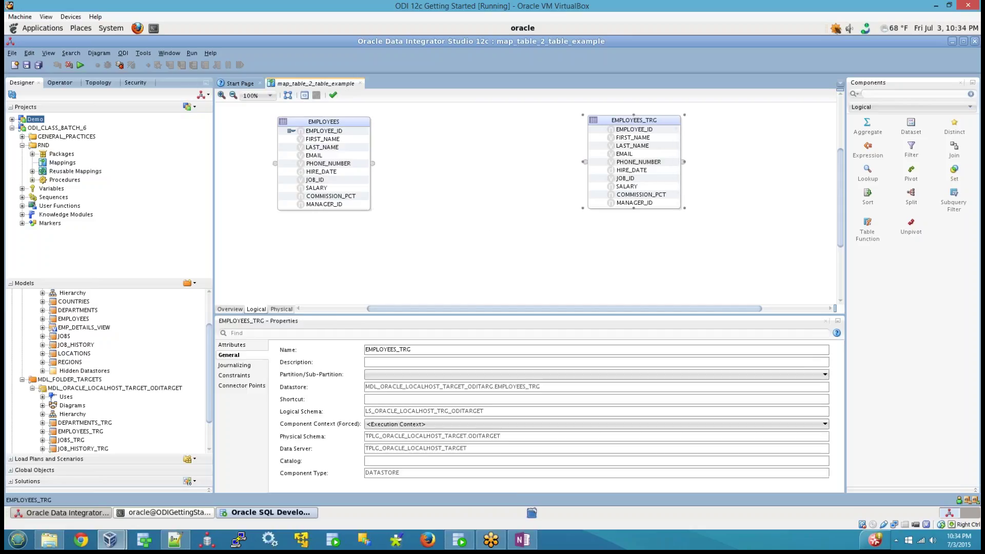
pyautogui.click(230, 386)
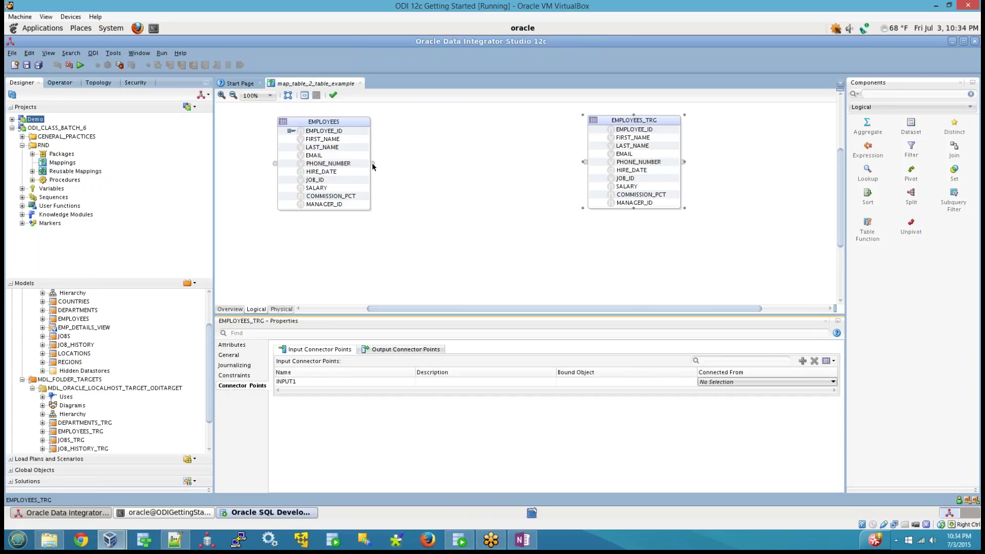
pyautogui.moveTo(374, 165); pyautogui.dragTo(585, 163)
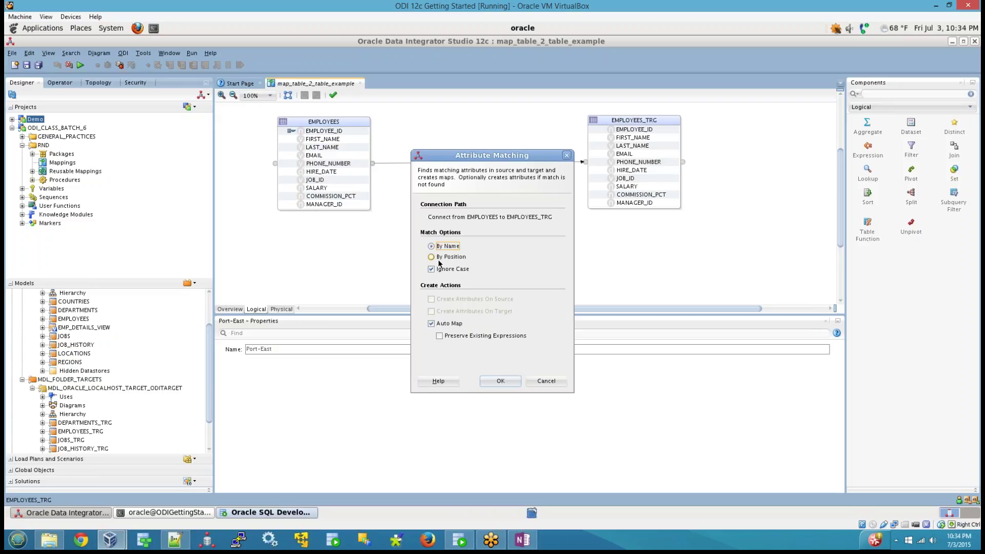
pyautogui.click(545, 380)
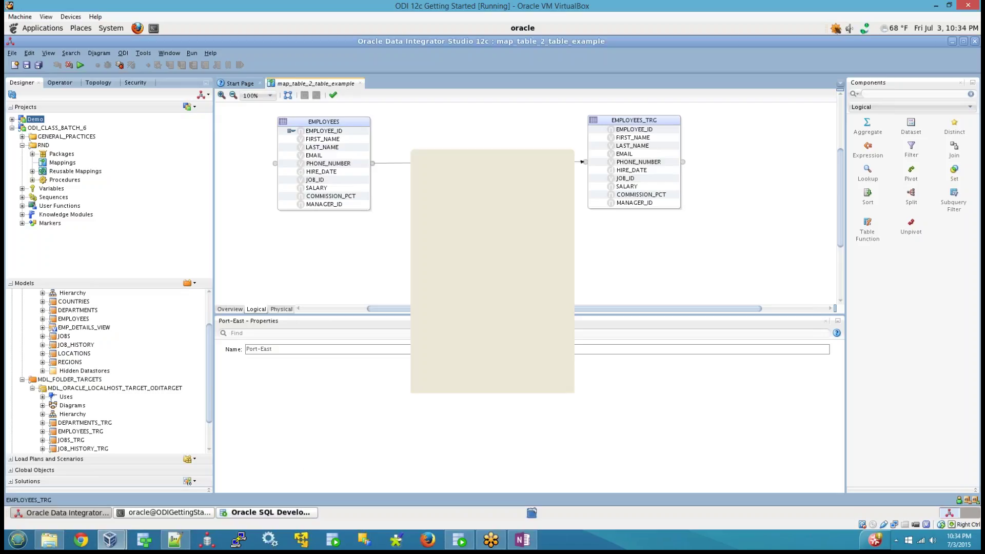
pyautogui.click(366, 282)
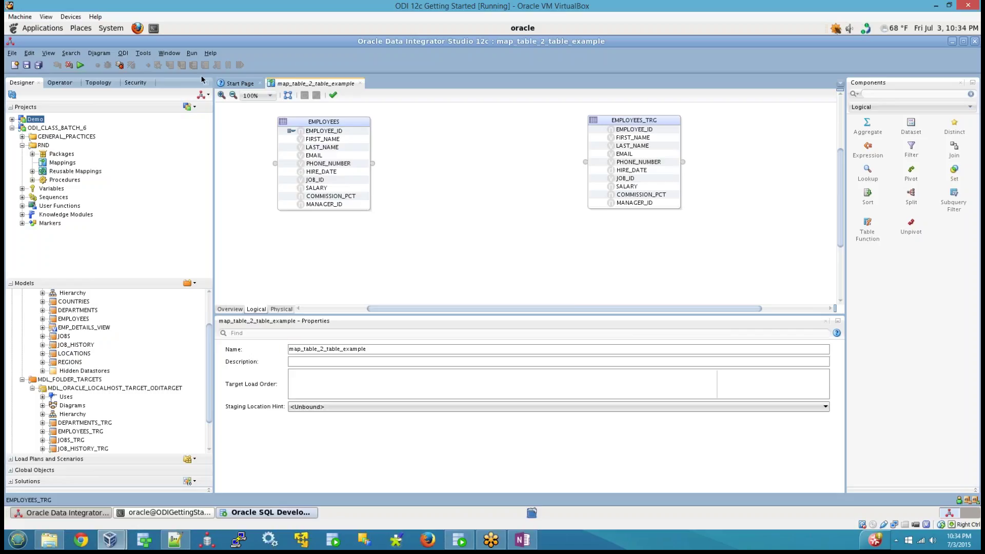
# Review the EMPLOYEES_TRG input connector points and the mapping's own name, description and target load order properties.
pyautogui.click(616, 119)
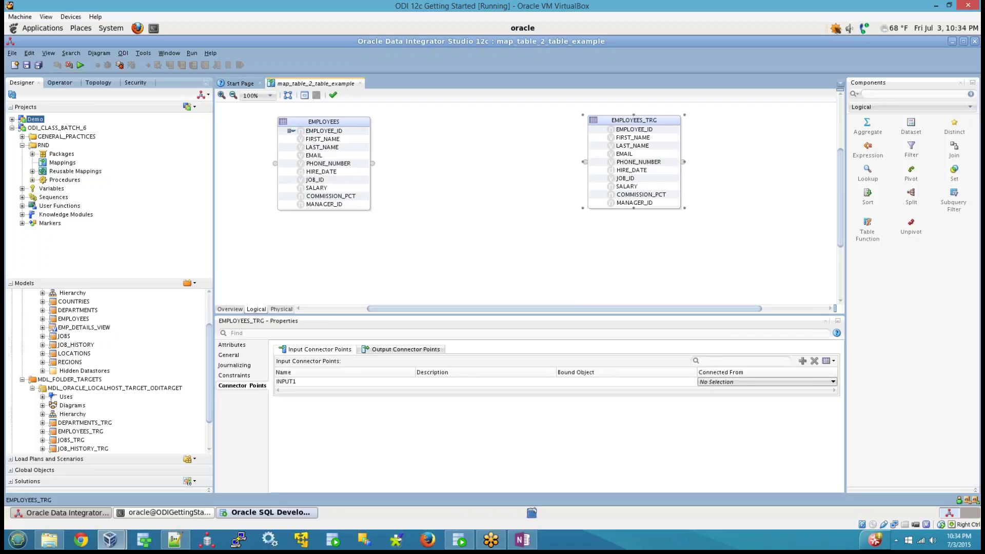
pyautogui.click(488, 180)
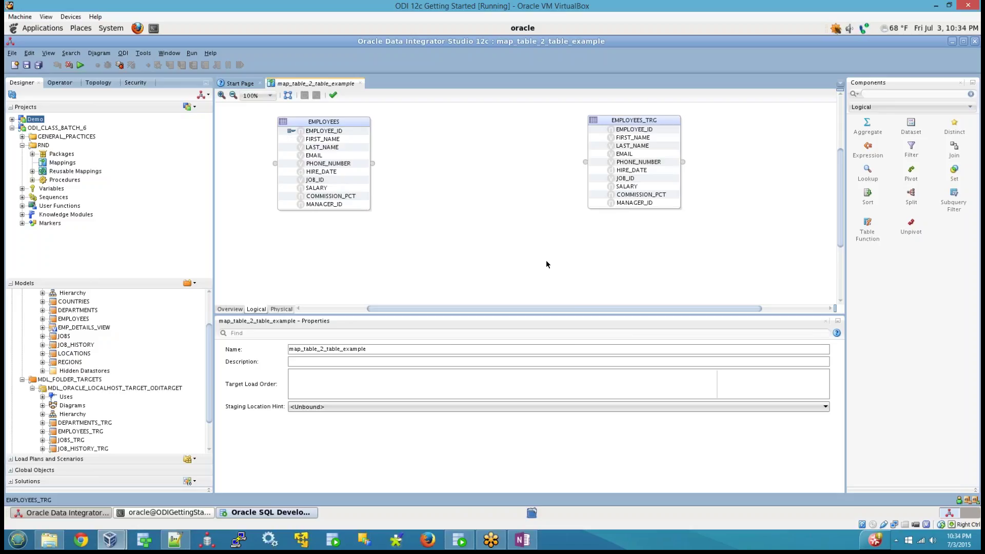
pyautogui.doubleClick(441, 351)
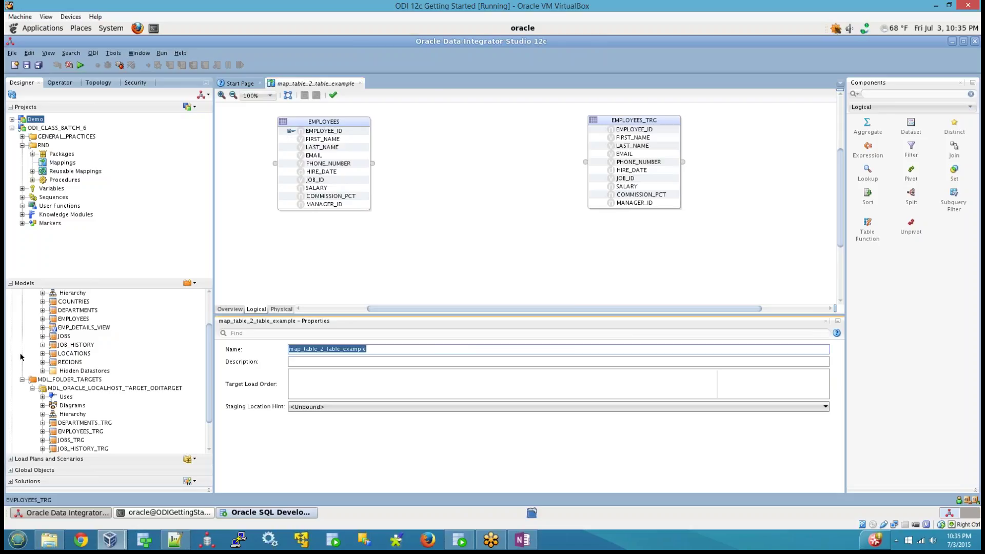
pyautogui.click(311, 363)
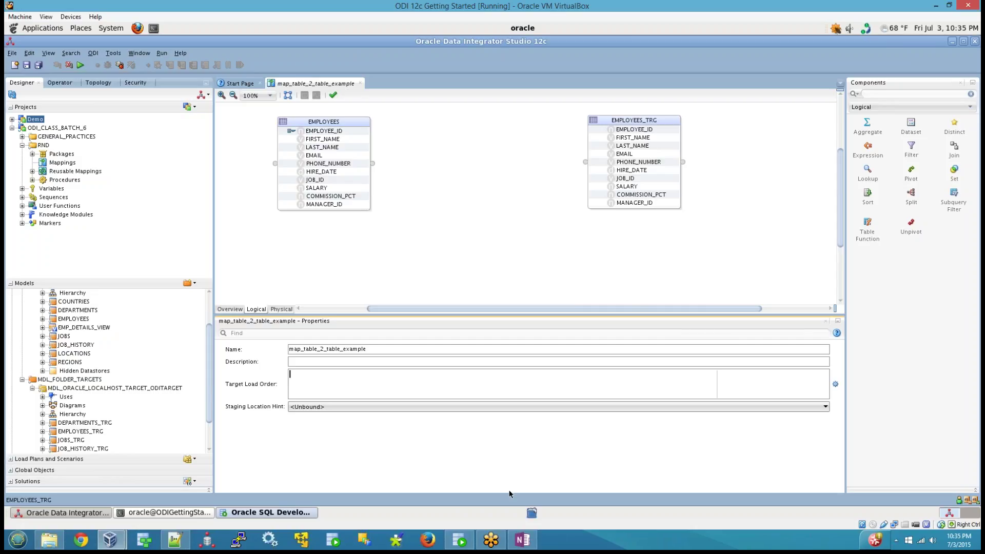
# Switch to the OneNote class notes and start a new line, "Target Load order of", with a gap below the numbered mapping list.
pyautogui.click(528, 539)
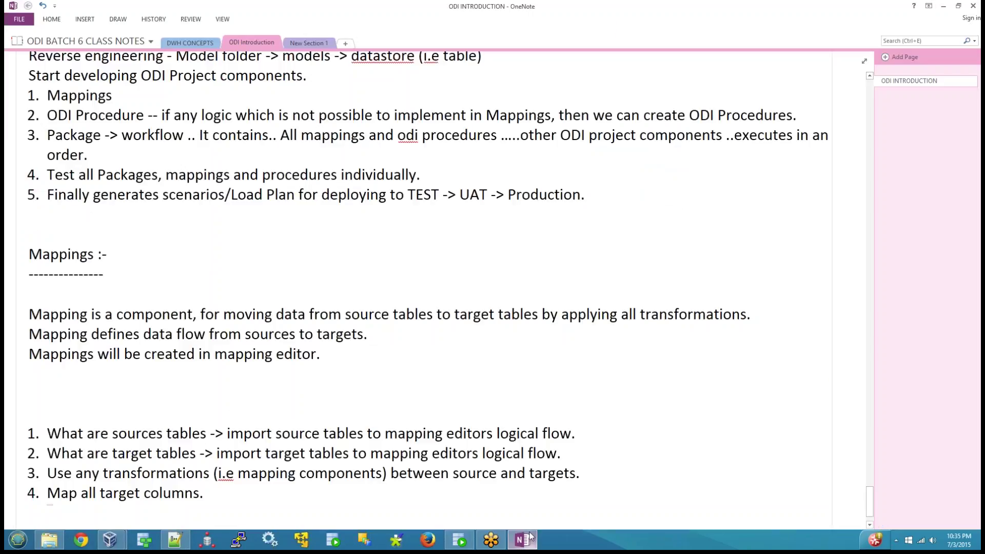
pyautogui.press('Return')
pyautogui.press('BackSpace')
pyautogui.write('Target')
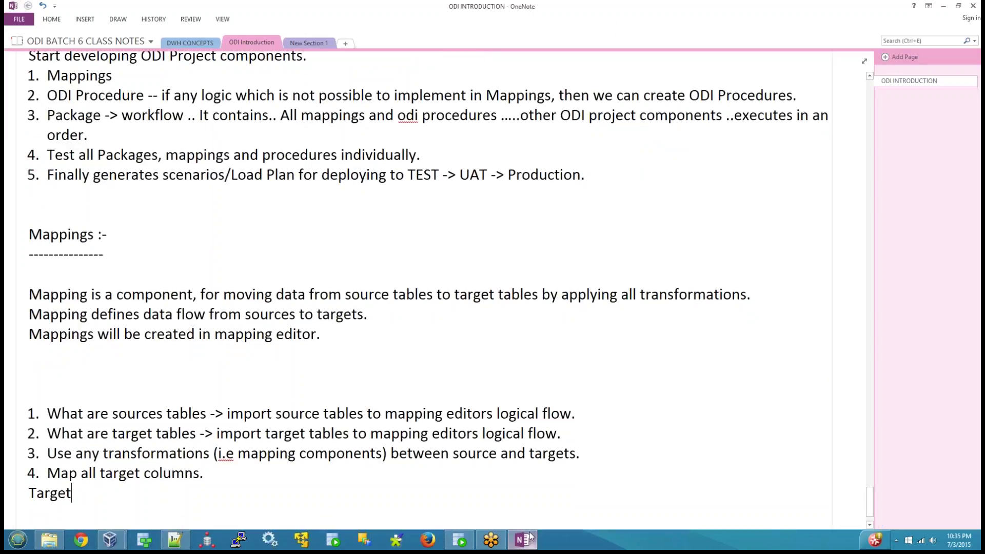
pyautogui.press('BackSpace')
pyautogui.press('BackSpace')
pyautogui.press('BackSpace')
pyautogui.press('BackSpace')
pyautogui.press('BackSpace')
pyautogui.press('BackSpace')
pyautogui.press('BackSpace')
pyautogui.write('Target Load ')
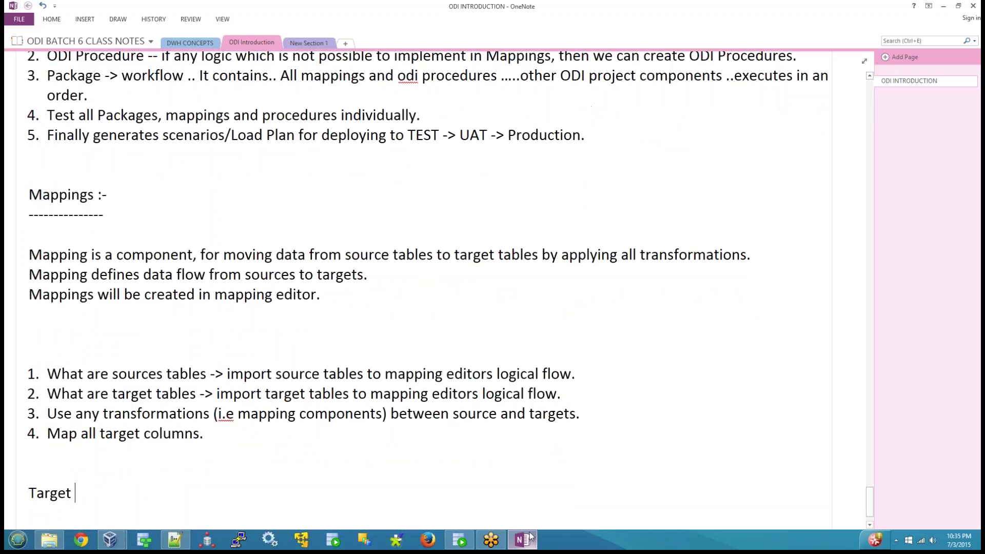
pyautogui.write('order of a')
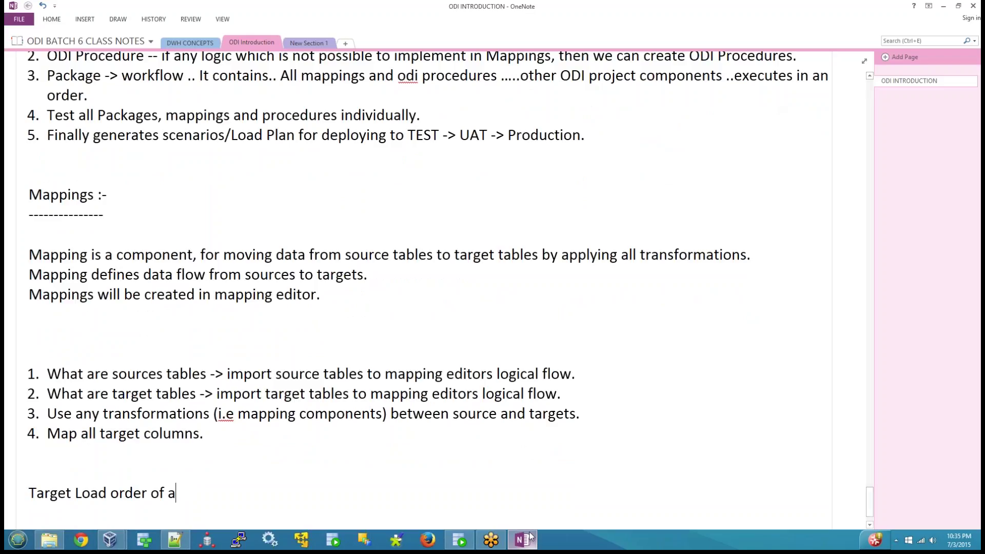
pyautogui.press('BackSpace')
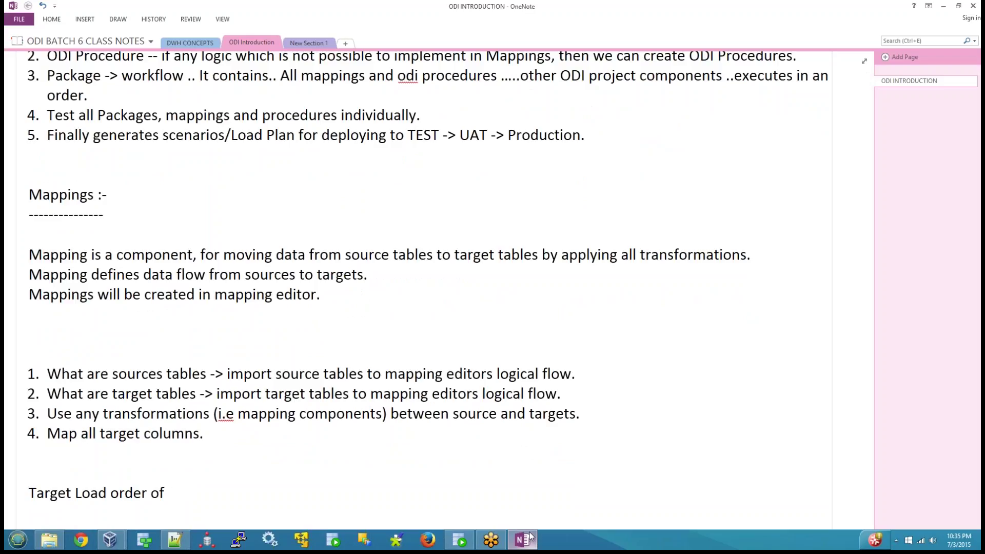
# Continue the target load order note with "map is :- if you have morethan one target table in mapping".
pyautogui.write('map is :- if you h')
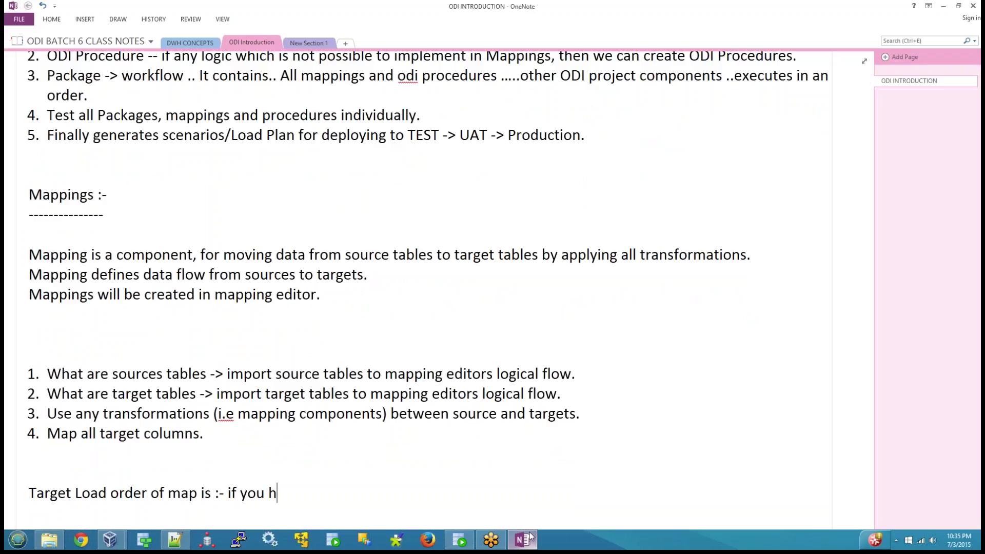
pyautogui.write('ave moretahn')
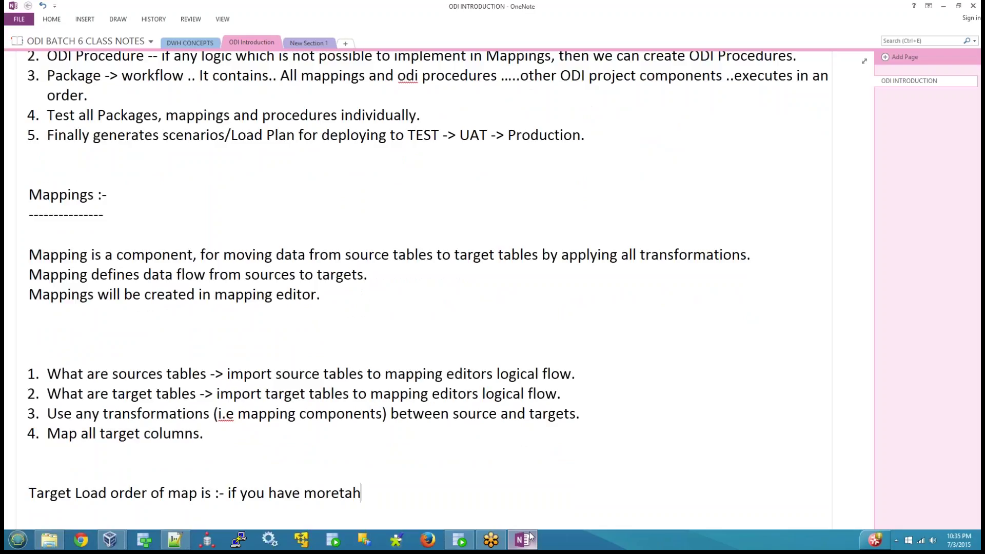
pyautogui.press('BackSpace')
pyautogui.press('BackSpace')
pyautogui.press('BackSpace')
pyautogui.write('han one target')
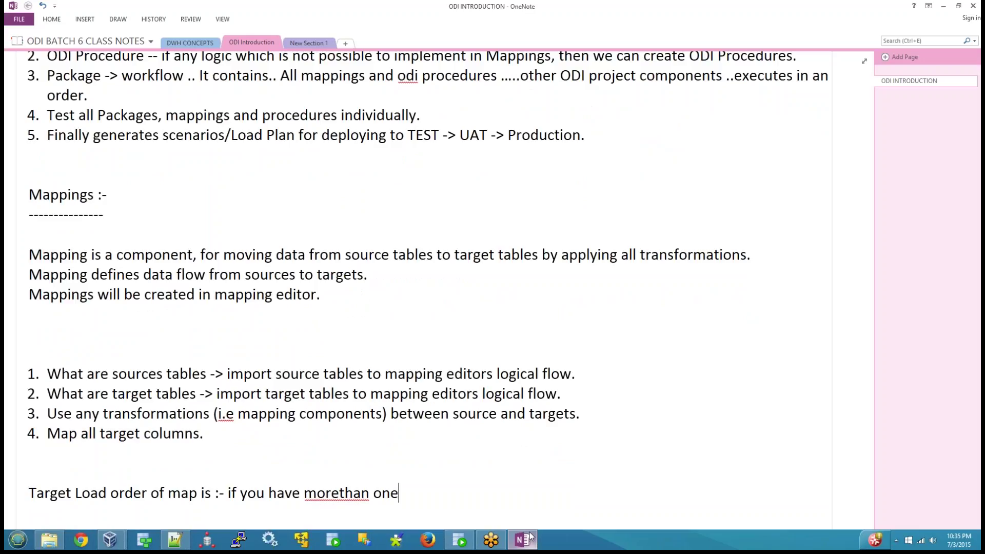
pyautogui.write(' m')
pyautogui.press('BackSpace')
pyautogui.write('tabe')
pyautogui.press('BackSpace')
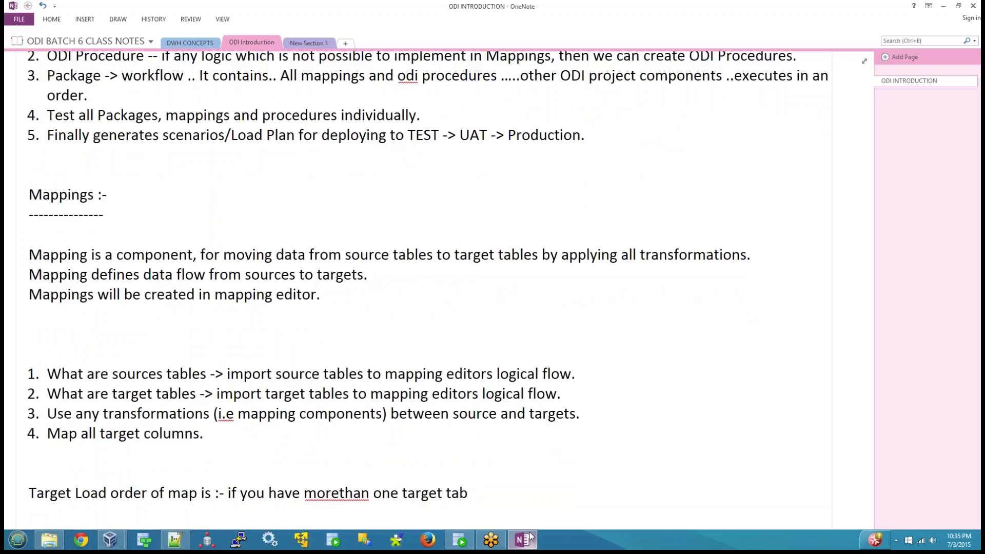
pyautogui.write('le in mapping')
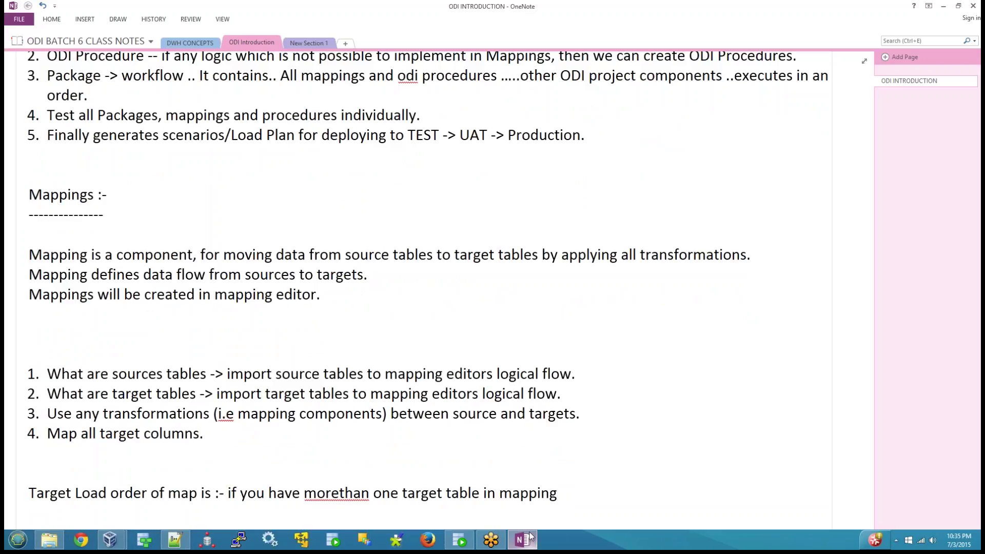
# Extend the note with ", target load order specifies the order".
pyautogui.write(', tar')
pyautogui.write('get ')
pyautogui.write('load ord')
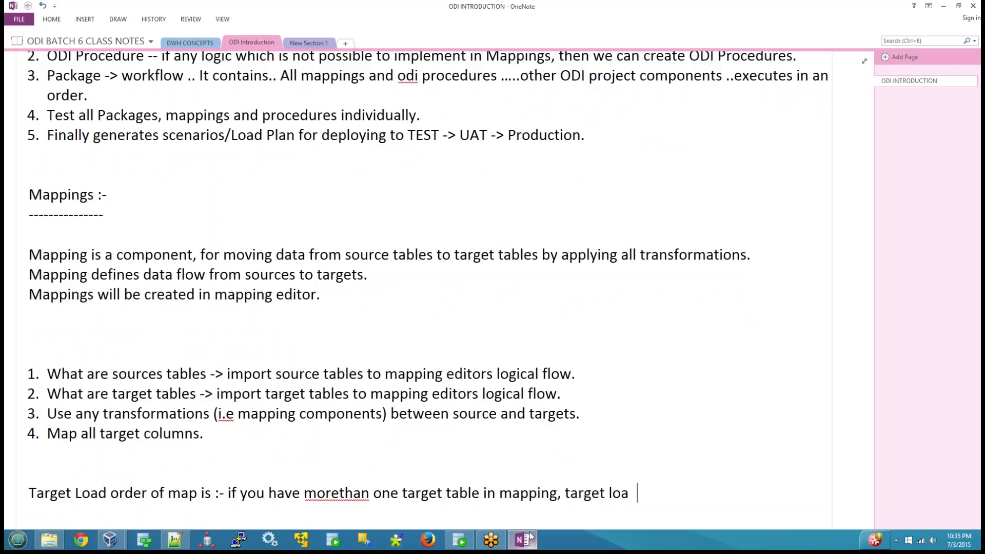
pyautogui.press('BackSpace')
pyautogui.press('BackSpace')
pyautogui.press('BackSpace')
pyautogui.press('BackSpace')
pyautogui.press('BackSpace')
pyautogui.press('BackSpace')
pyautogui.press('BackSpace')
pyautogui.press('BackSpace')
pyautogui.press('BackSpace')
pyautogui.press('BackSpace')
pyautogui.press('BackSpace')
pyautogui.press('BackSpace')
pyautogui.press('BackSpace')
pyautogui.press('BackSpace')
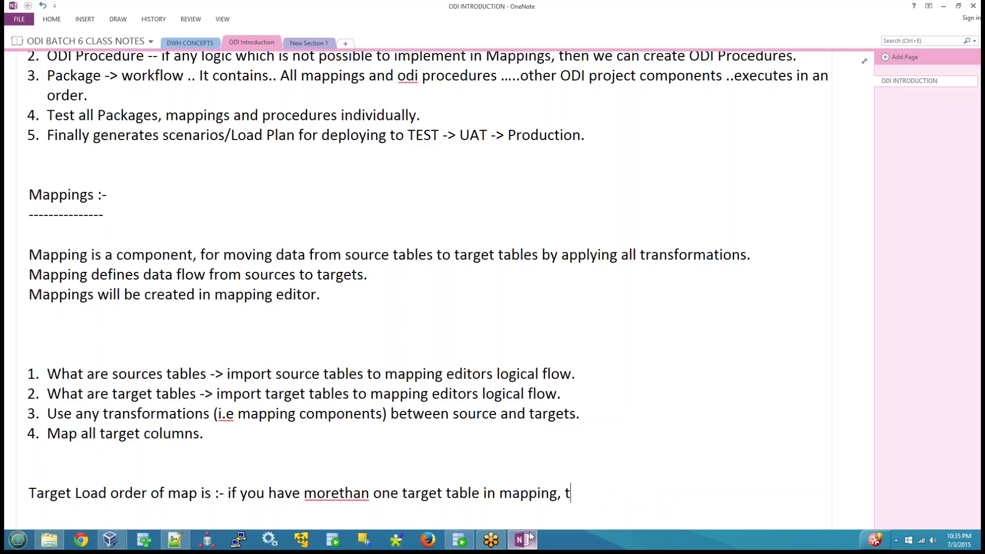
pyautogui.write('arget lo')
pyautogui.press('BackSpace')
pyautogui.press('BackSpace')
pyautogui.write('load order spe')
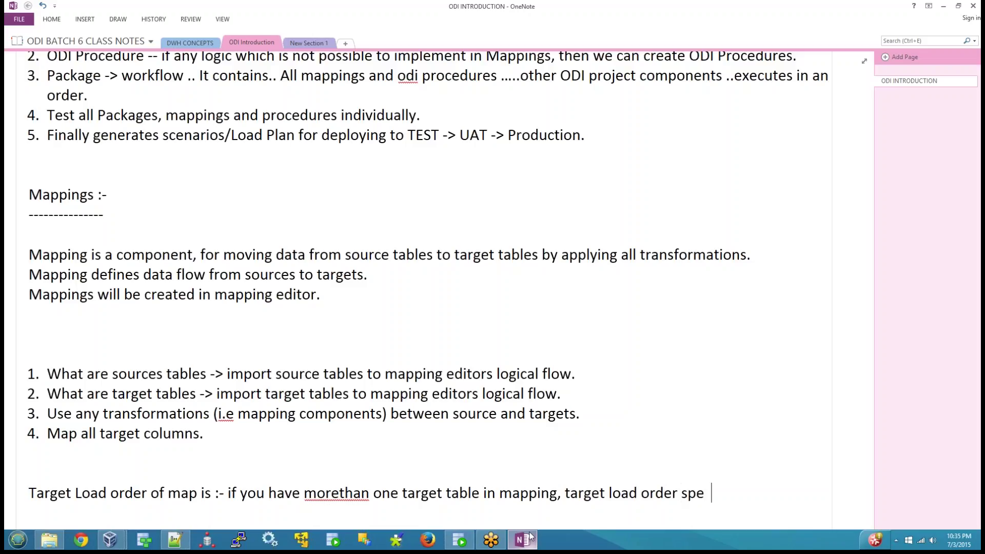
pyautogui.press('BackSpace')
pyautogui.write('cifies the order')
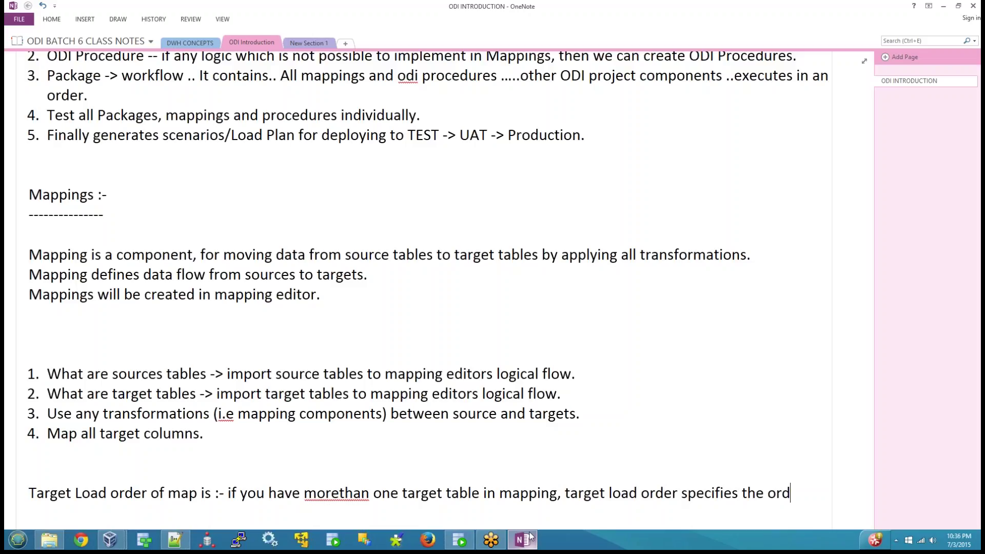
# Finish the note with "in which target tables need to load." and correct "morethan" to "more than".
pyautogui.write(' in whihc')
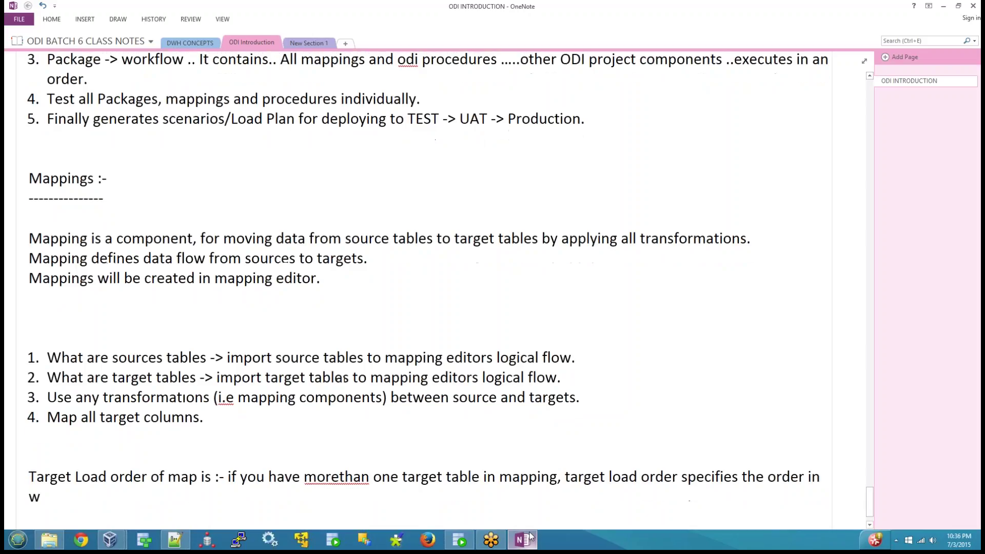
pyautogui.press('BackSpace')
pyautogui.press('BackSpace')
pyautogui.write('ch target')
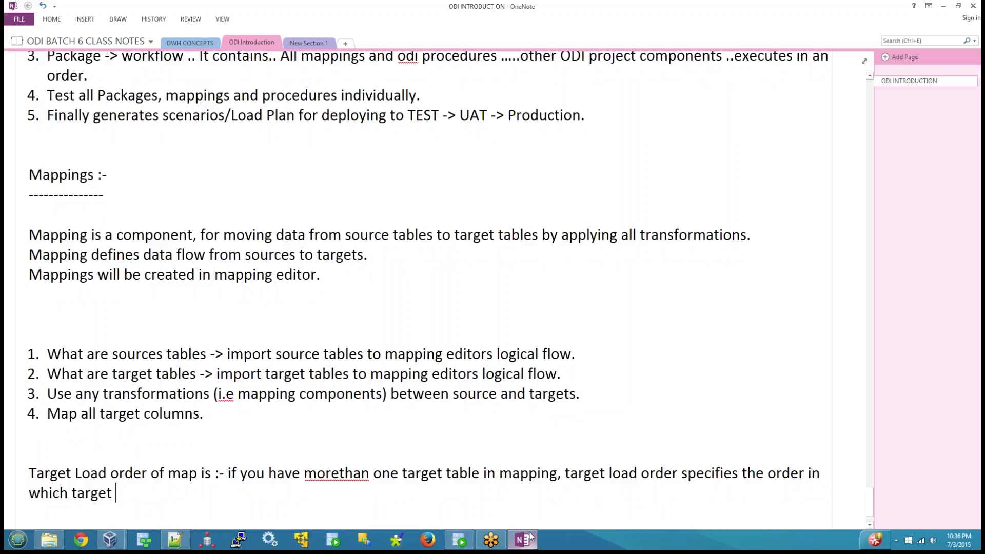
pyautogui.write(' tables nee')
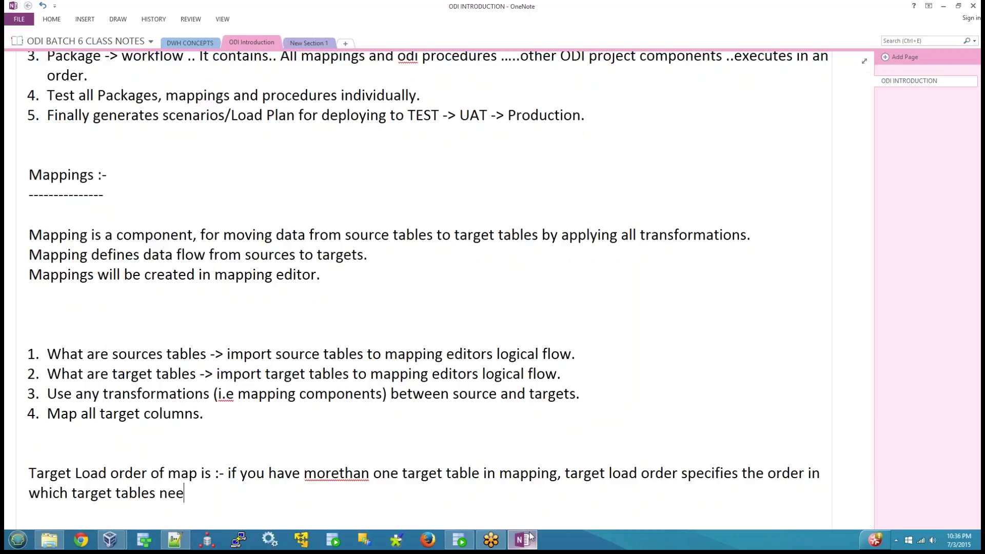
pyautogui.write('d to load.')
pyautogui.click(335, 478)
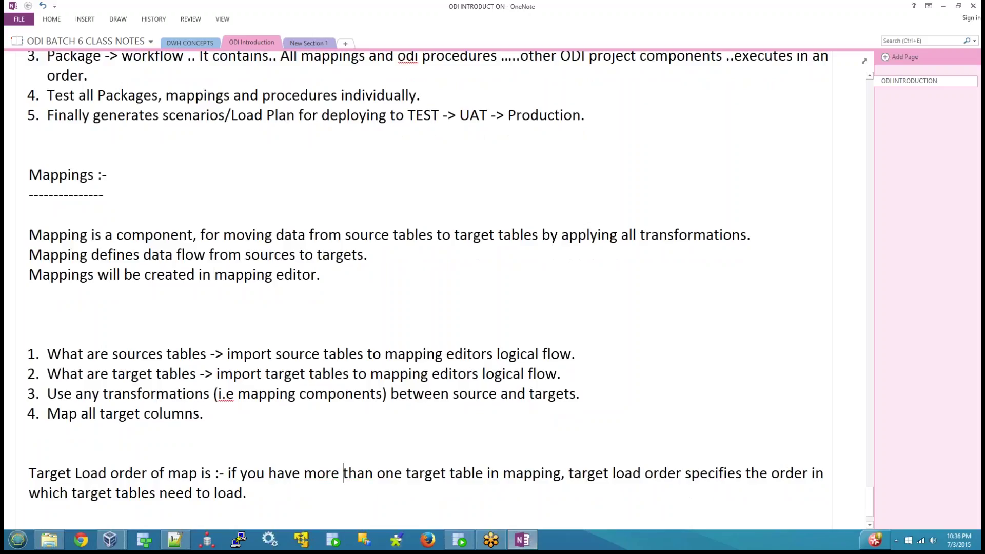
# Highlight the complete two-line target load order note for review.
pyautogui.click(28, 473)
pyautogui.hotkey('shift', 'Down')
pyautogui.hotkey('shift', 'Down')
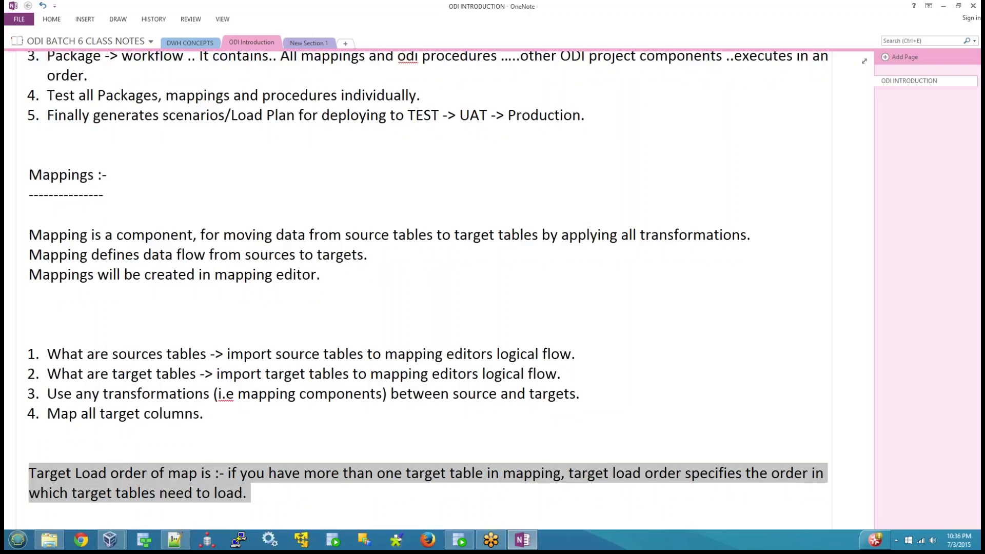
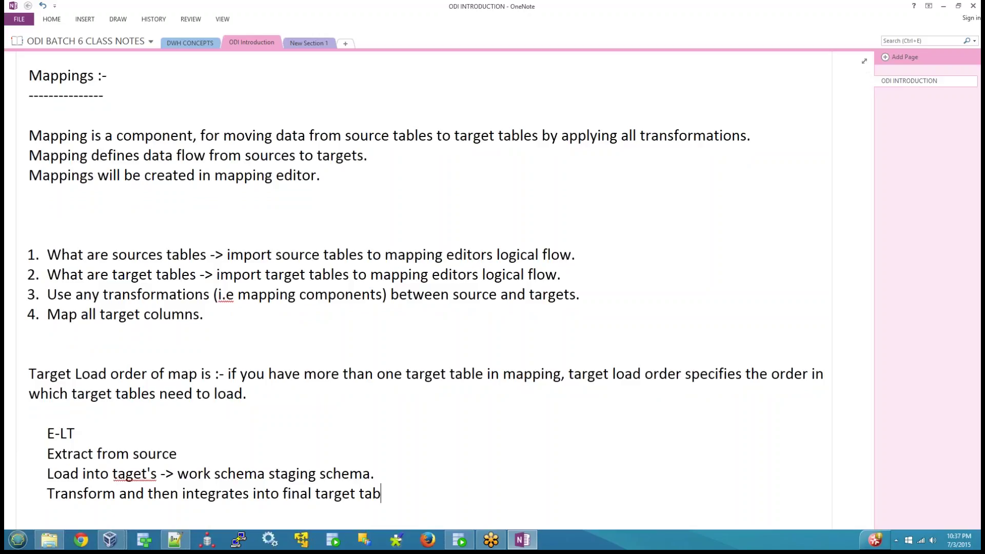
# Review the E-LT notes, highlighting the E-LT heading and the line about loading into the work or staging schema.
pyautogui.press('Up')
pyautogui.press('Up')
pyautogui.press('Up')
pyautogui.hotkey('shift', 'Home')
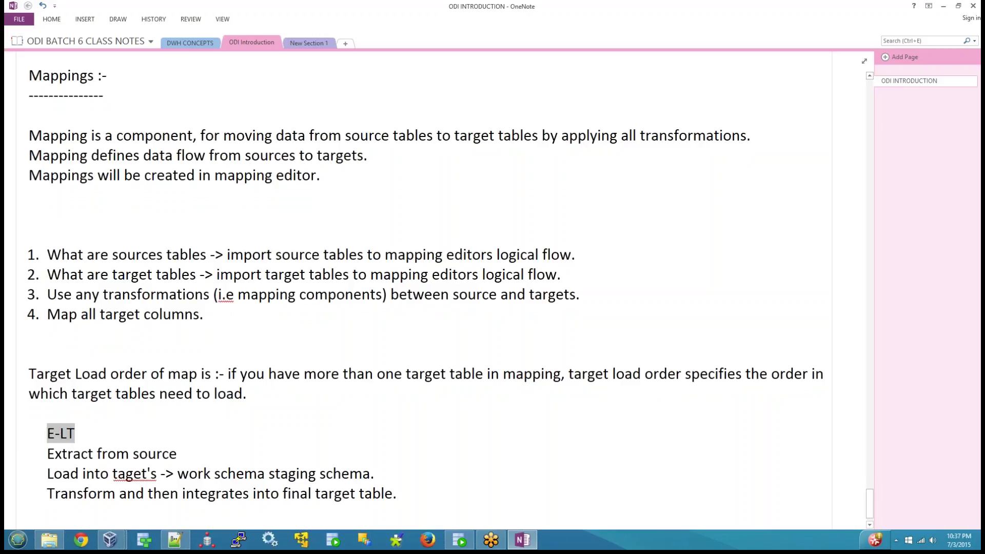
pyautogui.press('Down')
pyautogui.press('Down')
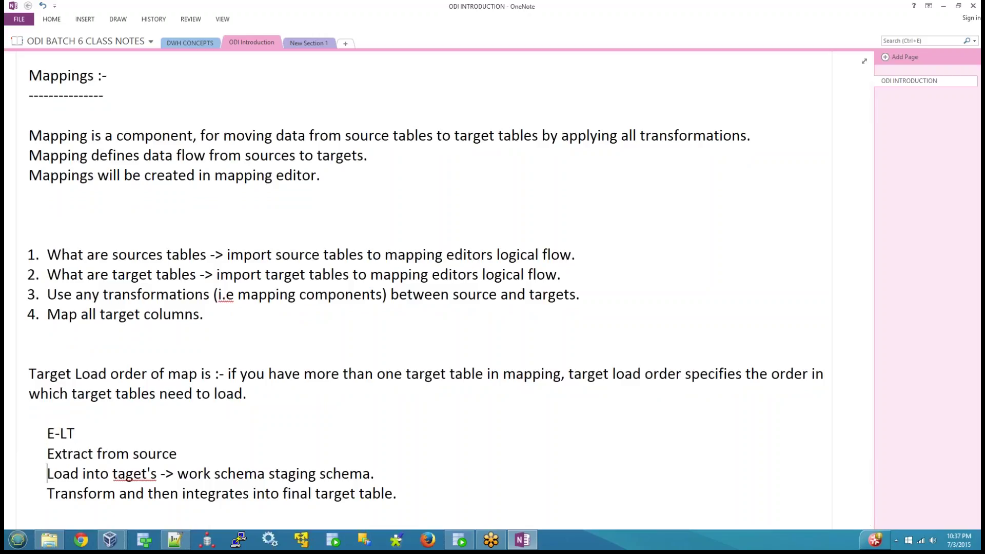
pyautogui.hotkey('shift', 'End')
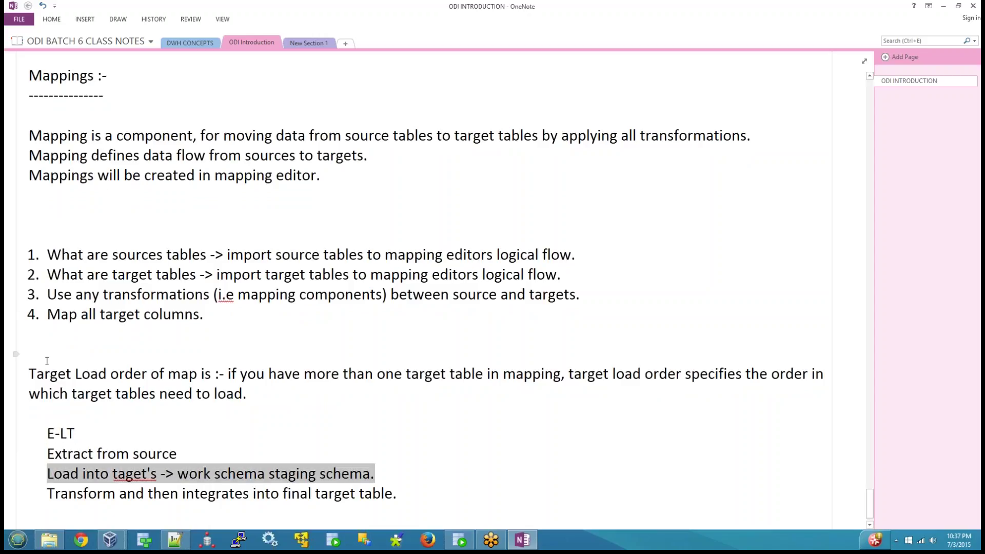
# Switch to ODI Studio and view the Oracle data server TPLG_ORACLE_LOCALHOST_TARGET in the topology's physical architecture, then close its definition.
pyautogui.click(107, 543)
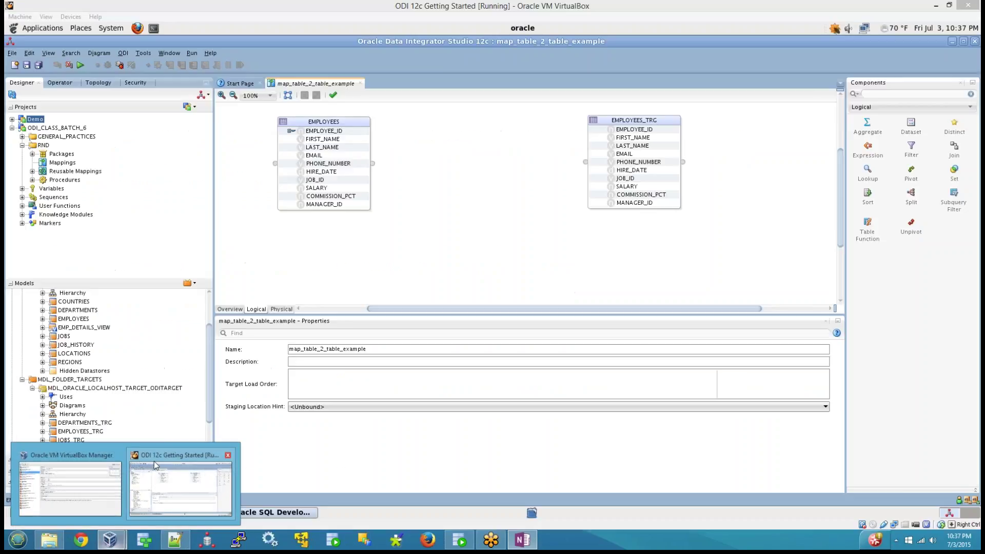
pyautogui.click(154, 460)
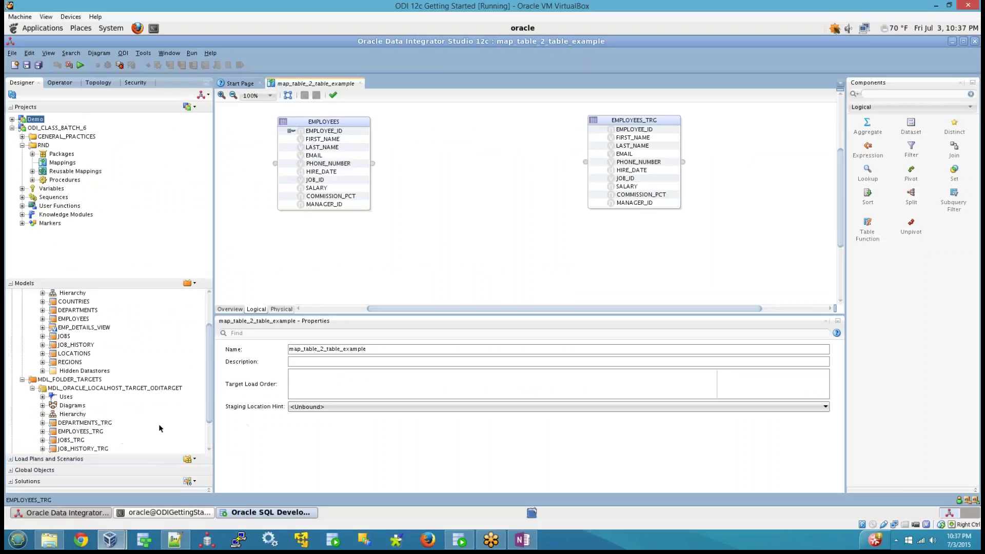
pyautogui.click(94, 86)
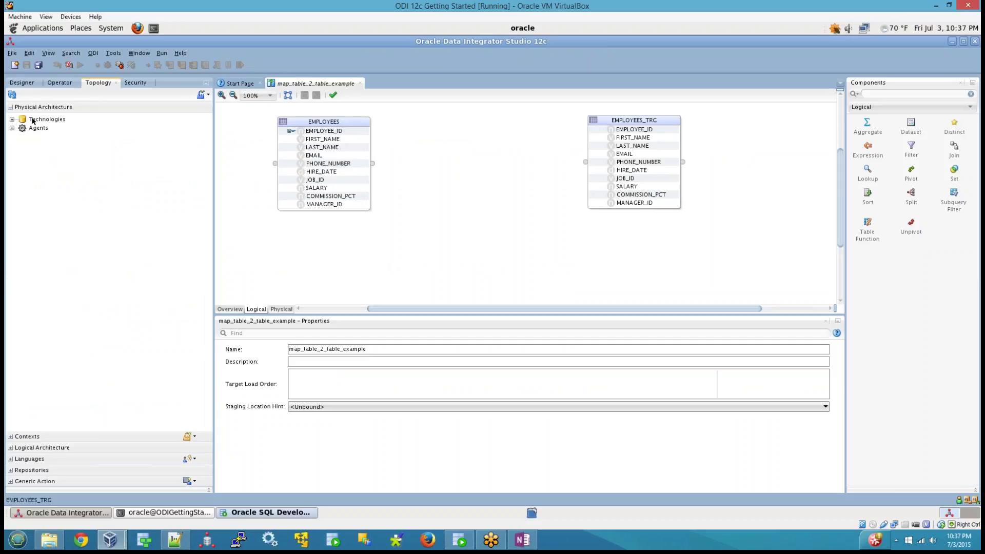
pyautogui.click(11, 121)
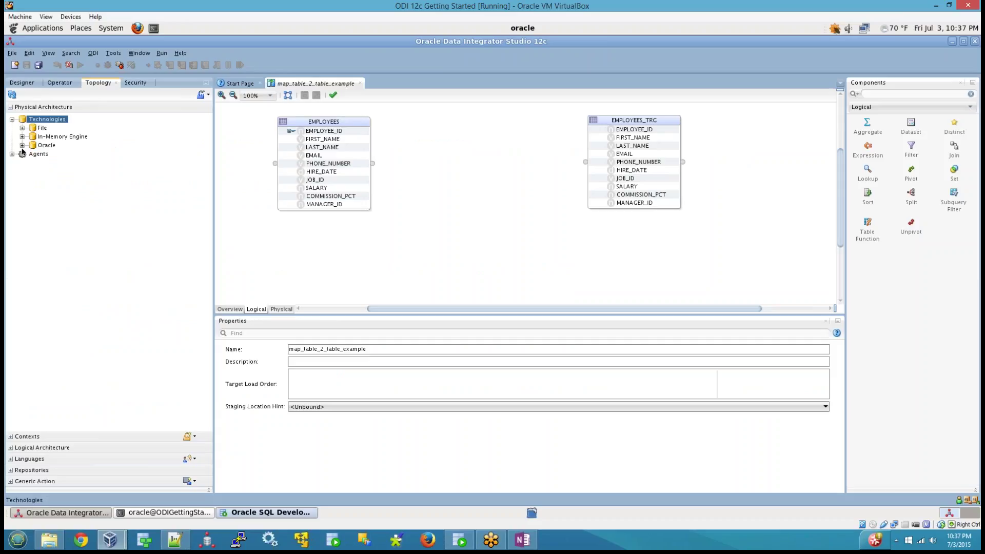
pyautogui.click(22, 145)
pyautogui.doubleClick(122, 169)
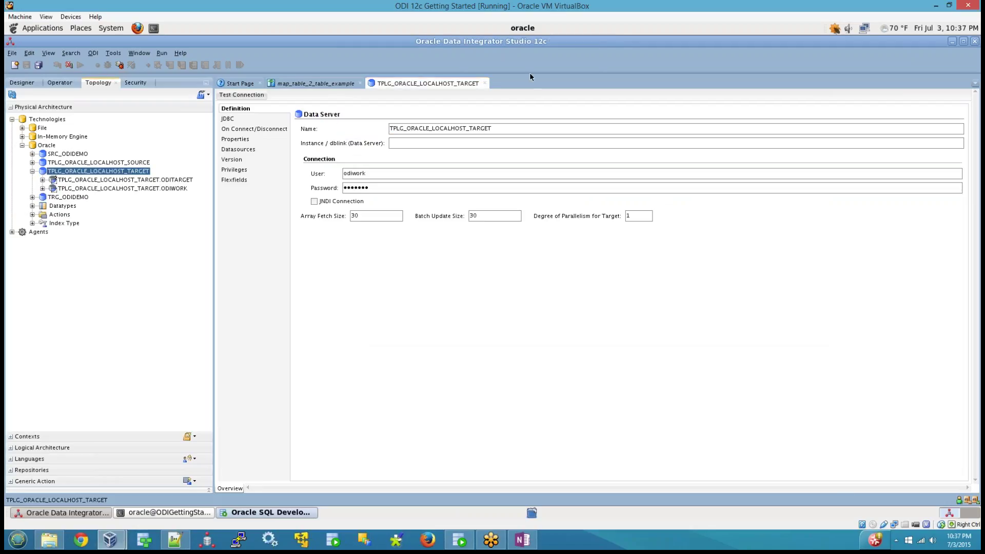
pyautogui.click(485, 84)
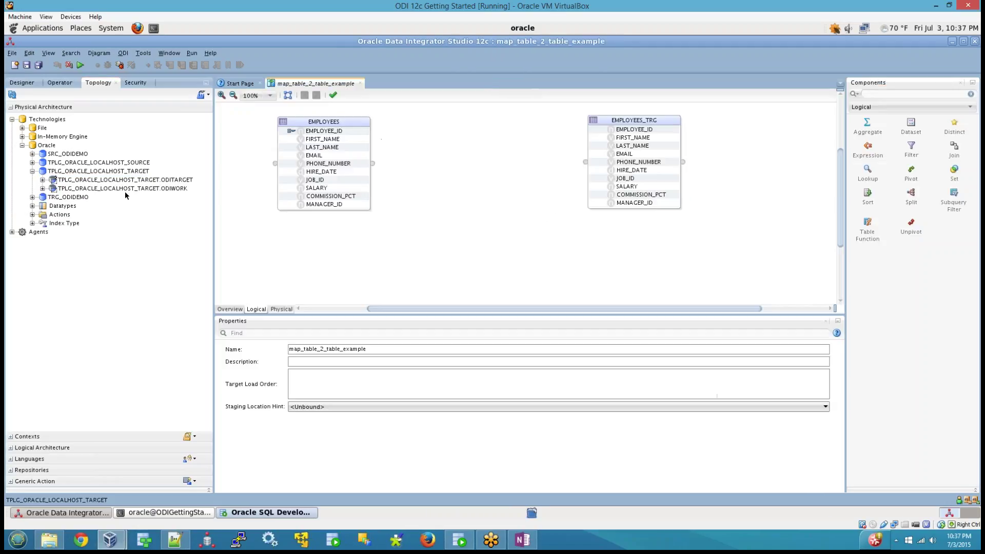
# Open the physical schema TPLG_ORACLE_LOCALHOST_TARGET.ODITARGET to examine its schema and work schema settings.
pyautogui.click(151, 180)
pyautogui.doubleClick(152, 181)
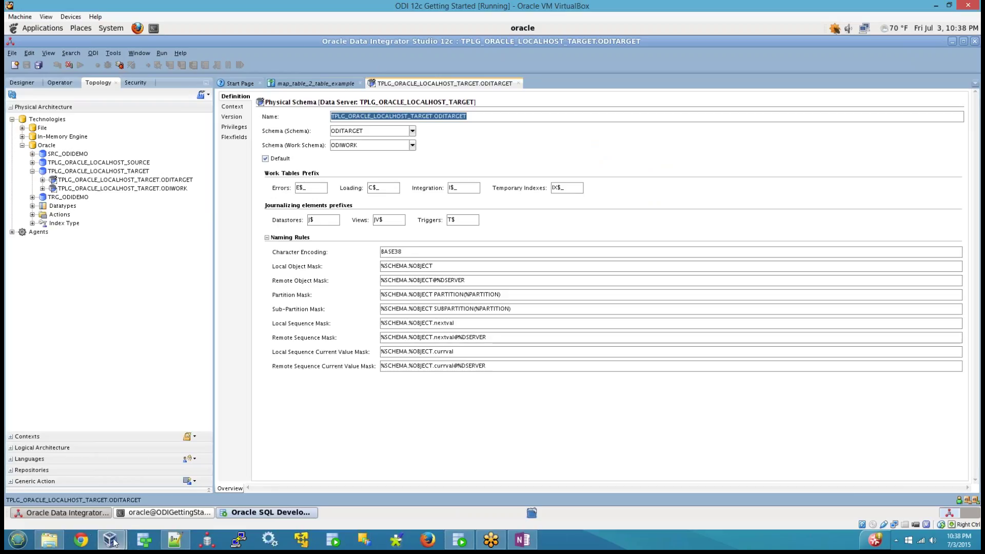
pyautogui.click(56, 513)
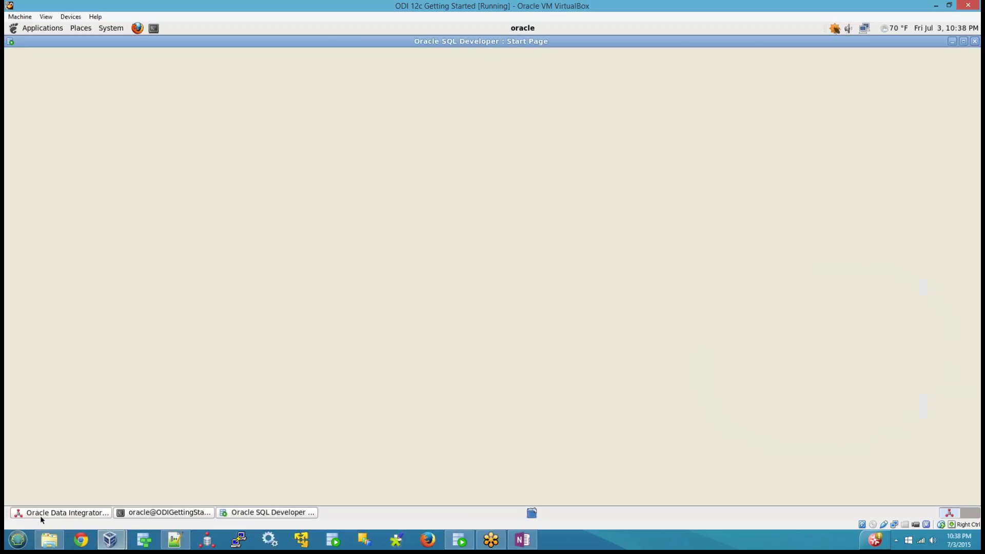
pyautogui.click(40, 516)
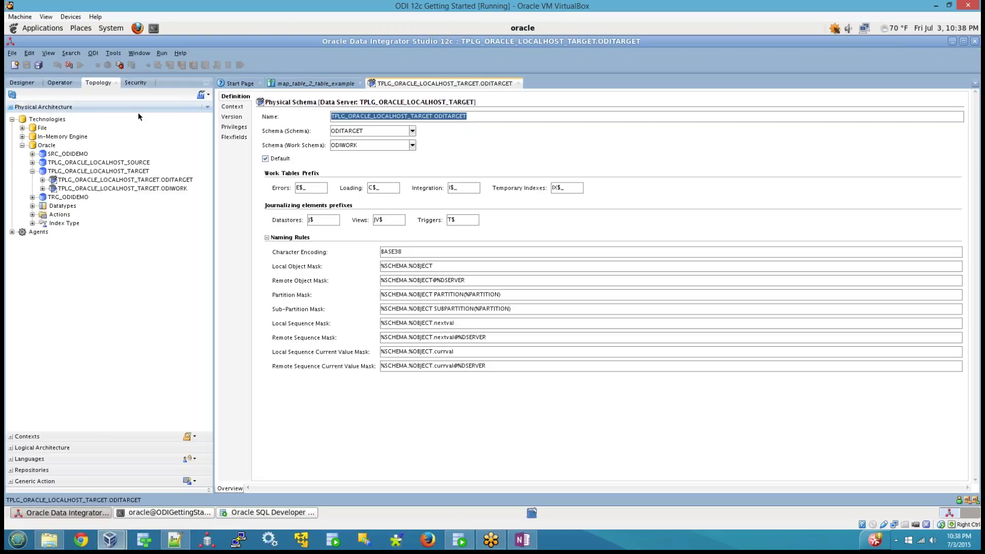
# Return to the map_table_2_table_example mapping and review its Staging Location Hint property.
pyautogui.click(358, 81)
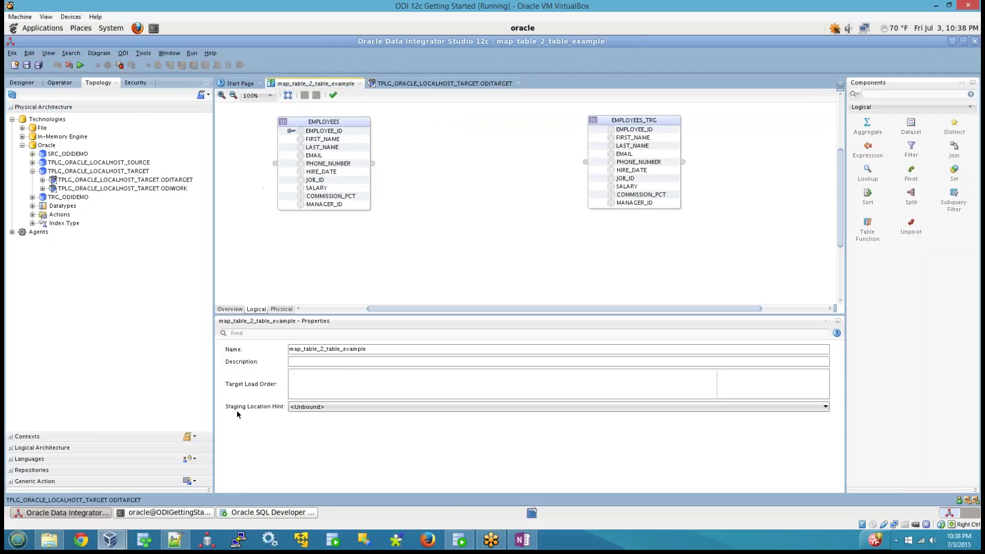
pyautogui.click(276, 420)
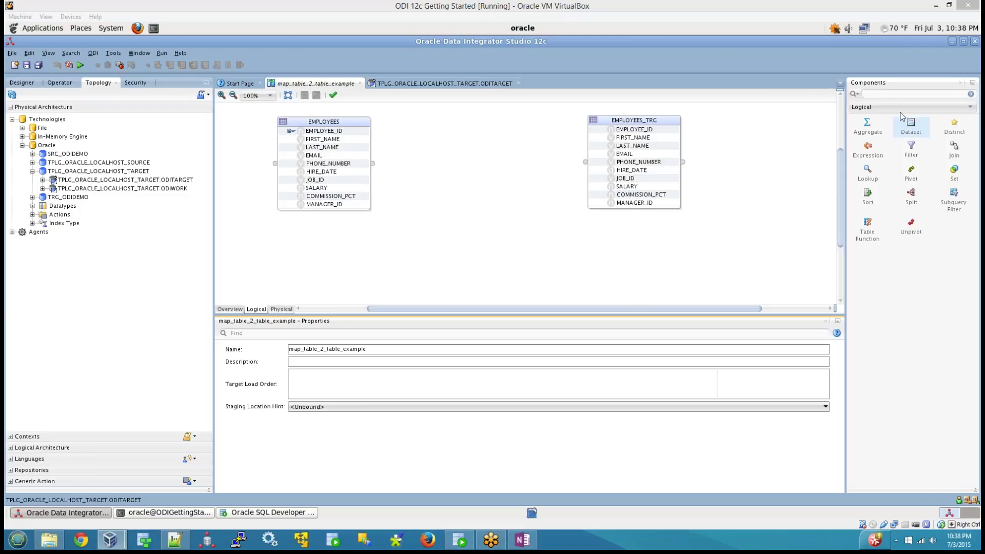
pyautogui.click(482, 217)
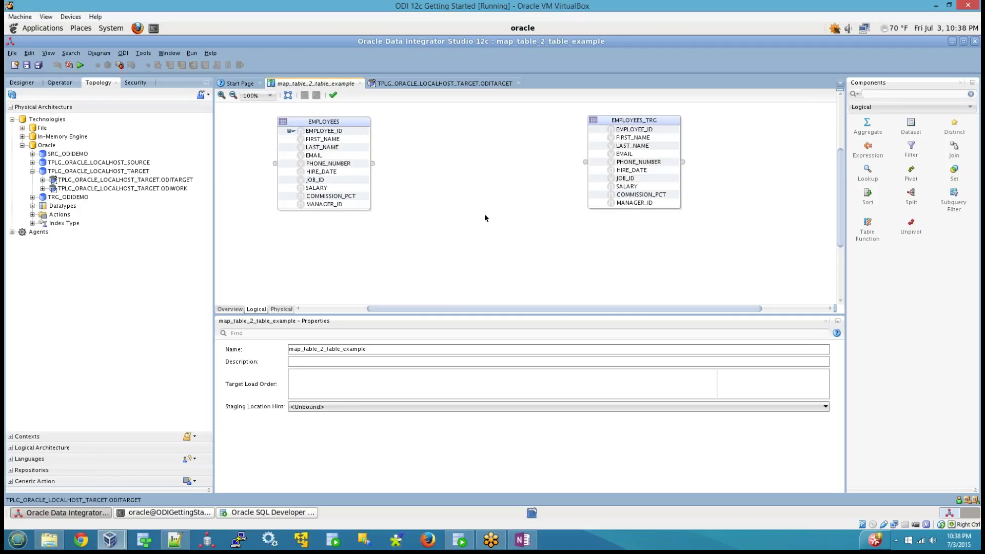
# Check the work schema of physical schema TPLG_ORACLE_LOCALHOST_TARGET.ODITARGET against the Staging Location Hint of map_table_2_table_example.
pyautogui.click(421, 86)
pyautogui.click(361, 147)
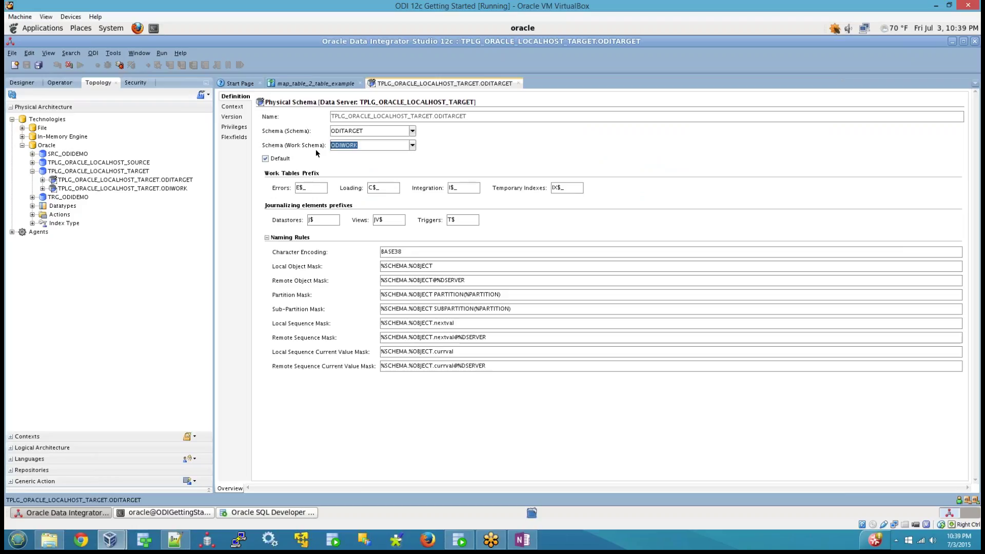
pyautogui.click(314, 83)
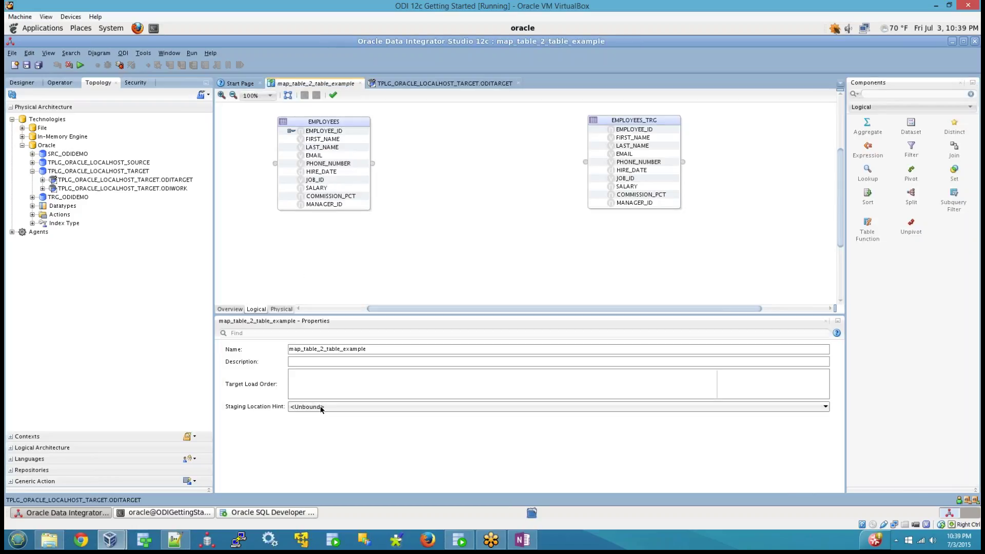
pyautogui.click(321, 409)
# Switch to the OneNote class notes and add "For each mapping ..default staging location is TARGET." below the E-LT notes.
pyautogui.click(522, 540)
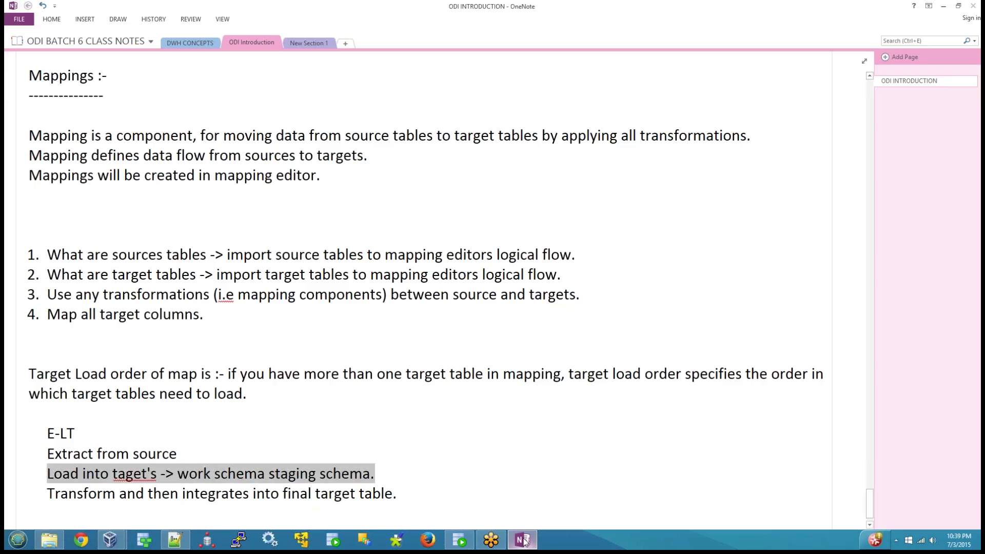
pyautogui.press('Down')
pyautogui.press('Down')
pyautogui.press('Down')
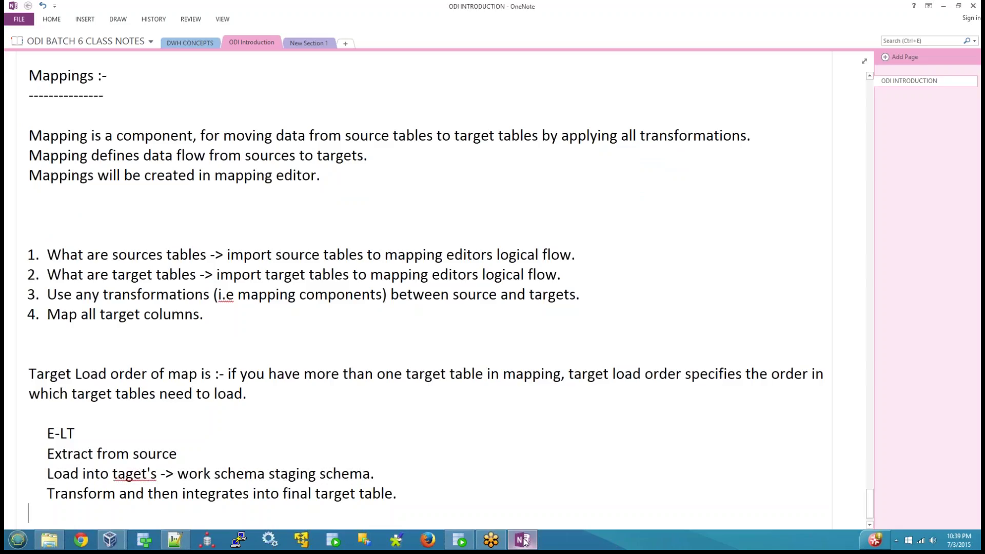
pyautogui.write('For e')
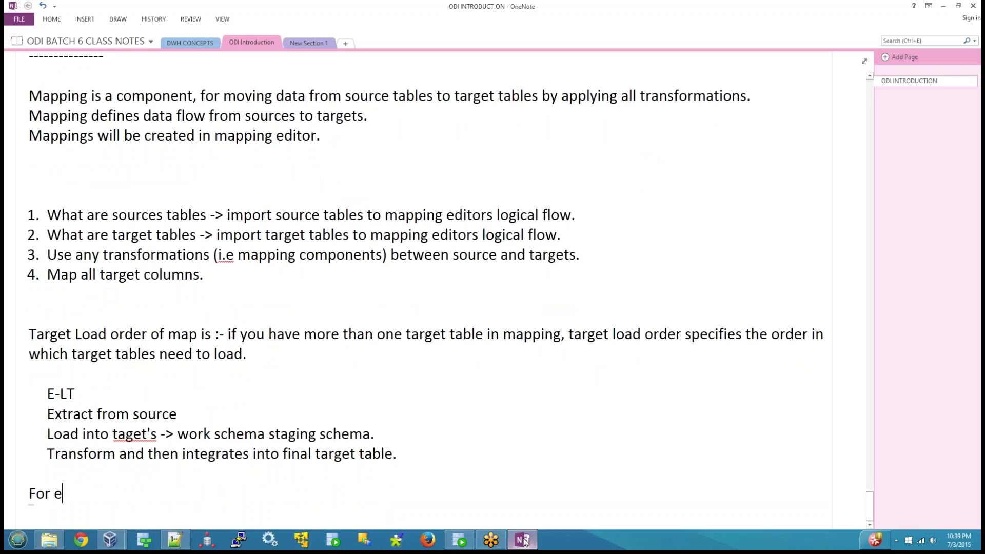
pyautogui.write('ach ma')
pyautogui.press('BackSpace')
pyautogui.write('mappin')
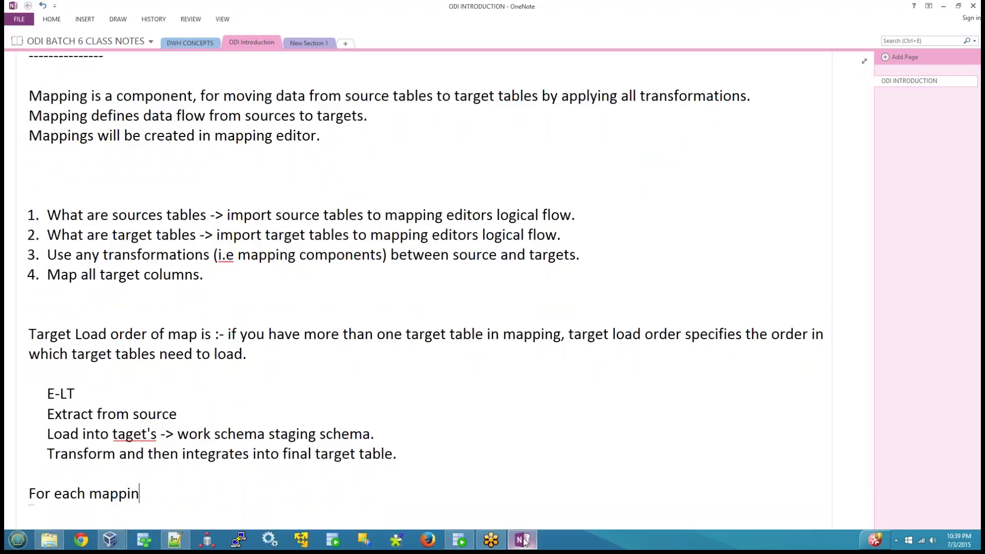
pyautogui.write('g ..dfault')
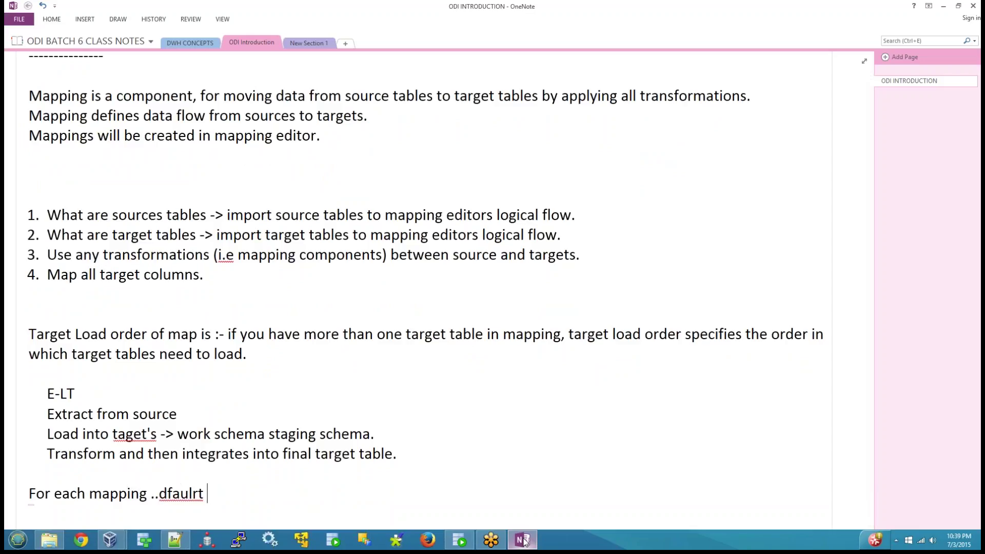
pyautogui.press('BackSpace')
pyautogui.press('BackSpace')
pyautogui.press('BackSpace')
pyautogui.press('BackSpace')
pyautogui.press('BackSpace')
pyautogui.write('efault staging l')
pyautogui.press('BackSpace')
pyautogui.write('ocatio')
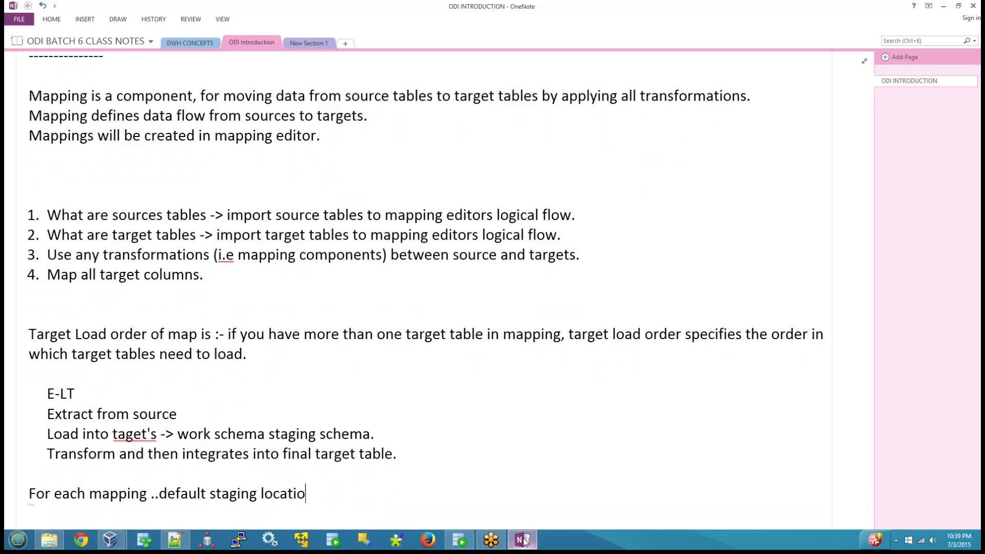
pyautogui.write('n is TARGER')
pyautogui.press('BackSpace')
pyautogui.write('T')
pyautogui.press('BackSpace')
pyautogui.write('datas s')
pyautogui.press('BackSpace')
pyautogui.press('BackSpace')
pyautogui.press('BackSpace')
pyautogui.press('BackSpace')
pyautogui.press('BackSpace')
pyautogui.press('BackSpace')
pyautogui.press('BackSpace')
pyautogui.press('BackSpace')
pyautogui.write('.')
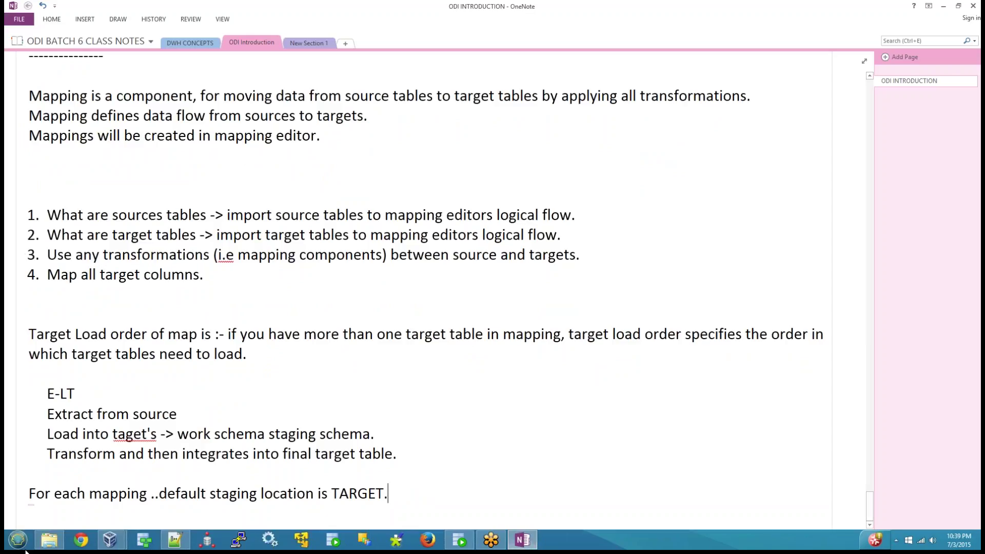
# Switch back to ODI Studio, review the ODITARGET physical schema's work schema setting, and return to map_table_2_table_example.
pyautogui.click(110, 538)
pyautogui.click(162, 456)
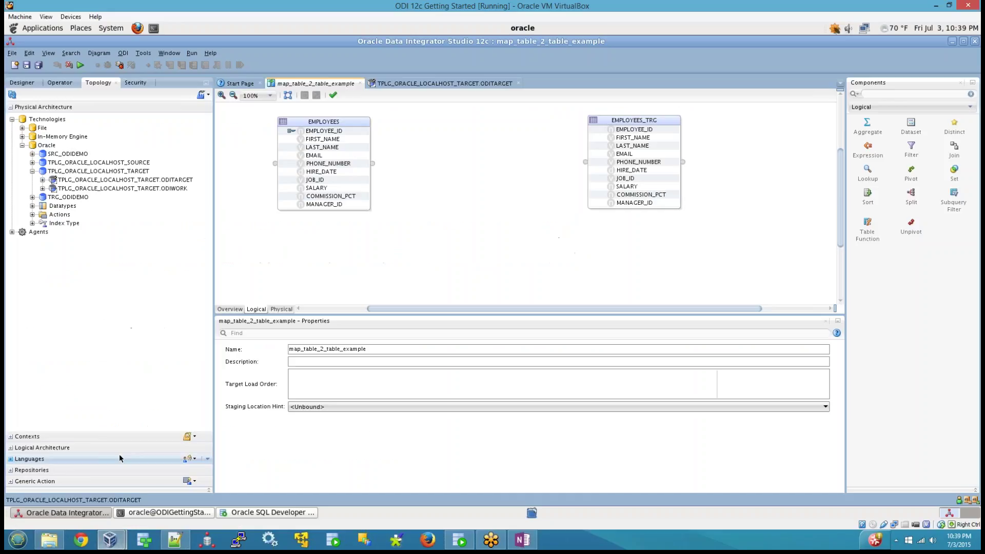
pyautogui.click(468, 83)
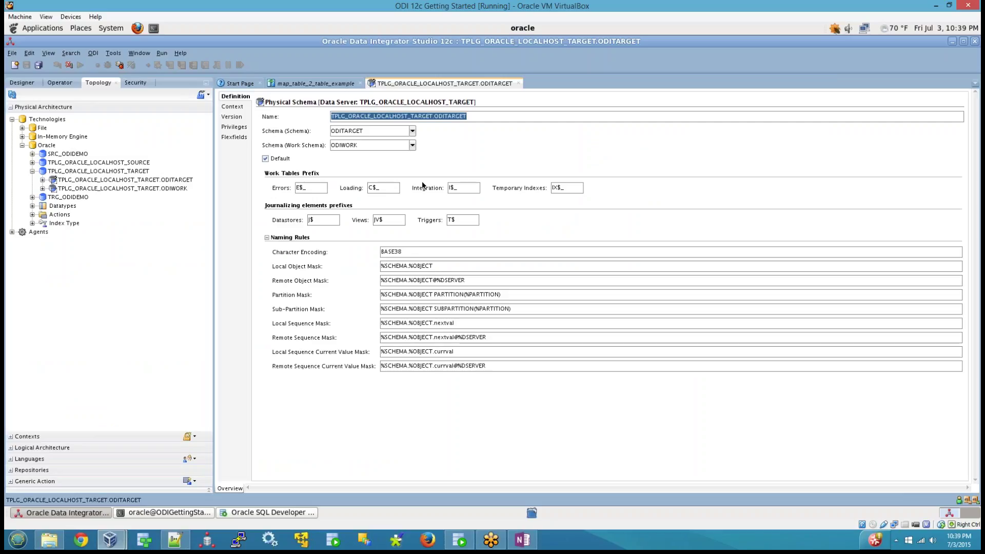
pyautogui.click(344, 145)
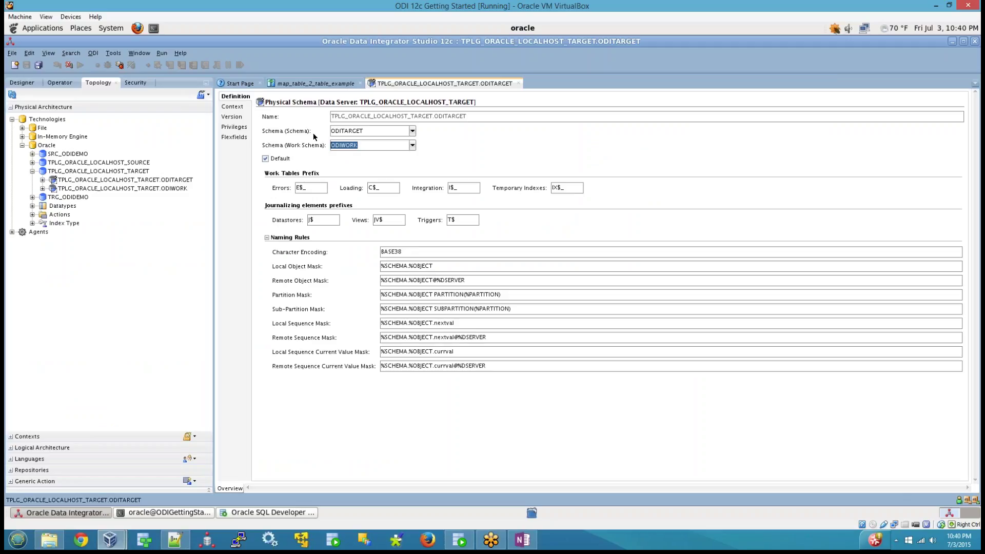
pyautogui.click(313, 83)
# Set the EMPLOYEES_TRG input connector point INPUT1 to be connected from EMPLOYEES.
pyautogui.click(605, 146)
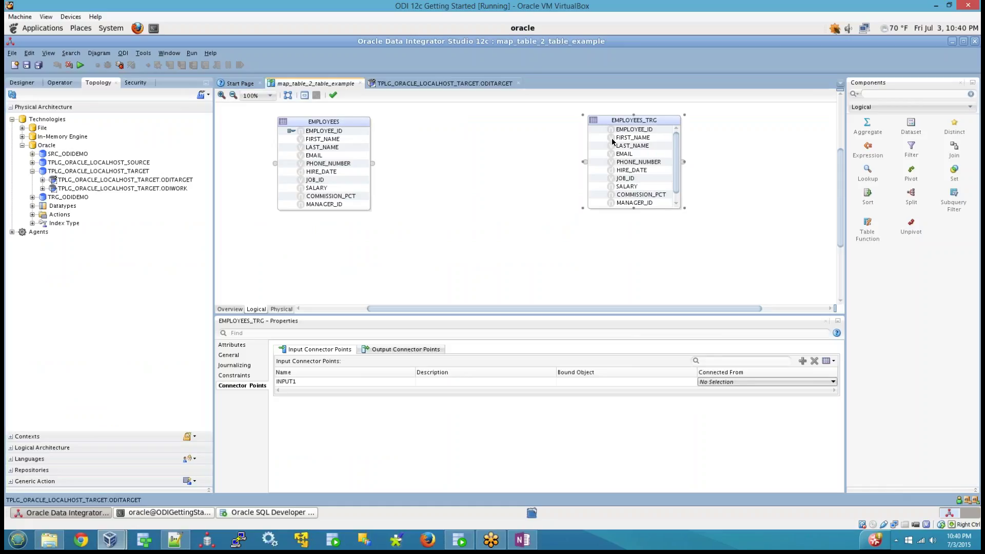
pyautogui.click(449, 277)
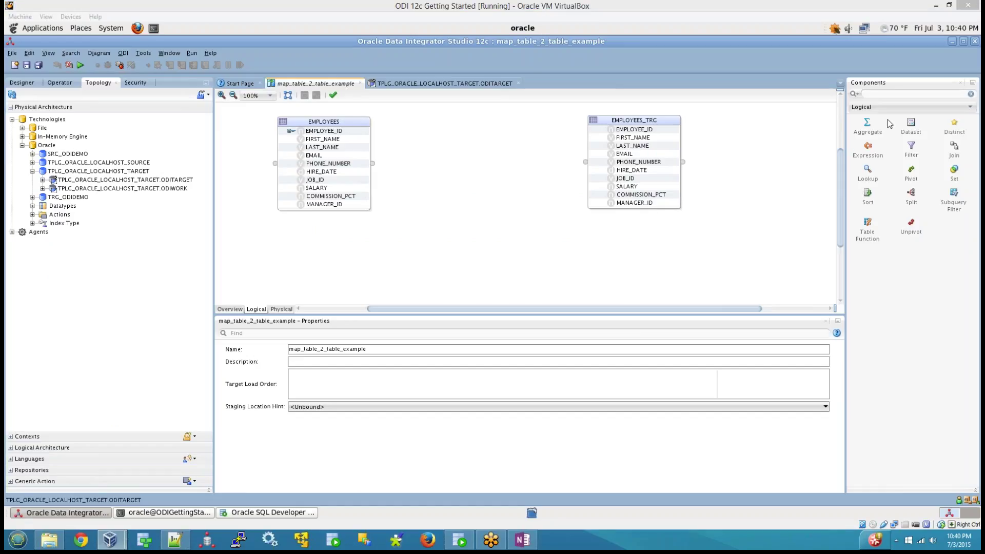
pyautogui.click(534, 206)
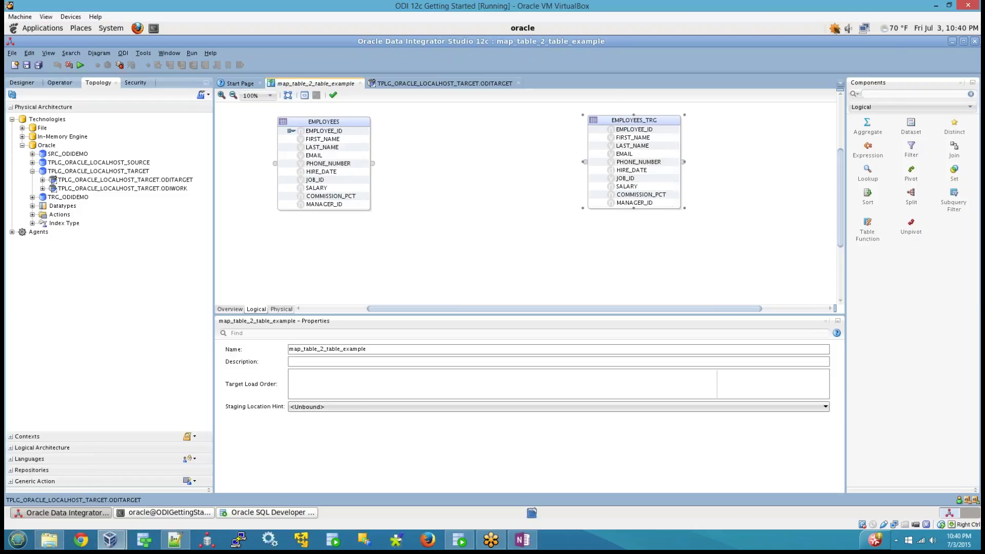
pyautogui.click(626, 122)
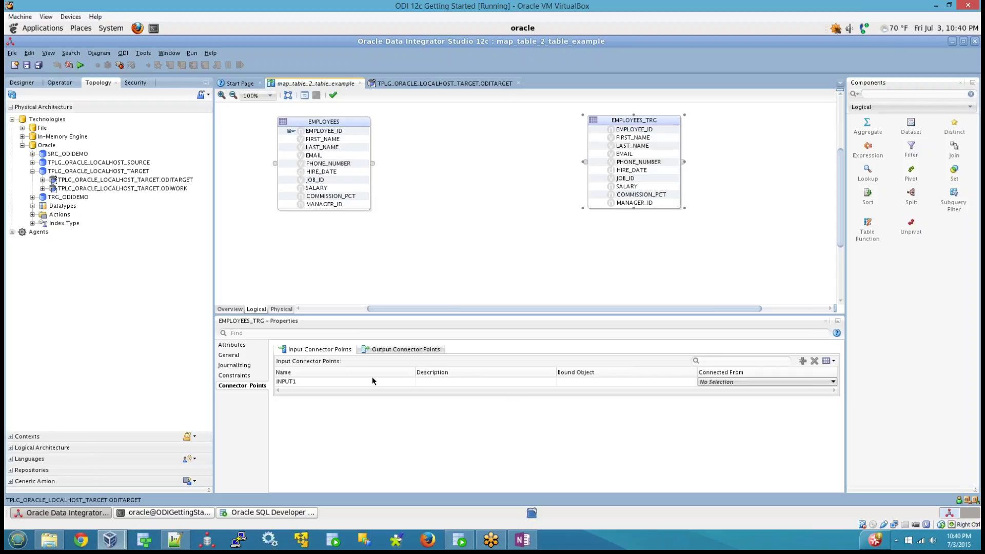
pyautogui.click(313, 383)
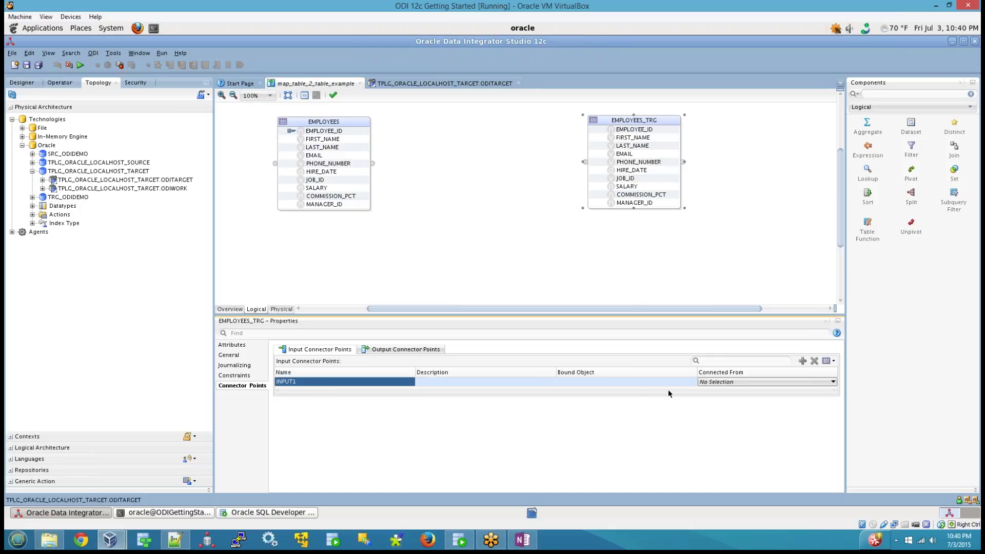
pyautogui.click(706, 384)
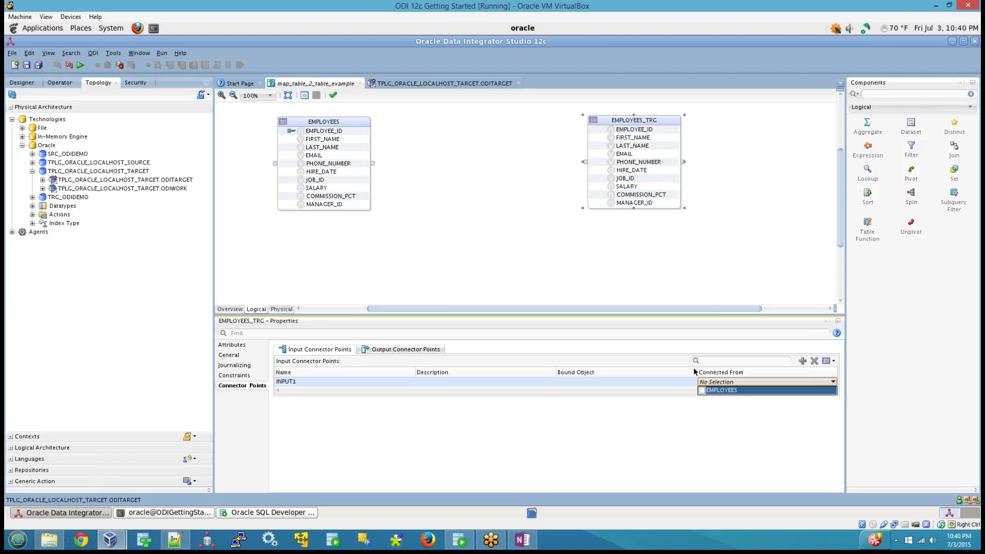
pyautogui.click(702, 391)
pyautogui.click(523, 252)
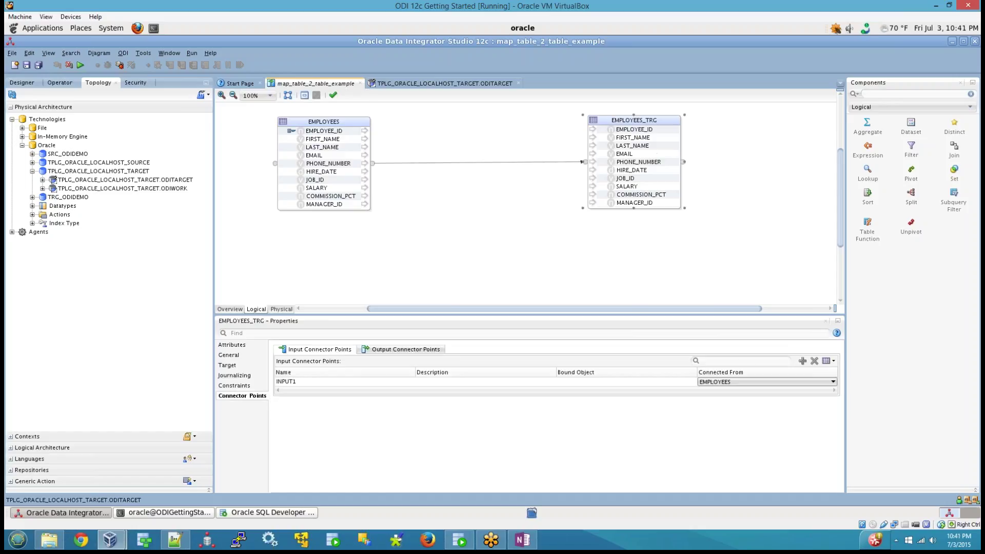
# Remove EMPLOYEES as the source of the EMPLOYEES_TRG input connector point INPUT1.
pyautogui.click(710, 385)
pyautogui.click(701, 390)
pyautogui.click(530, 237)
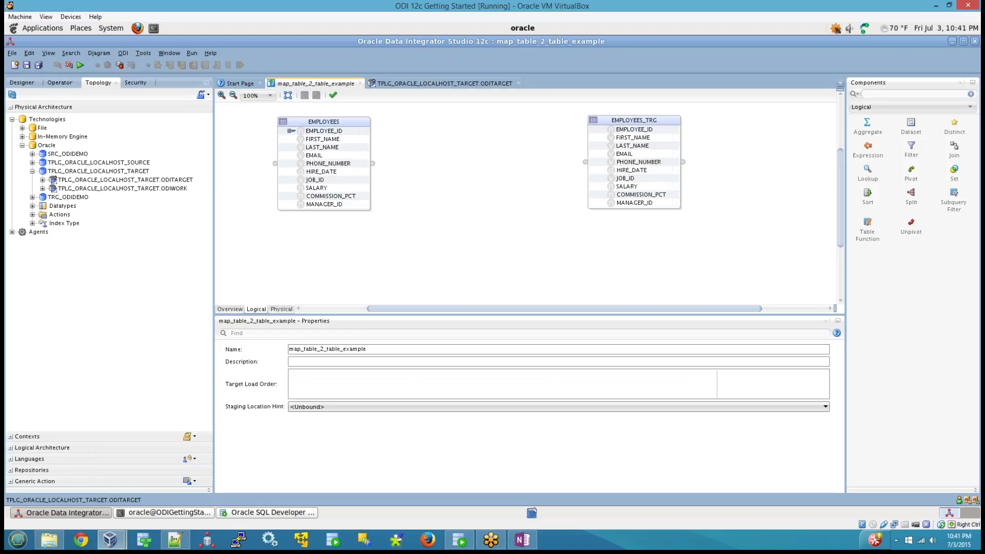
# Reconnect EMPLOYEES to EMPLOYEES_TRG through the target's INPUT1 connector point.
pyautogui.click(634, 120)
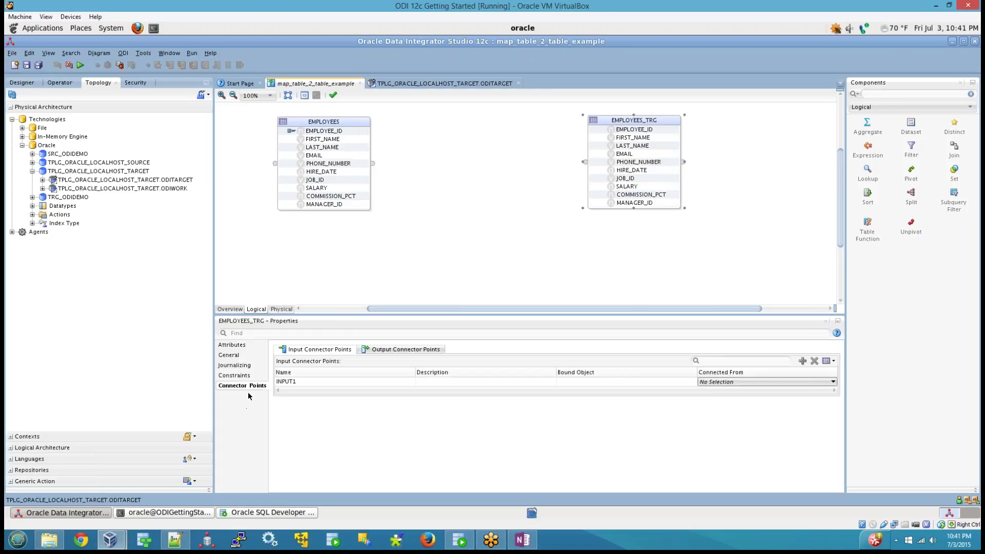
pyautogui.click(747, 382)
pyautogui.click(725, 390)
pyautogui.click(555, 252)
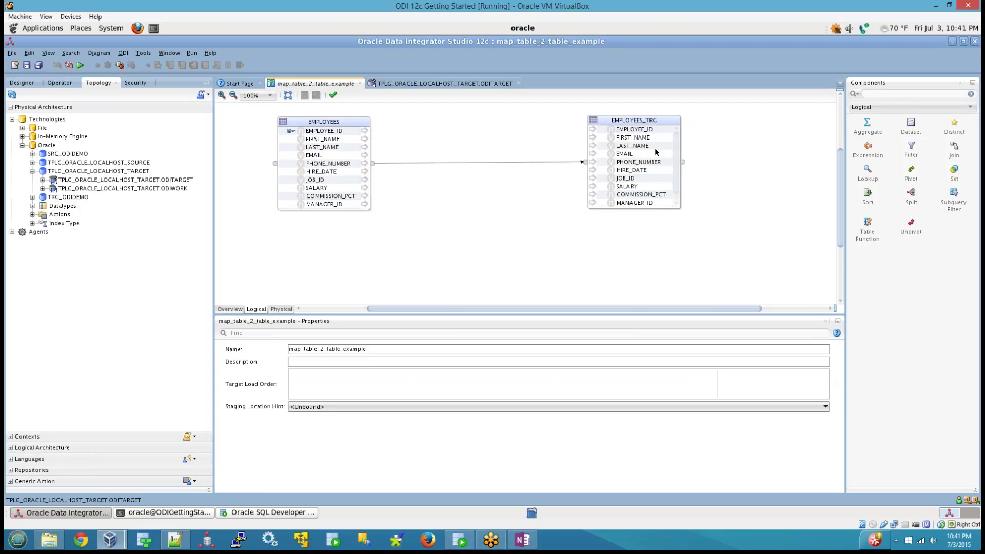
# Clear the mapping expressions of the EMPLOYEE_ID and FIRST_NAME columns in EMPLOYEES_TRG.
pyautogui.click(635, 133)
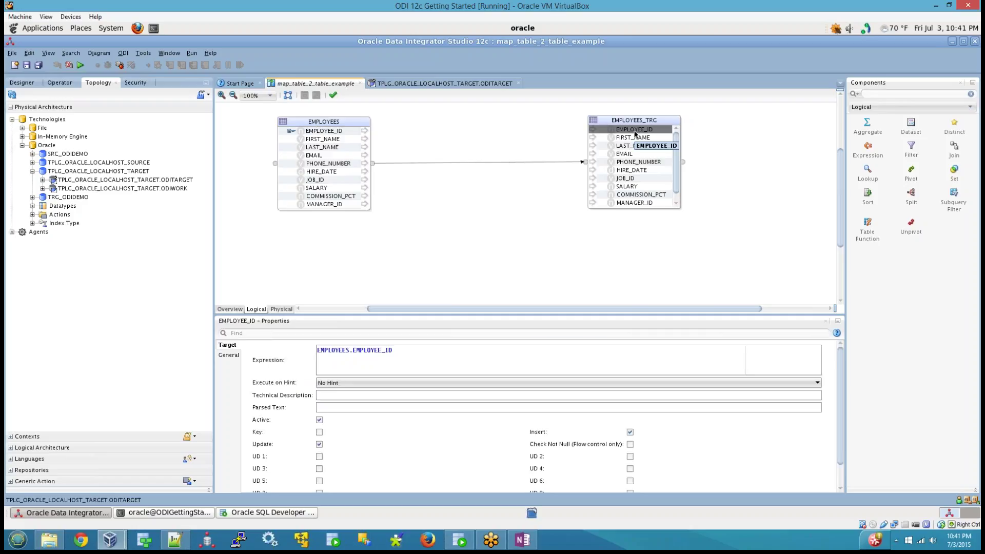
pyautogui.click(462, 366)
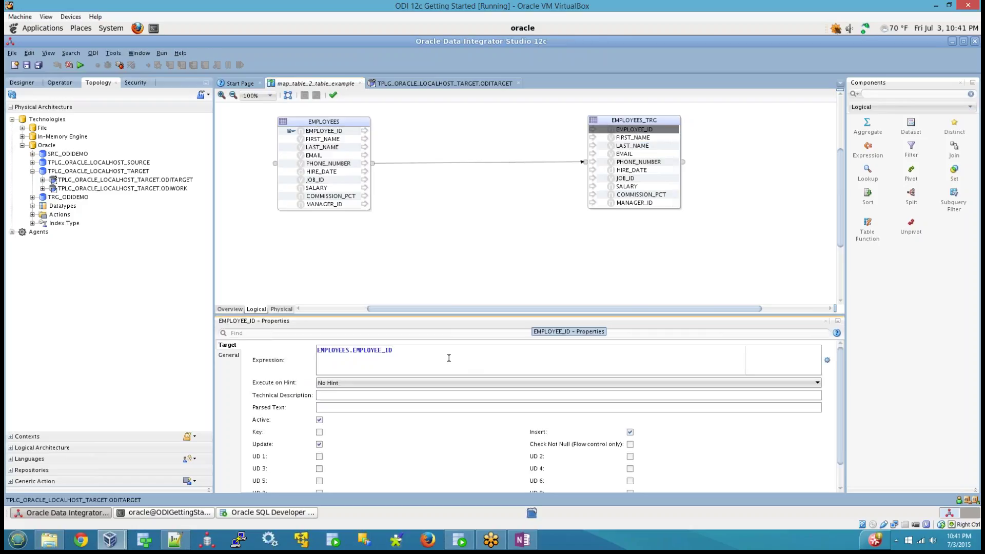
pyautogui.moveTo(452, 358); pyautogui.dragTo(165, 330)
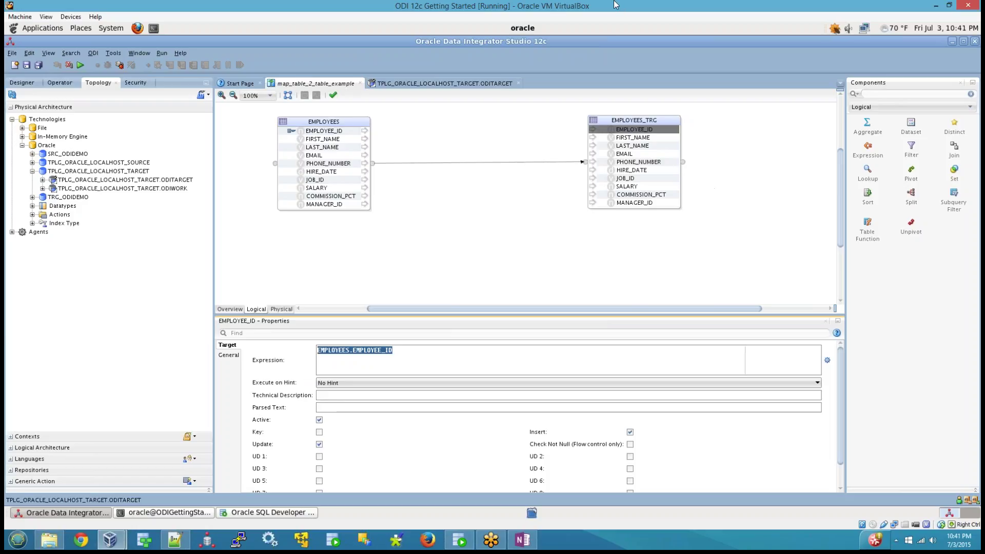
pyautogui.press('Delete')
pyautogui.click(528, 234)
pyautogui.click(632, 137)
pyautogui.moveTo(408, 361); pyautogui.dragTo(308, 353)
pyautogui.press('Delete')
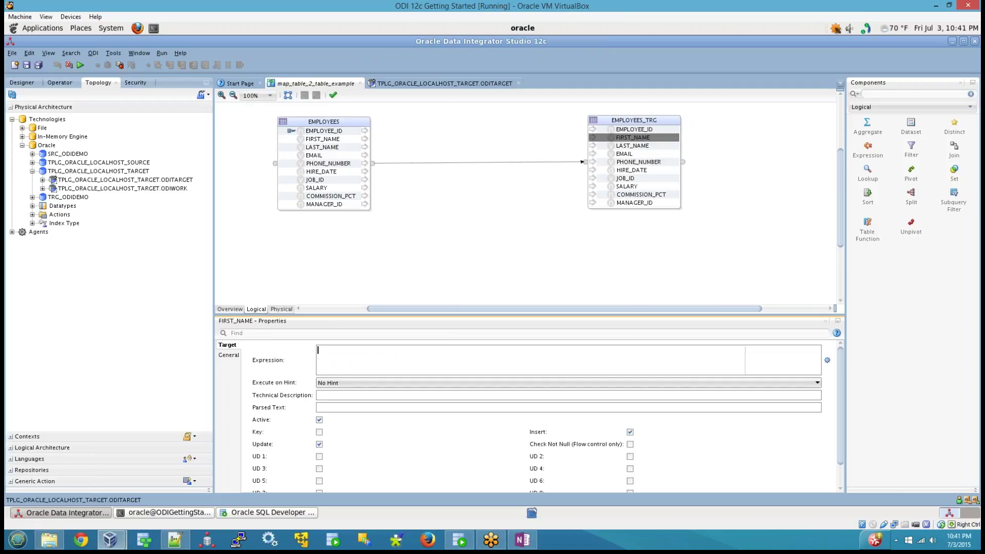
# Clear the mapping expressions of the LAST_NAME and EMAIL columns in EMPLOYEES_TRG.
pyautogui.click(507, 222)
pyautogui.click(649, 148)
pyautogui.moveTo(399, 359); pyautogui.dragTo(316, 351)
pyautogui.press('Delete')
pyautogui.click(483, 240)
pyautogui.click(625, 153)
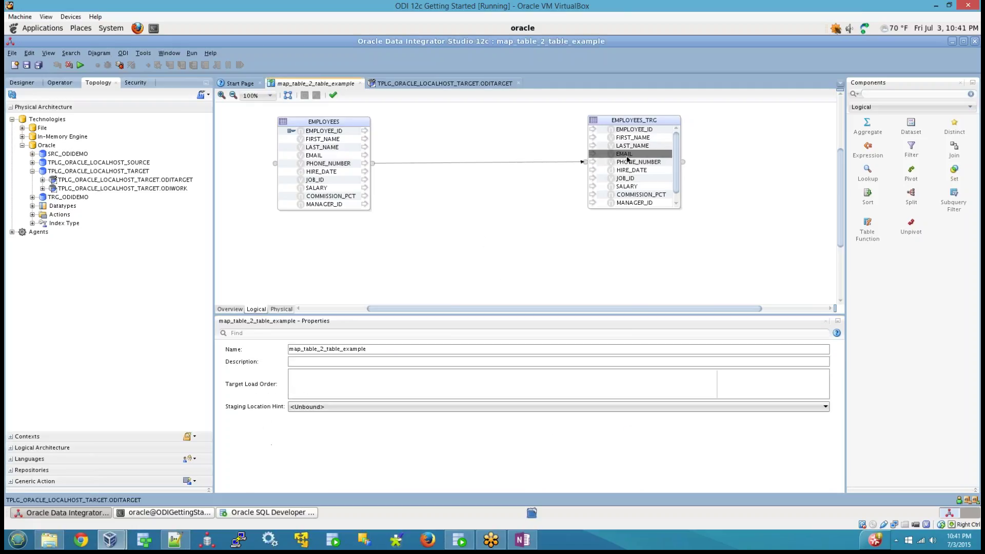
pyautogui.moveTo(426, 353); pyautogui.dragTo(316, 351)
pyautogui.press('Delete')
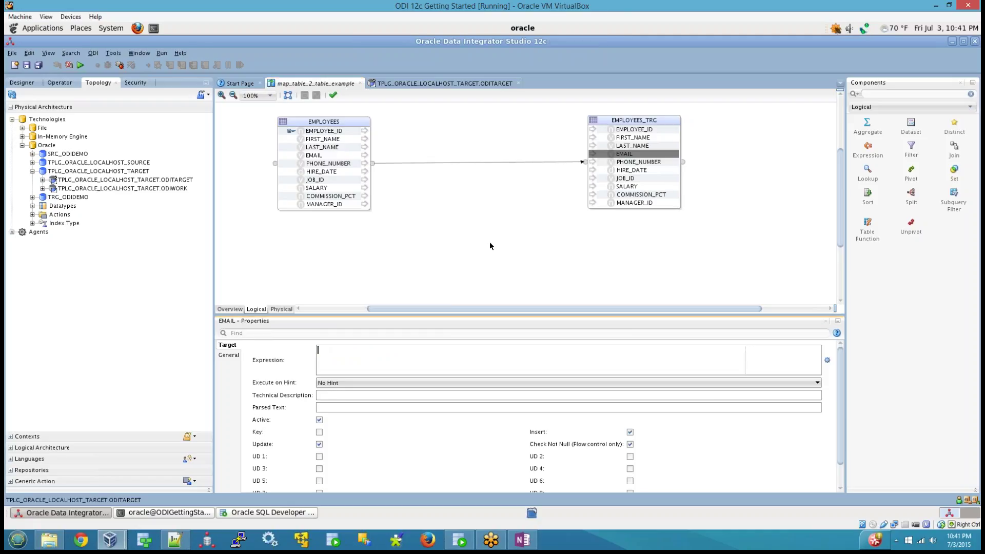
# Clear the mapping expressions of the PHONE_NUMBER and HIRE_DATE columns in EMPLOYEES_TRG.
pyautogui.click(490, 241)
pyautogui.click(651, 164)
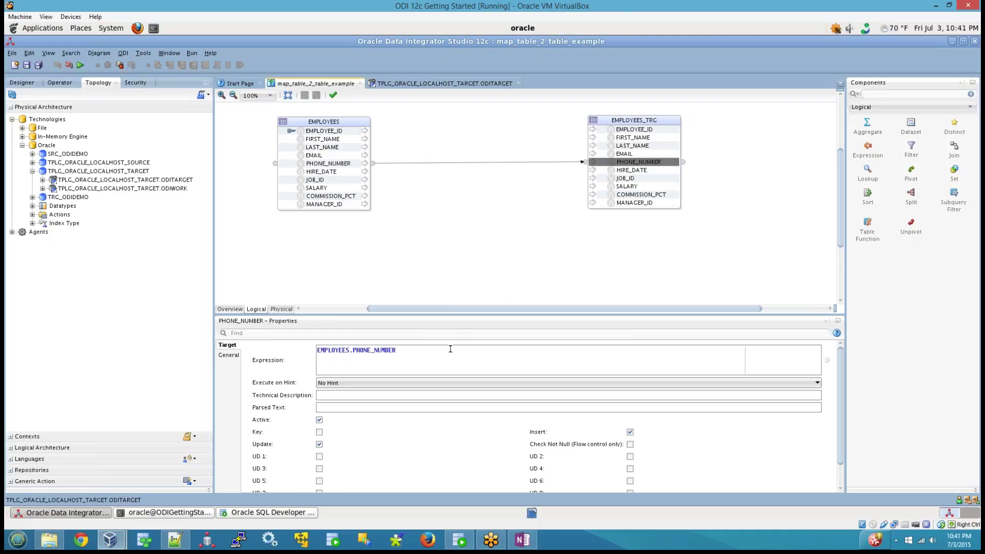
pyautogui.moveTo(410, 351); pyautogui.dragTo(316, 351)
pyautogui.press('Delete')
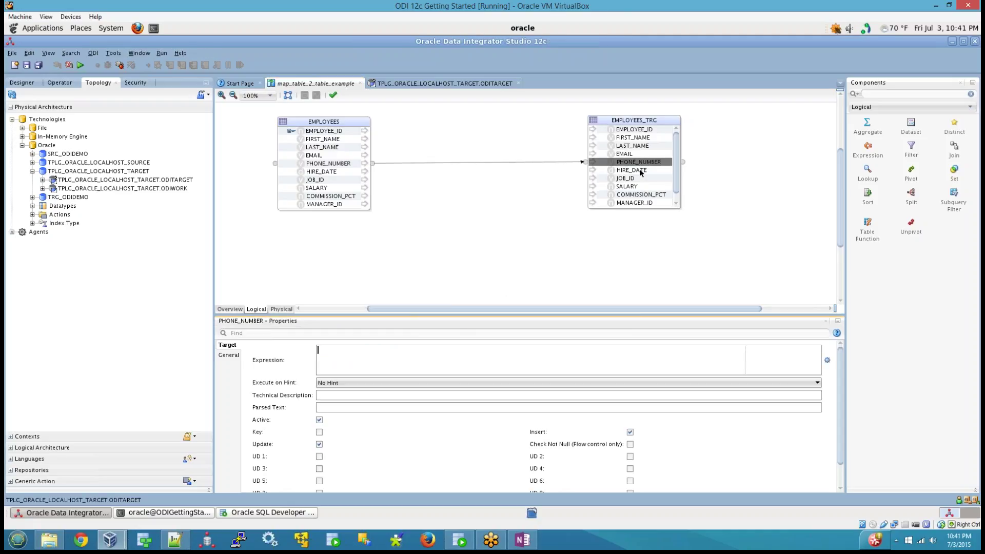
pyautogui.click(631, 170)
pyautogui.moveTo(411, 351); pyautogui.dragTo(142, 322)
pyautogui.press('Delete')
# Delete EMPLOYEES.JOB from the JOB_ID column's expression and clear the SALARY column's expression in EMPLOYEES_TRG.
pyautogui.click(625, 178)
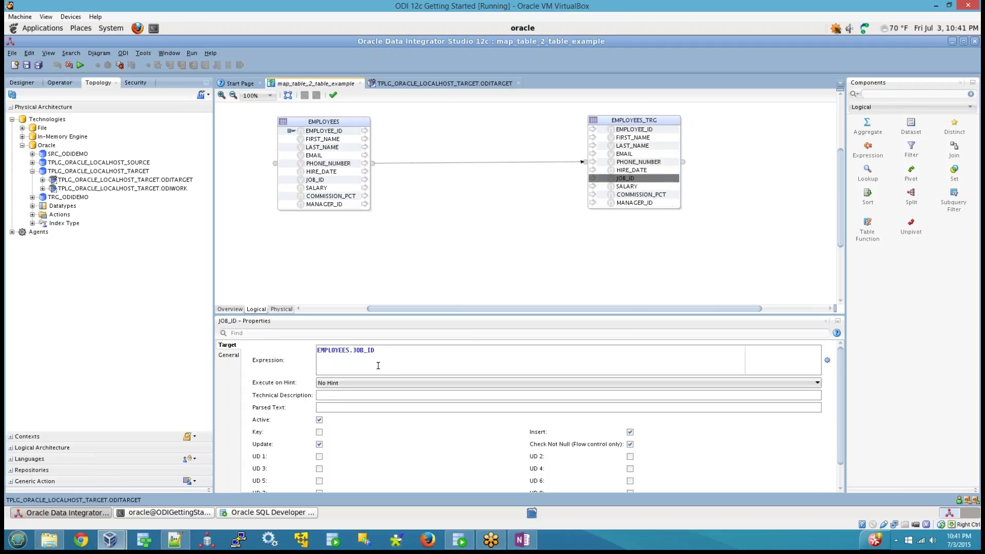
pyautogui.moveTo(365, 351); pyautogui.dragTo(94, 324)
pyautogui.press('Delete')
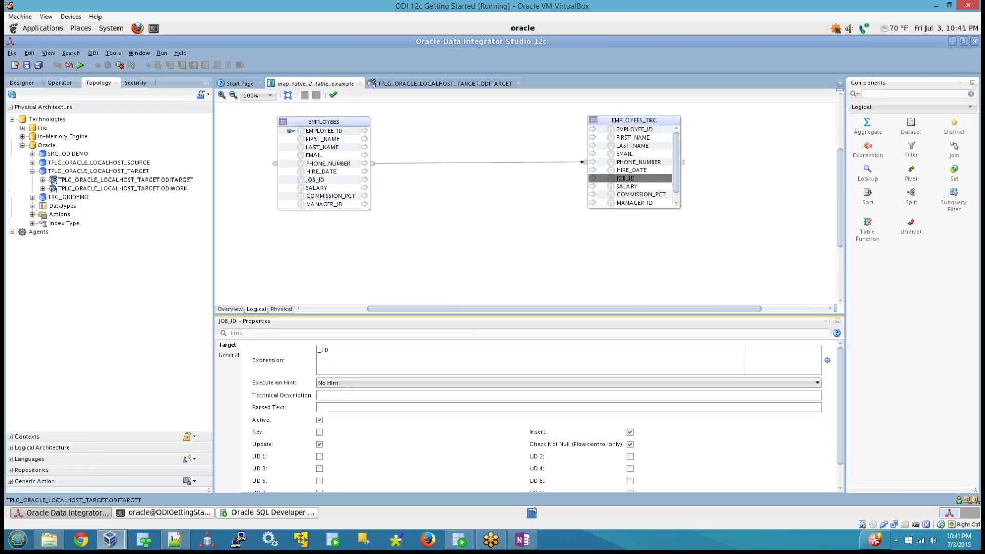
pyautogui.click(641, 195)
pyautogui.click(627, 186)
pyautogui.moveTo(431, 351); pyautogui.dragTo(96, 347)
pyautogui.press('Delete')
# Clear the mapping expressions of the COMMISSION_PCT and MANAGER_ID columns in EMPLOYEES_TRG.
pyautogui.click(645, 196)
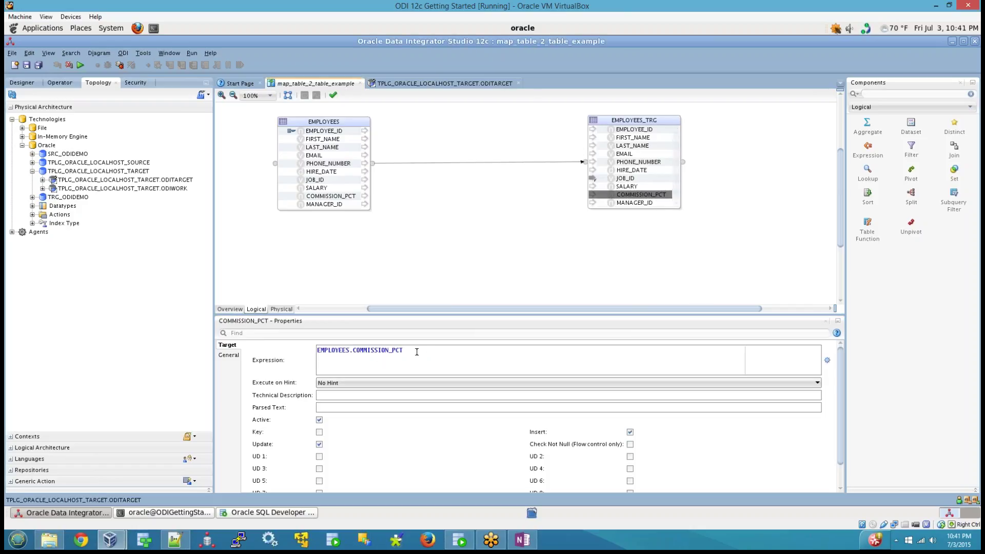
pyautogui.moveTo(413, 352); pyautogui.dragTo(154, 347)
pyautogui.press('Delete')
pyautogui.click(660, 204)
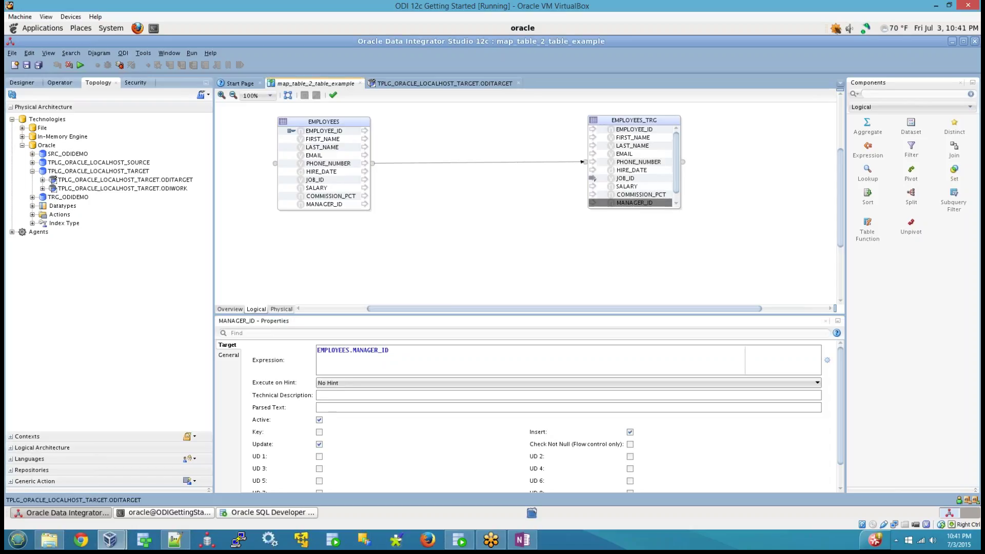
pyautogui.moveTo(411, 351); pyautogui.dragTo(73, 321)
pyautogui.press('Delete')
pyautogui.click(411, 263)
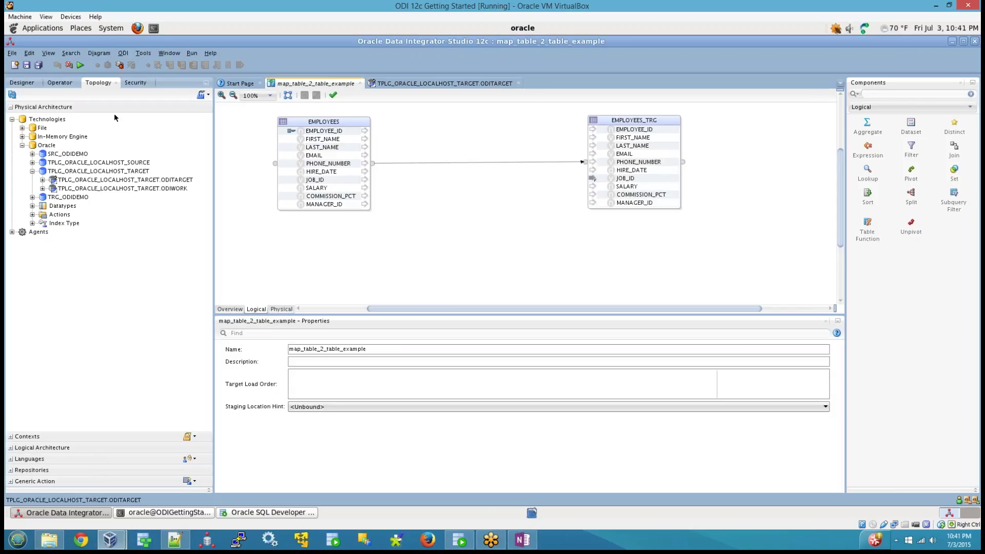
# Save the mapping and inspect the connection between EMPLOYEES and EMPLOYEES_TRG.
pyautogui.click(30, 64)
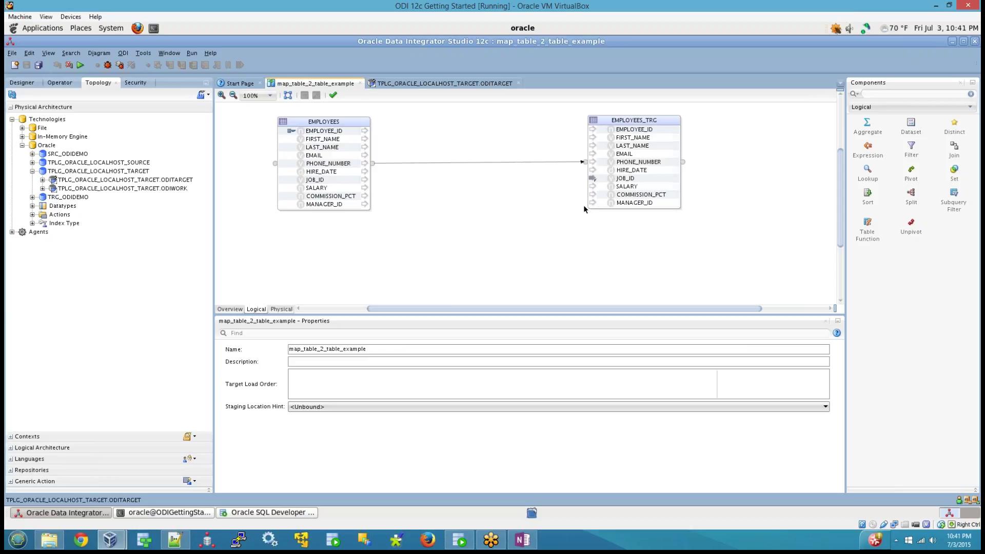
pyautogui.click(632, 133)
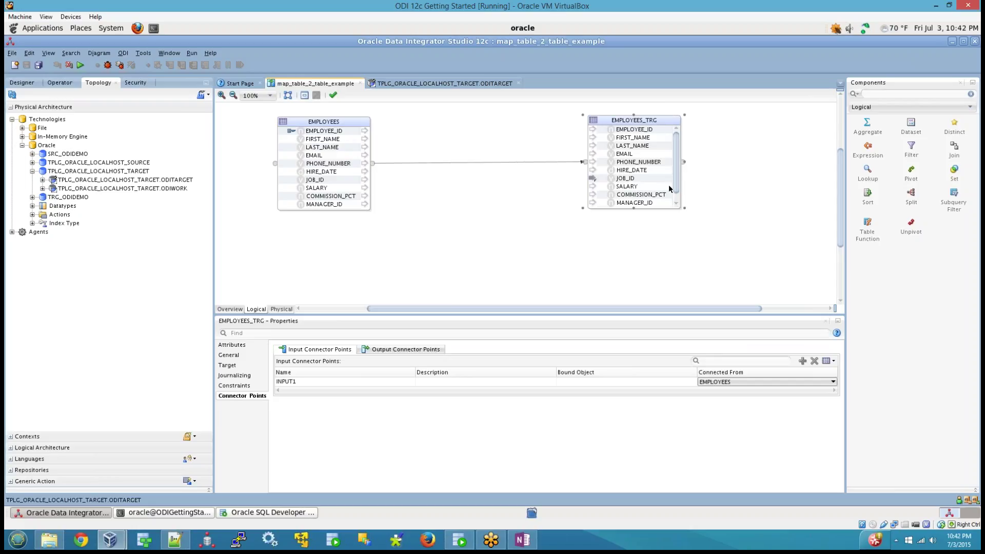
pyautogui.click(446, 164)
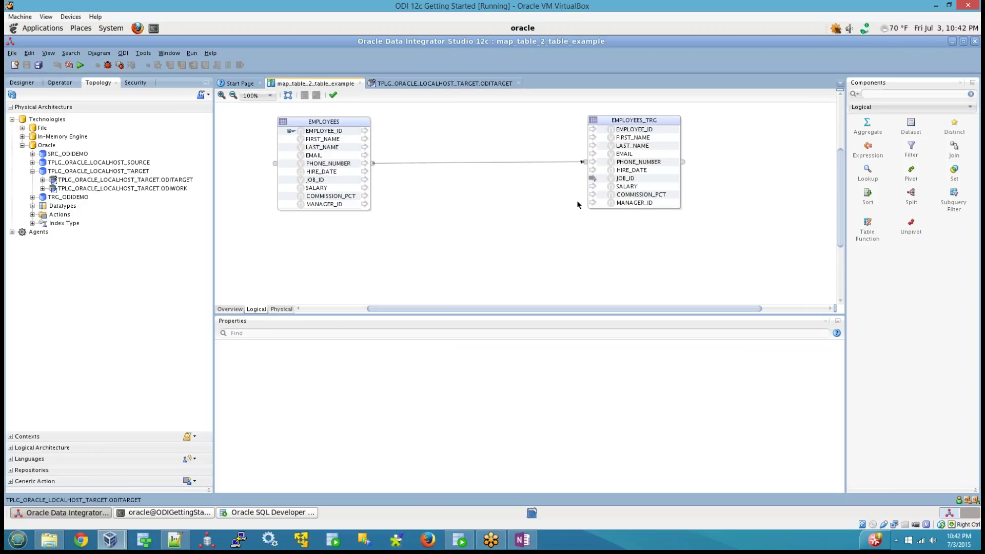
# Set the EMPLOYEE_ID column's expression in EMPLOYEES_TRG to EMPLOYEES.EMPLOYEE_ID using the expression editor.
pyautogui.click(627, 129)
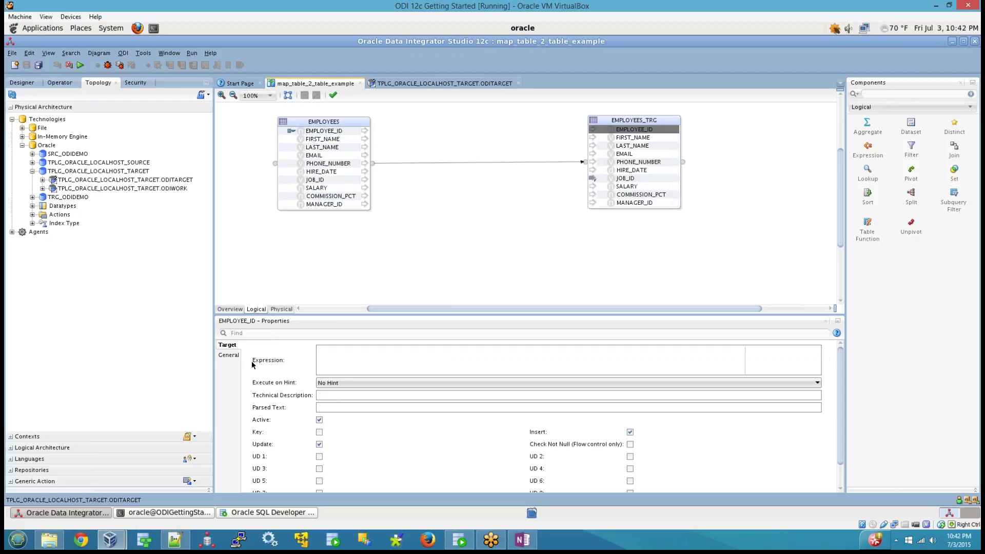
pyautogui.click(342, 361)
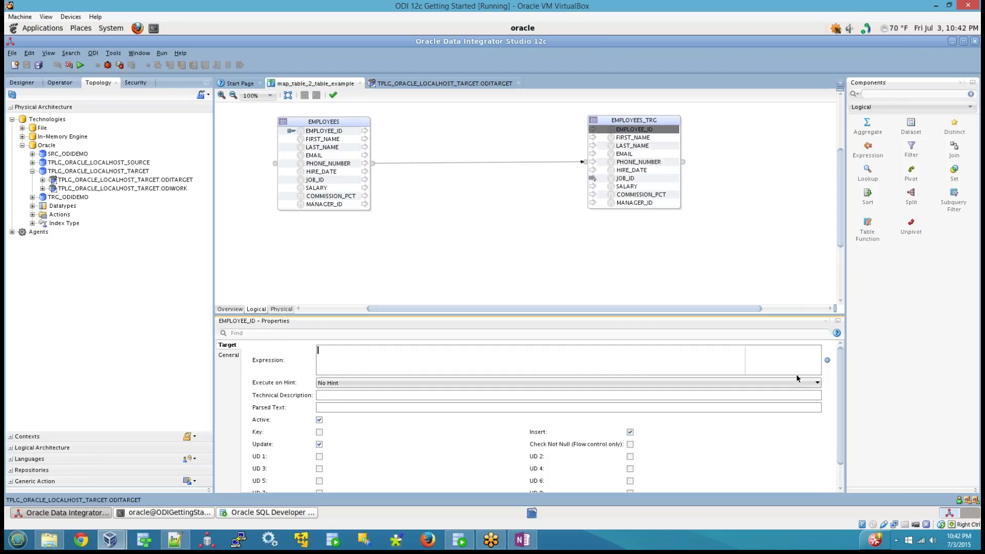
pyautogui.click(828, 361)
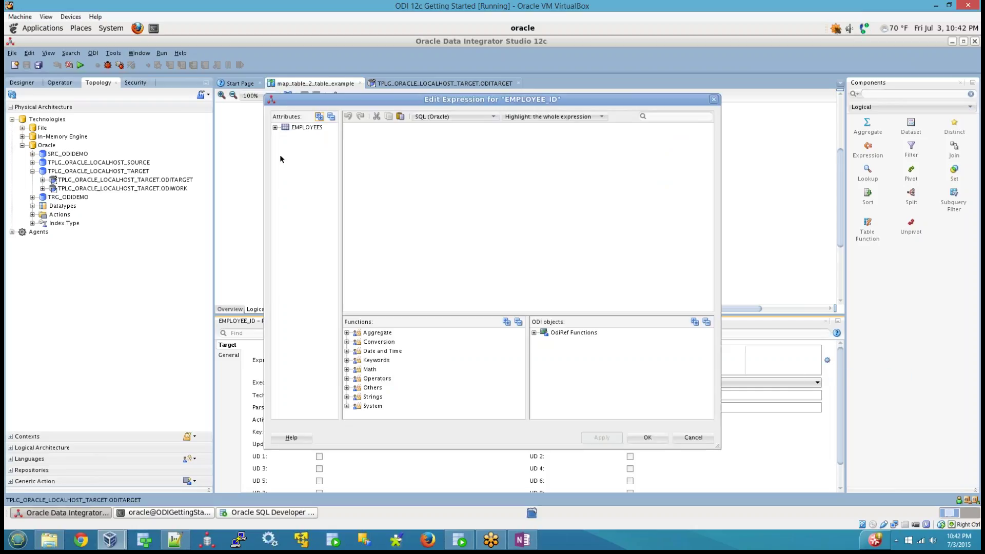
pyautogui.click(276, 127)
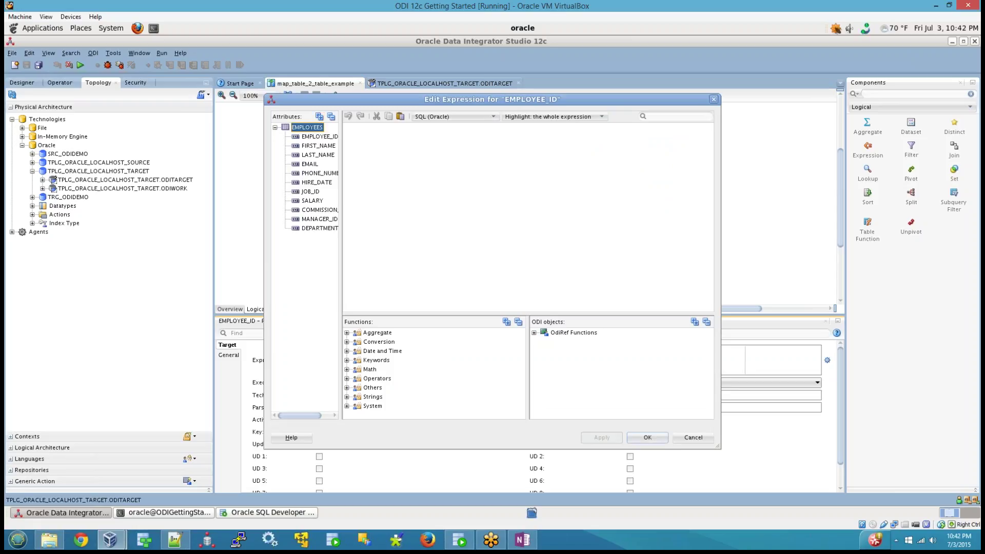
pyautogui.moveTo(339, 256); pyautogui.dragTo(371, 257)
pyautogui.doubleClick(319, 137)
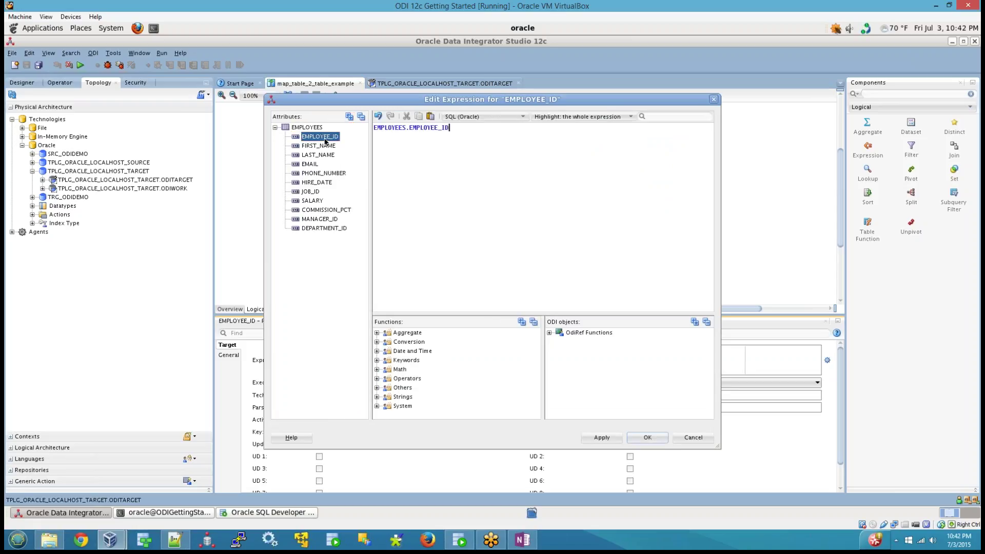
pyautogui.click(648, 437)
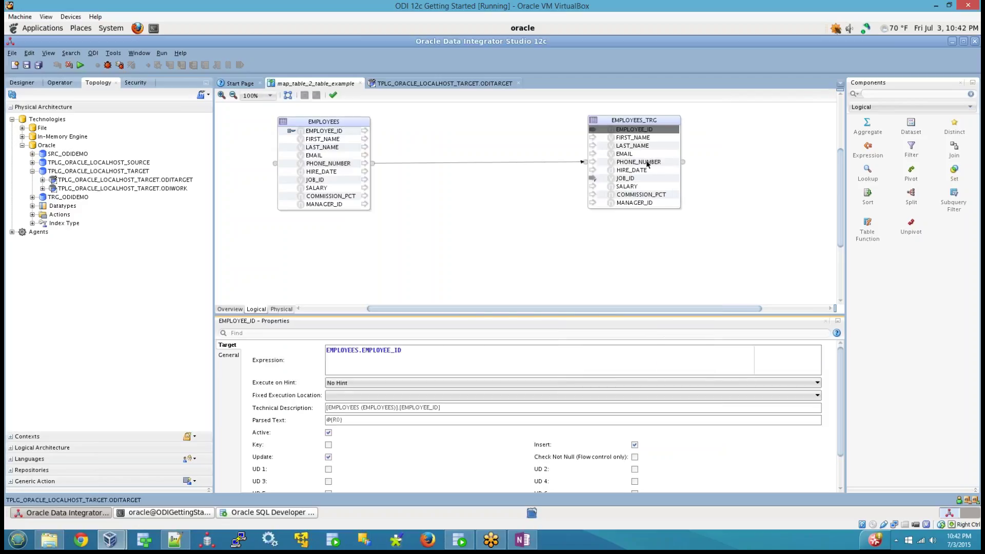
# Set the FIRST_NAME column's expression in EMPLOYEES_TRG to EMPLOYEES.FIRST_NAME using the expression editor.
pyautogui.click(760, 360)
pyautogui.click(828, 360)
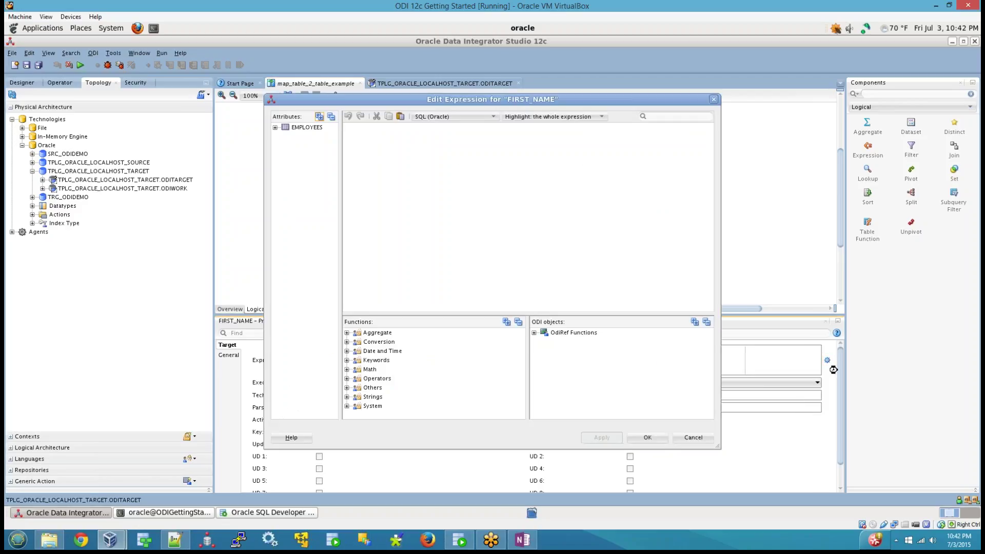
pyautogui.click(276, 128)
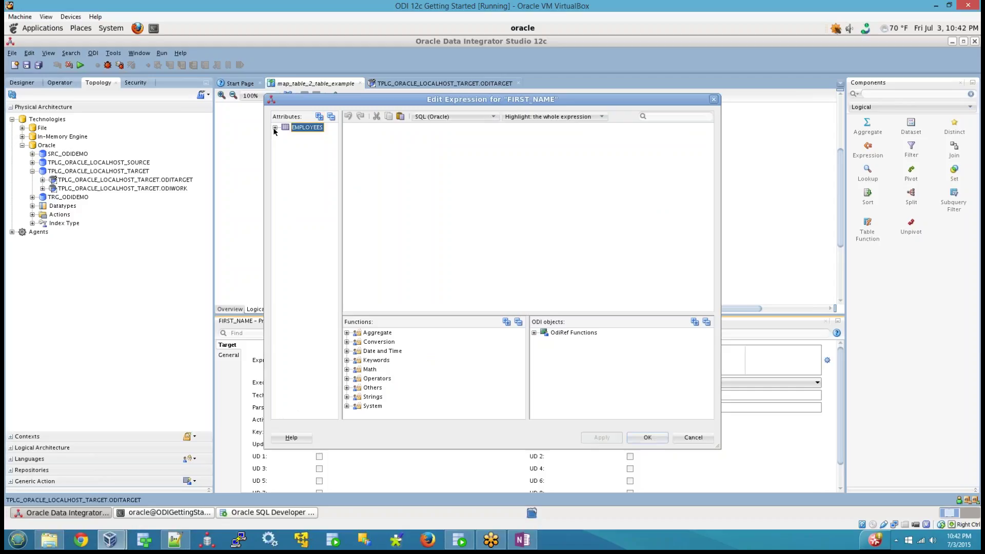
pyautogui.click(275, 128)
pyautogui.doubleClick(317, 146)
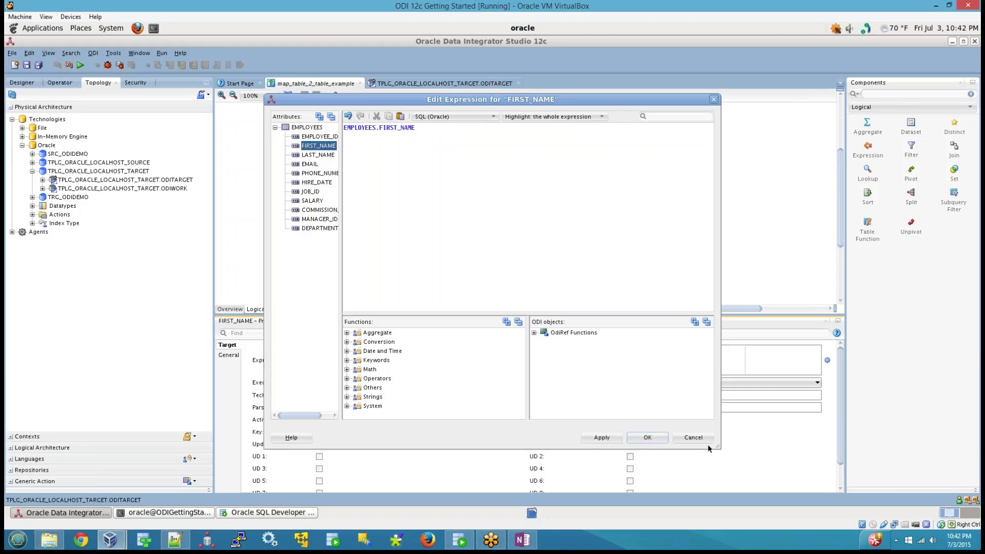
pyautogui.click(648, 437)
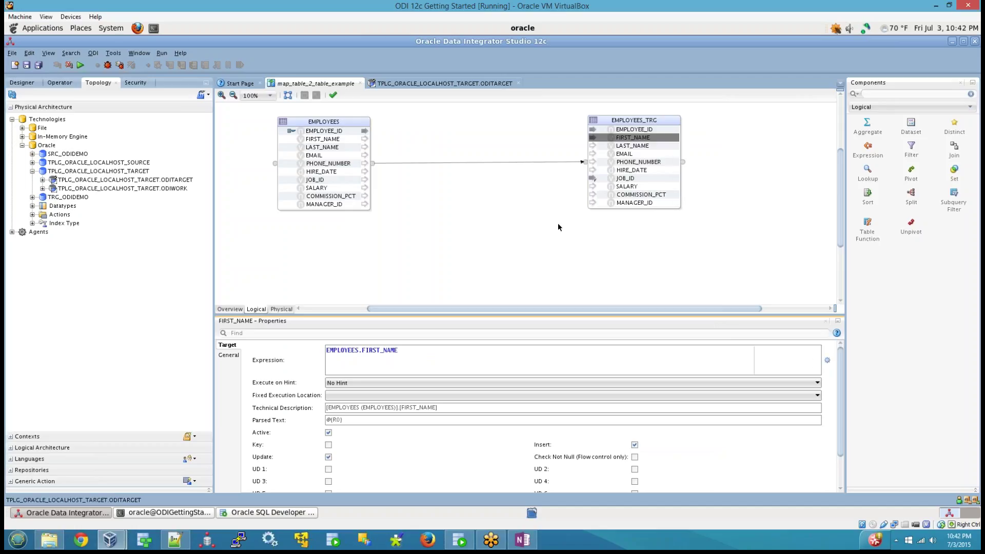
# Set the LAST_NAME column's expression in EMPLOYEES_TRG to EMPLOYEES.LAST_NAME using the expression editor.
pyautogui.click(632, 145)
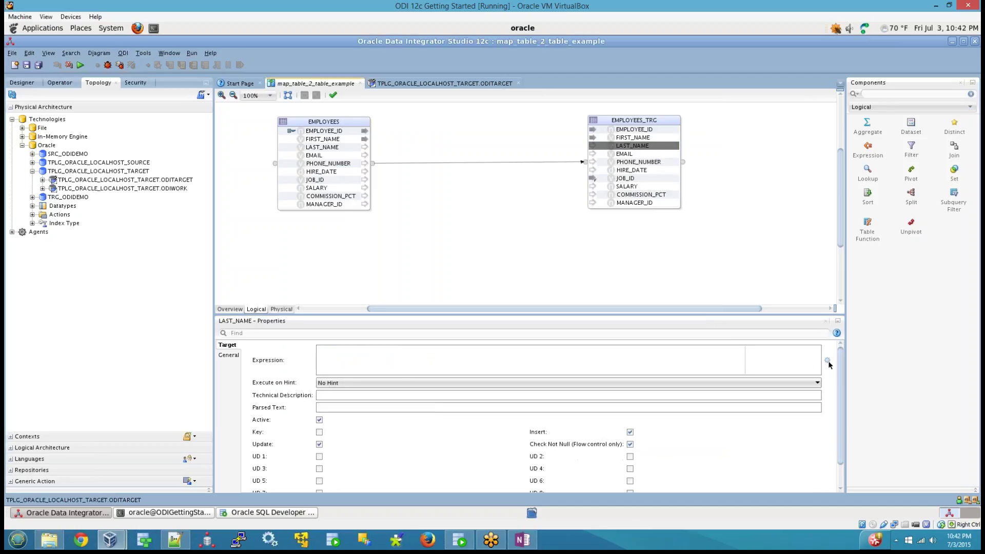
pyautogui.click(828, 361)
pyautogui.click(275, 128)
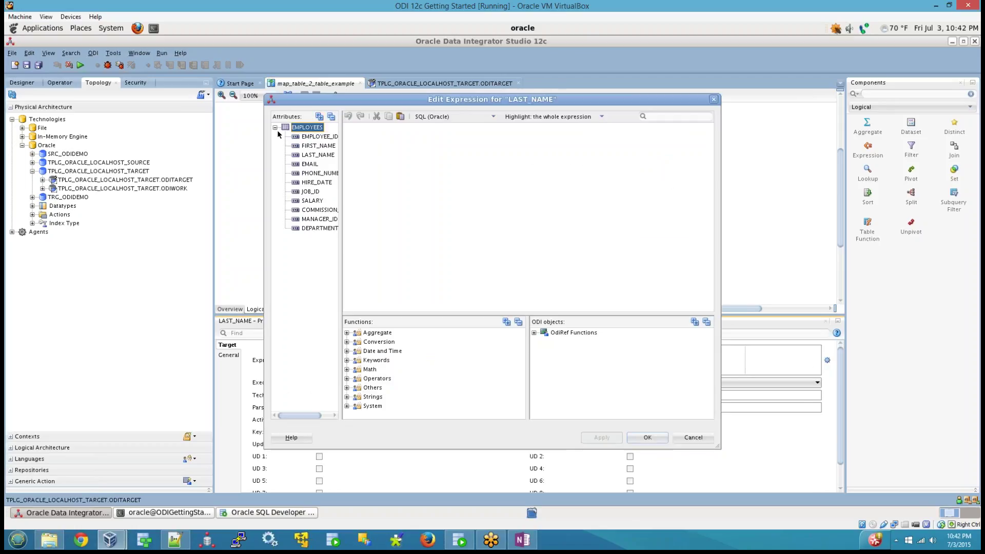
pyautogui.doubleClick(311, 155)
pyautogui.click(647, 436)
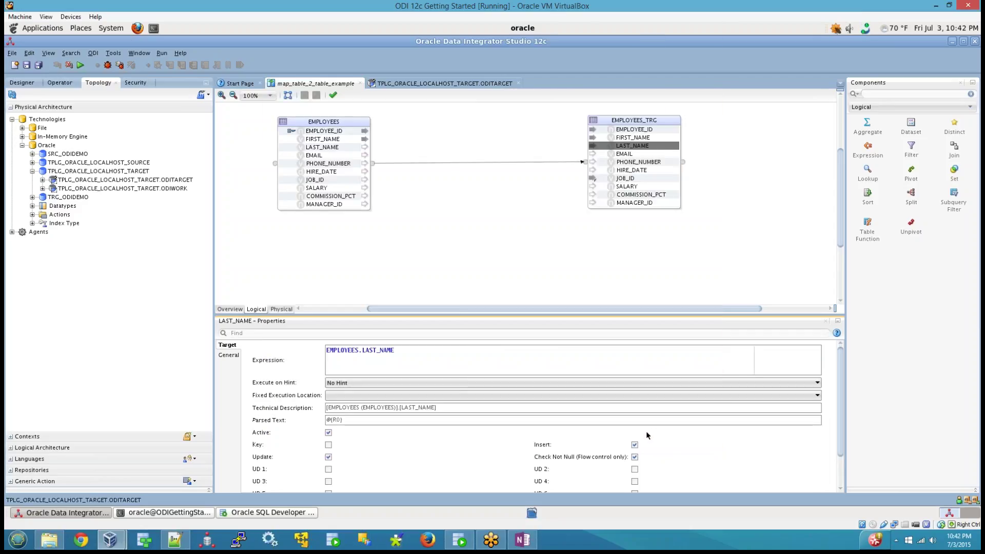
# Set the EMAIL column's expression in EMPLOYEES_TRG to EMPLOYEES.EMAIL using the expression editor.
pyautogui.click(625, 154)
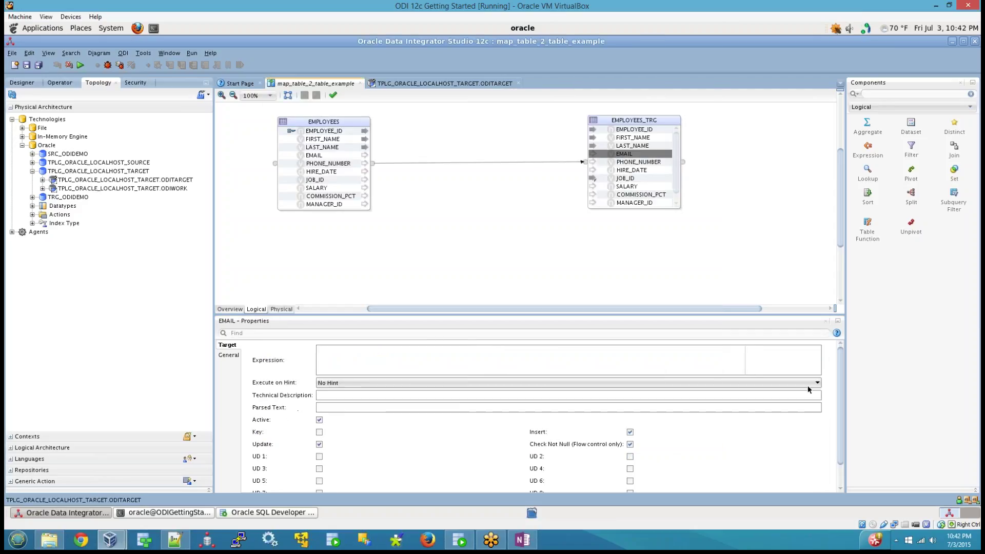
pyautogui.click(828, 361)
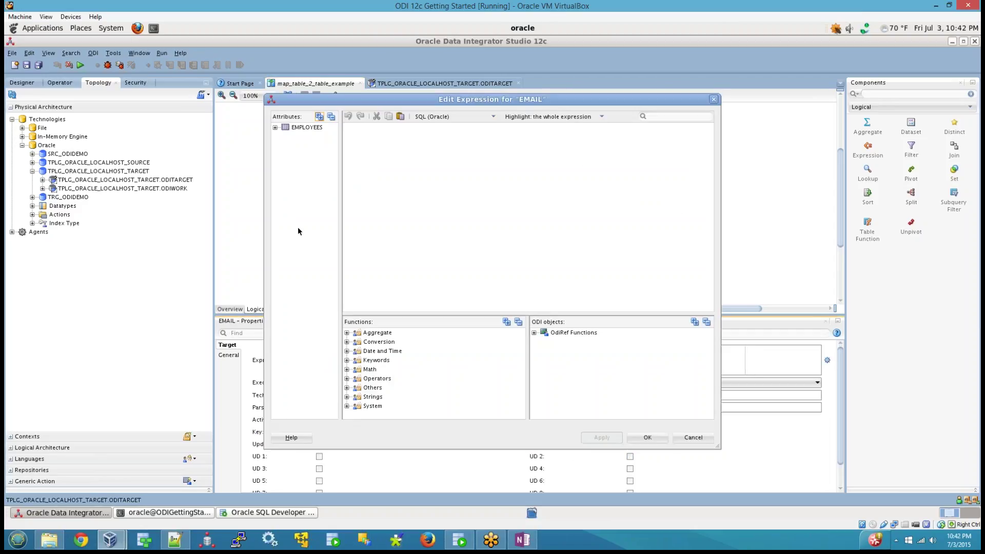
pyautogui.click(275, 127)
pyautogui.doubleClick(310, 164)
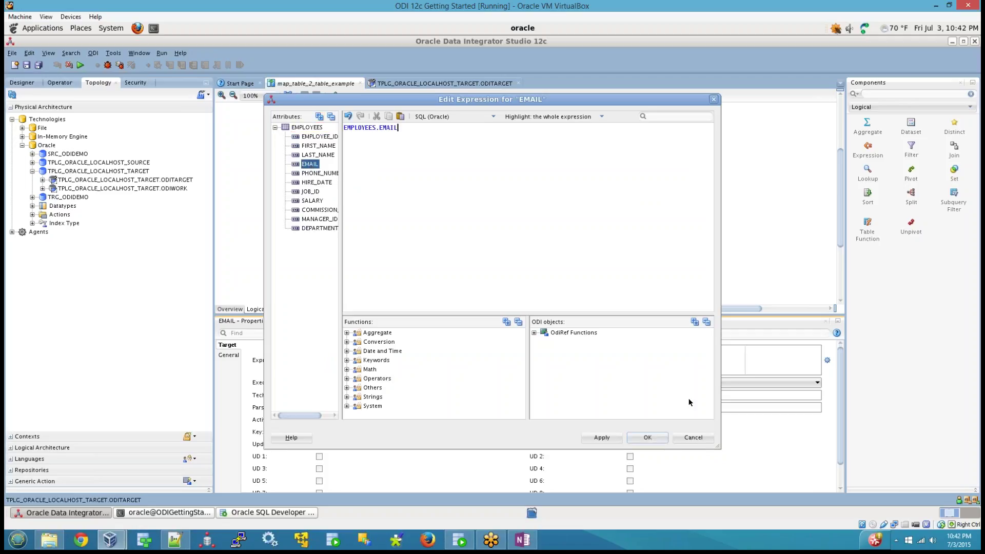
pyautogui.click(647, 437)
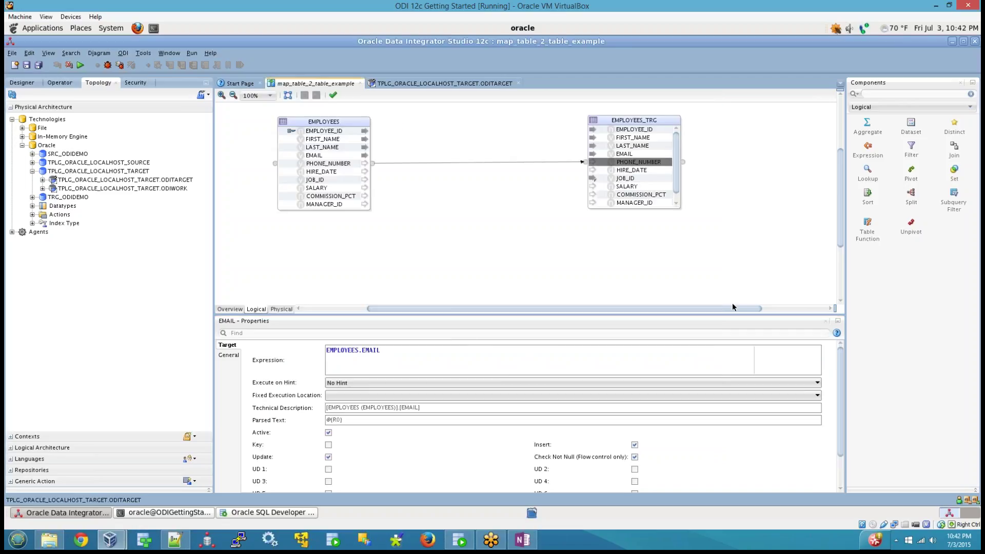
# Set the PHONE_NUMBER column's expression in EMPLOYEES_TRG to EMPLOYEES.PHONE_NUMBER using the expression editor.
pyautogui.click(827, 361)
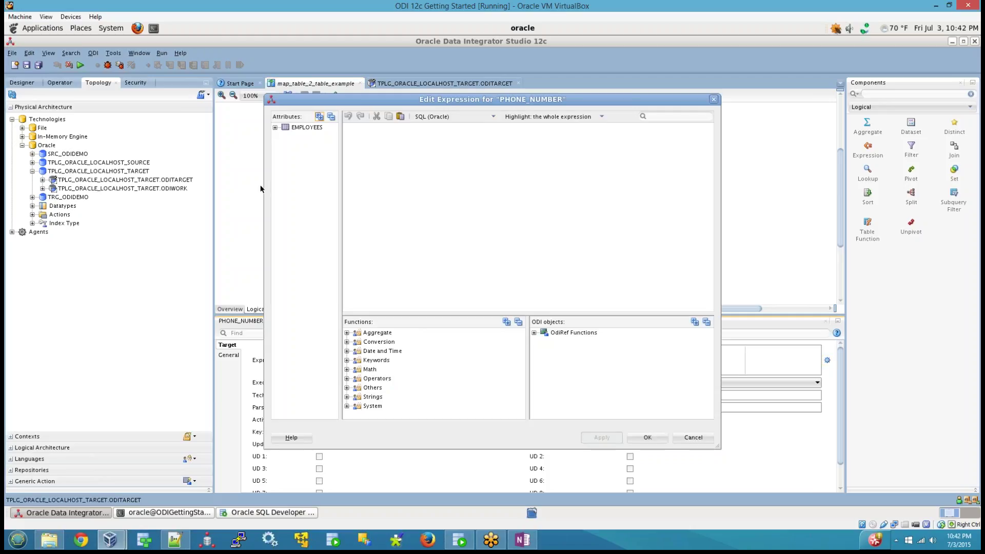
pyautogui.click(276, 127)
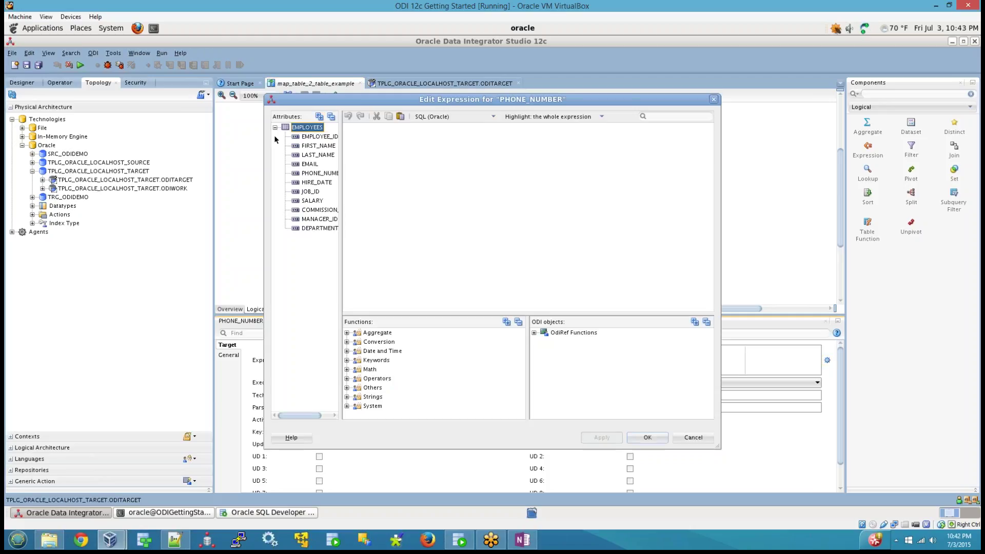
pyautogui.doubleClick(320, 173)
pyautogui.click(648, 437)
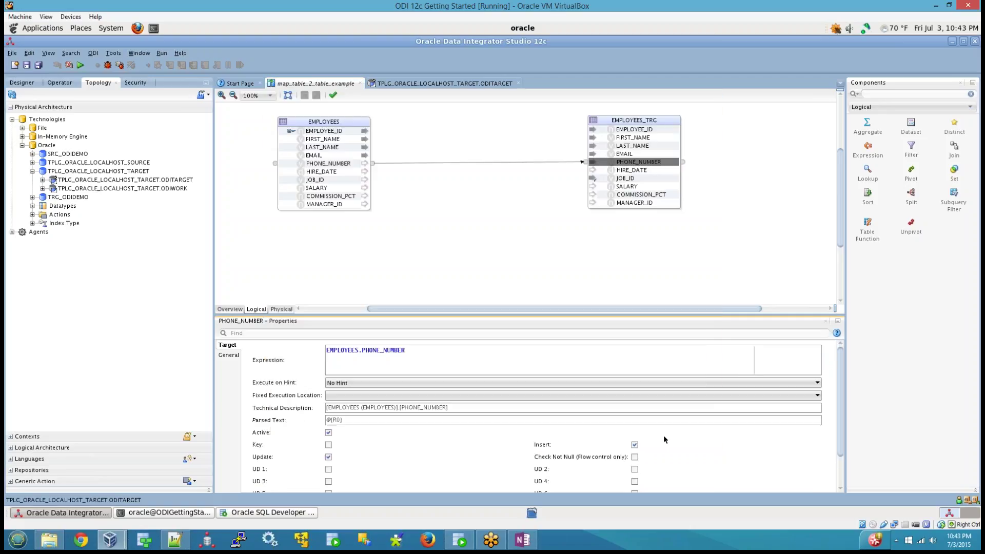
# Set the HIRE_DATE column's expression in EMPLOYEES_TRG to EMPLOYEES.HIRE_DATE using the expression editor.
pyautogui.click(635, 171)
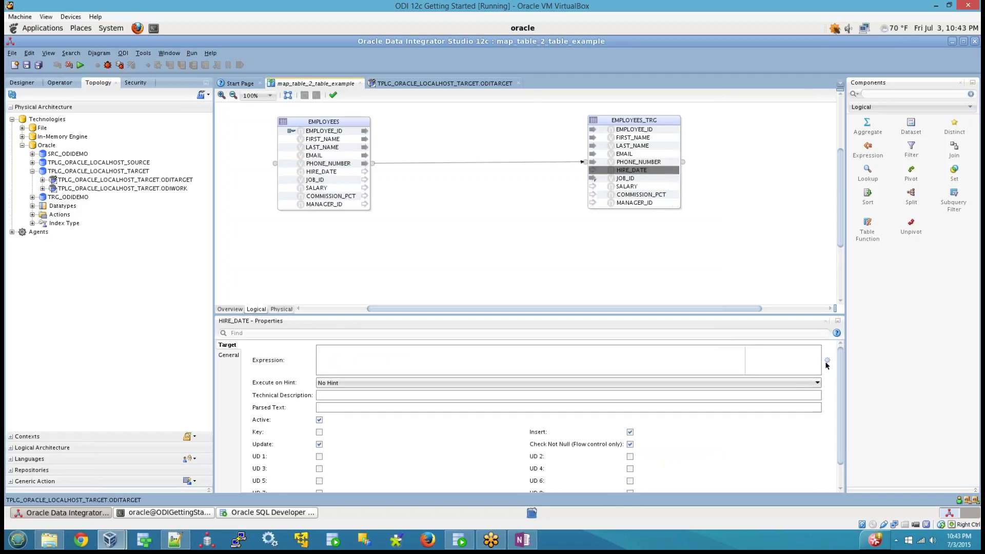
pyautogui.click(827, 361)
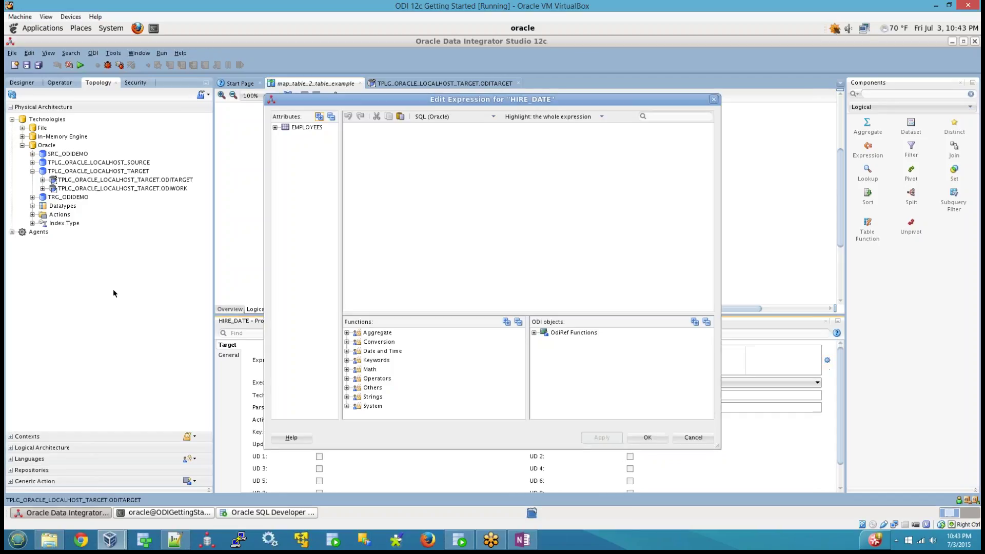
pyautogui.click(275, 128)
pyautogui.doubleClick(314, 181)
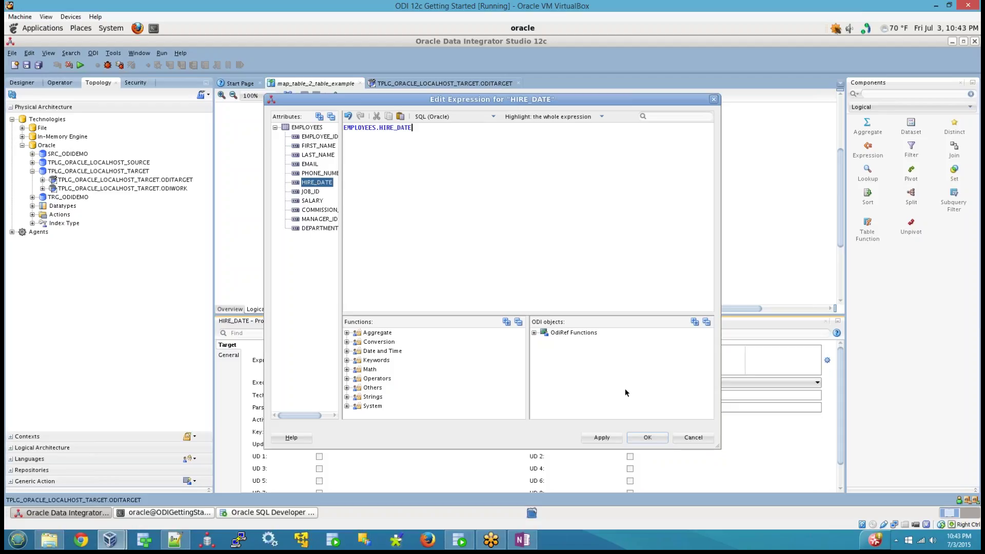
pyautogui.click(648, 437)
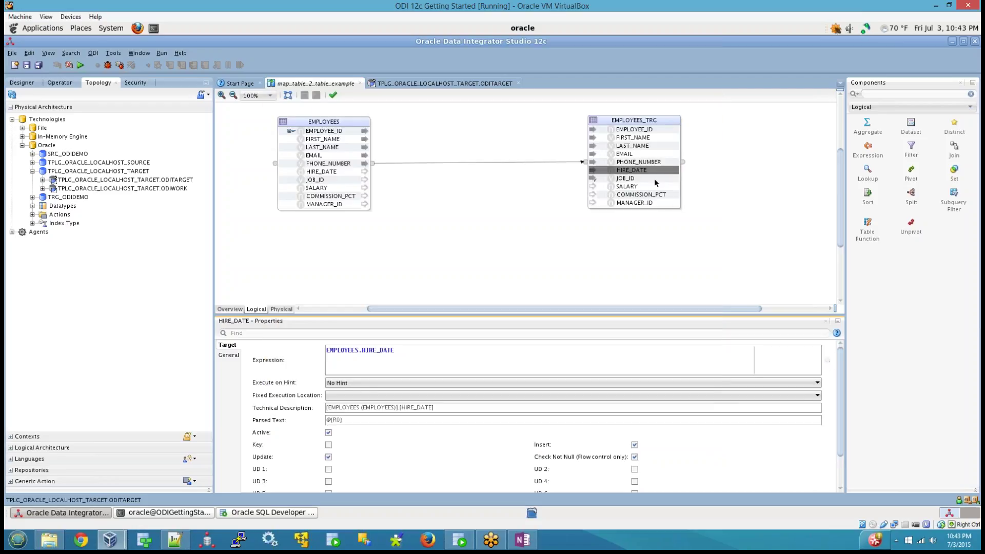
# Set the SALARY column's expression in EMPLOYEES_TRG to EMPLOYEES.SALARY using the expression editor.
pyautogui.click(595, 179)
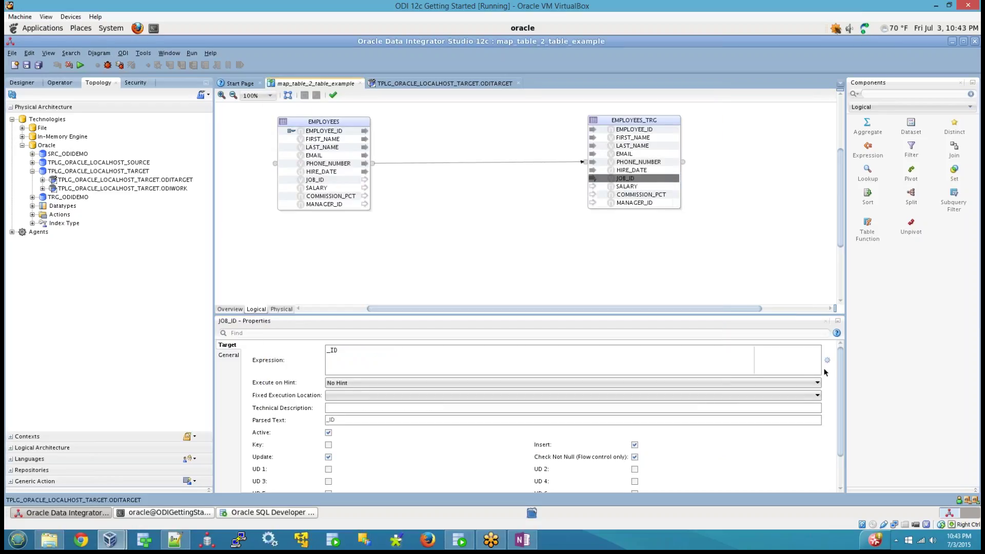
pyautogui.click(595, 187)
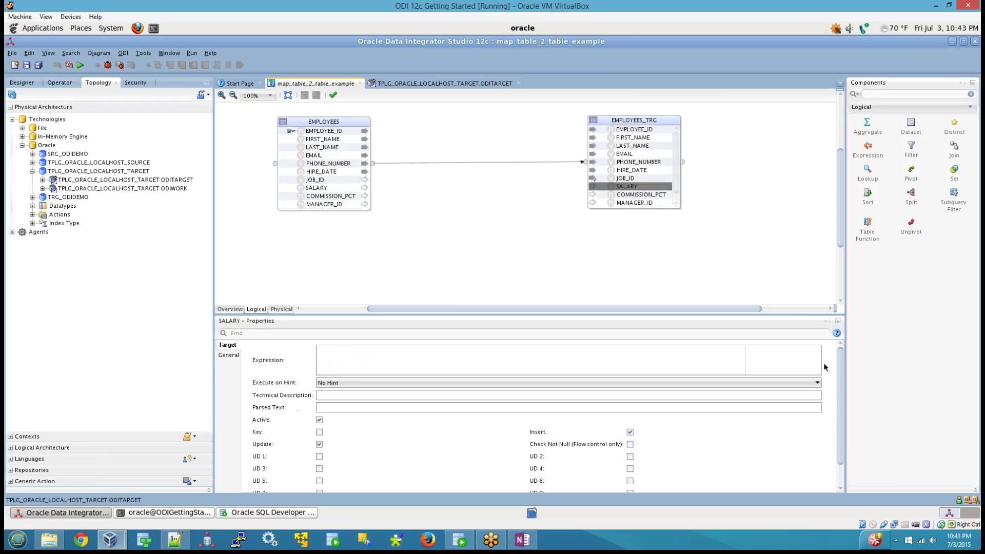
pyautogui.click(827, 361)
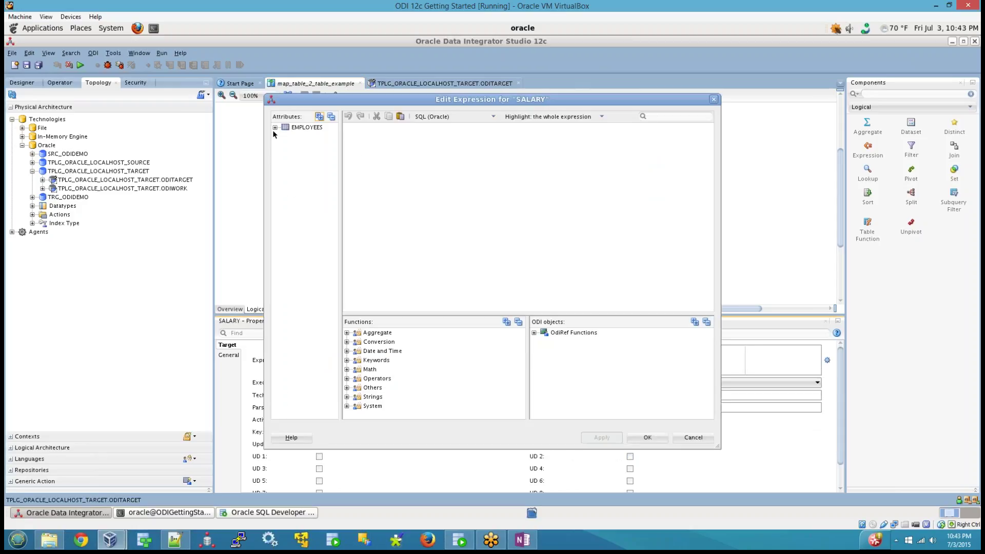
pyautogui.click(275, 128)
pyautogui.doubleClick(313, 201)
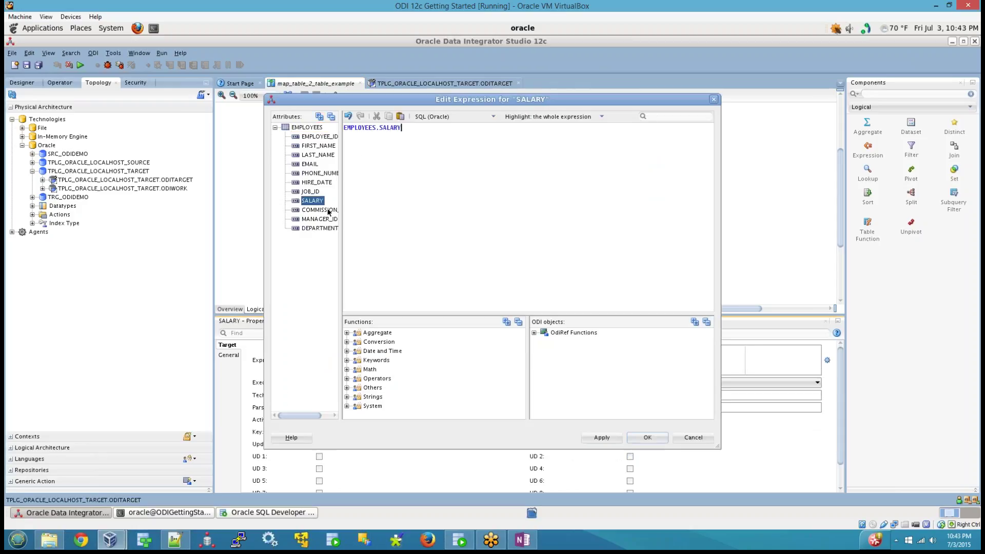
pyautogui.click(647, 438)
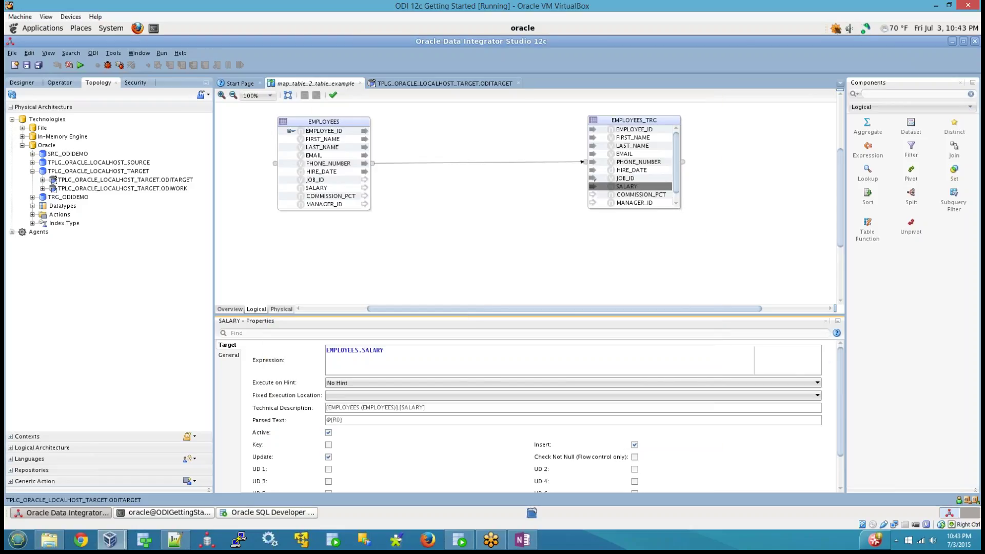
# Set the COMMISSION_PCT column's expression in EMPLOYEES_TRG to EMPLOYEES.COMMISSION_PCT using the expression editor.
pyautogui.click(639, 195)
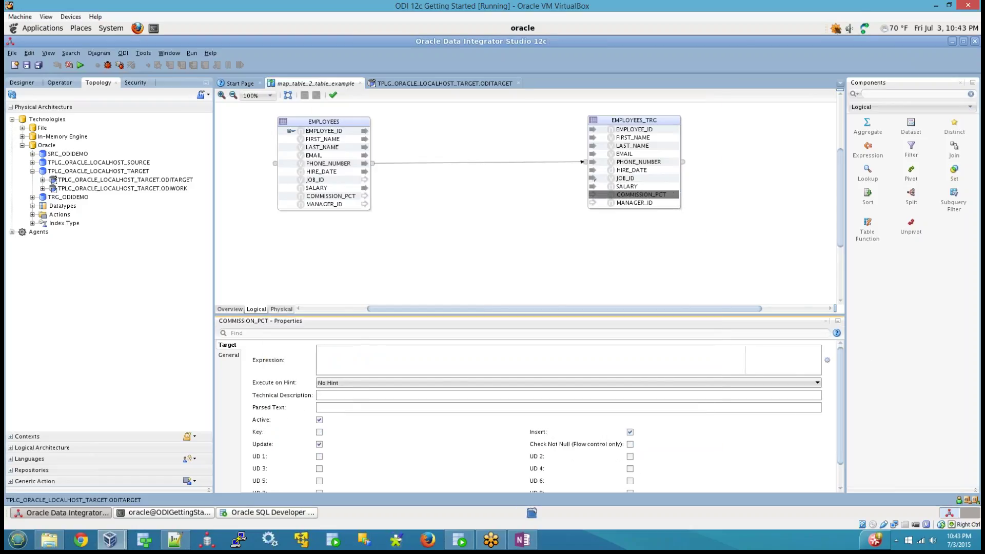
pyautogui.click(828, 360)
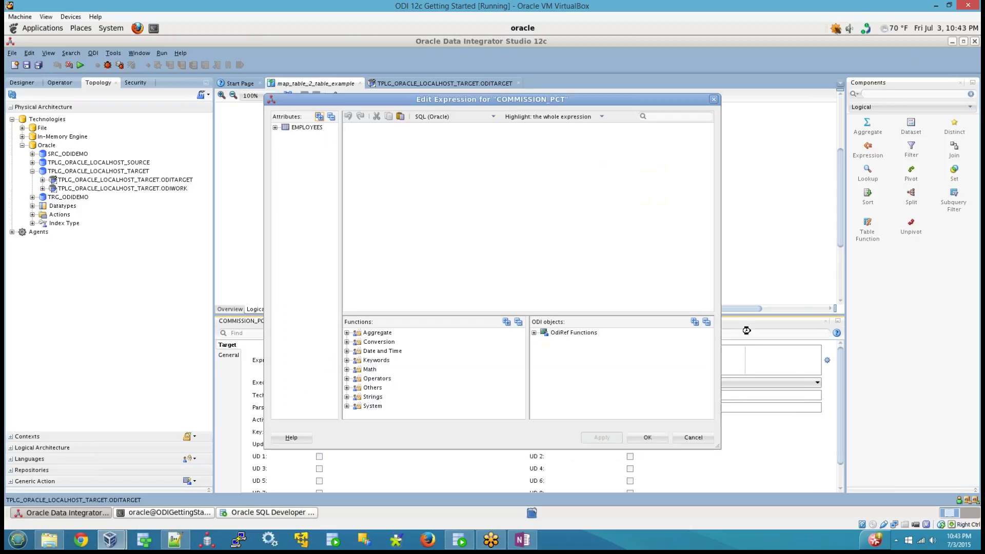
pyautogui.click(275, 128)
pyautogui.click(276, 128)
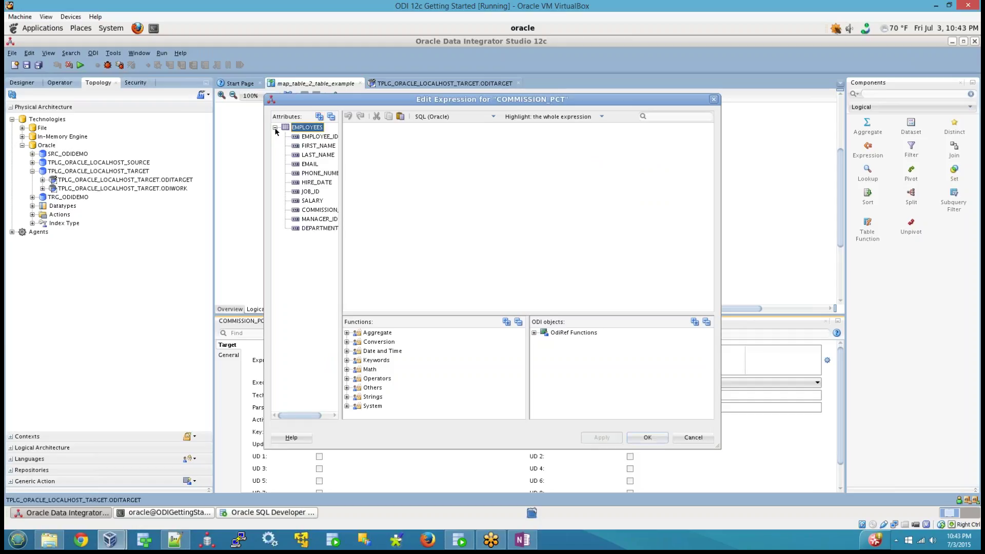
pyautogui.doubleClick(326, 211)
pyautogui.click(647, 437)
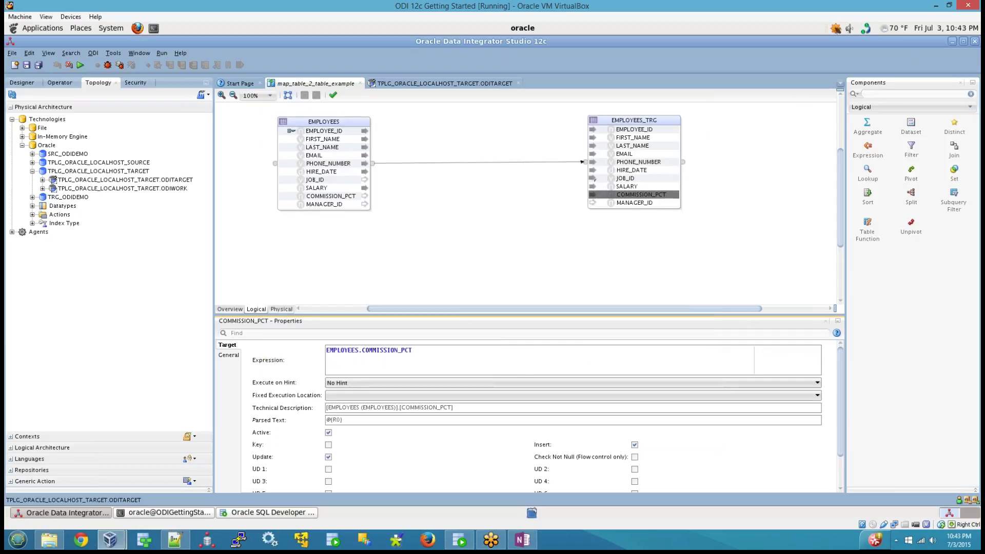
# Set the MANAGER_ID column's expression in EMPLOYEES_TRG to EMPLOYEES.DEPARTMENT_ID using the expression editor, and save the mapping.
pyautogui.click(675, 203)
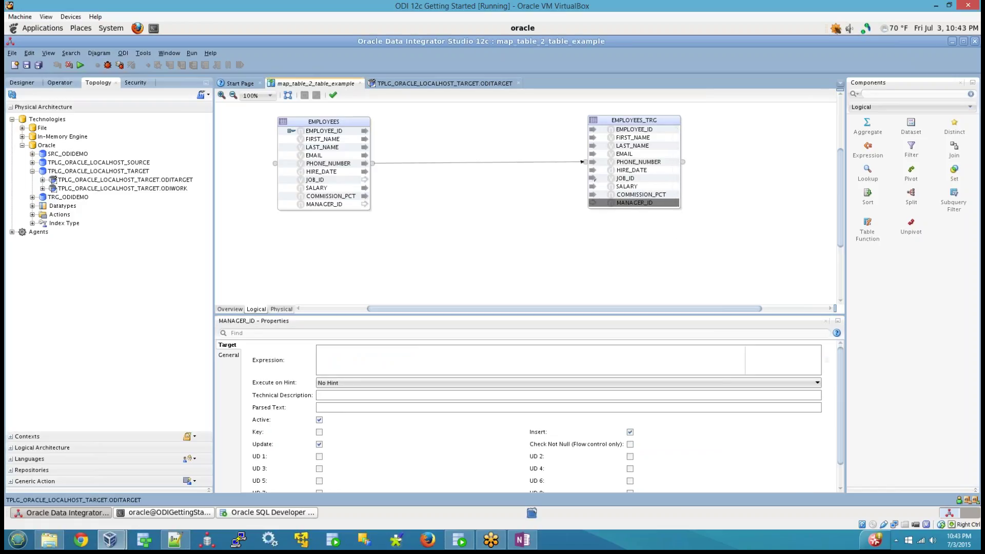
pyautogui.click(827, 360)
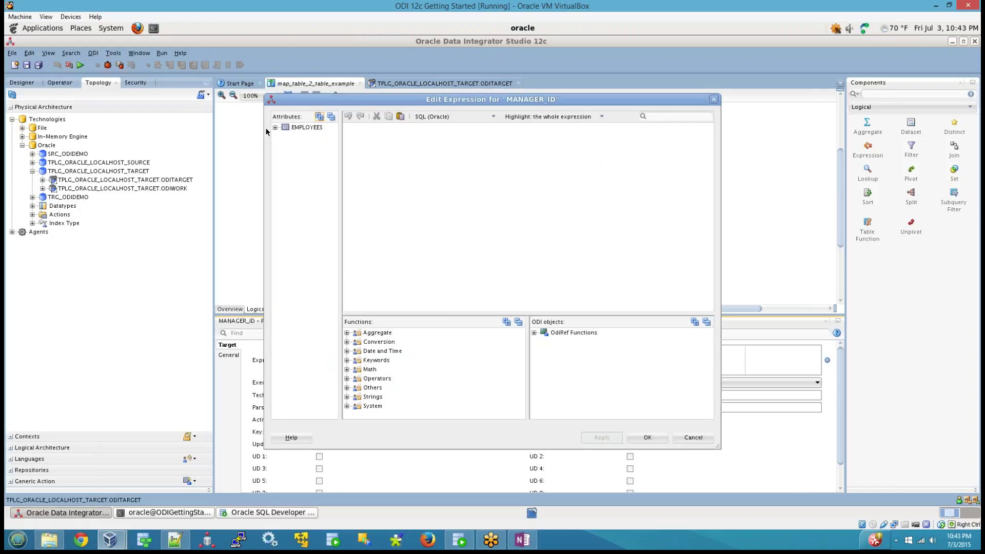
pyautogui.click(275, 128)
pyautogui.doubleClick(315, 229)
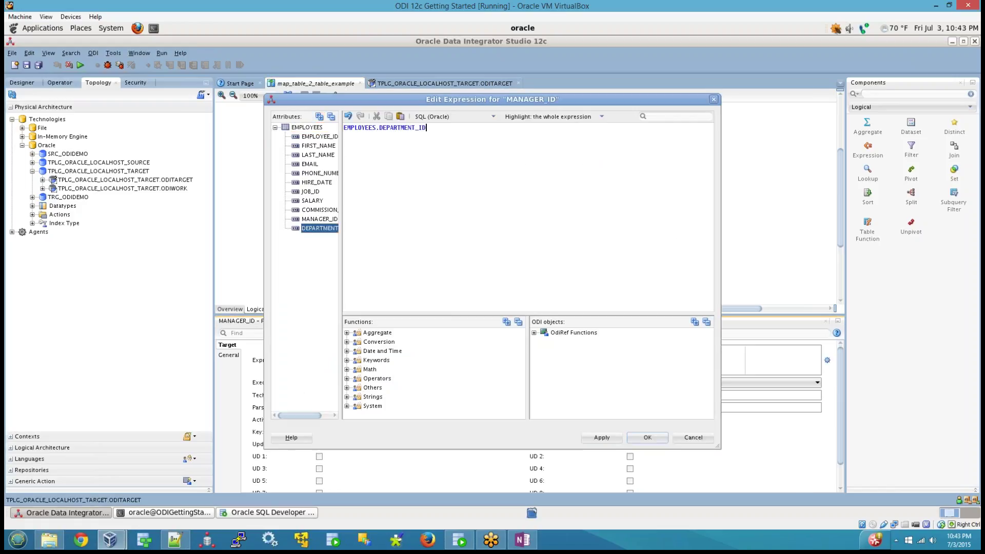
pyautogui.click(652, 437)
pyautogui.click(473, 245)
pyautogui.click(26, 66)
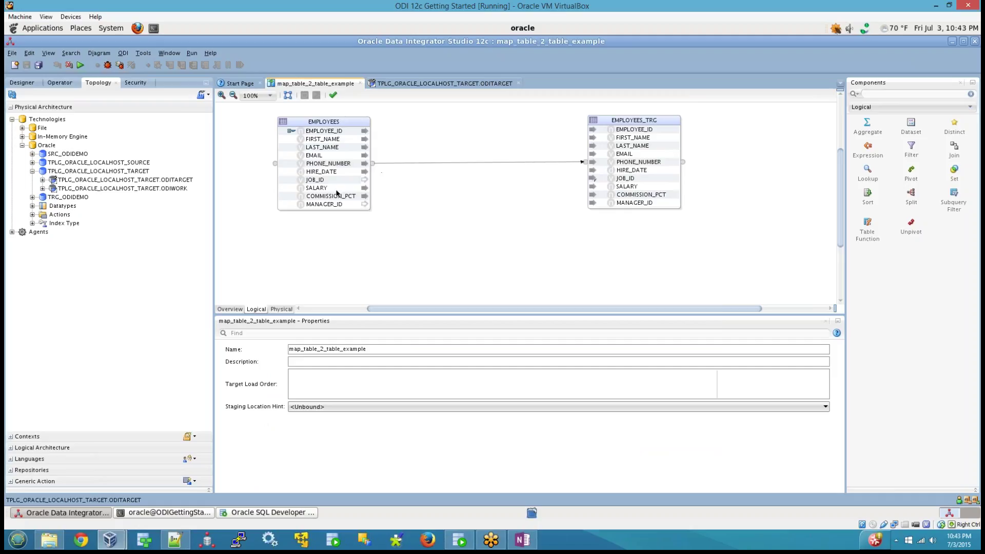
# Enlarge the EMPLOYEES and EMPLOYEES_TRG tables in the diagram to show their columns down to DEPARTMENT_ID.
pyautogui.moveTo(316, 209); pyautogui.dragTo(332, 233)
pyautogui.click(636, 117)
pyautogui.moveTo(636, 206); pyautogui.dragTo(637, 216)
pyautogui.click(437, 190)
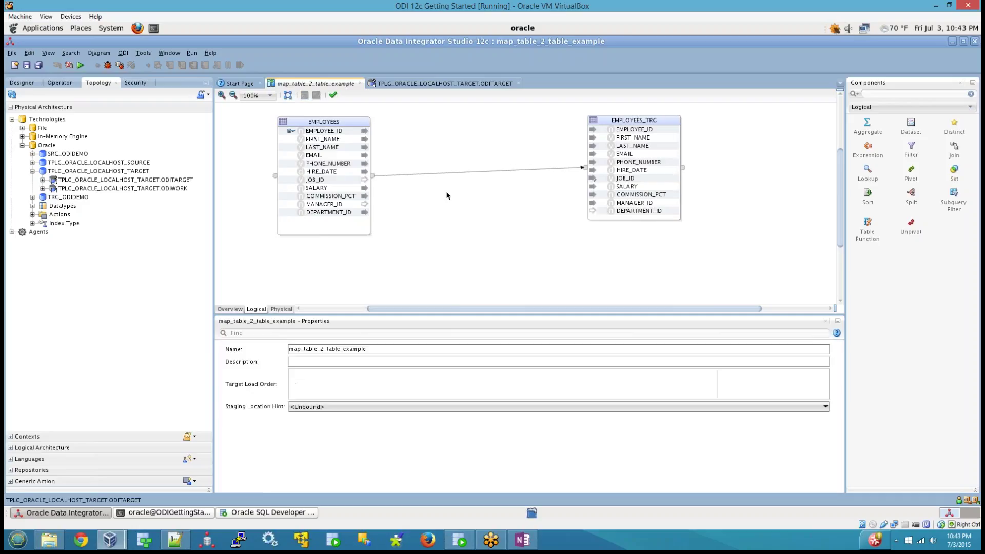
# Review the expressions of individual EMPLOYEES_TRG columns, such as EMPLOYEE_ID, FIRST_NAME and LAST_NAME, and the table's own properties.
pyautogui.click(645, 131)
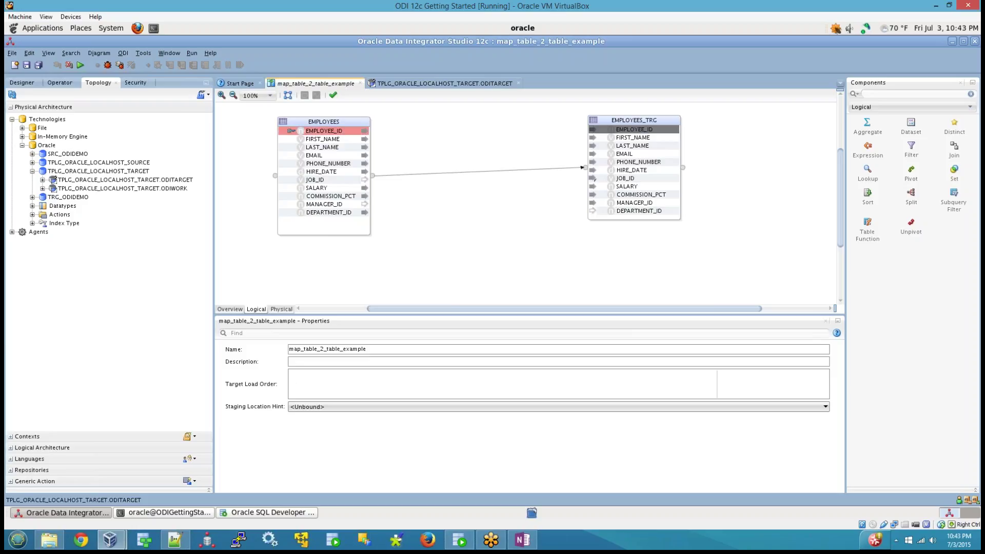
pyautogui.click(640, 145)
pyautogui.click(642, 211)
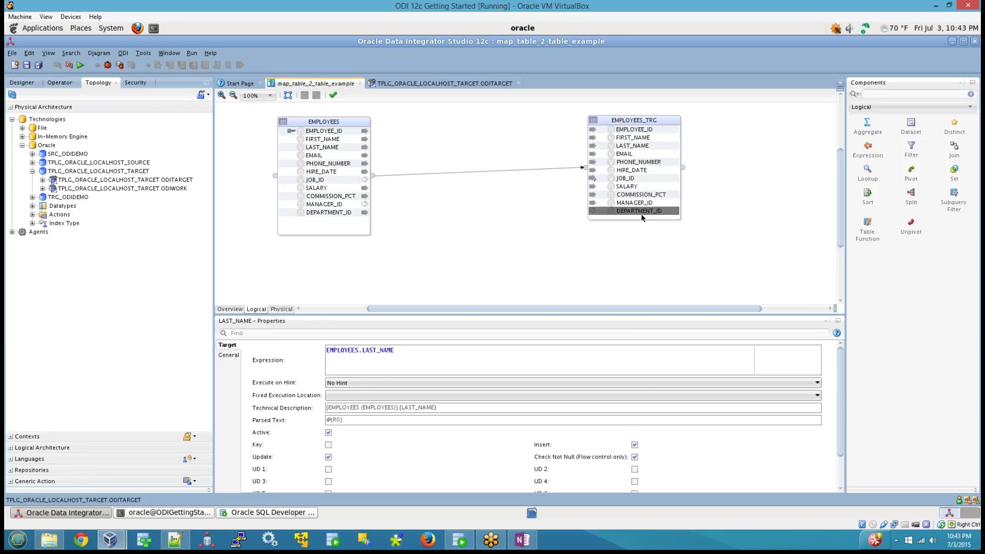
pyautogui.click(661, 132)
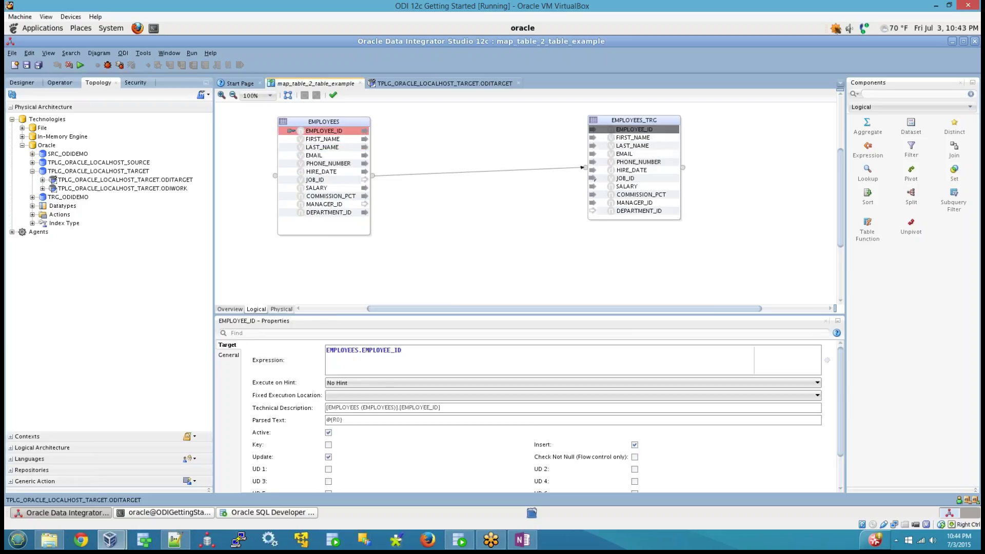
pyautogui.click(428, 358)
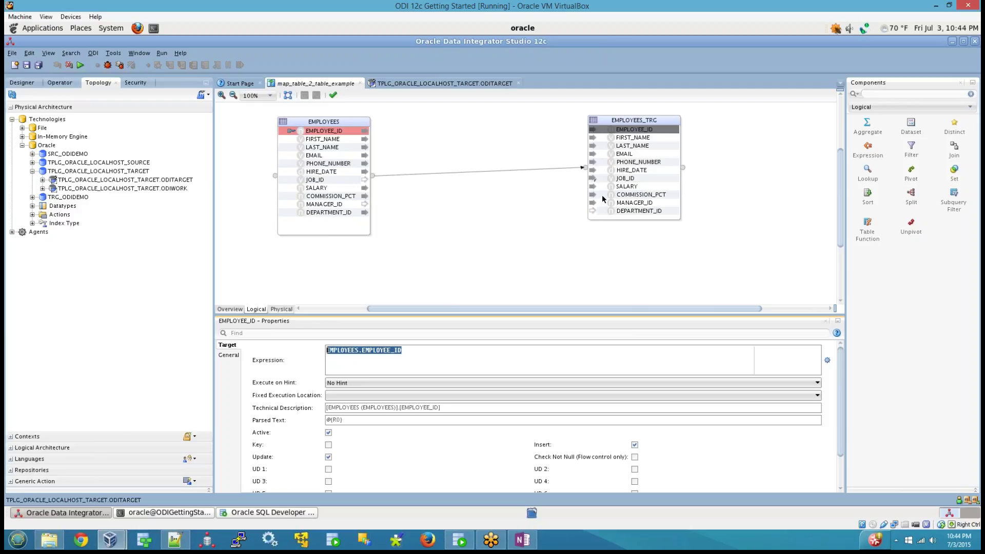
pyautogui.click(631, 138)
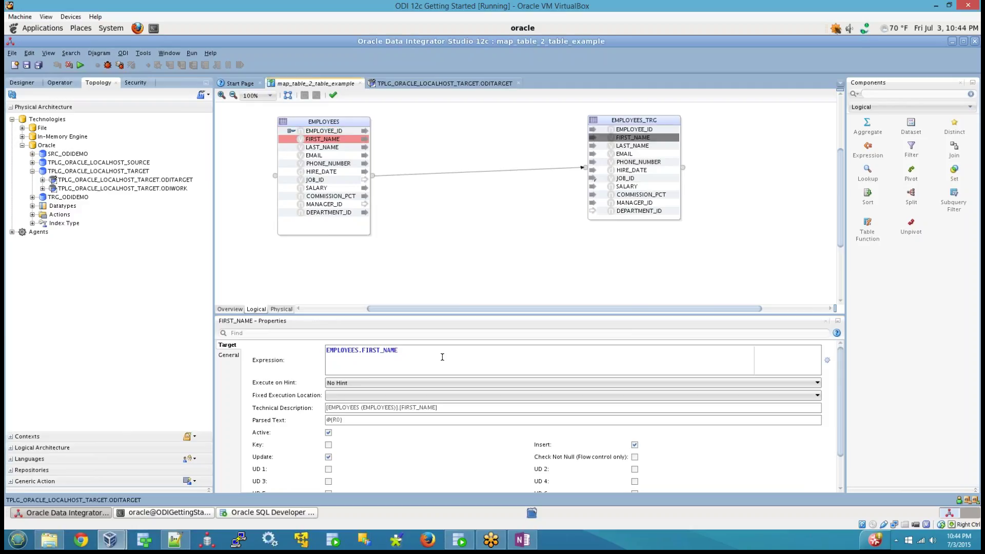
pyautogui.click(668, 120)
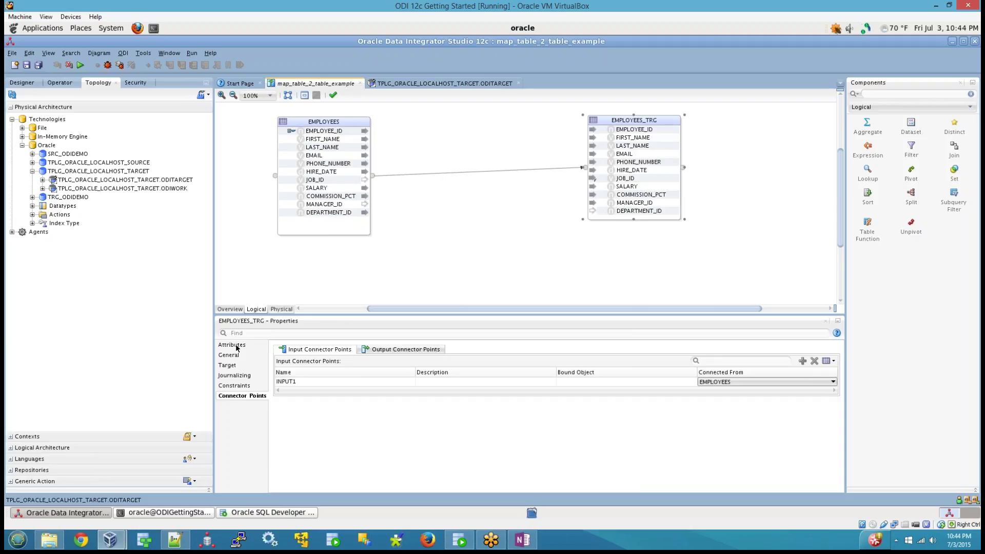
pyautogui.click(637, 129)
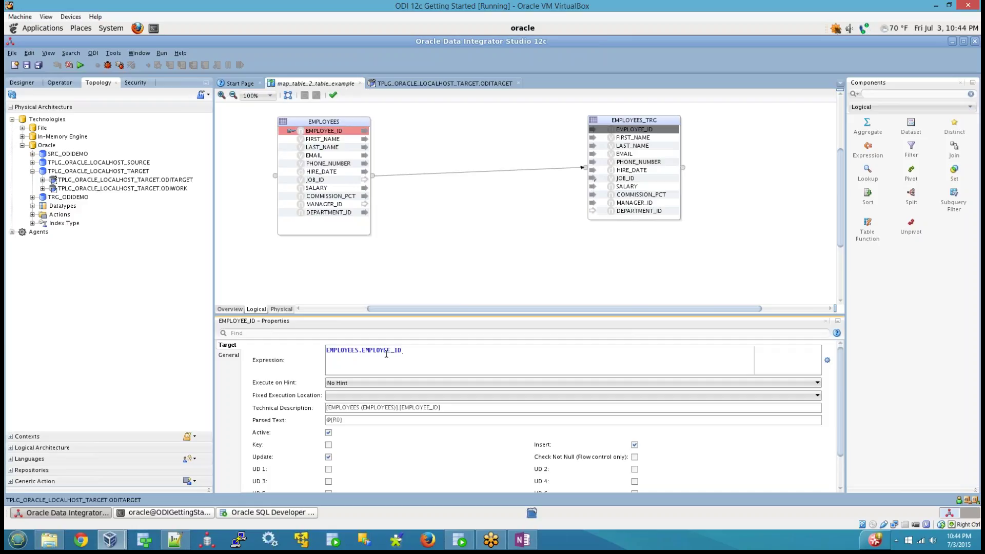
pyautogui.click(646, 120)
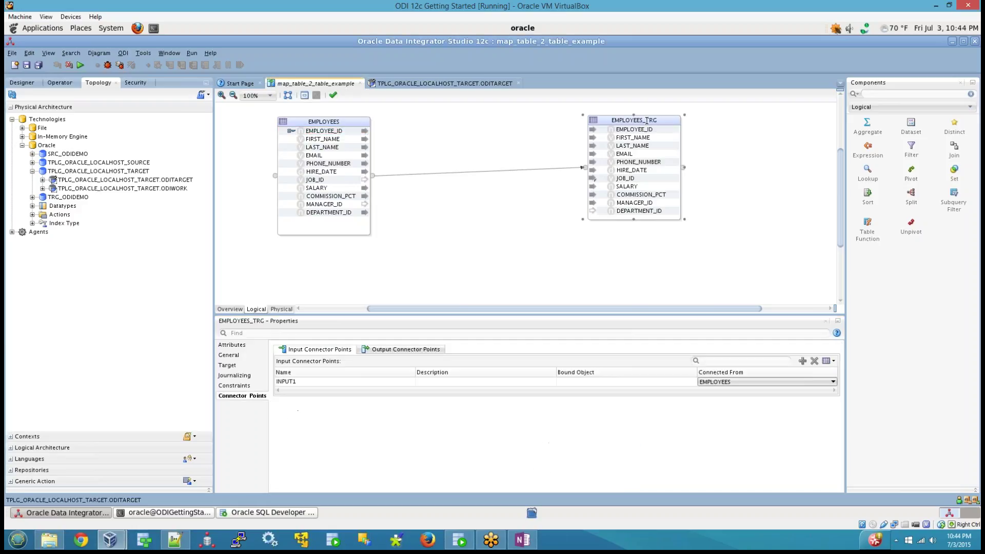
# From the EMPLOYEES_TRG attributes list, correct the JOB_ID expression to EMPLOYEES.JOB_ID by inserting the source column and removing the stray _ID text.
pyautogui.click(233, 346)
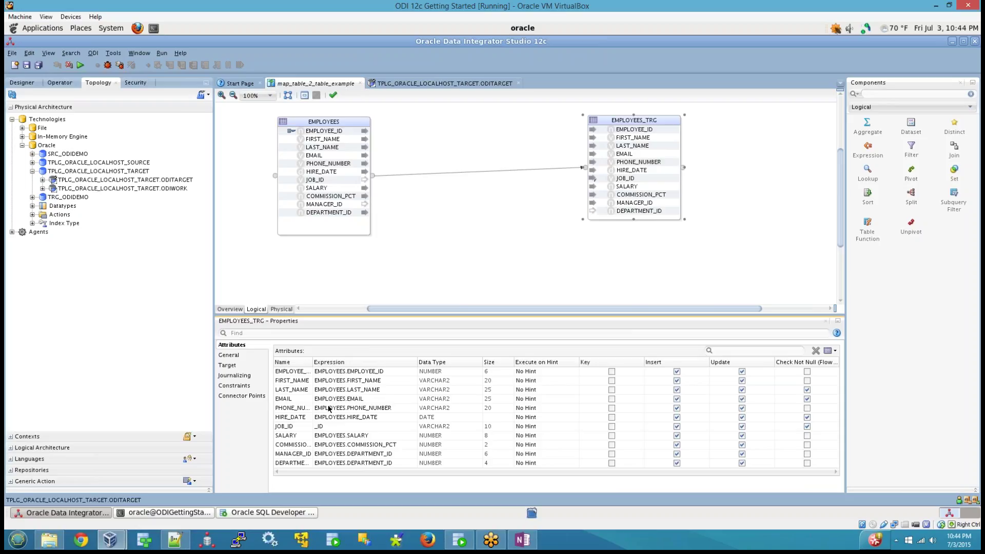
pyautogui.click(331, 428)
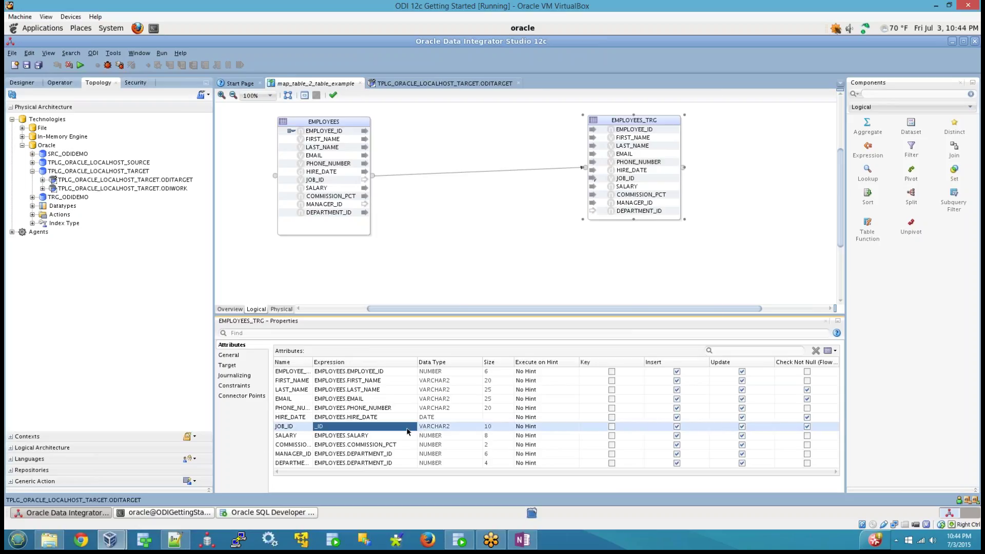
pyautogui.click(410, 426)
pyautogui.click(276, 128)
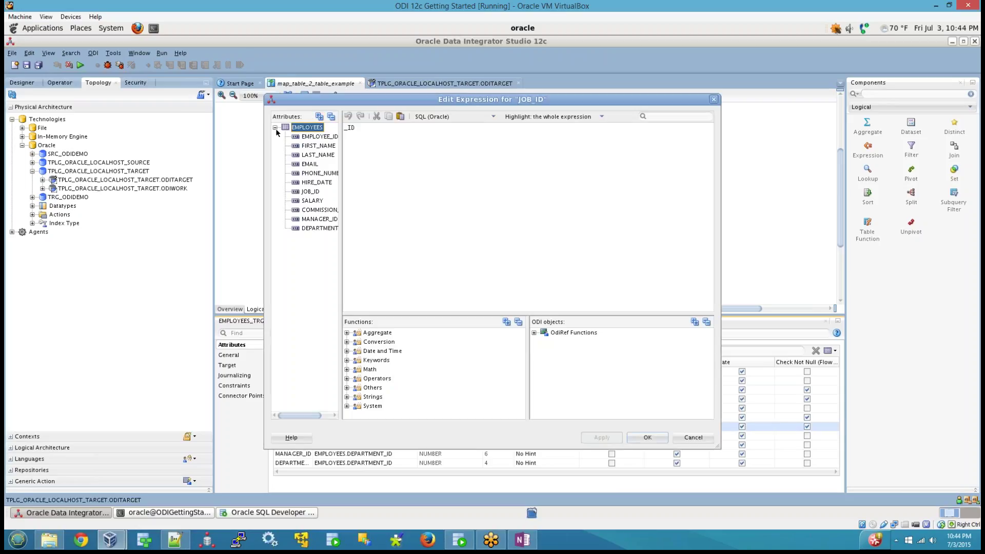
pyautogui.doubleClick(310, 192)
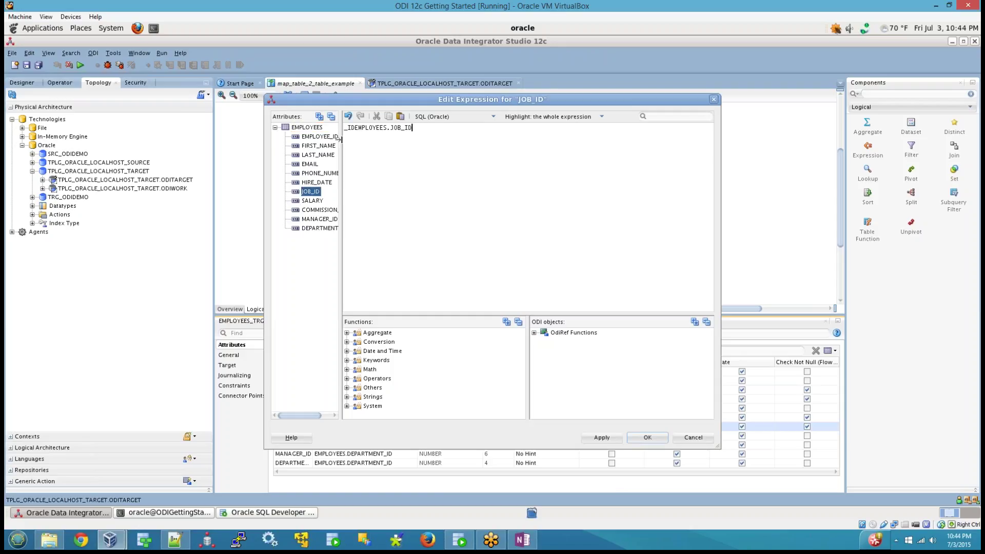
pyautogui.moveTo(358, 128); pyautogui.dragTo(344, 128)
pyautogui.press('BackSpace')
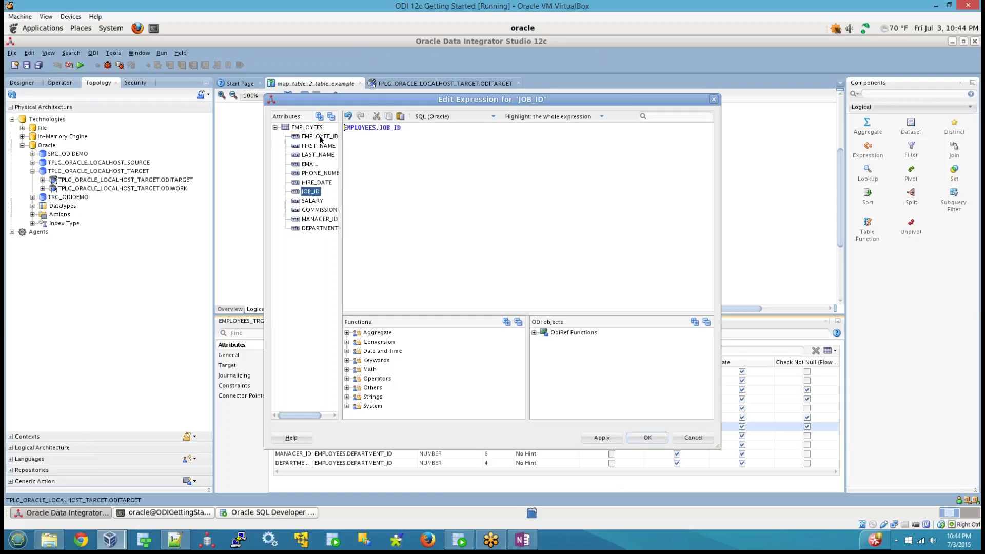
pyautogui.click(642, 439)
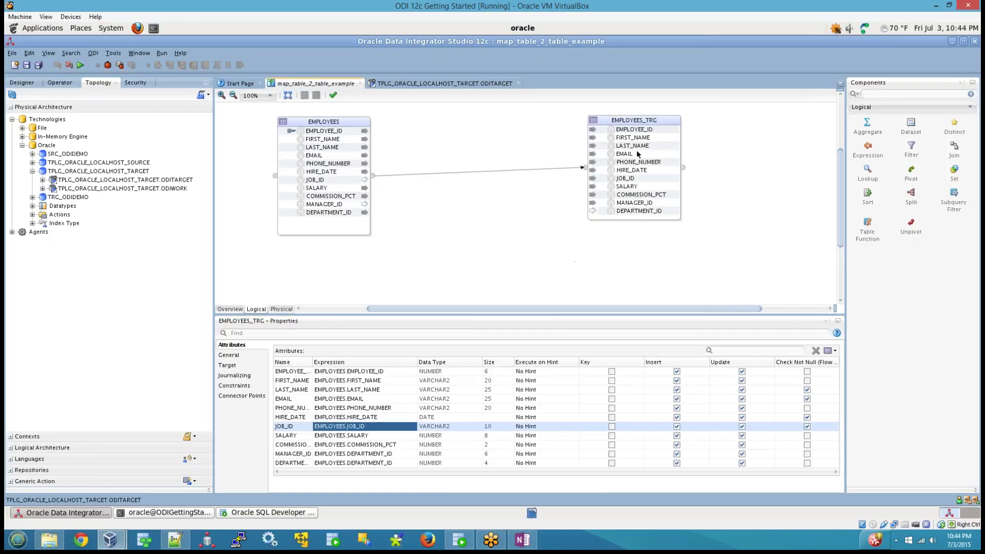
# Examine the Execute on Hint options for EMPLOYEE_ID in the EMPLOYEES_TRG attributes and keep No Hint.
pyautogui.click(560, 131)
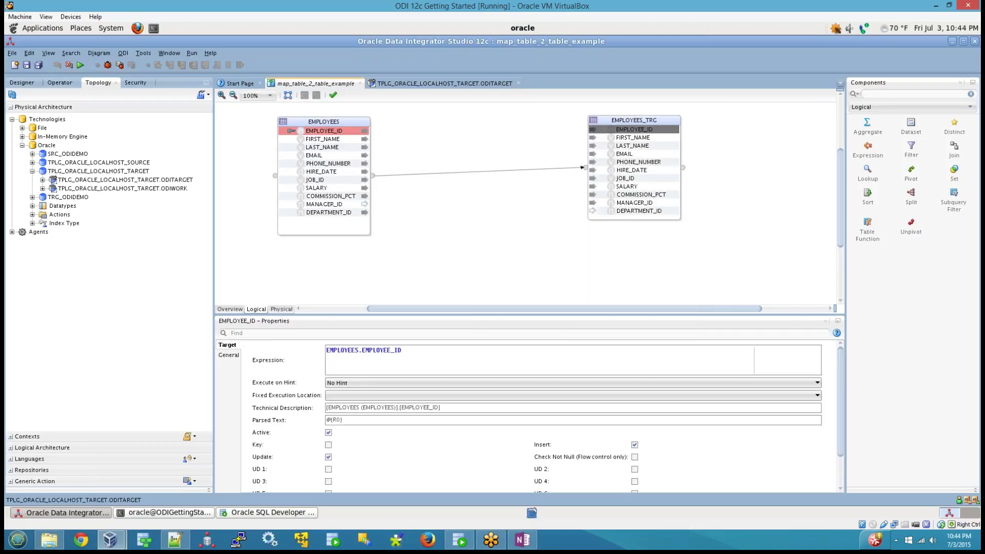
pyautogui.click(637, 118)
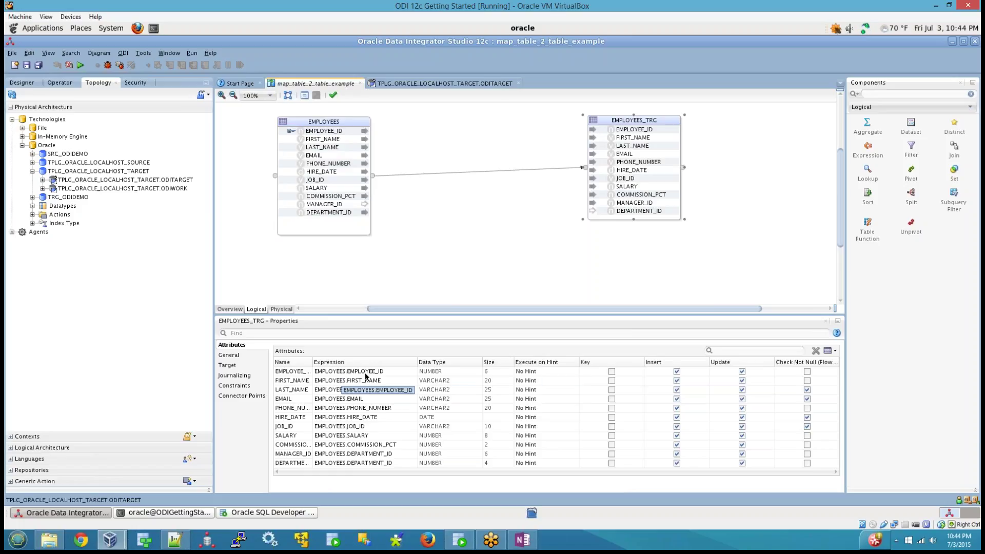
pyautogui.click(568, 373)
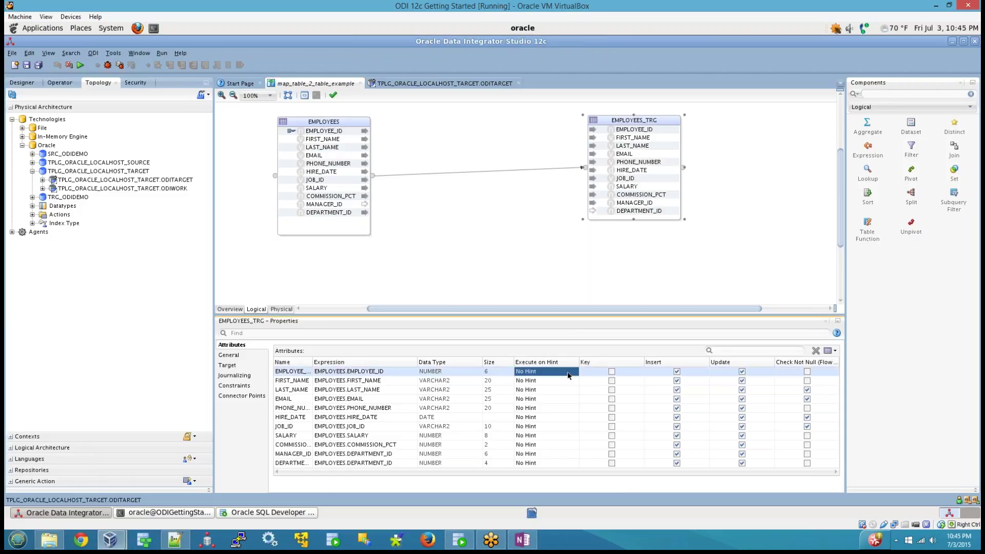
pyautogui.click(576, 374)
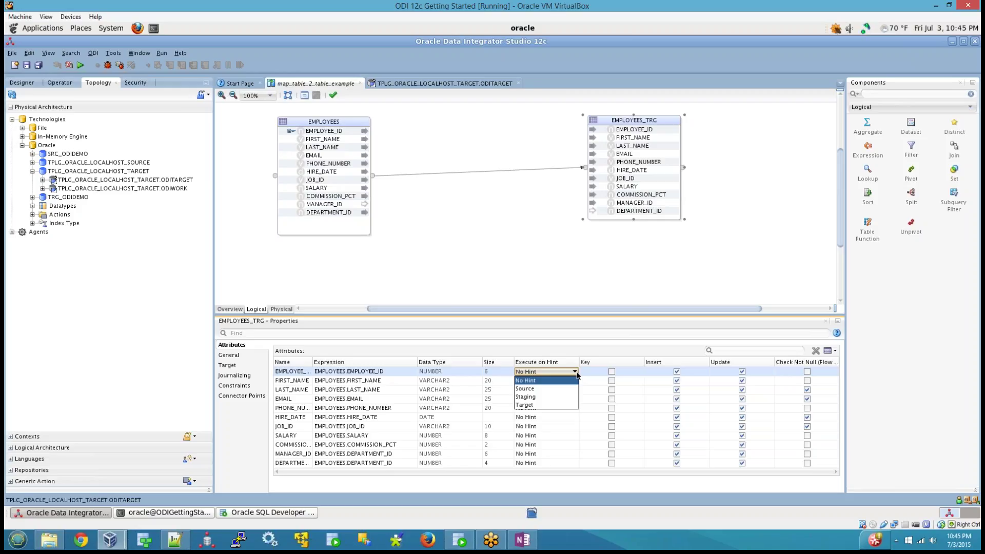
pyautogui.click(541, 382)
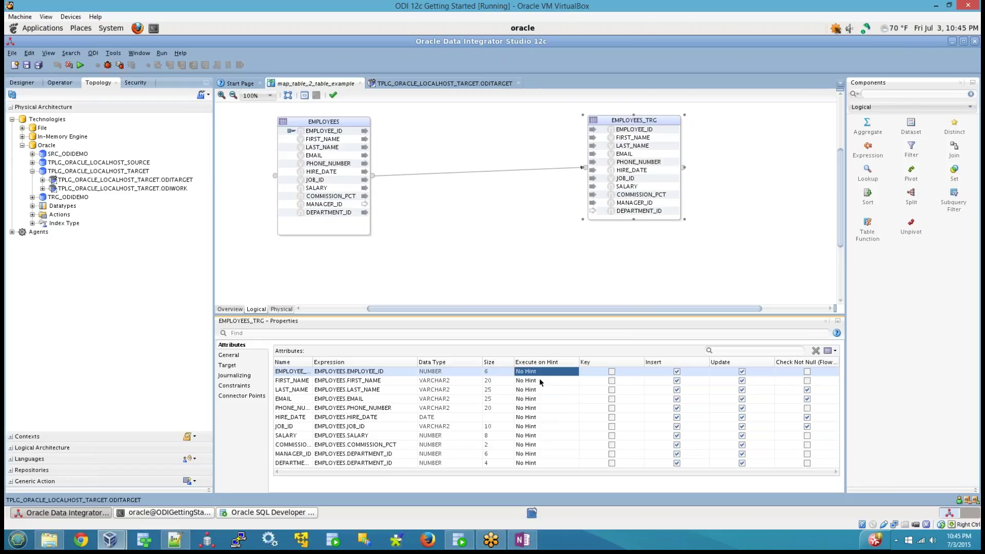
# Replace the DEPARTMENT_ID column's expression in EMPLOYEES_TRG with EMPLOYEES.DEPARTMENT_ID using the expression editor.
pyautogui.click(656, 212)
pyautogui.click(425, 353)
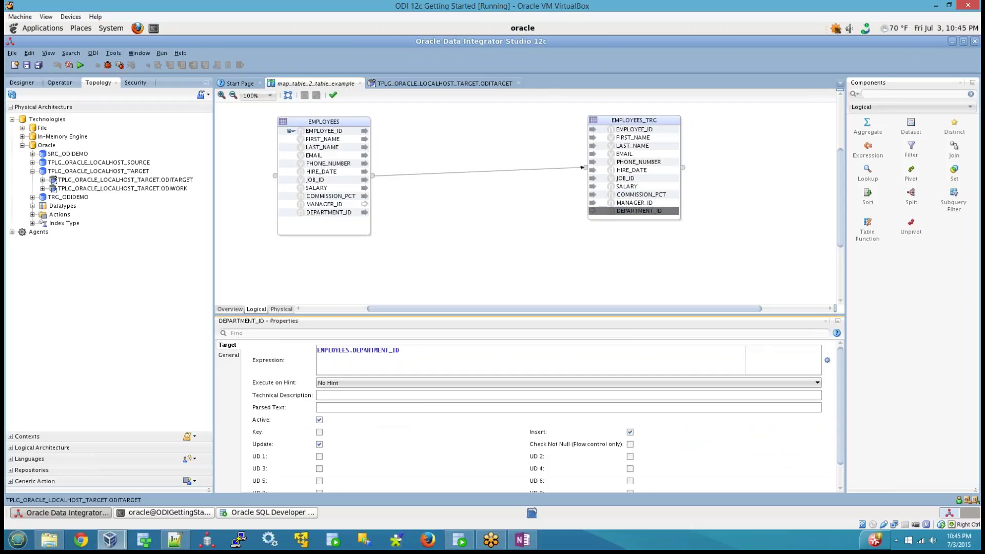
pyautogui.click(827, 361)
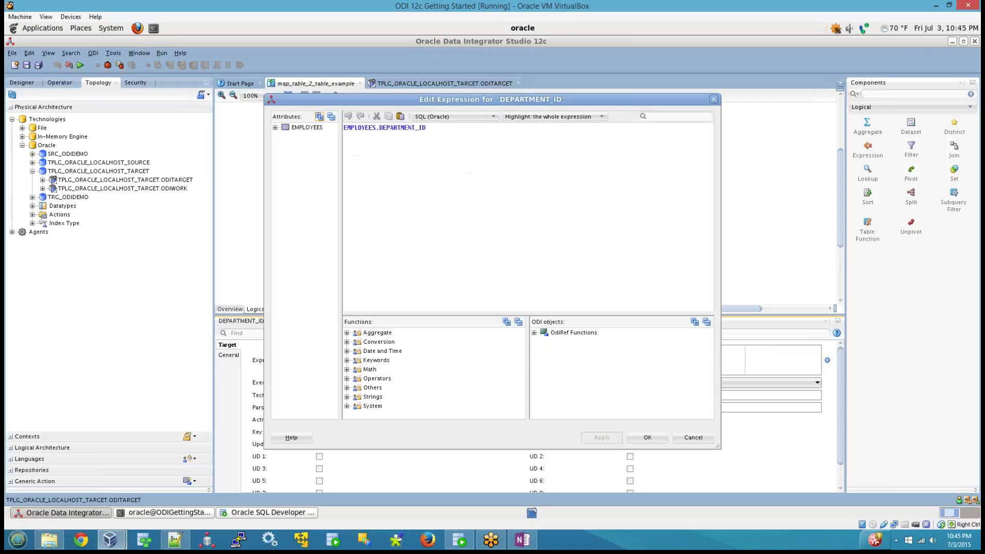
pyautogui.click(276, 127)
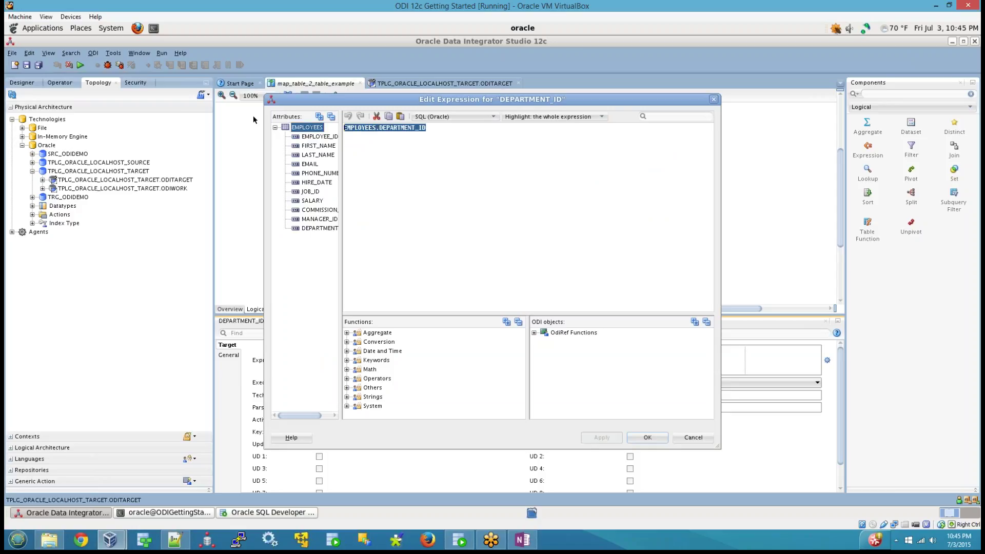
pyautogui.press('Delete')
pyautogui.doubleClick(313, 228)
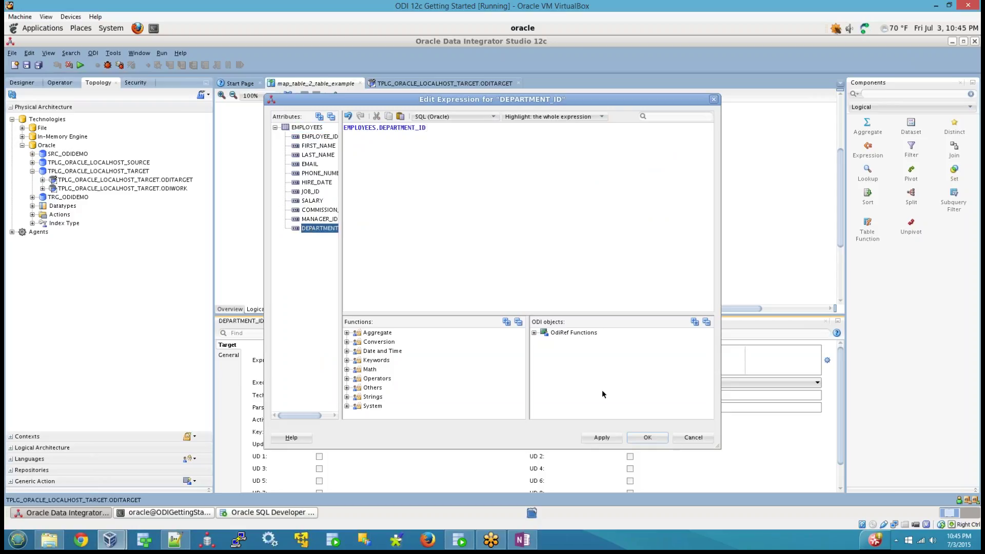
pyautogui.click(645, 438)
pyautogui.click(505, 238)
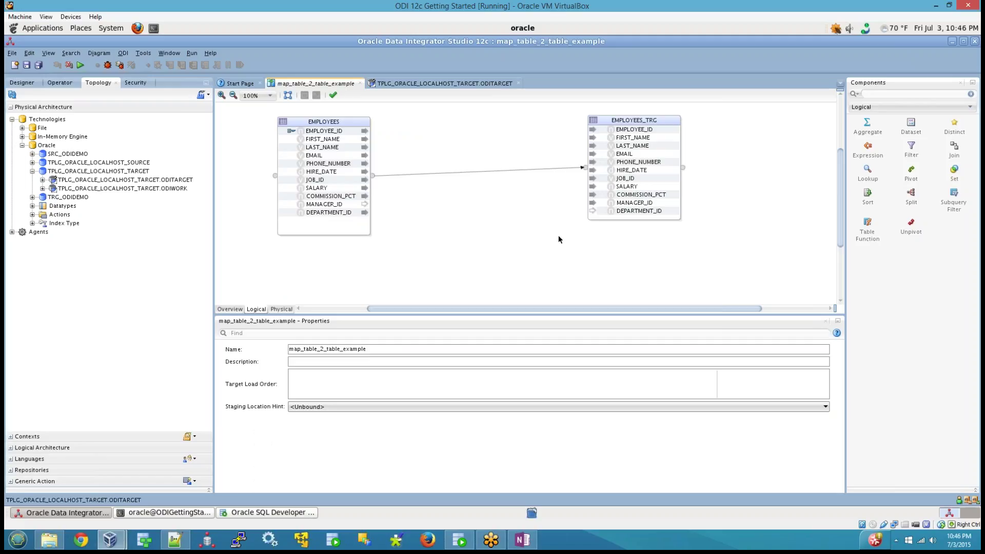
# Examine the Execute on Hint options for EMPLOYEE_ID in the EMPLOYEES_TRG attributes, leaving it at No Hint.
pyautogui.click(634, 124)
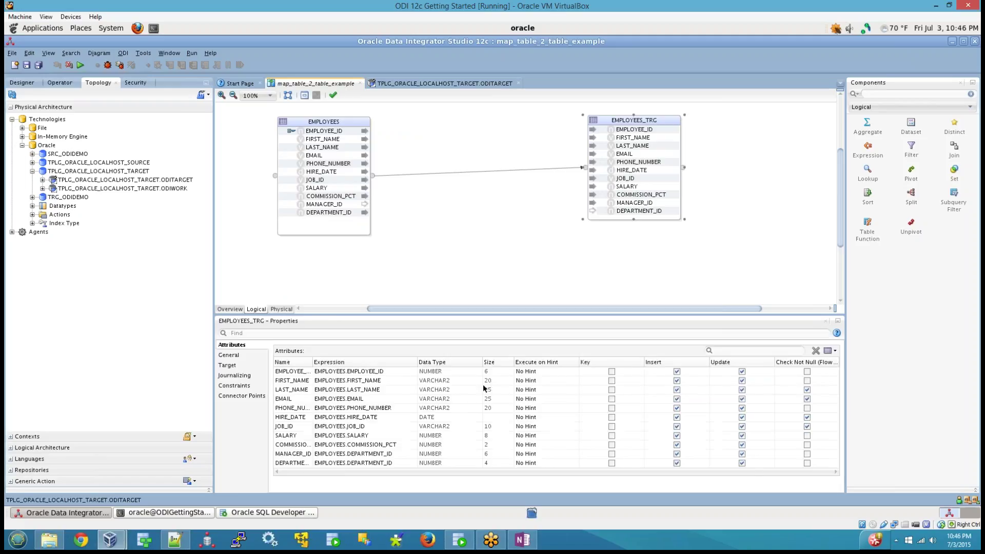
pyautogui.click(529, 371)
pyautogui.click(560, 371)
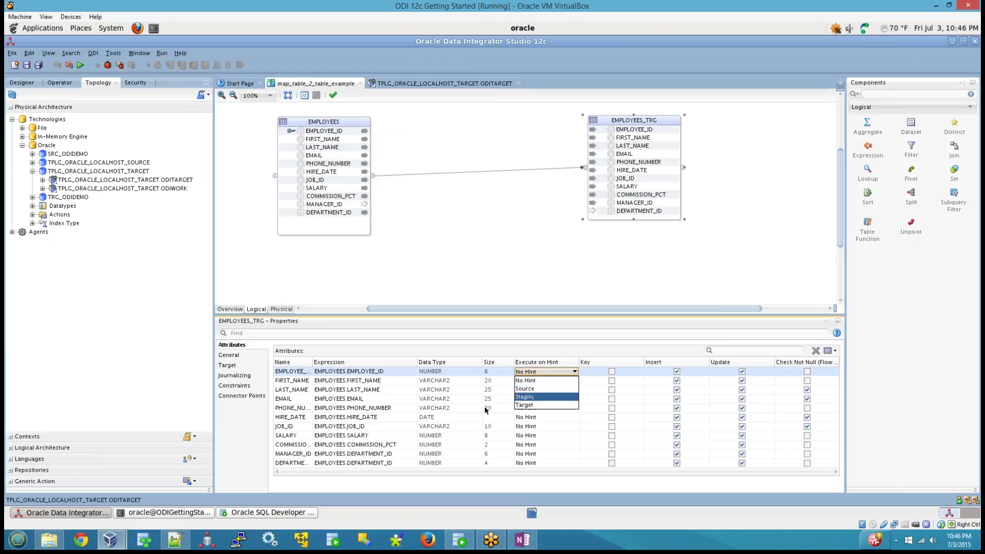
pyautogui.click(538, 380)
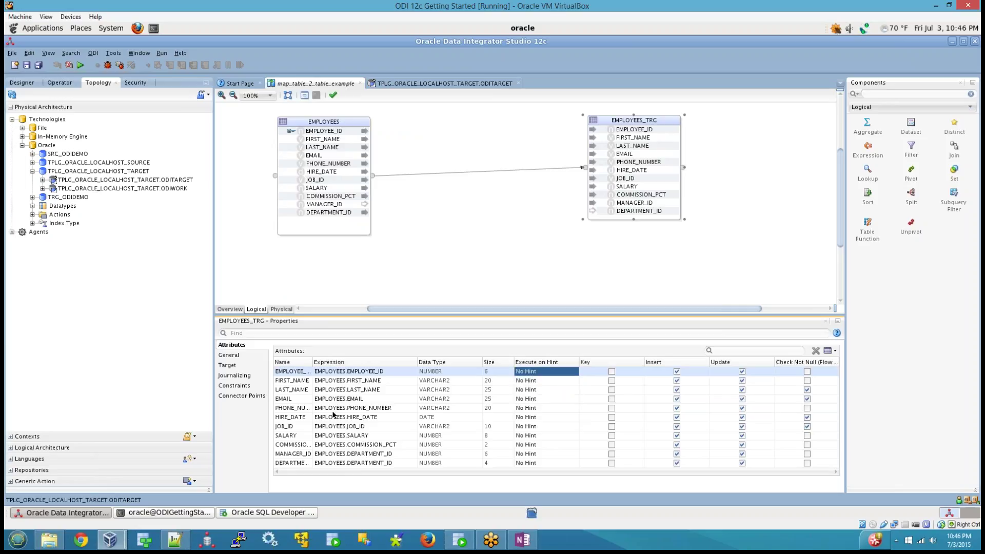
# Mark EMPLOYEE_ID as a Key in the EMPLOYEES_TRG attributes and check the column's target properties.
pyautogui.click(611, 372)
pyautogui.click(612, 372)
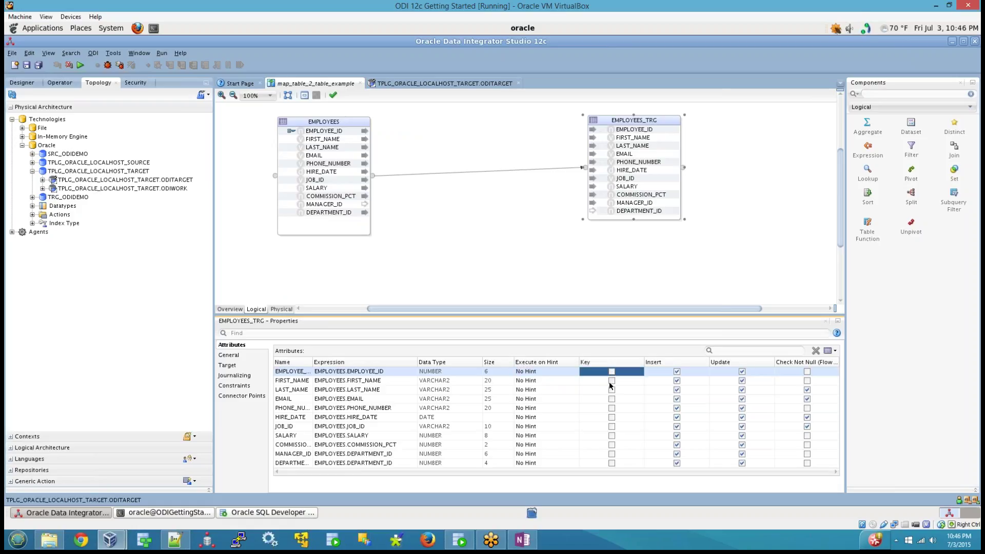
pyautogui.click(612, 381)
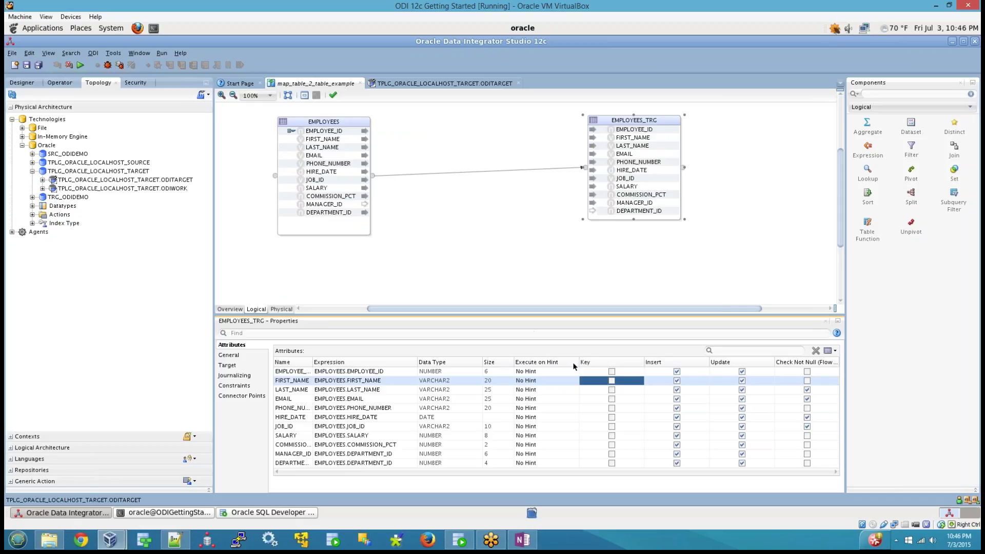
pyautogui.click(612, 372)
pyautogui.click(611, 372)
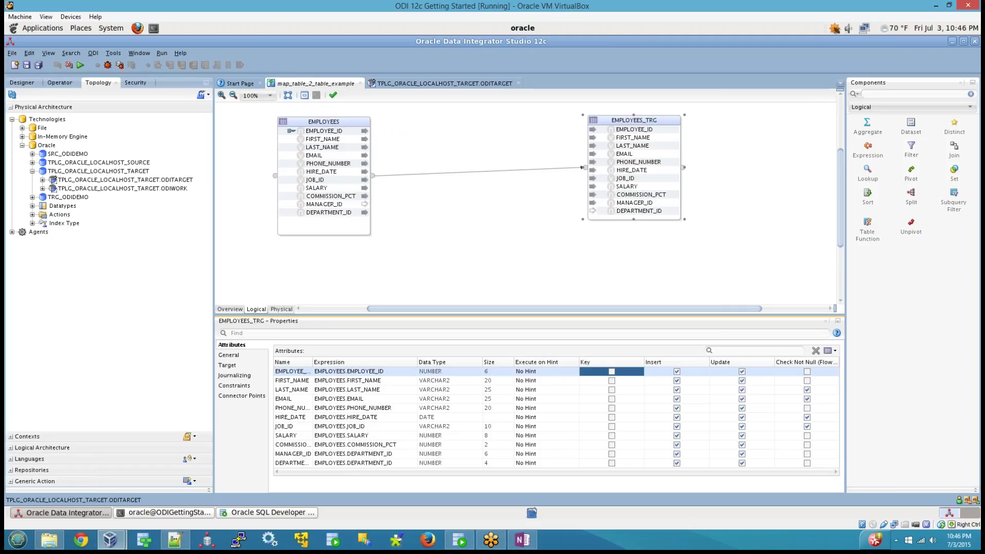
pyautogui.press('space')
pyautogui.click(631, 130)
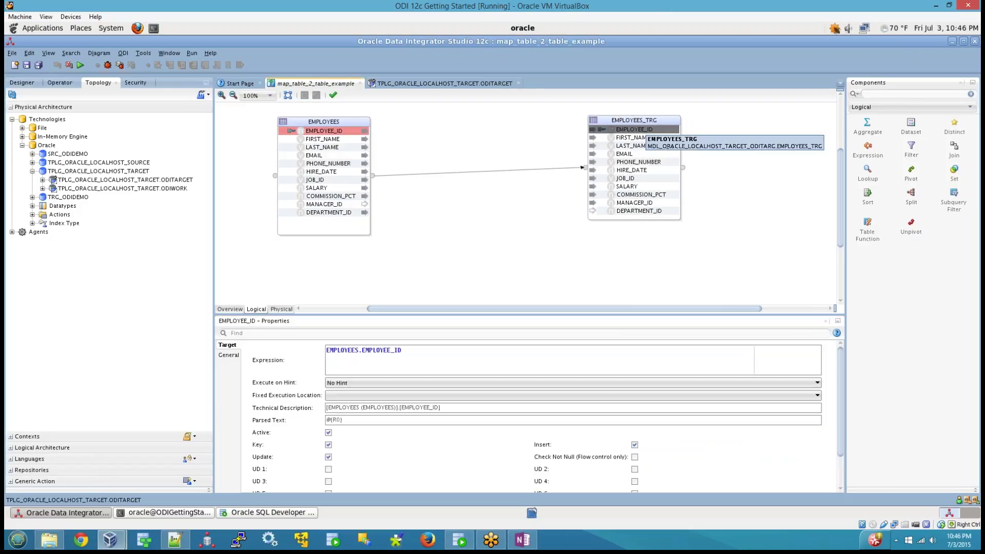
# Try clearing and restoring the Insert flag for EMPLOYEE_ID in EMPLOYEES_TRG, and review its Update flag and column properties.
pyautogui.click(637, 120)
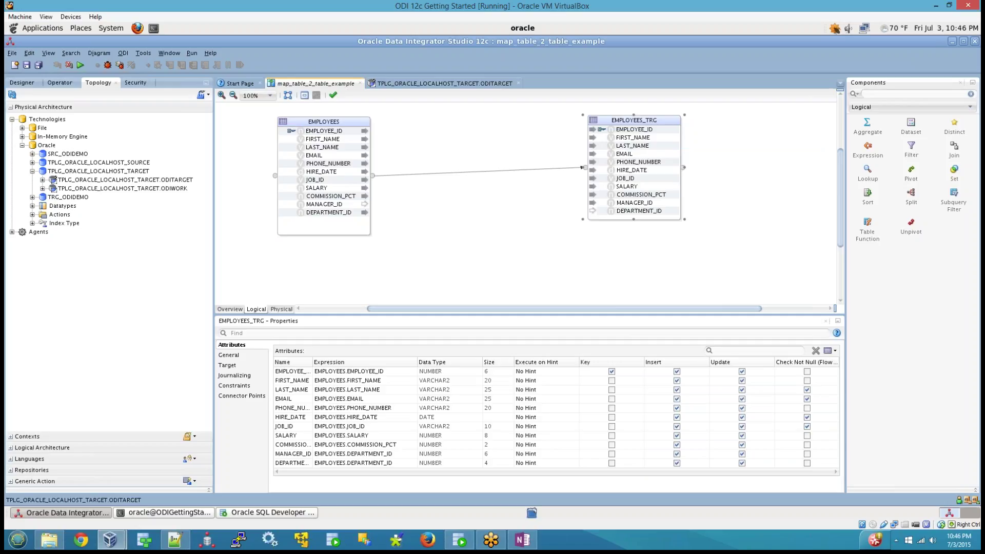
pyautogui.click(678, 371)
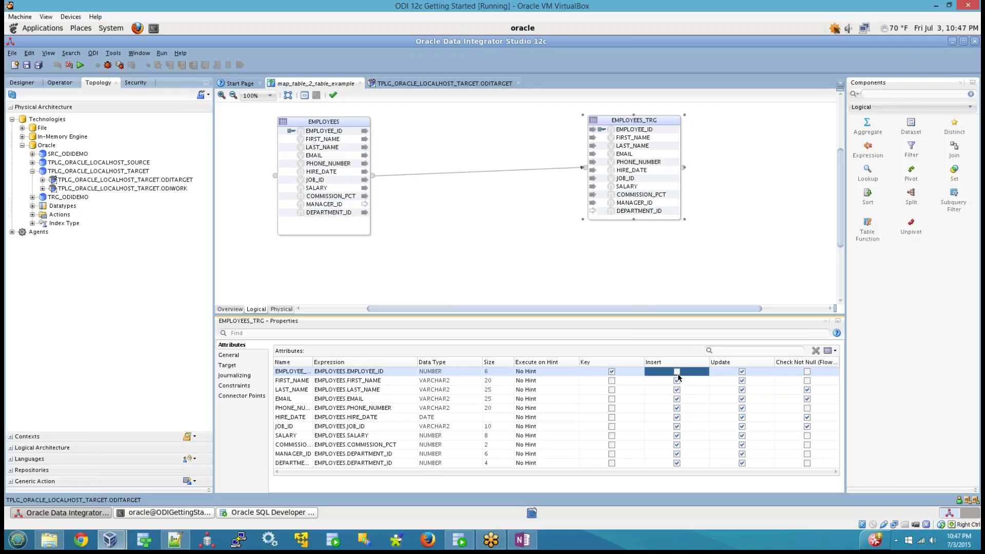
pyautogui.click(742, 372)
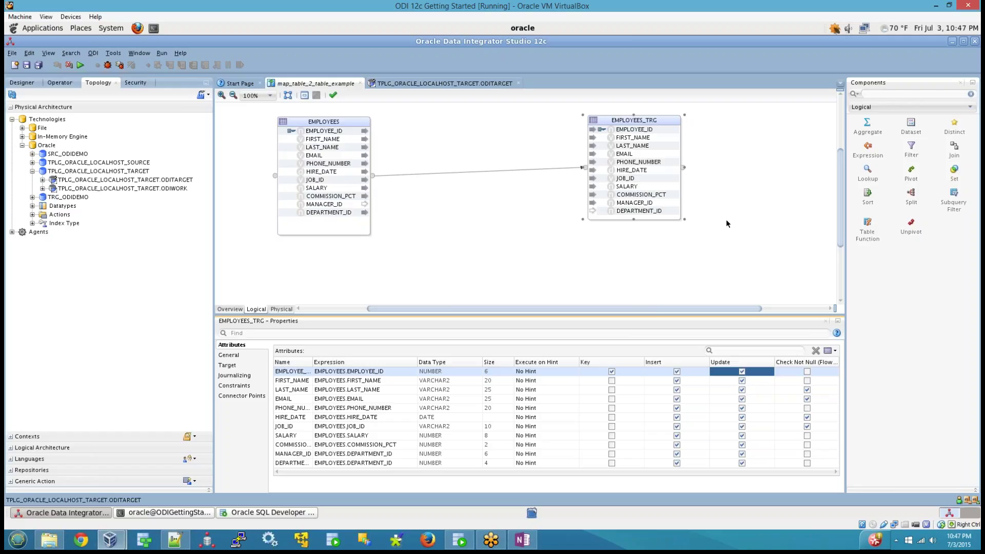
pyautogui.click(627, 130)
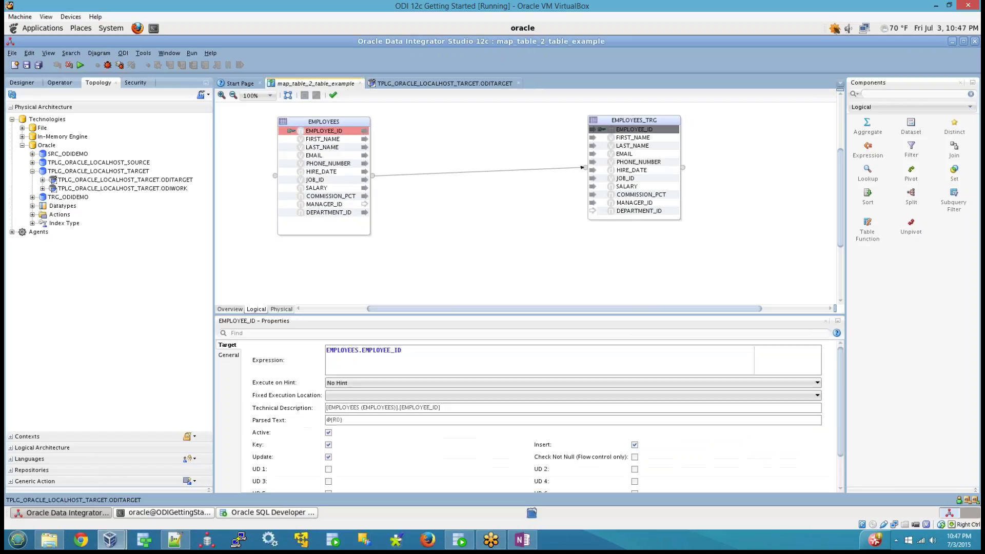
# Examine the General, Target, Journalizing and Constraints properties of EMPLOYEES_TRG, including the available Integration Type options.
pyautogui.click(635, 123)
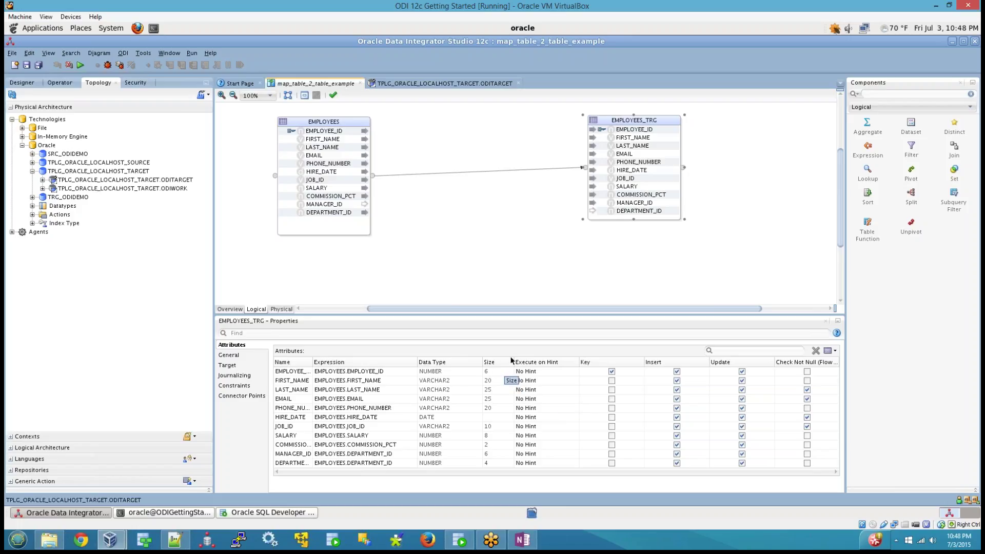
pyautogui.click(229, 355)
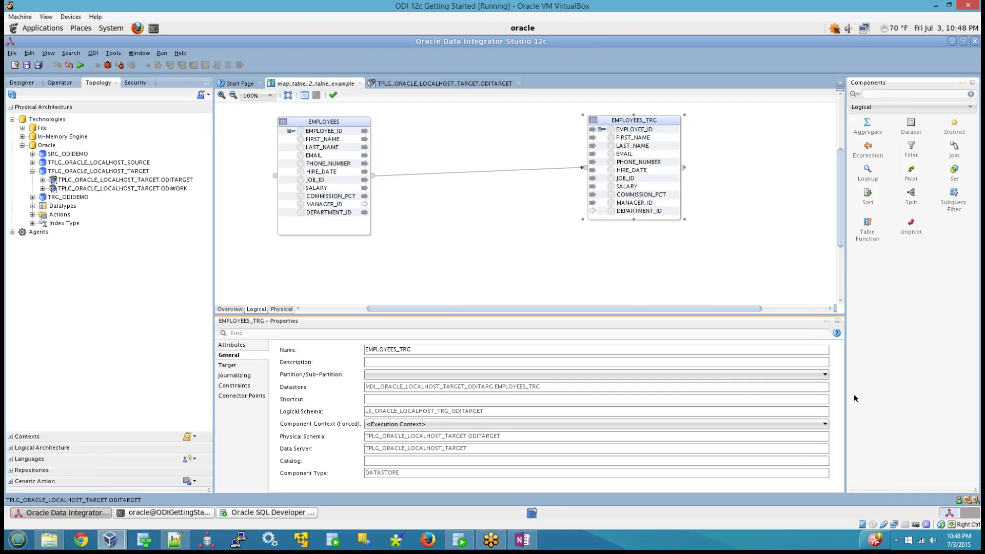
pyautogui.click(222, 365)
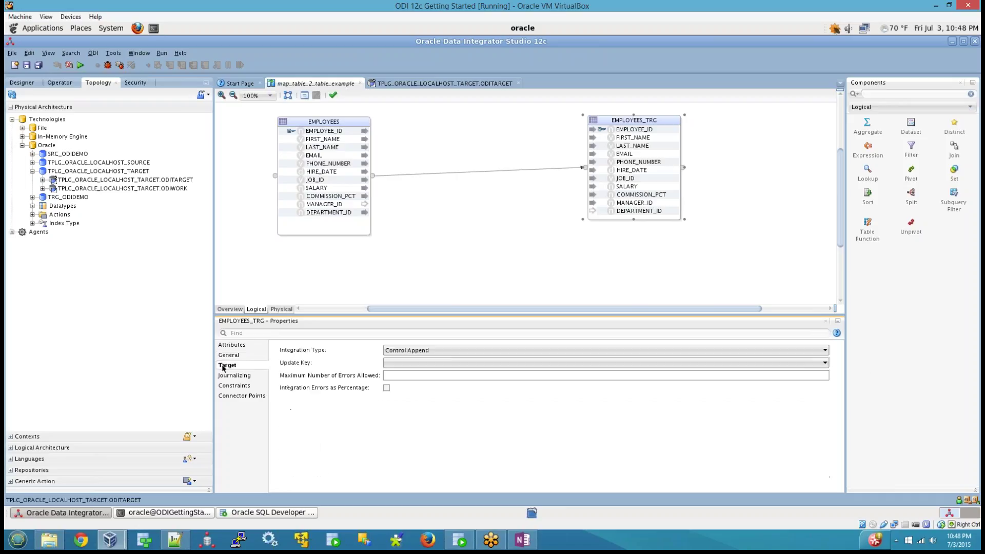
pyautogui.click(440, 350)
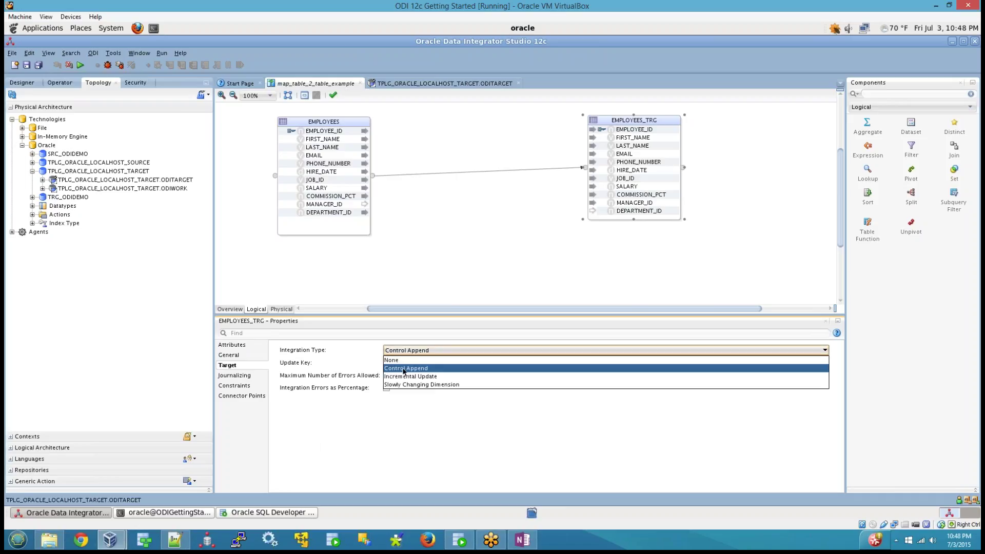
pyautogui.click(413, 266)
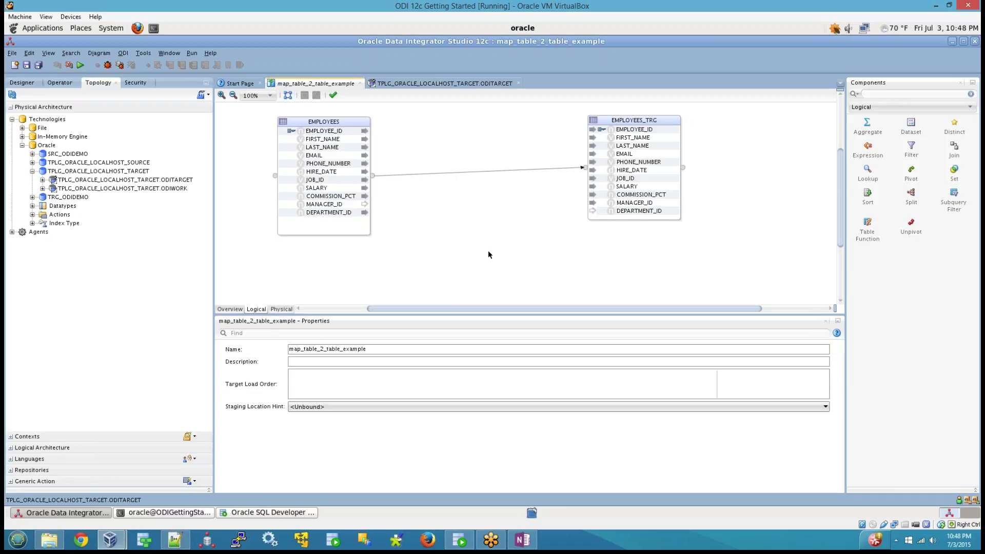
pyautogui.click(660, 117)
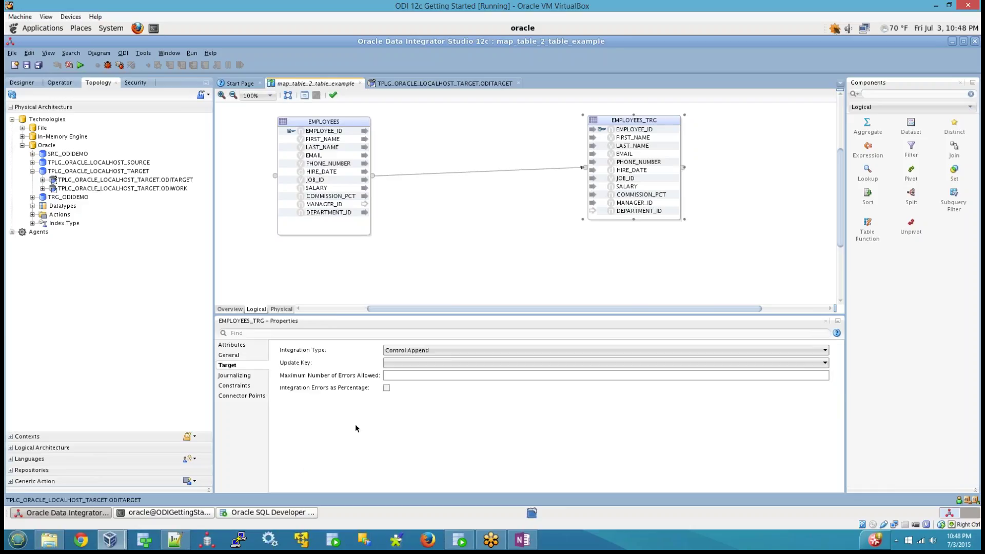
pyautogui.click(243, 377)
pyautogui.click(247, 386)
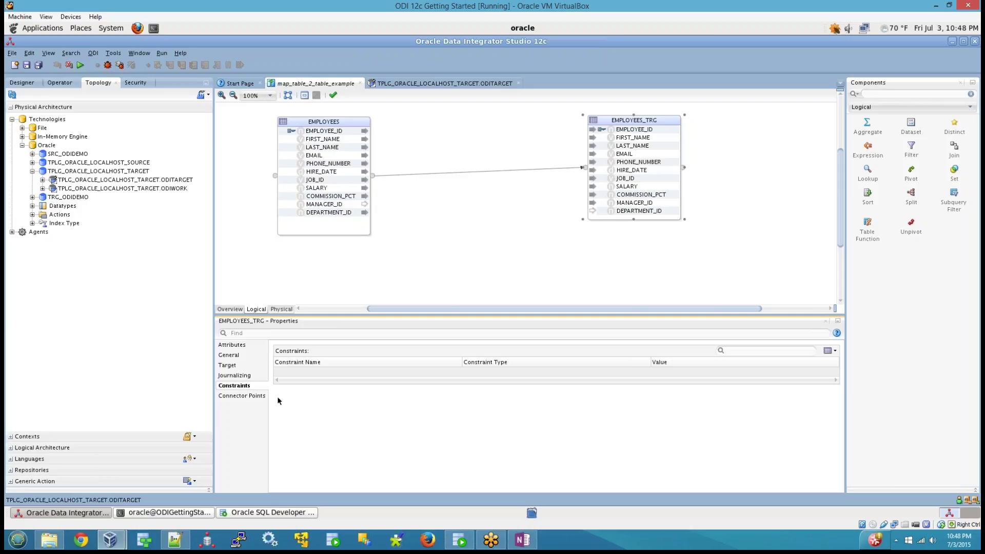
pyautogui.click(470, 217)
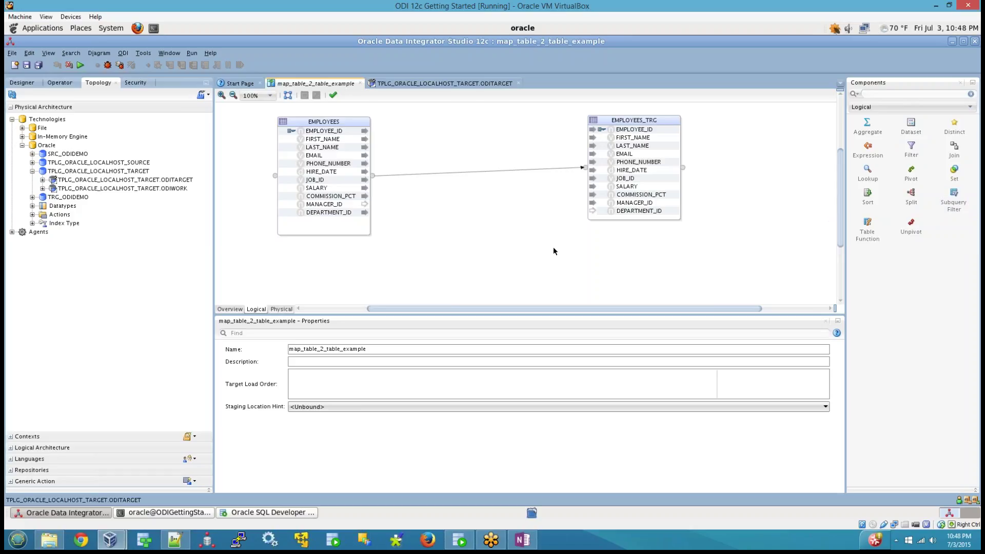
# Compare the mapping's physical and logical designs, and inspect the connector points of EMPLOYEES_TRG.
pyautogui.click(281, 309)
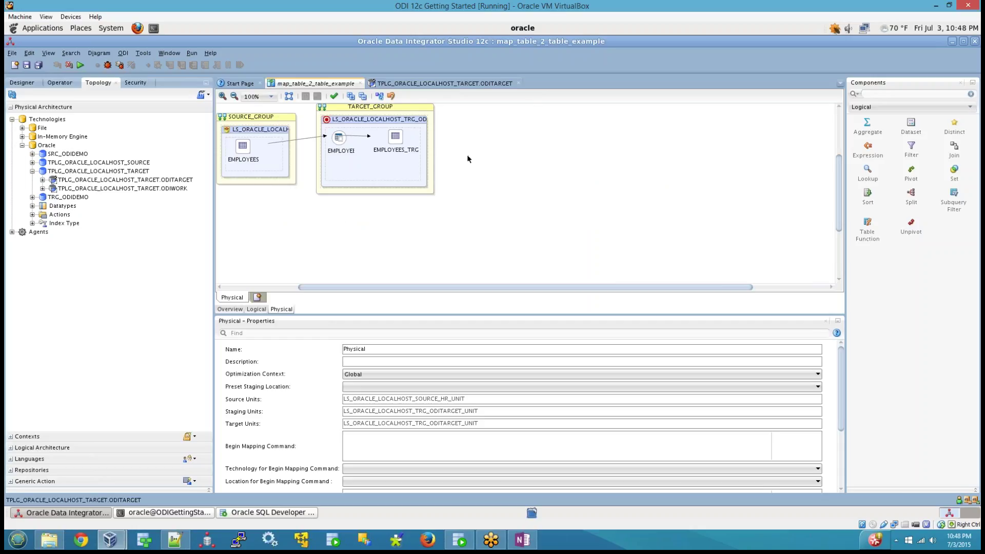
pyautogui.click(257, 309)
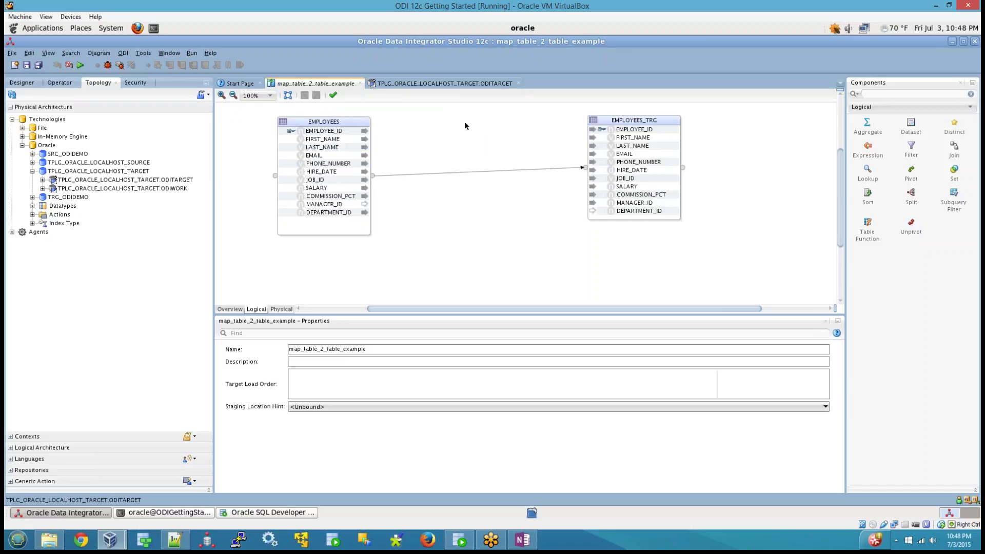
pyautogui.click(356, 136)
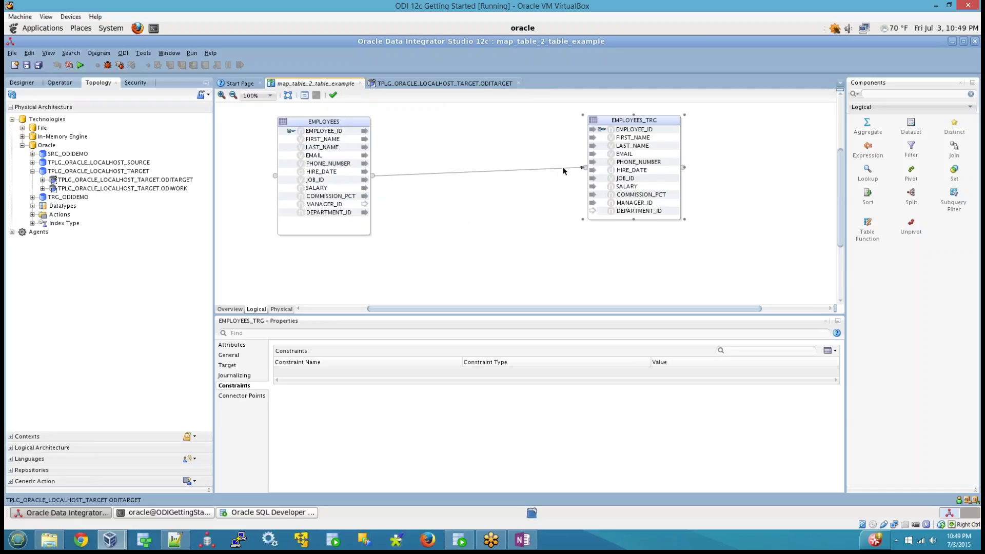
pyautogui.click(238, 397)
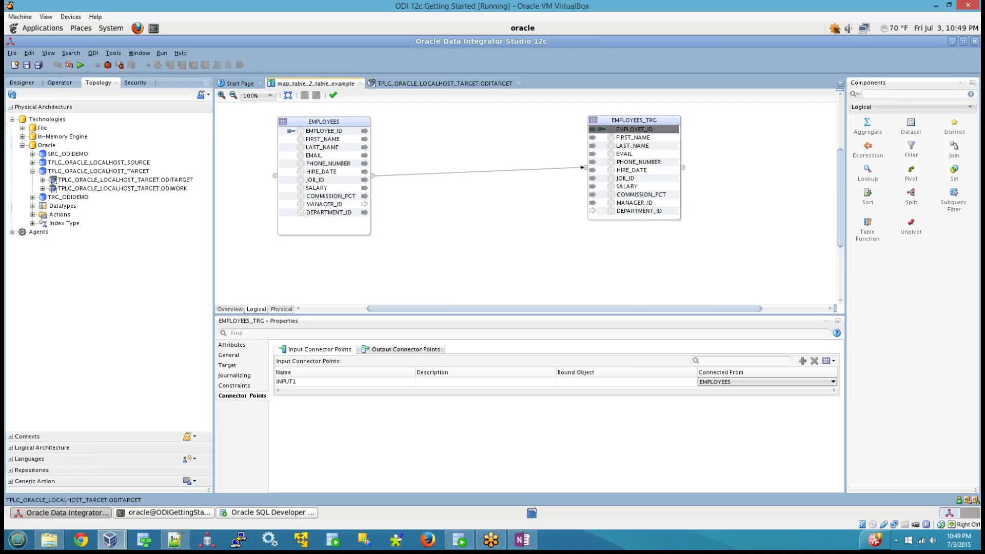
pyautogui.click(635, 130)
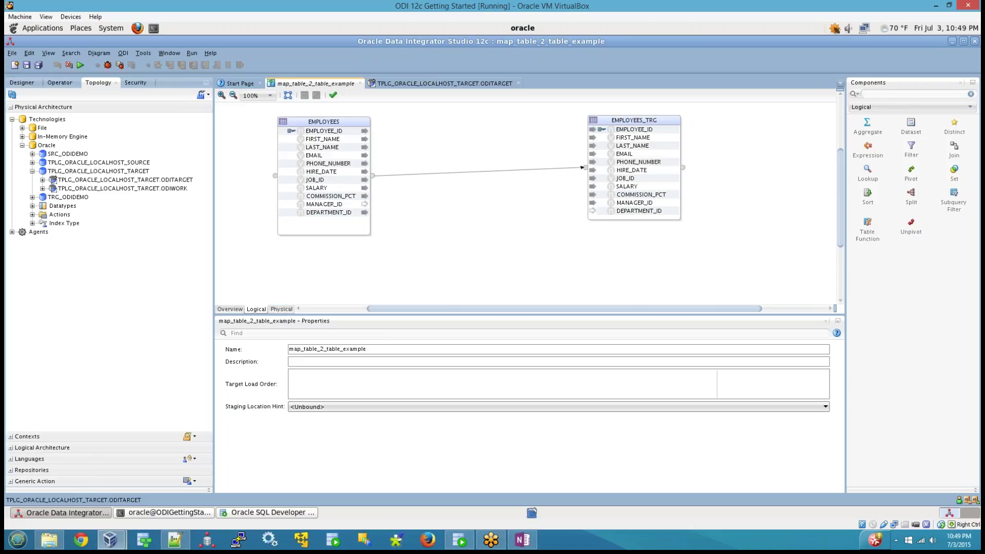
pyautogui.click(281, 310)
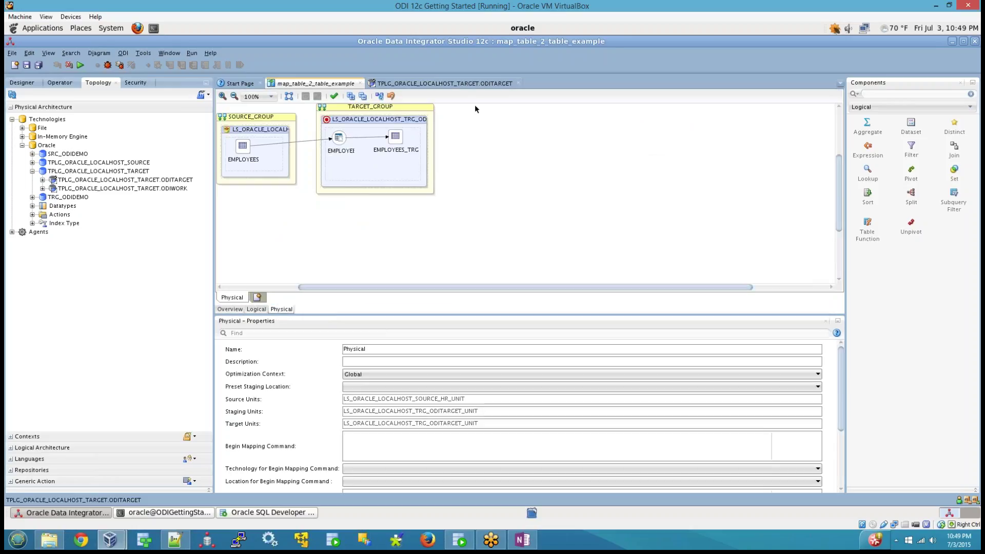
# Switch to the OneNote class notes and add blank lines below the default staging location sentence.
pyautogui.click(523, 540)
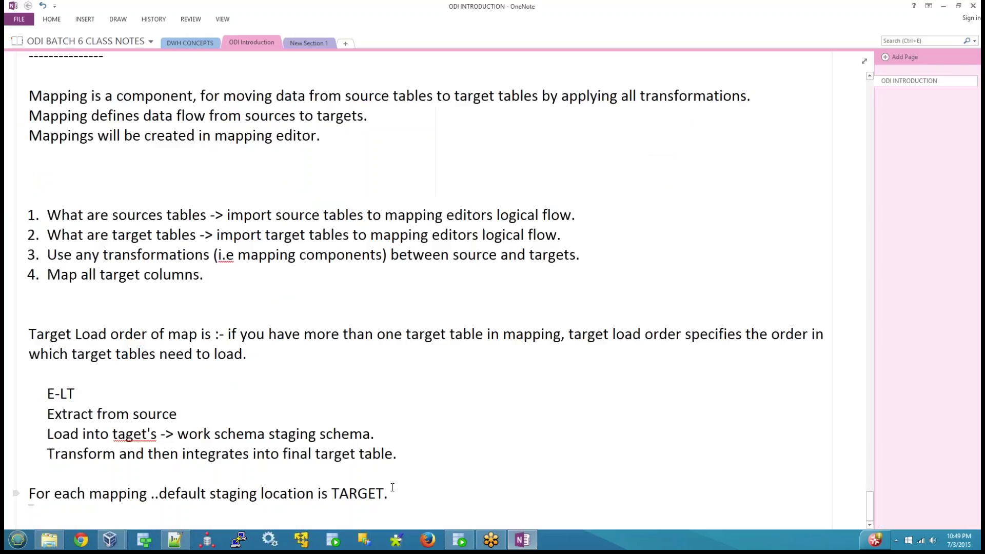
pyautogui.press('Return')
pyautogui.press('Return')
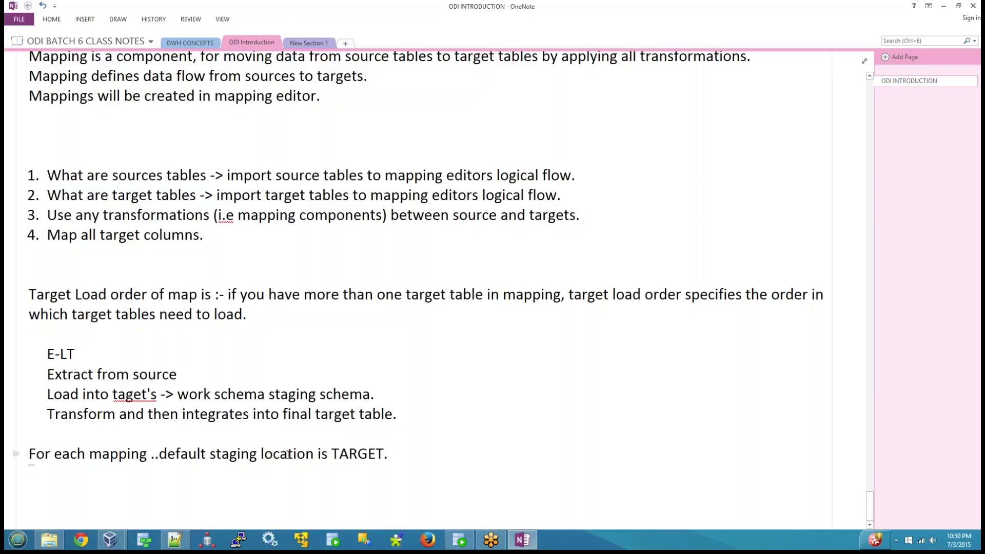
# Return to Oracle Data Integrator Studio and review the EMPLOYEES to EMPLOYEES_TRG flow in the logical design.
pyautogui.moveTo(109, 540)
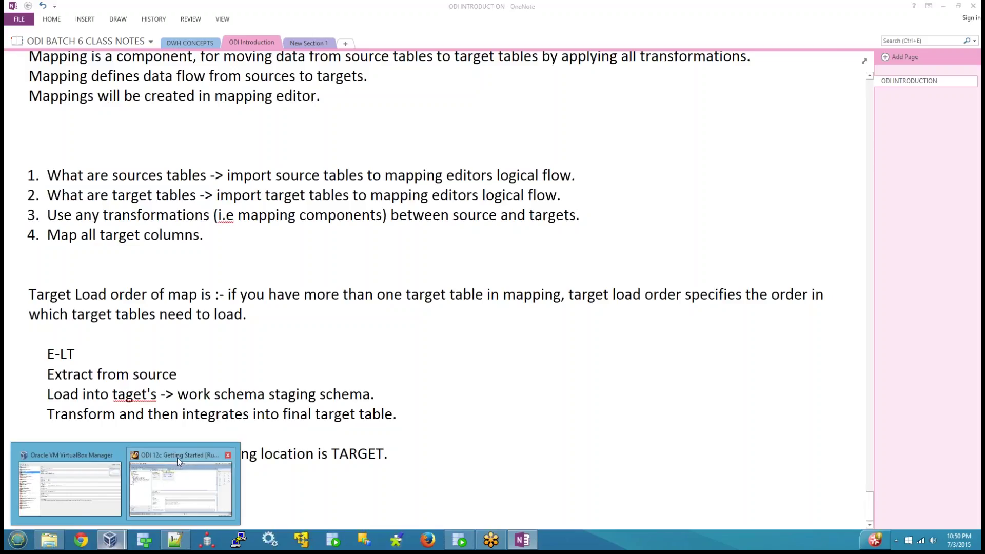
pyautogui.click(177, 459)
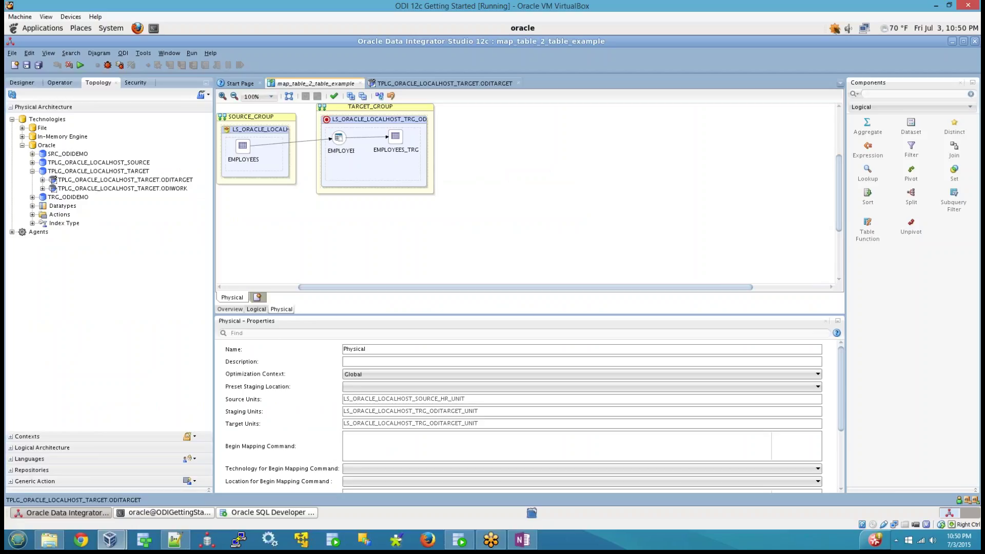
pyautogui.click(256, 309)
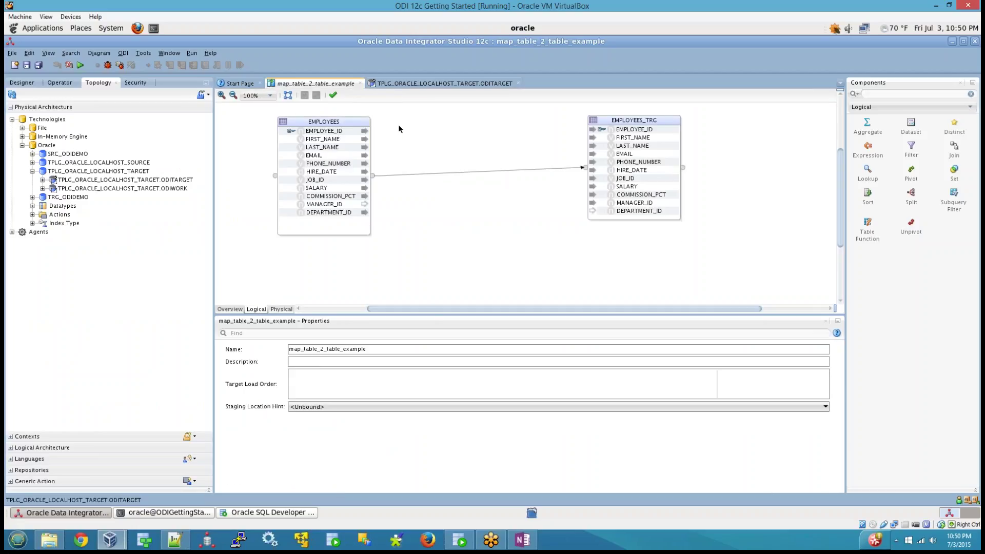
pyautogui.scroll(3, 399, 124)
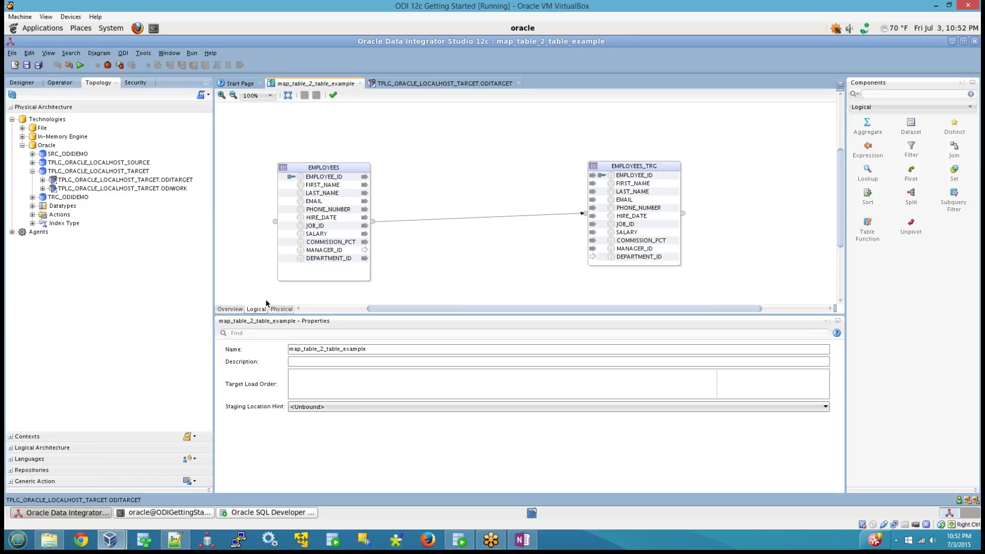
# Switch to the OneNote class notes and add the line "Mapping expression can execute on" below the default staging location sentence.
pyautogui.click(523, 539)
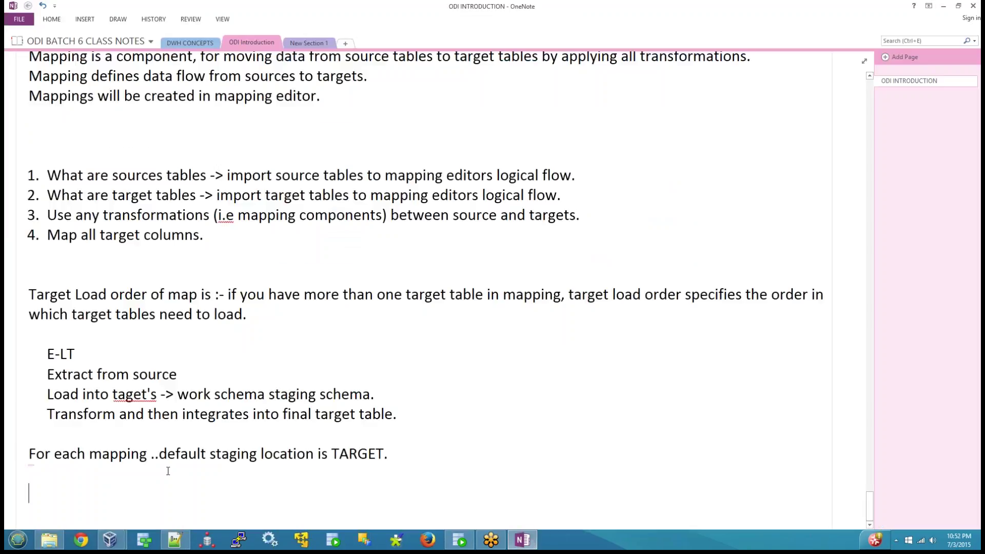
pyautogui.scroll(-1, 340, 477)
pyautogui.click(403, 449)
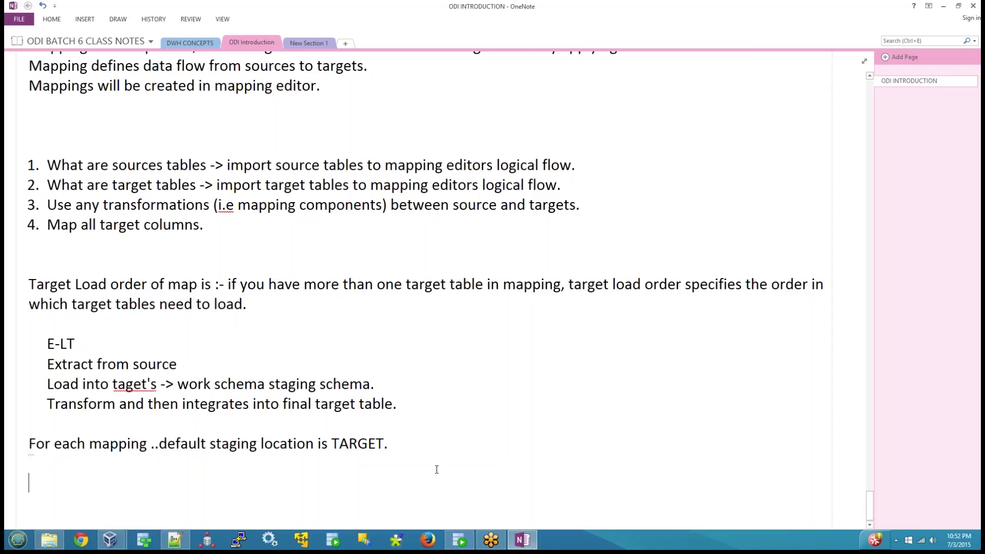
pyautogui.write('mapping ')
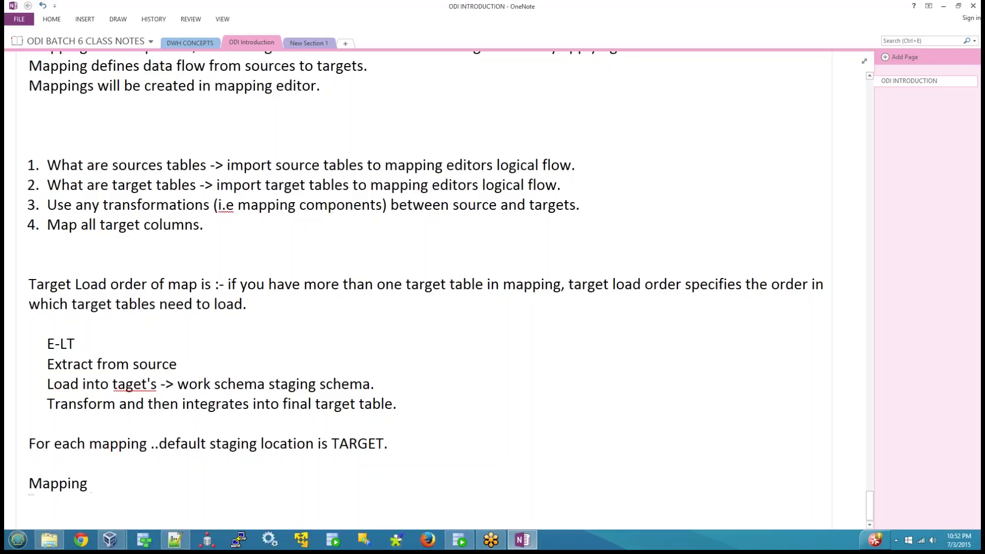
pyautogui.write('exr')
pyautogui.press('BackSpace')
pyautogui.write('pression can execyte')
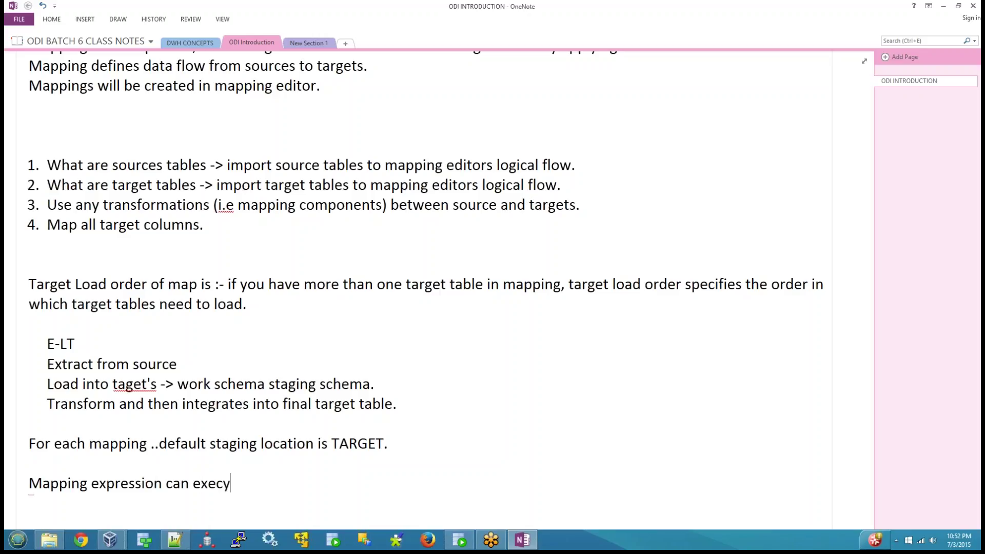
pyautogui.press('BackSpace')
pyautogui.press('BackSpace')
pyautogui.press('BackSpace')
pyautogui.press('BackSpace')
pyautogui.write('ute on')
pyautogui.press('Return')
# Add a numbered list below the mapping expression line with the items Source, Target and Staging.
pyautogui.write('1. ')
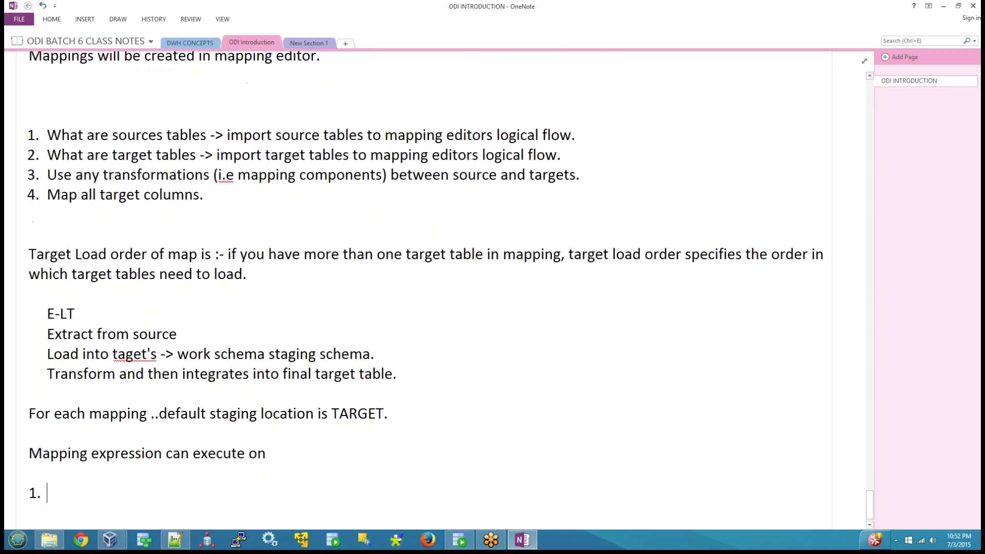
pyautogui.write('source')
pyautogui.press('Return')
pyautogui.write('2')
pyautogui.press('BackSpace')
pyautogui.write('target')
pyautogui.press('Return')
pyautogui.write('staging')
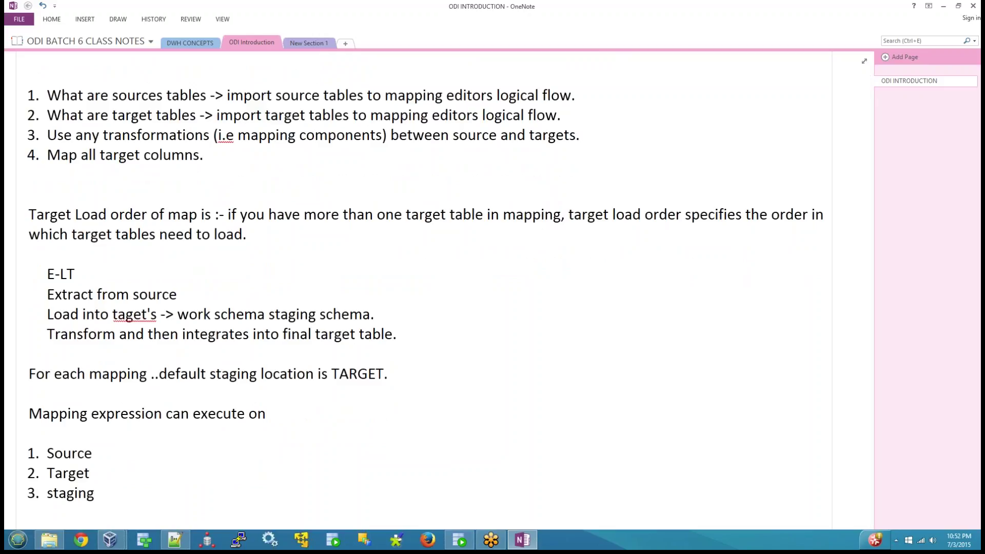
pyautogui.press('Return')
pyautogui.press('Return')
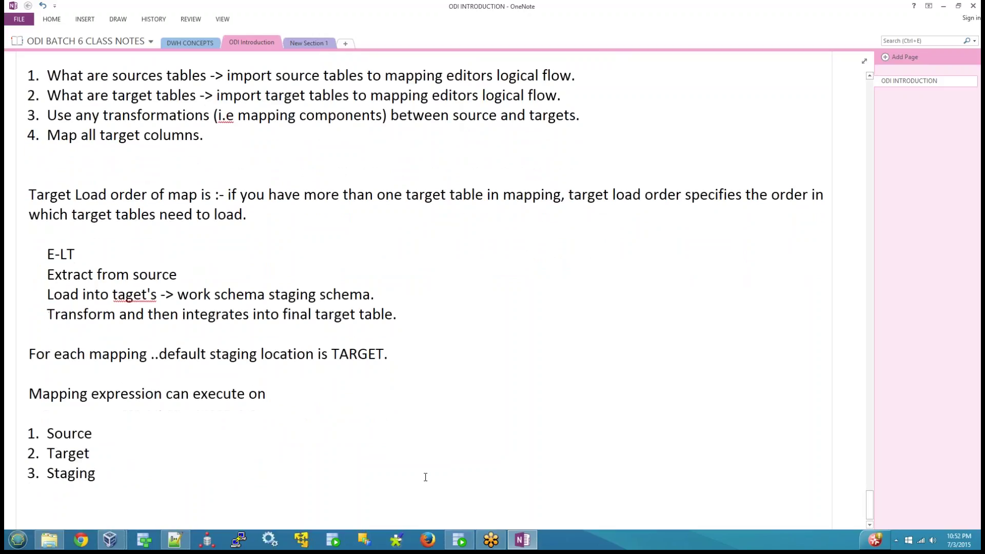
# Add the heading "Mapping execution concepts:" below the numbered list, followed by a blank line.
pyautogui.press('Return')
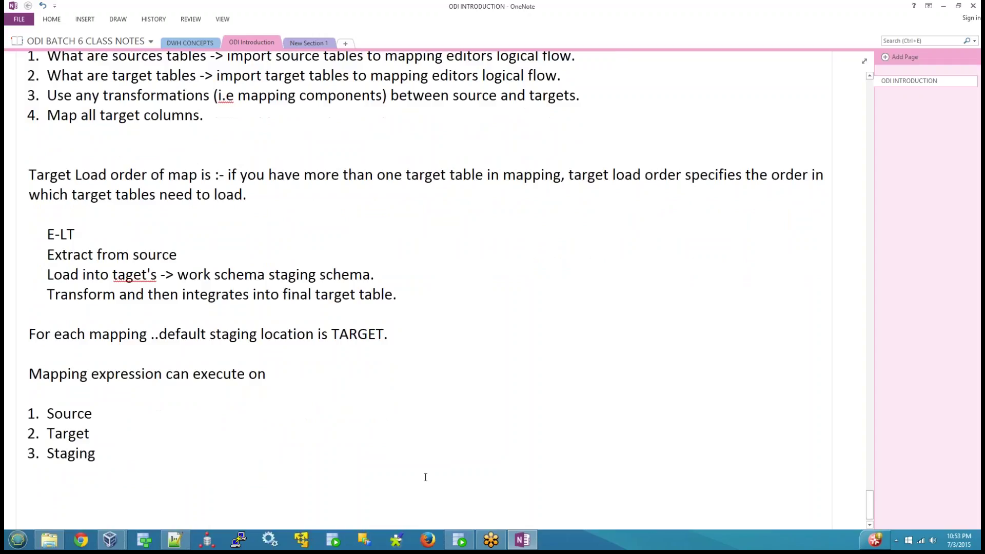
pyautogui.write('mapping execution concepts:')
pyautogui.press('Return')
pyautogui.press('Return')
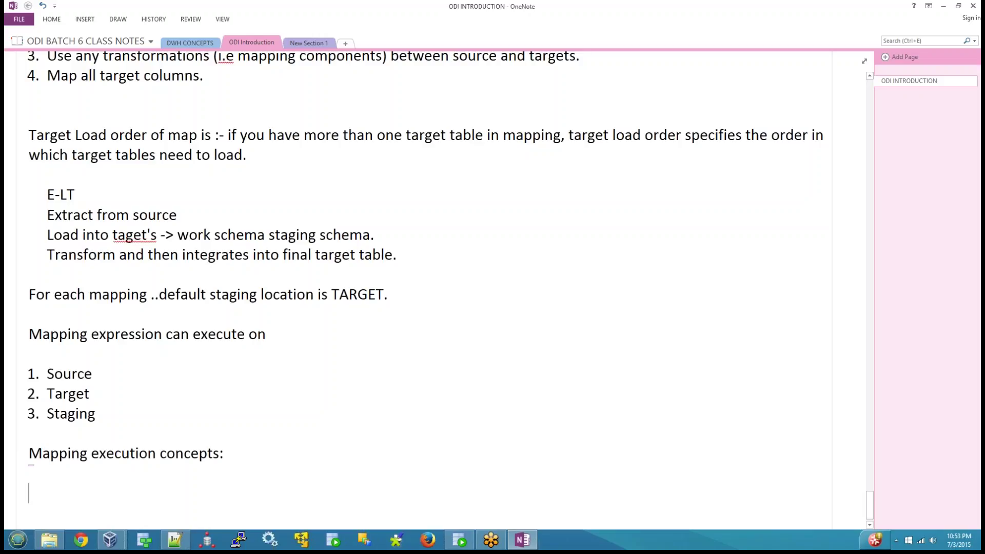
# Write "Data flows from source to target tables.. By applying series" under the mapping execution concepts heading.
pyautogui.write('data ')
pyautogui.write('flows from')
pyautogui.write(' soruce')
pyautogui.press('BackSpace')
pyautogui.press('BackSpace')
pyautogui.press('BackSpace')
pyautogui.press('BackSpace')
pyautogui.write('urce to target tabes')
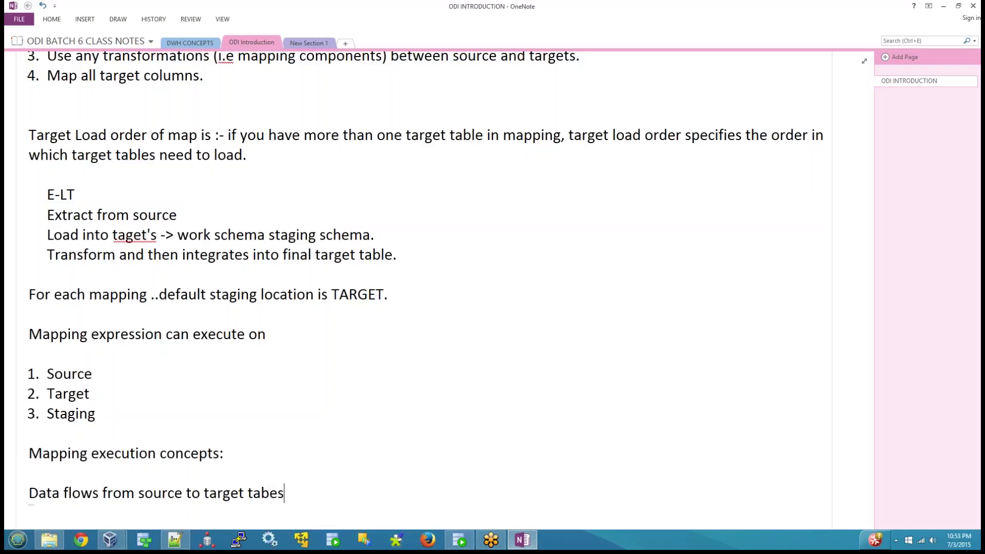
pyautogui.press('BackSpace')
pyautogui.press('BackSpace')
pyautogui.write('les..')
pyautogui.write(' By')
pyautogui.write(' applying se')
pyautogui.write('rio')
pyautogui.press('BackSpace')
pyautogui.write('es')
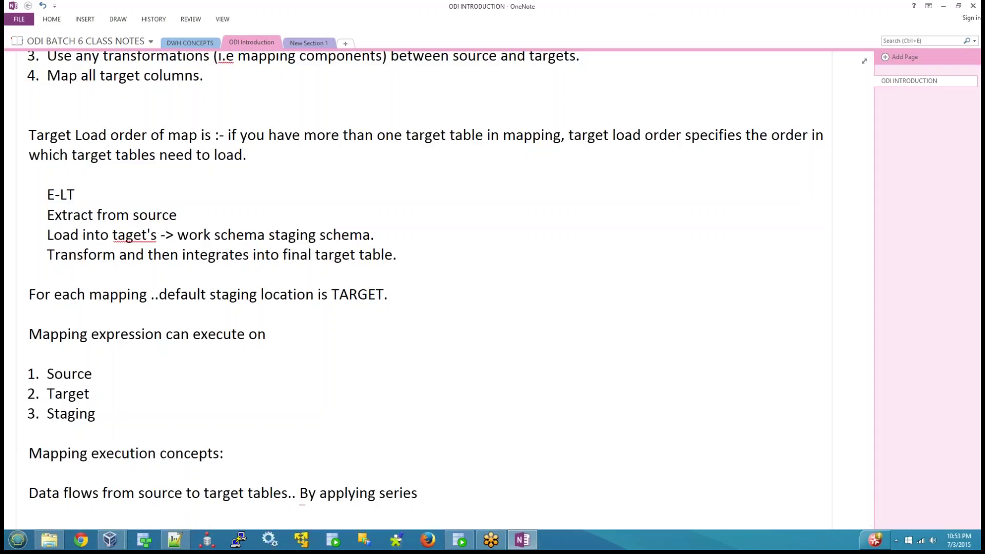